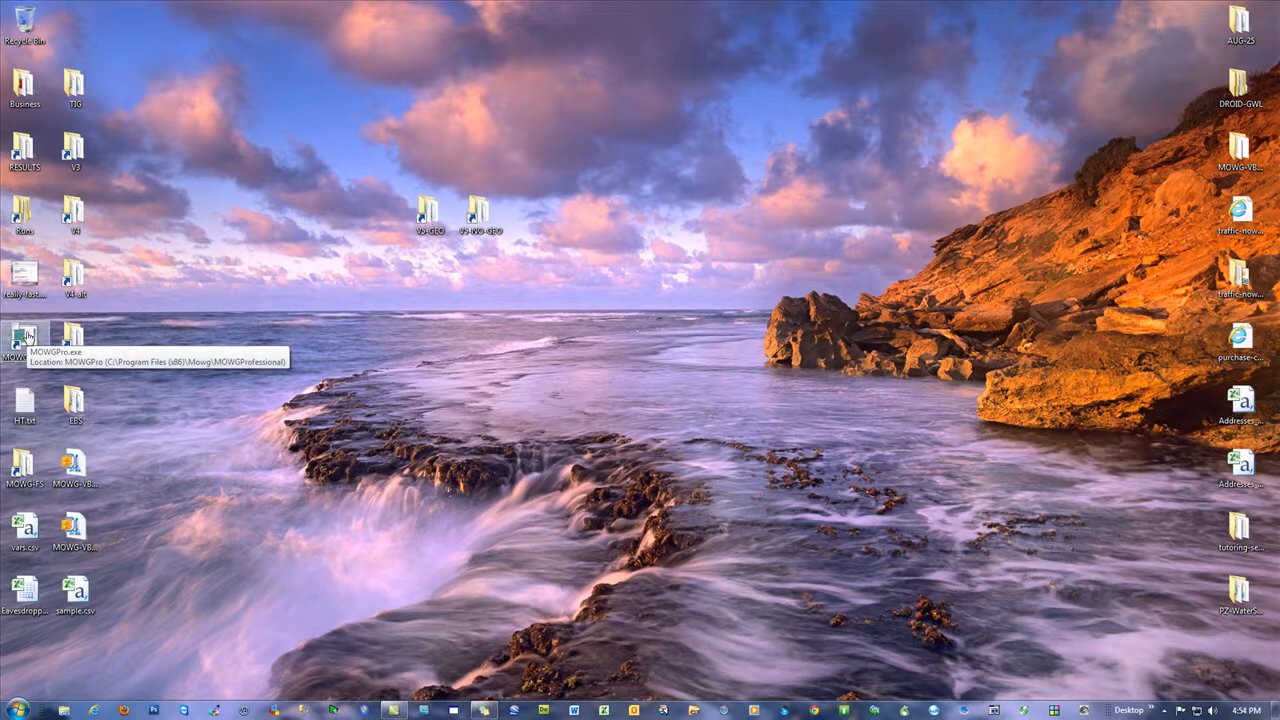
drag(550, 252, 355, 170)
click(426, 232)
click(472, 228)
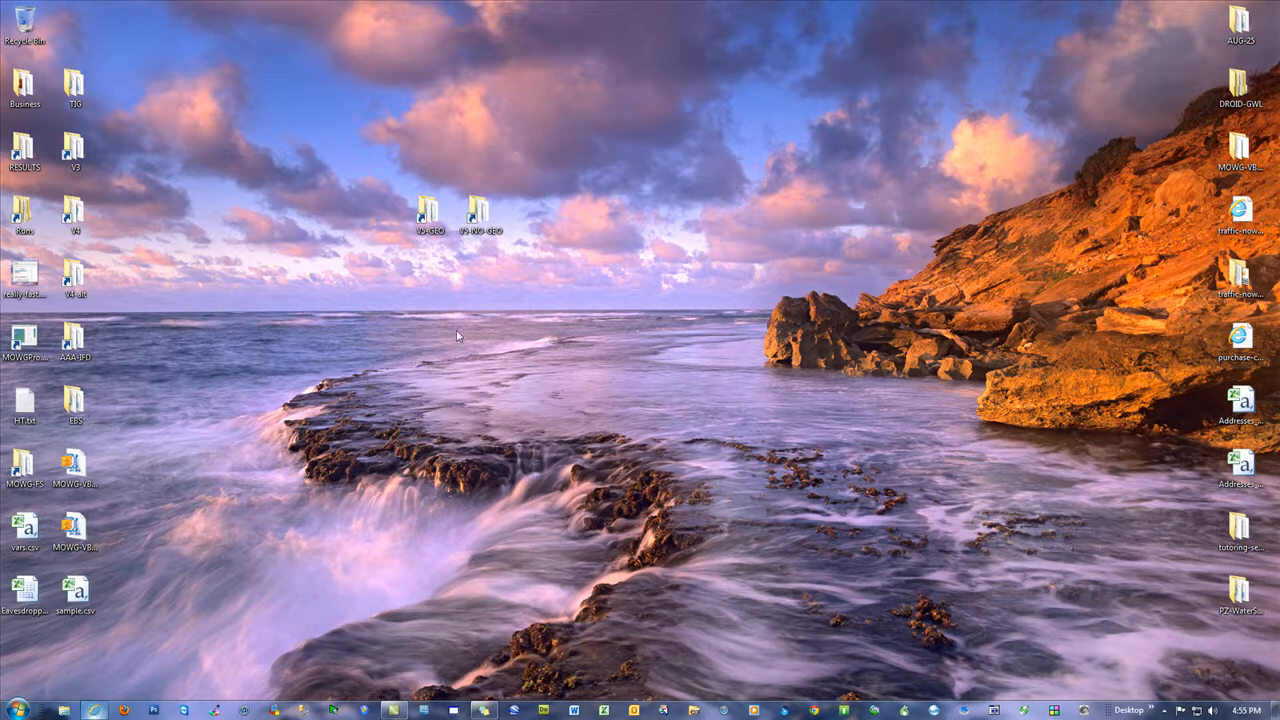
Step: Switch to Internet Explorer and open the mowg-crew.com home page in the second browser tab
click(93, 710)
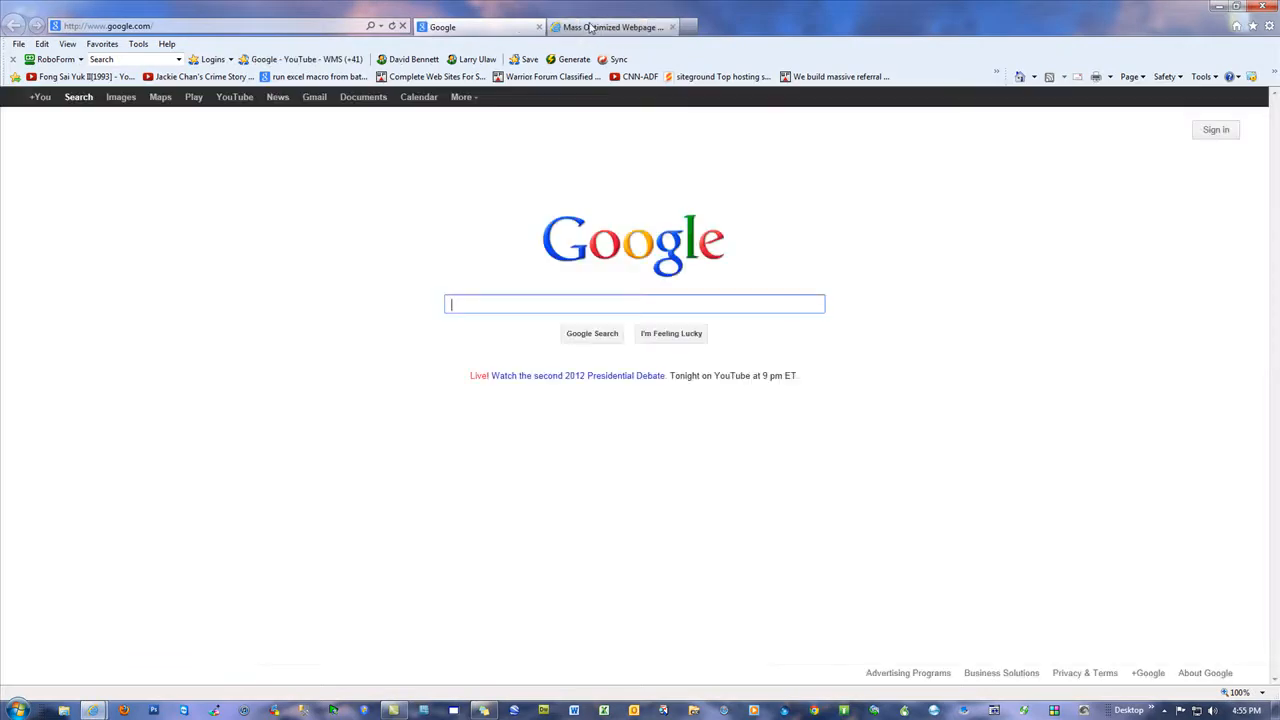
click(591, 27)
drag(152, 26, 289, 43)
key(Delete)
key(Return)
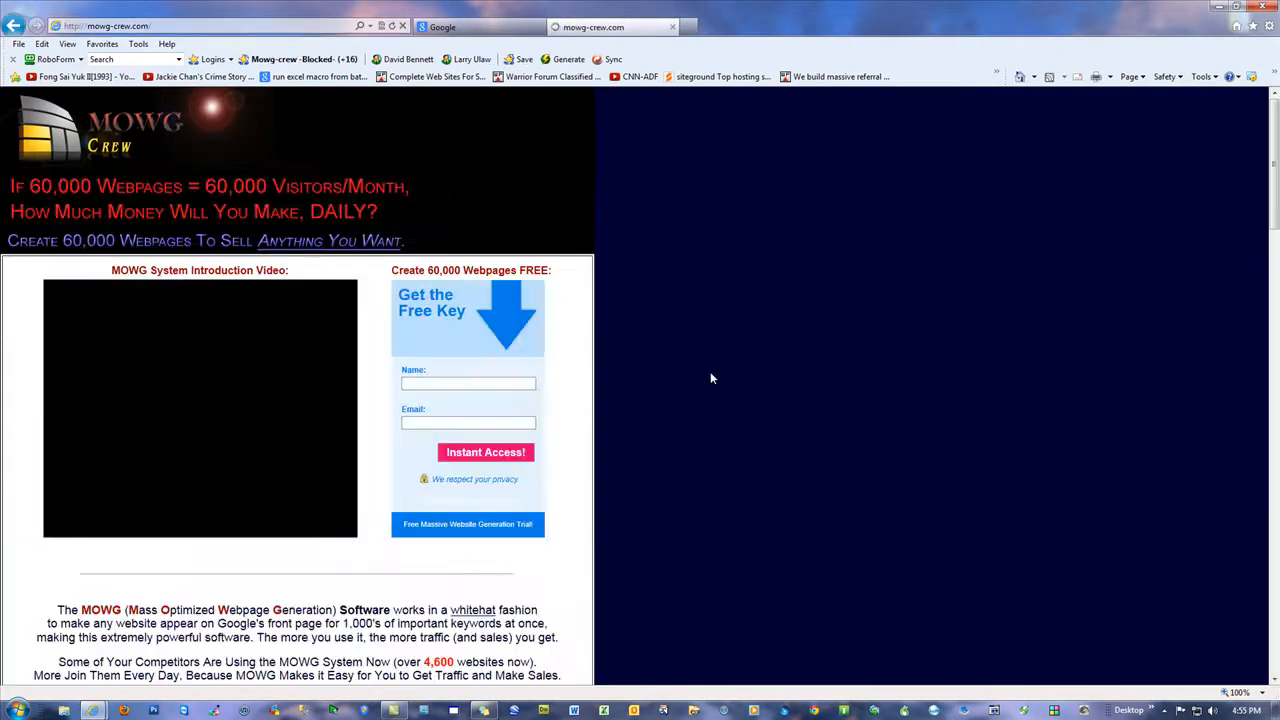
Step: Review the home page's training videos link and live remote desktop assistance section, and close the browser
scroll(802, 392, down, 3)
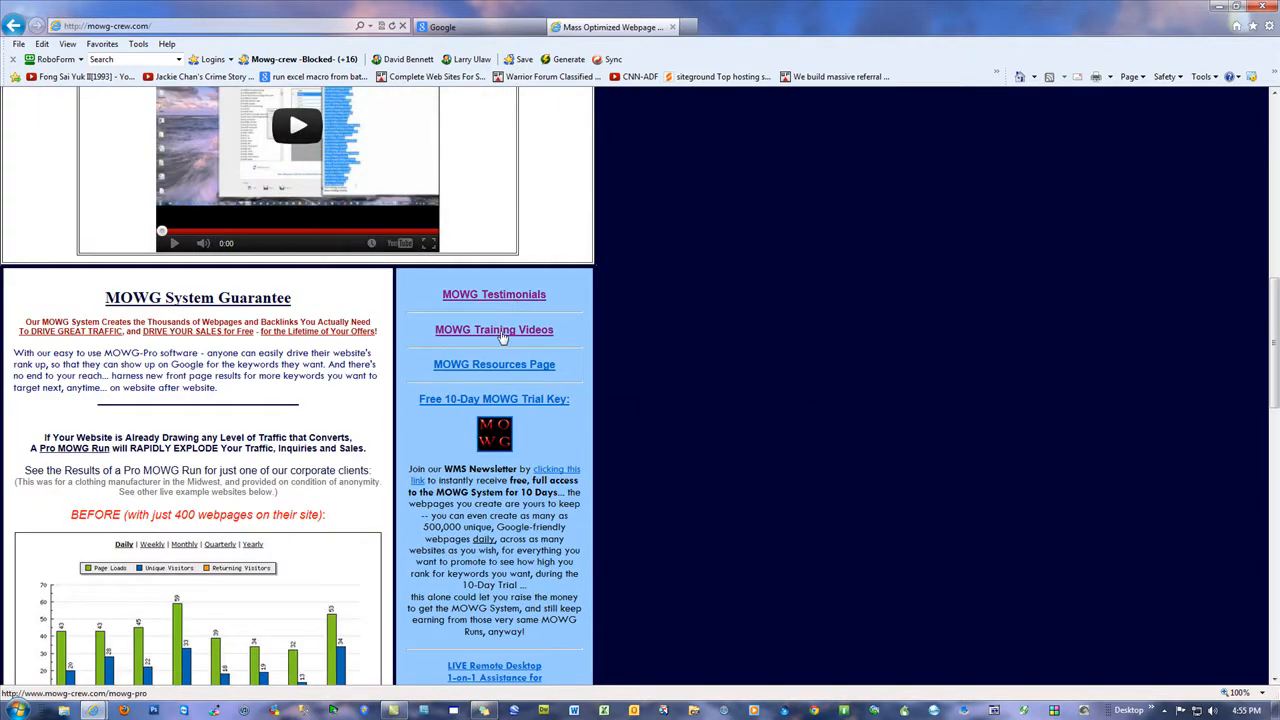
scroll(718, 435, up, 3)
scroll(716, 438, down, 6)
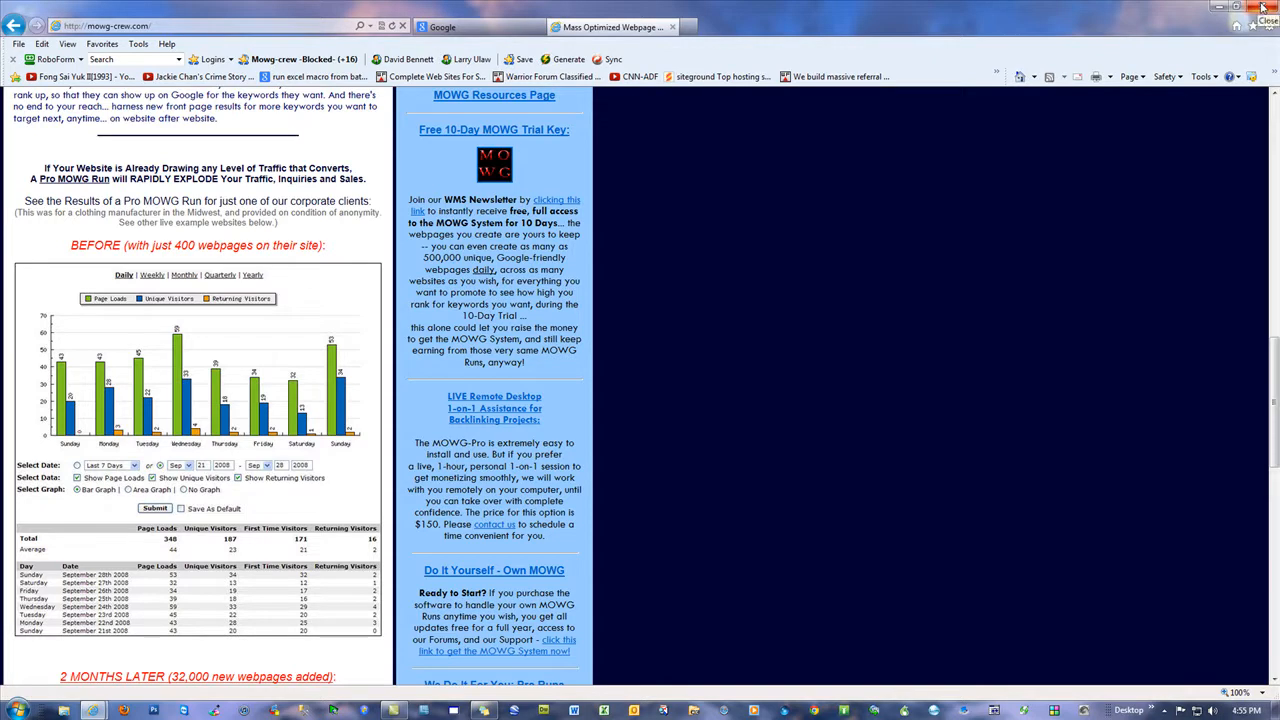
drag(441, 524, 415, 524)
click(844, 300)
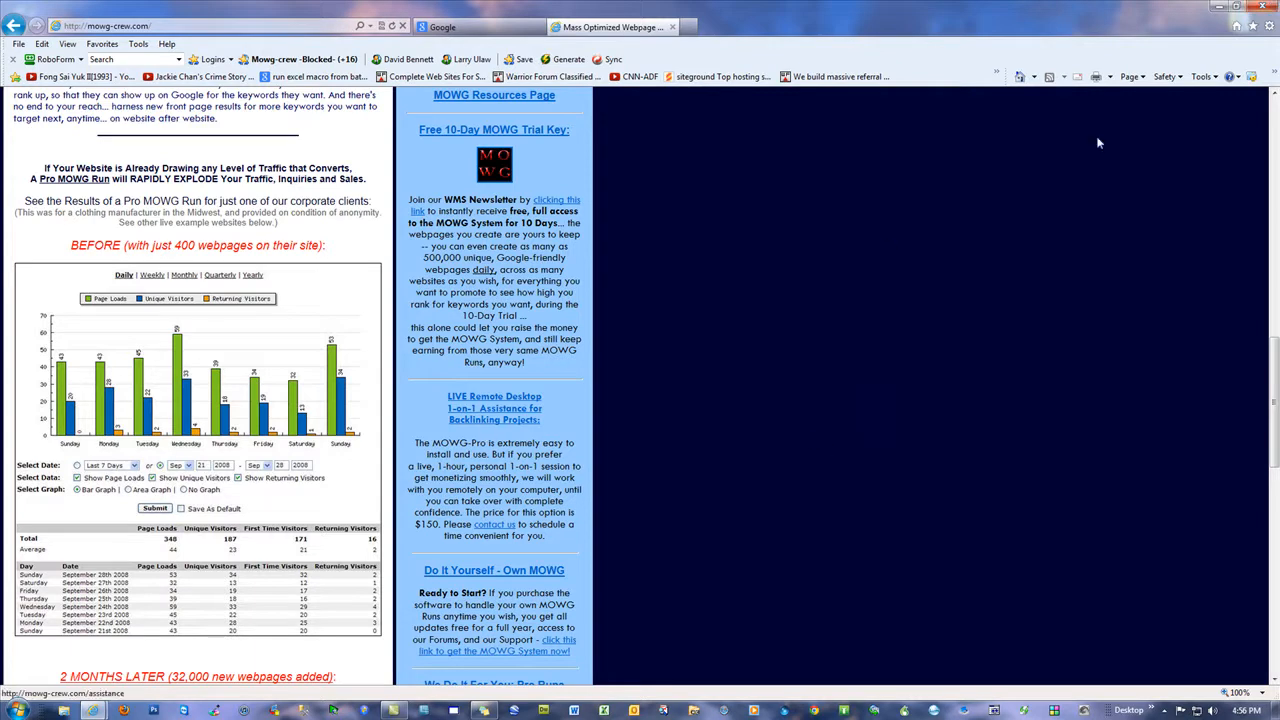
click(1266, 6)
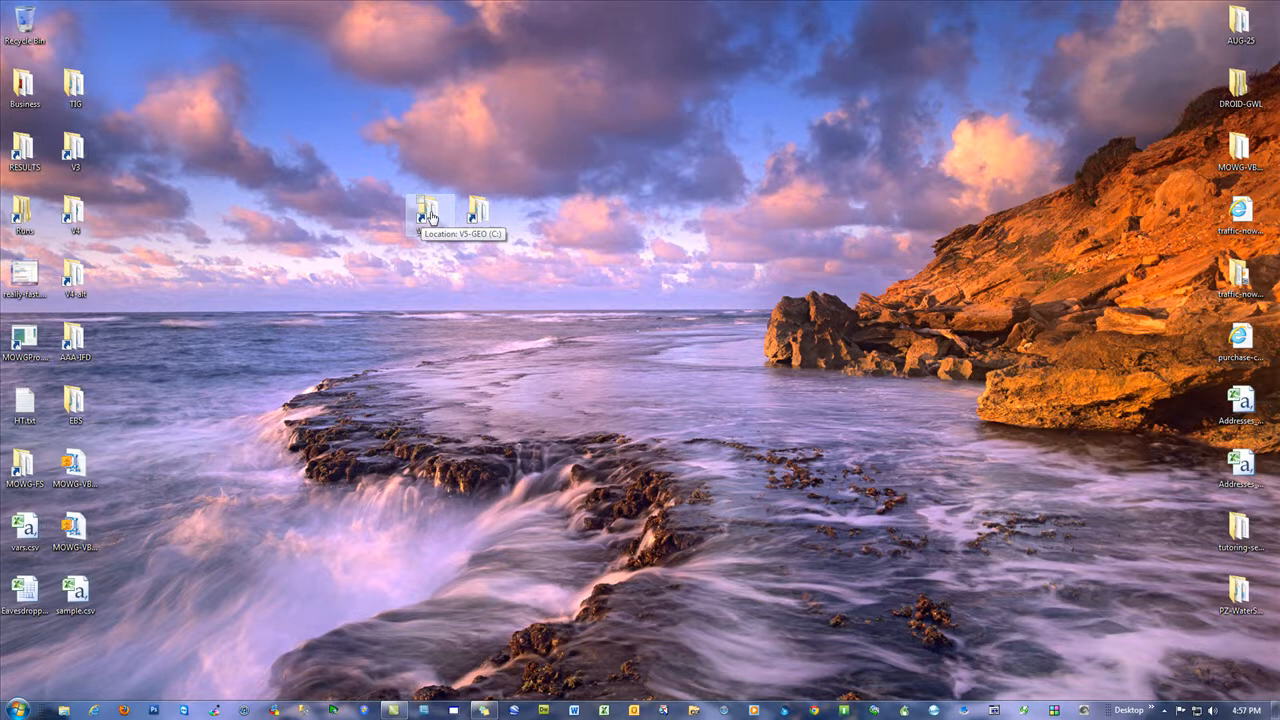
Step: Open vars-with-geo.csv from the V5-GEO folder, examine the var6, var204 and var4000 columns, and close the workbook
double_click(429, 217)
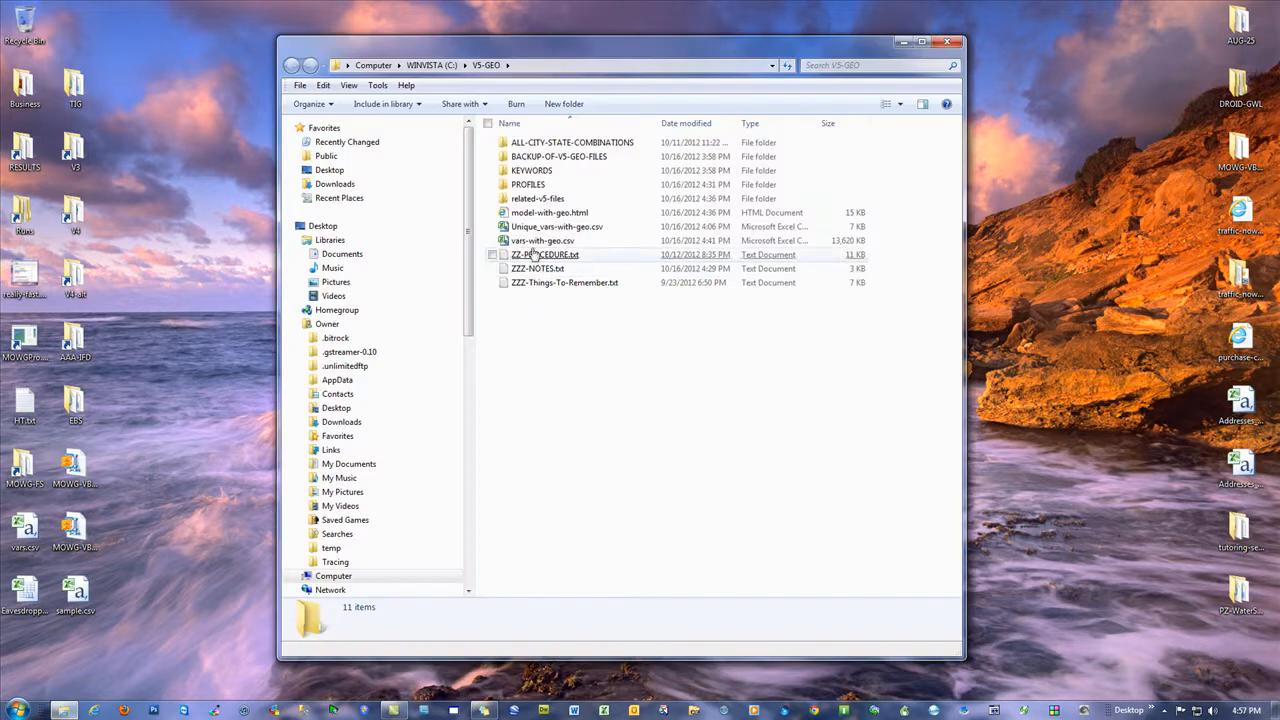
double_click(540, 241)
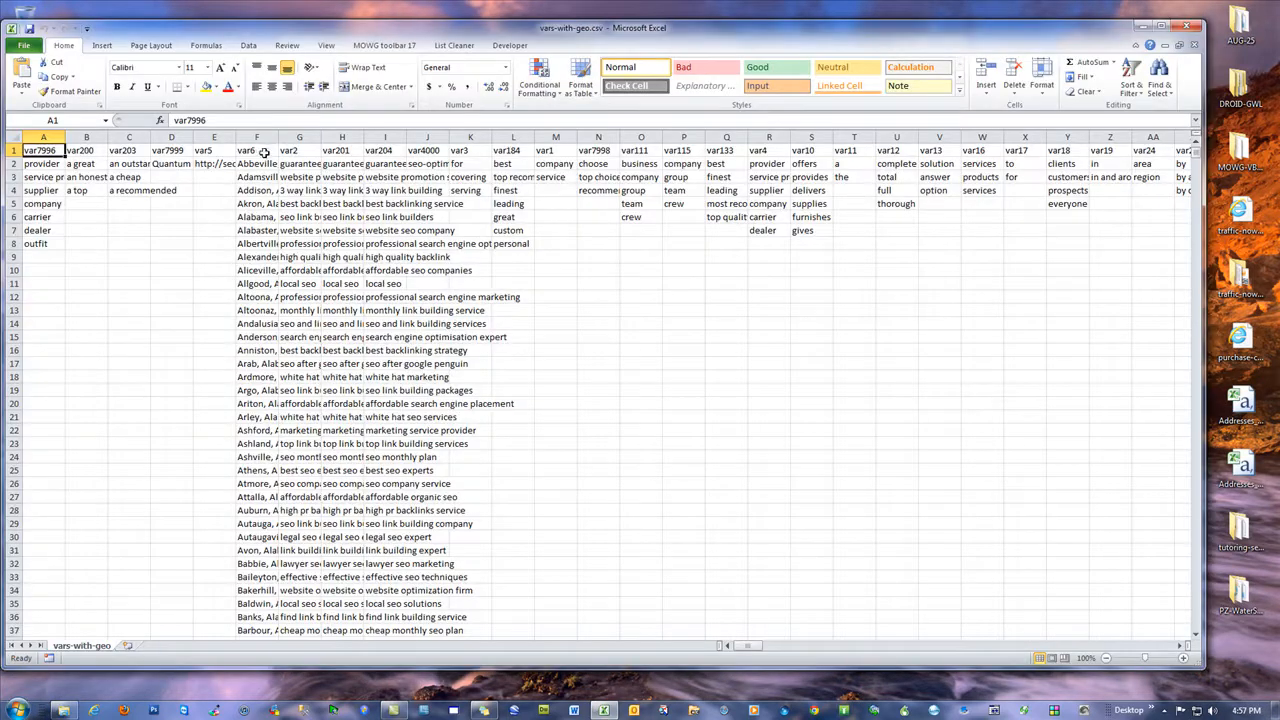
drag(258, 163, 262, 287)
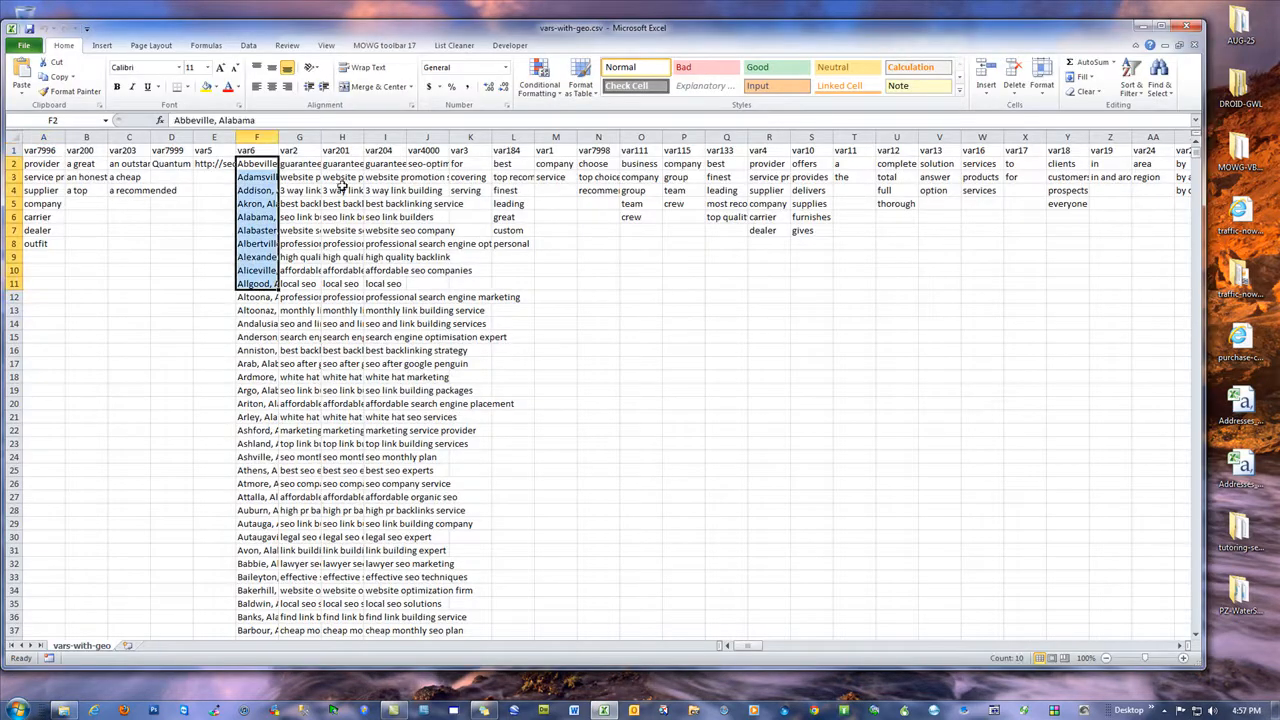
click(390, 164)
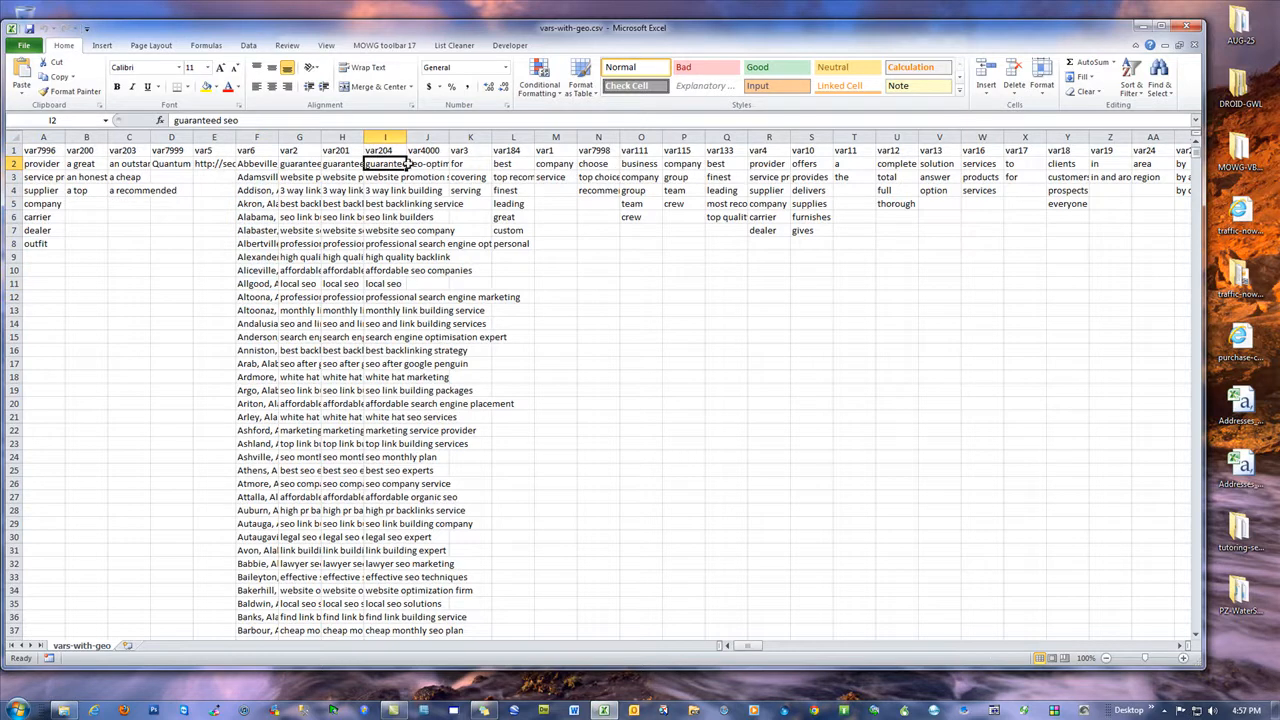
click(422, 164)
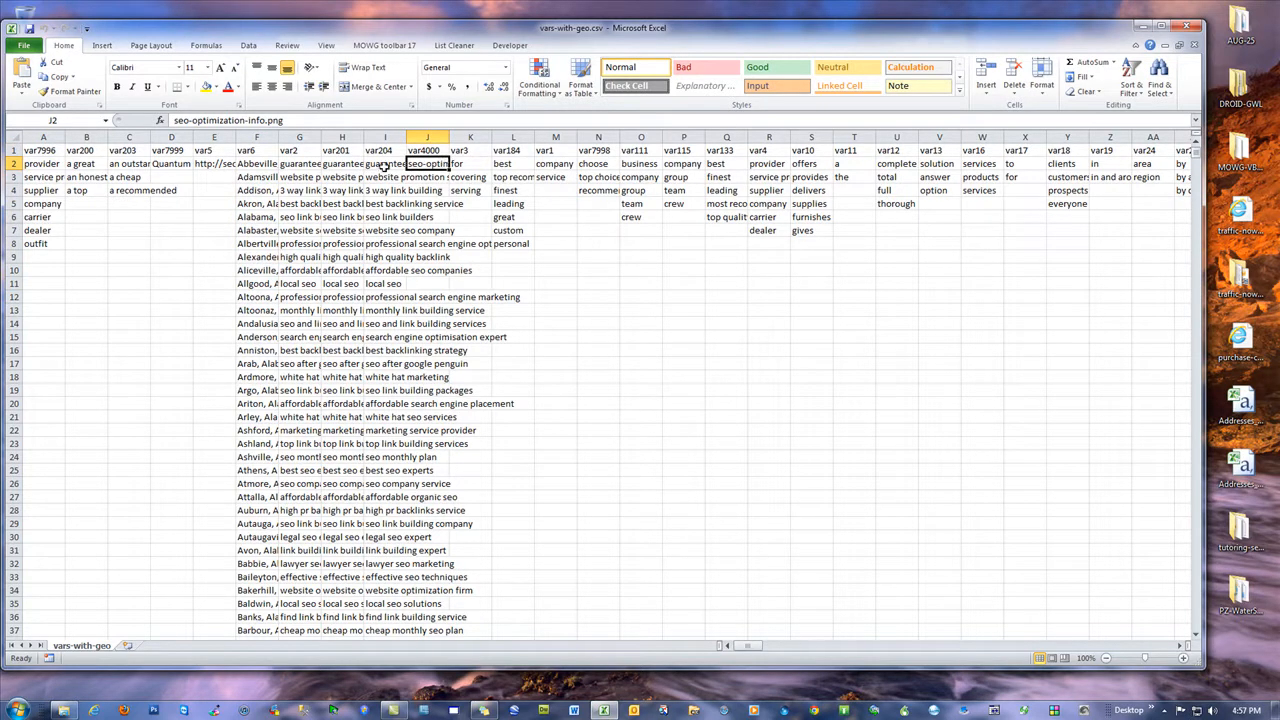
click(175, 226)
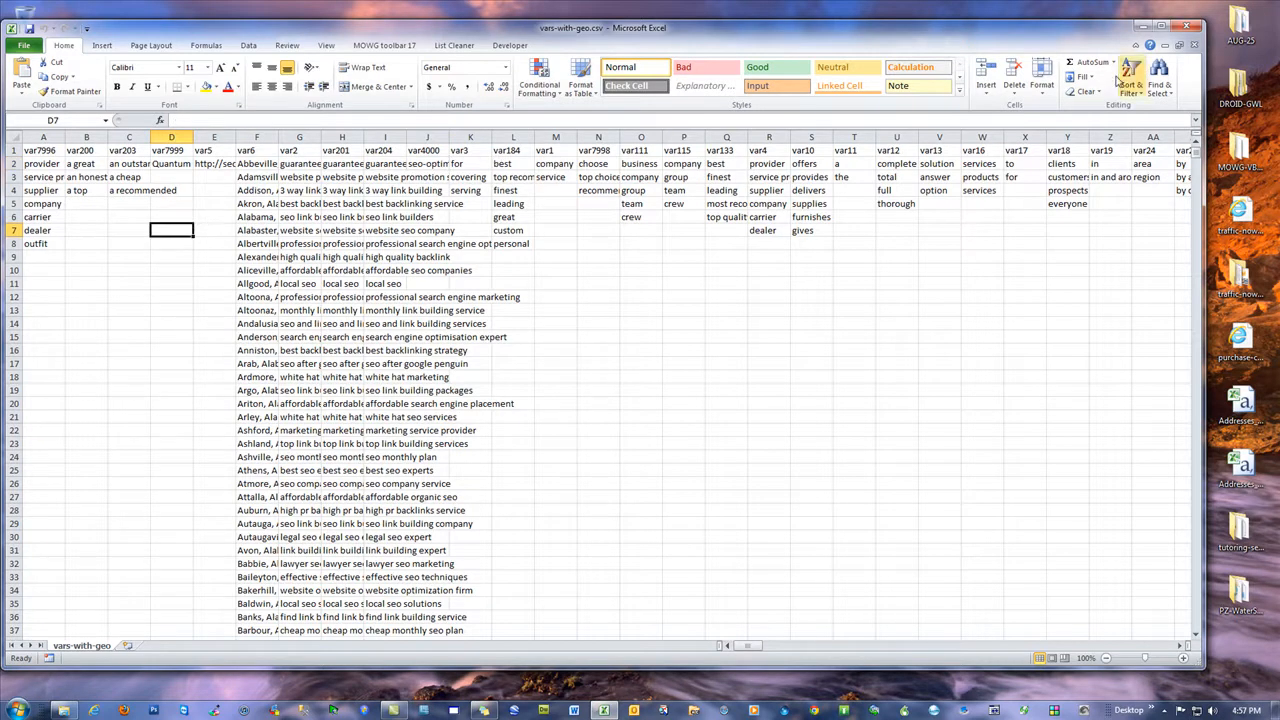
click(1187, 26)
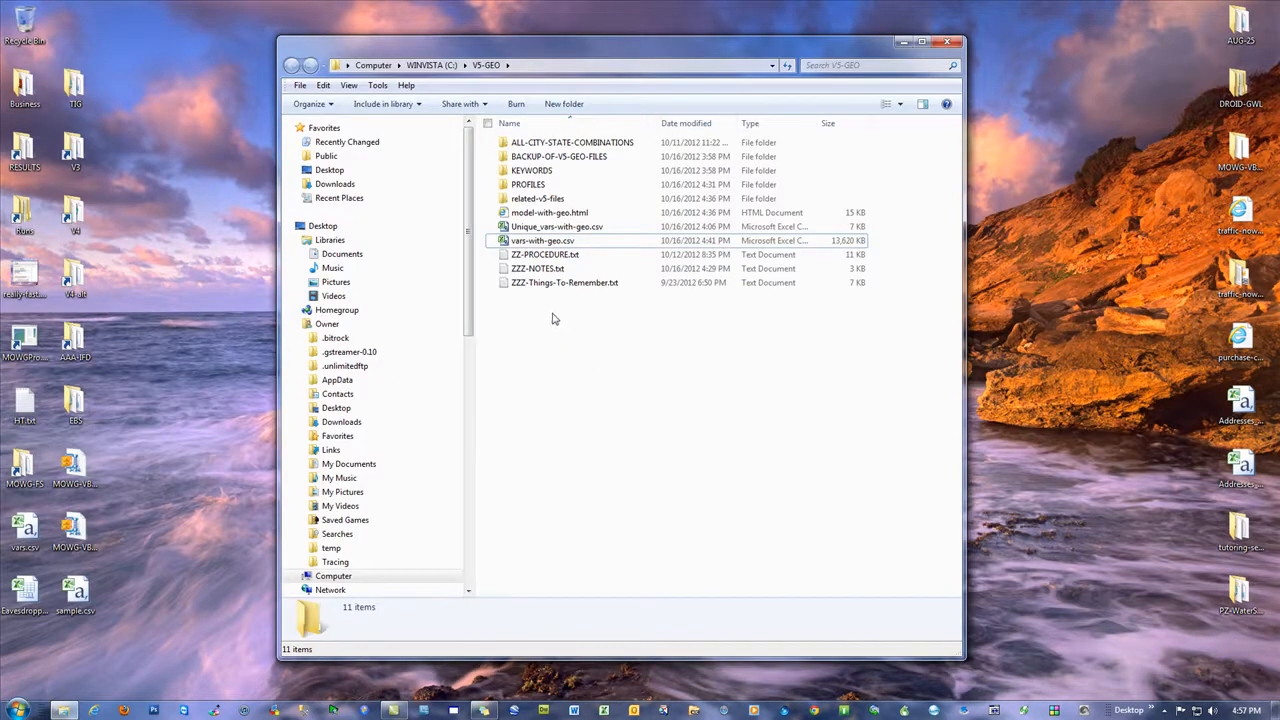
Step: Open ZZ-PROCEDURE.txt, read through the run steps and front page instructions, and close the file
double_click(548, 254)
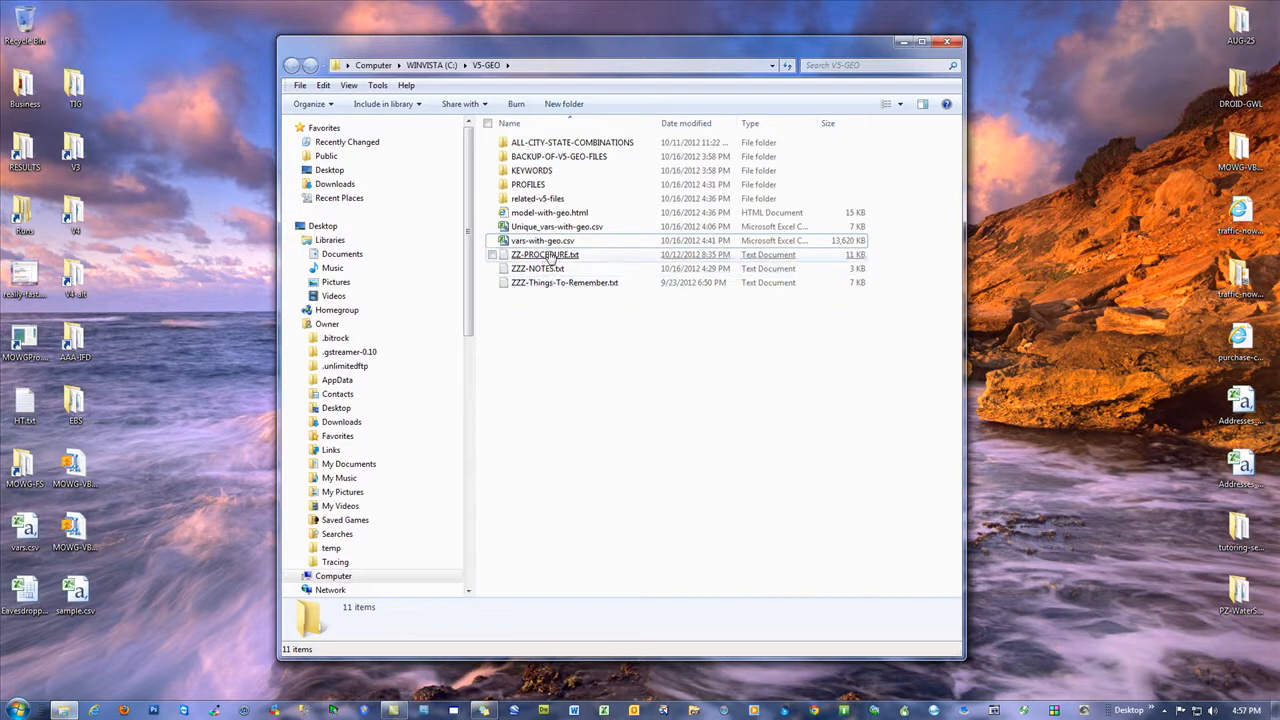
scroll(554, 256, down, 3)
scroll(554, 256, down, 12)
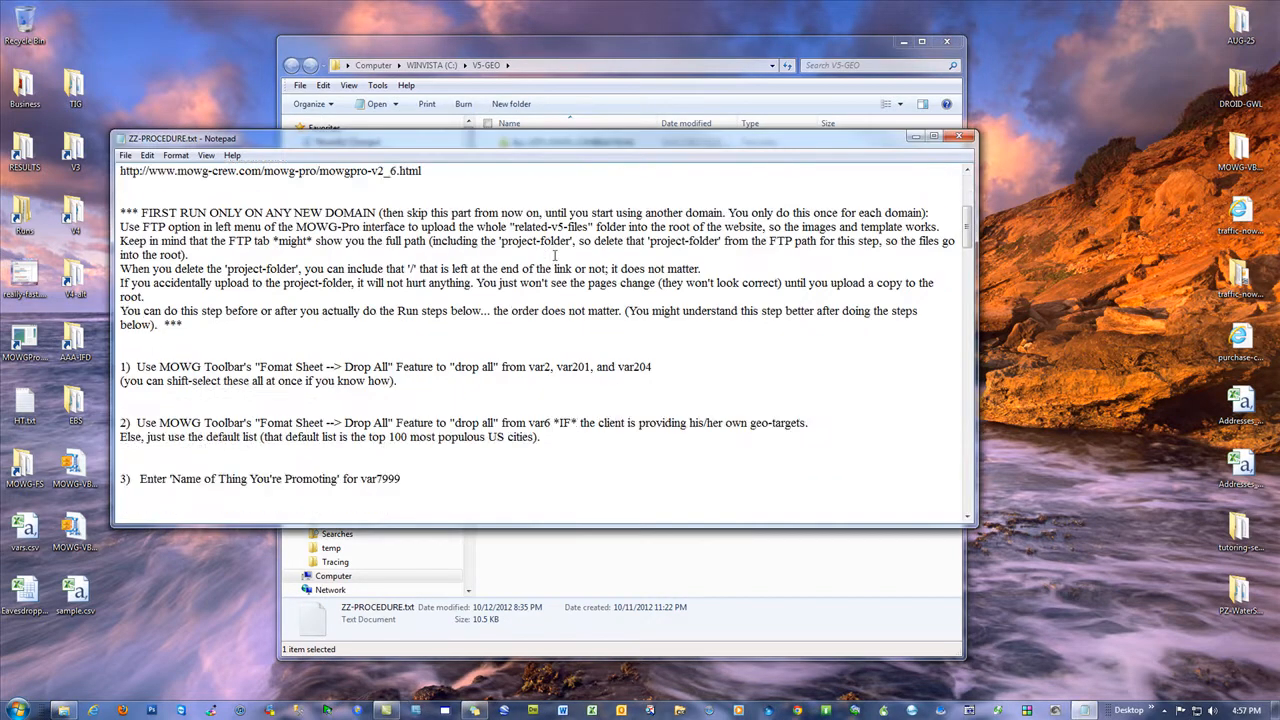
scroll(554, 256, down, 9)
scroll(554, 256, down, 13)
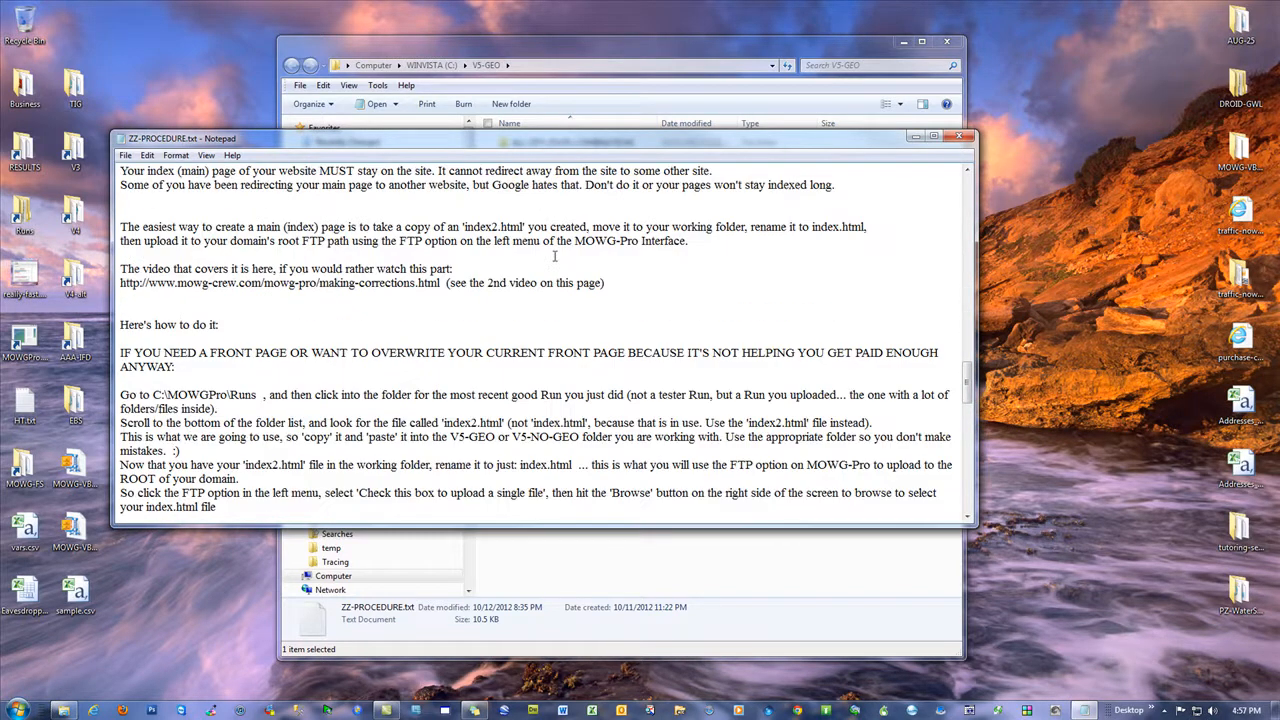
scroll(554, 256, down, 3)
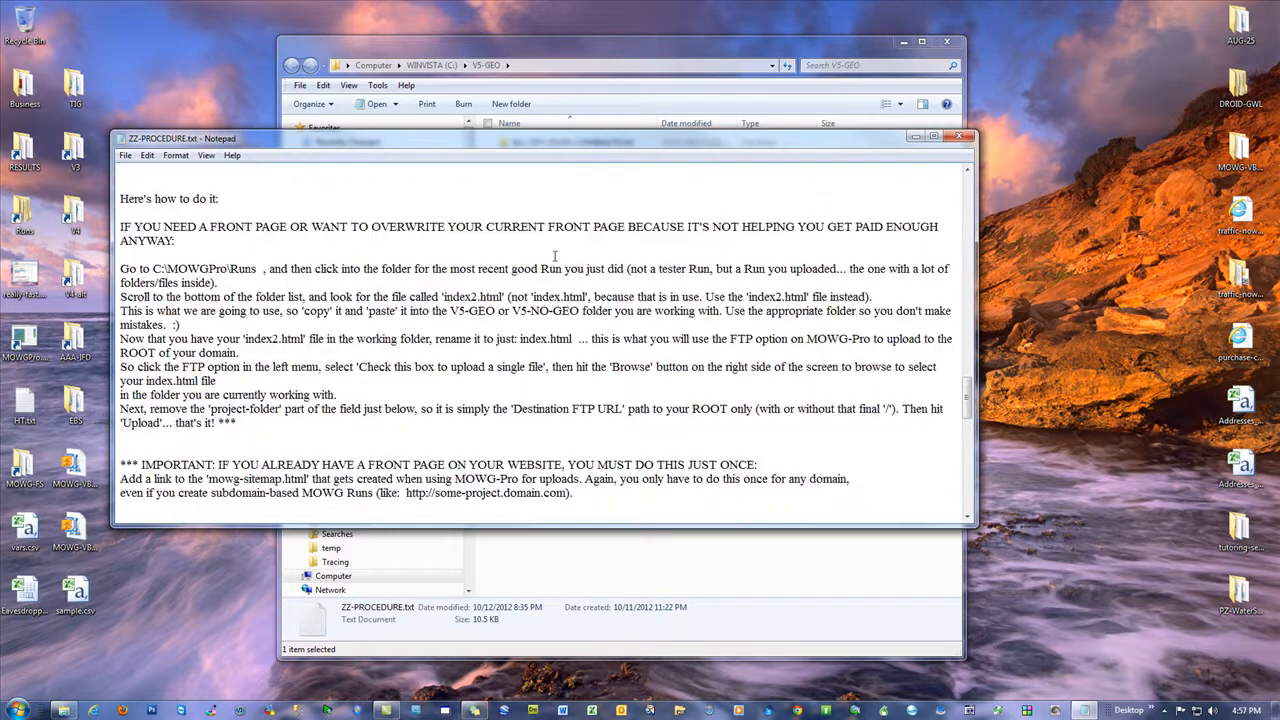
click(965, 140)
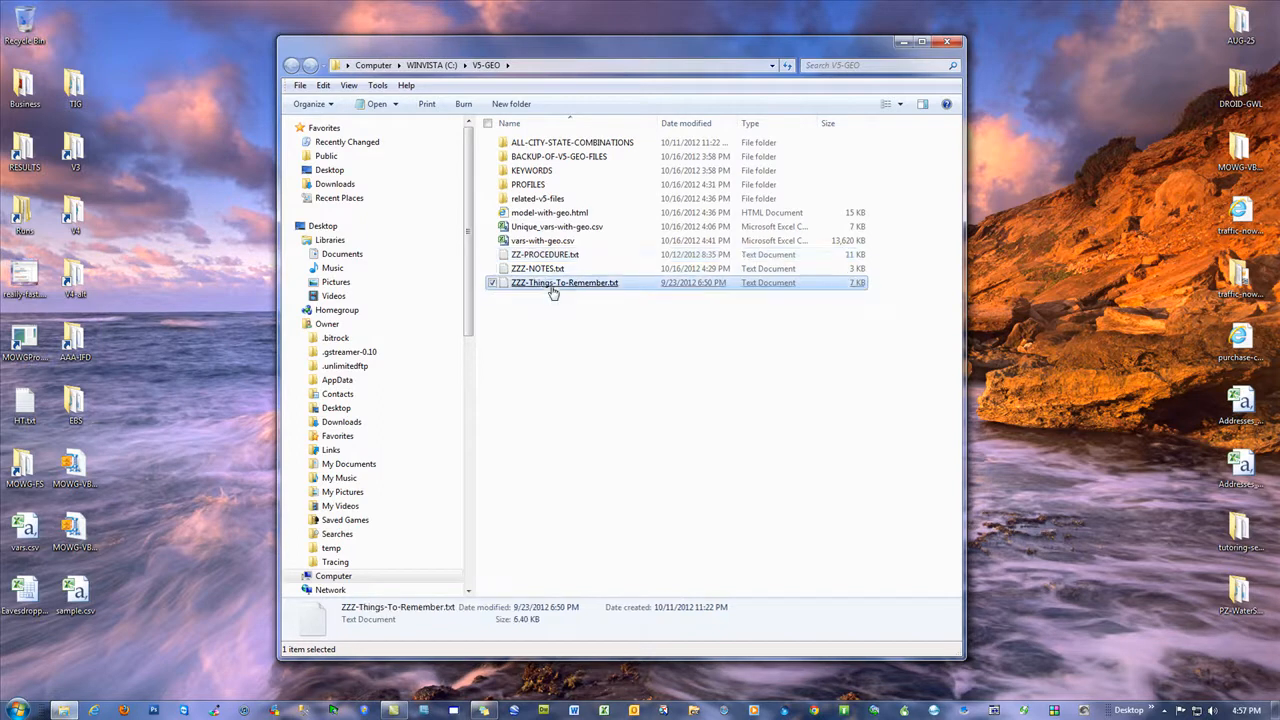
Step: Open ZZZ-Things-To-Remember.txt, read the rules on capitals and spaces in URLs, and close the file
double_click(551, 284)
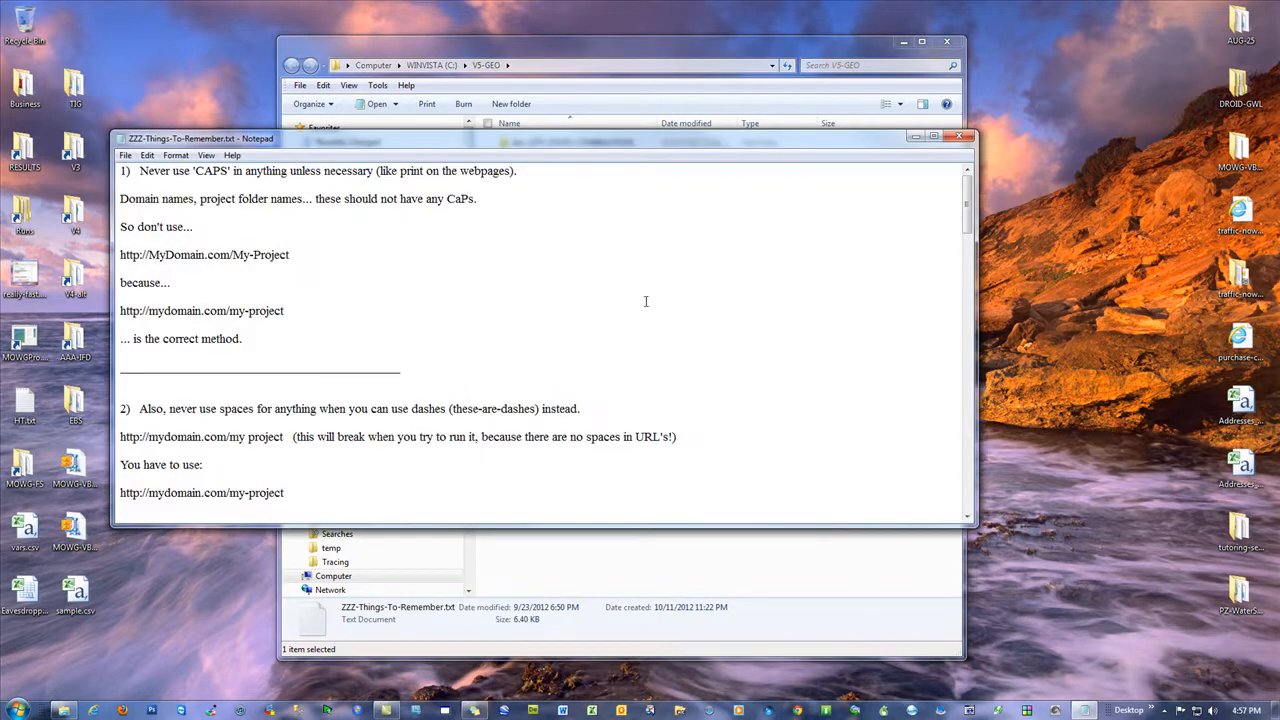
drag(289, 256, 120, 256)
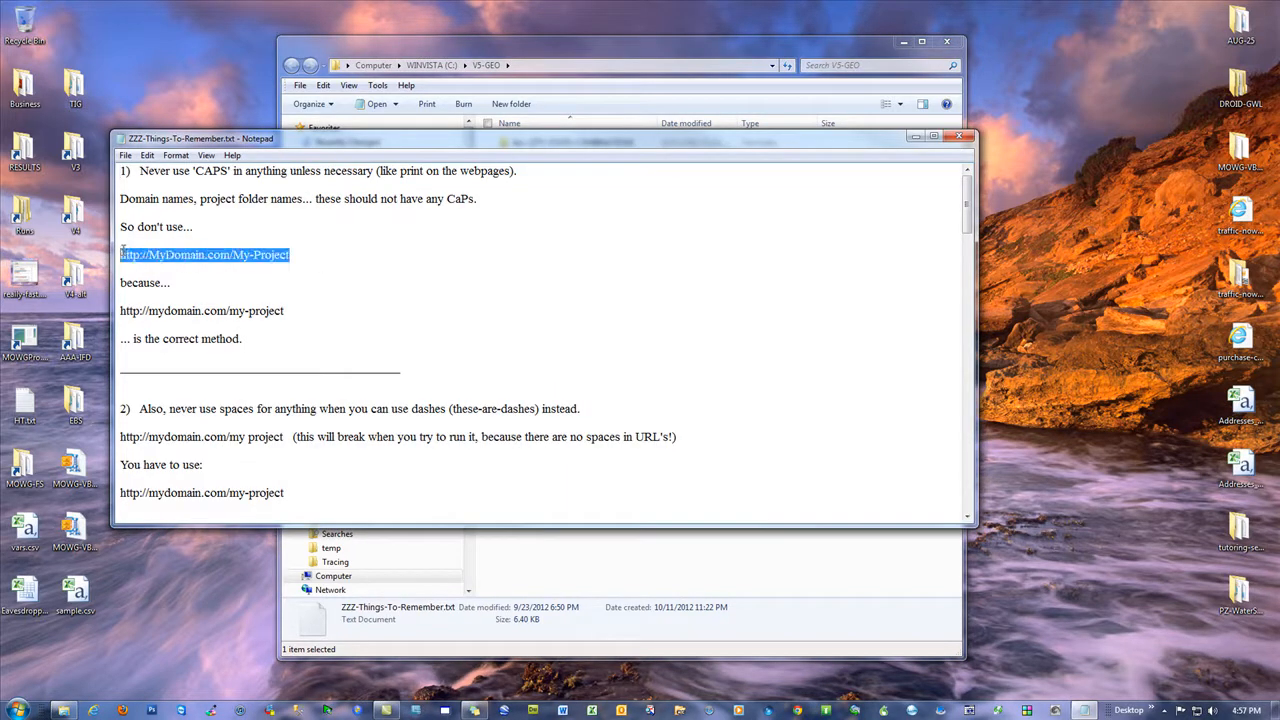
click(475, 231)
scroll(488, 250, down, 3)
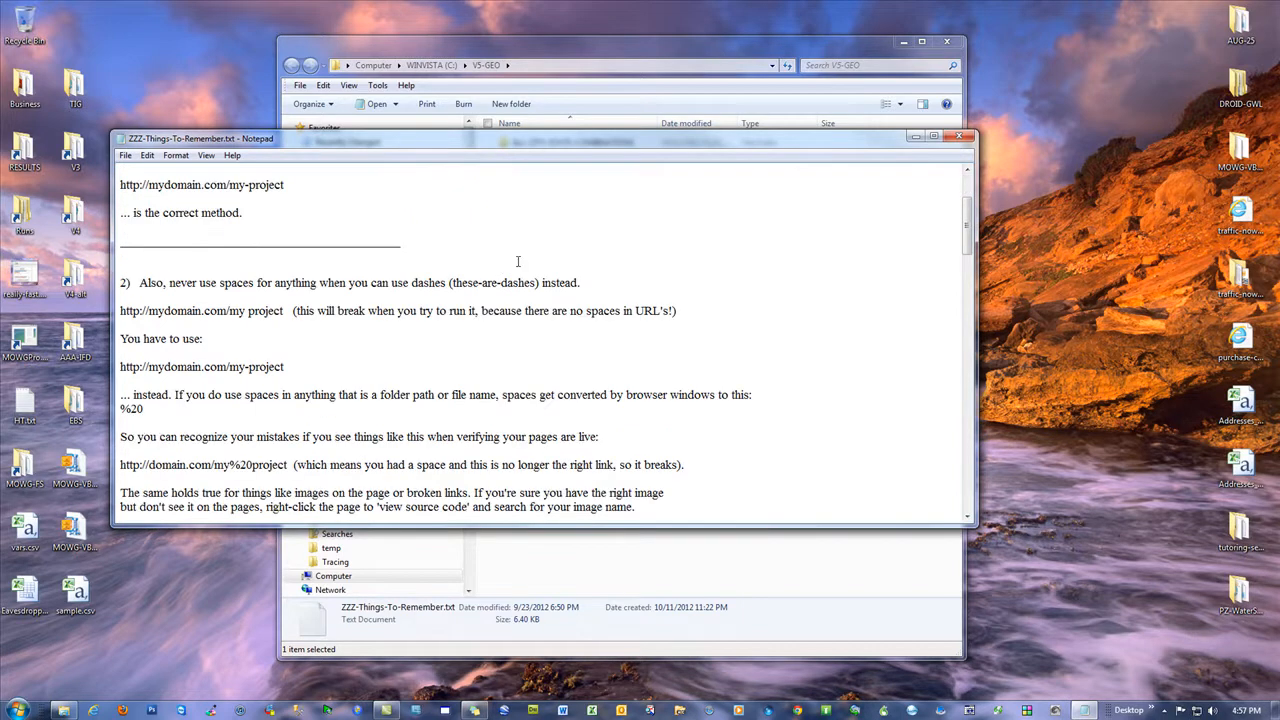
click(958, 136)
Step: Open ZZZ-NOTES.txt, read its introduction and checklist, and maximize the Notepad window
double_click(527, 272)
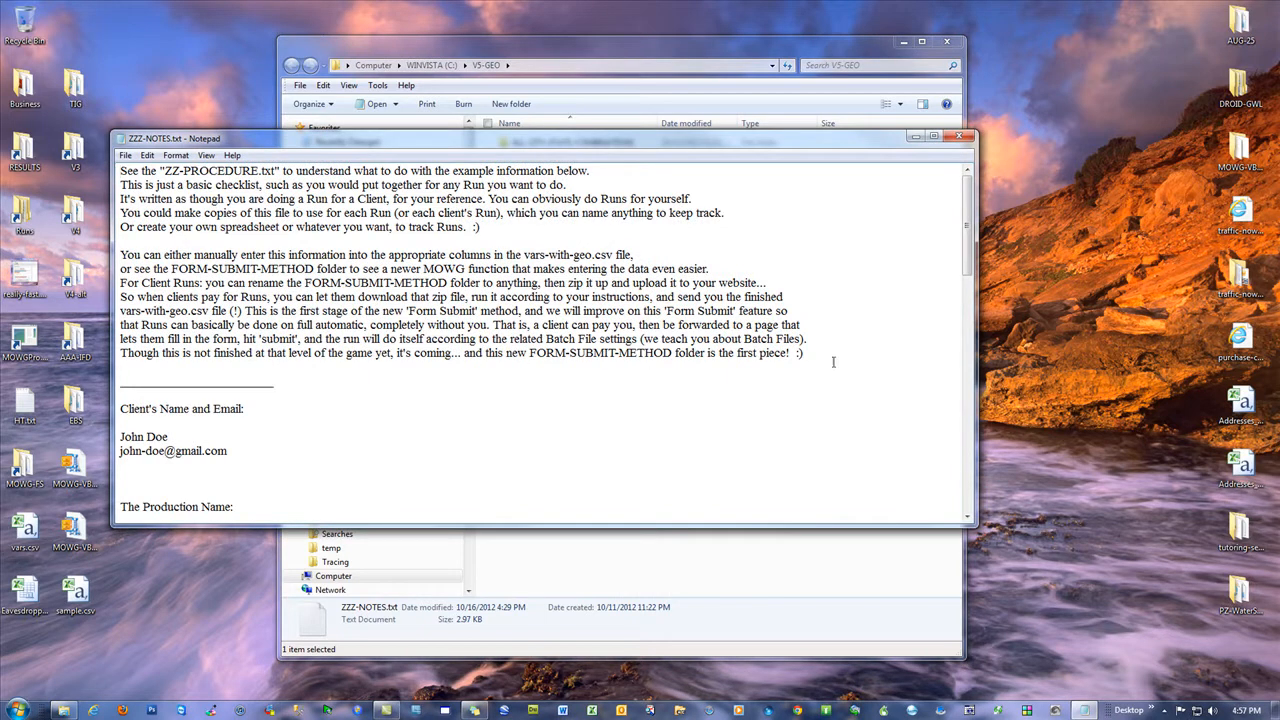
drag(833, 361, 122, 168)
click(476, 414)
scroll(329, 200, down, 6)
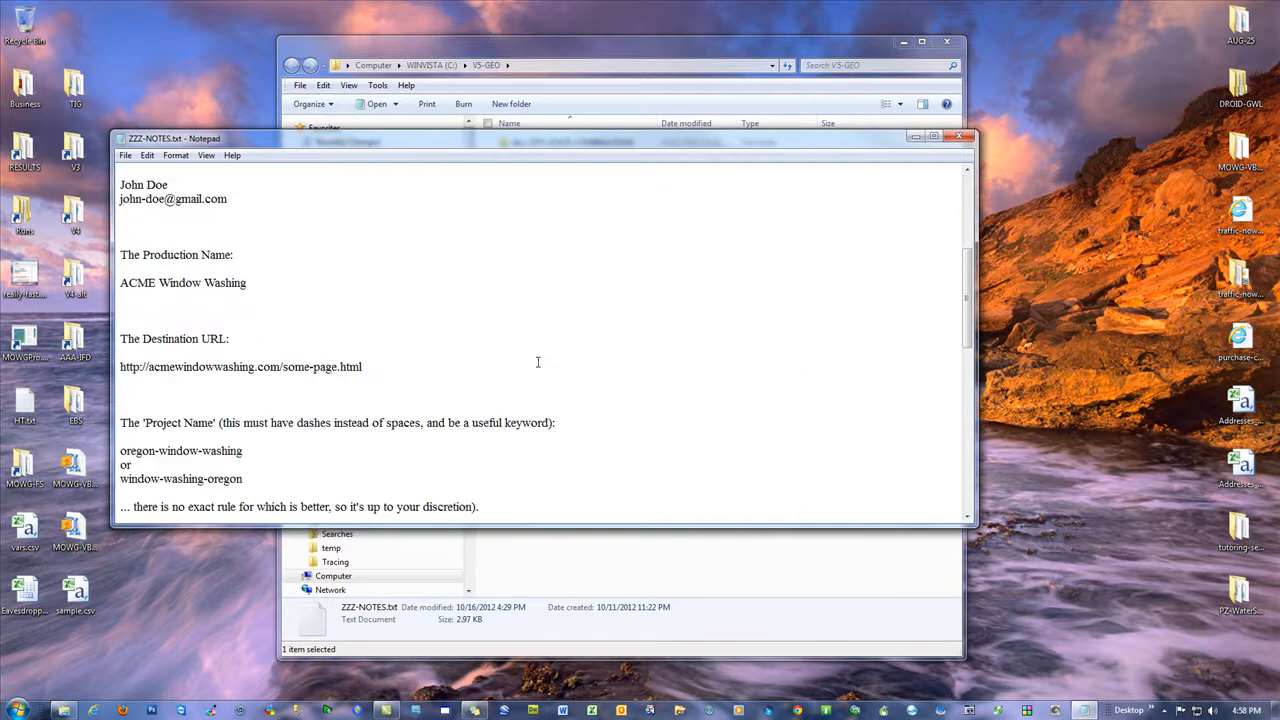
scroll(361, 244, down, 6)
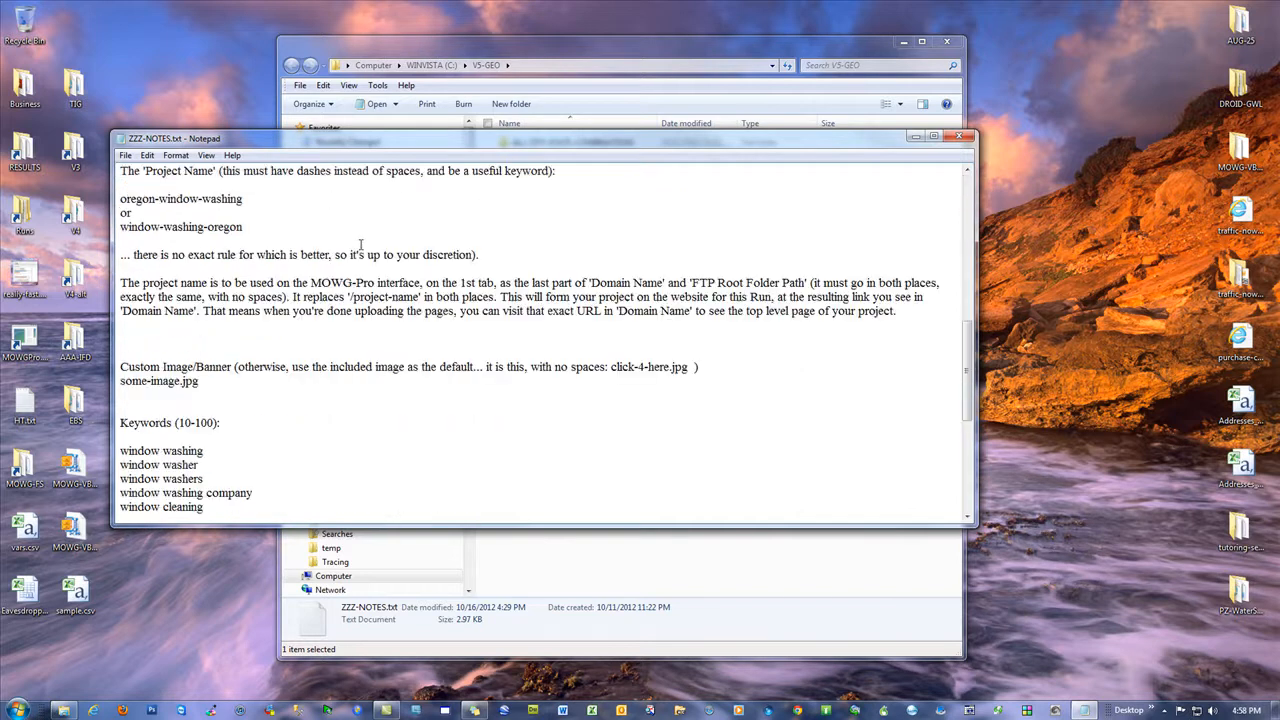
click(933, 136)
scroll(274, 289, up, 9)
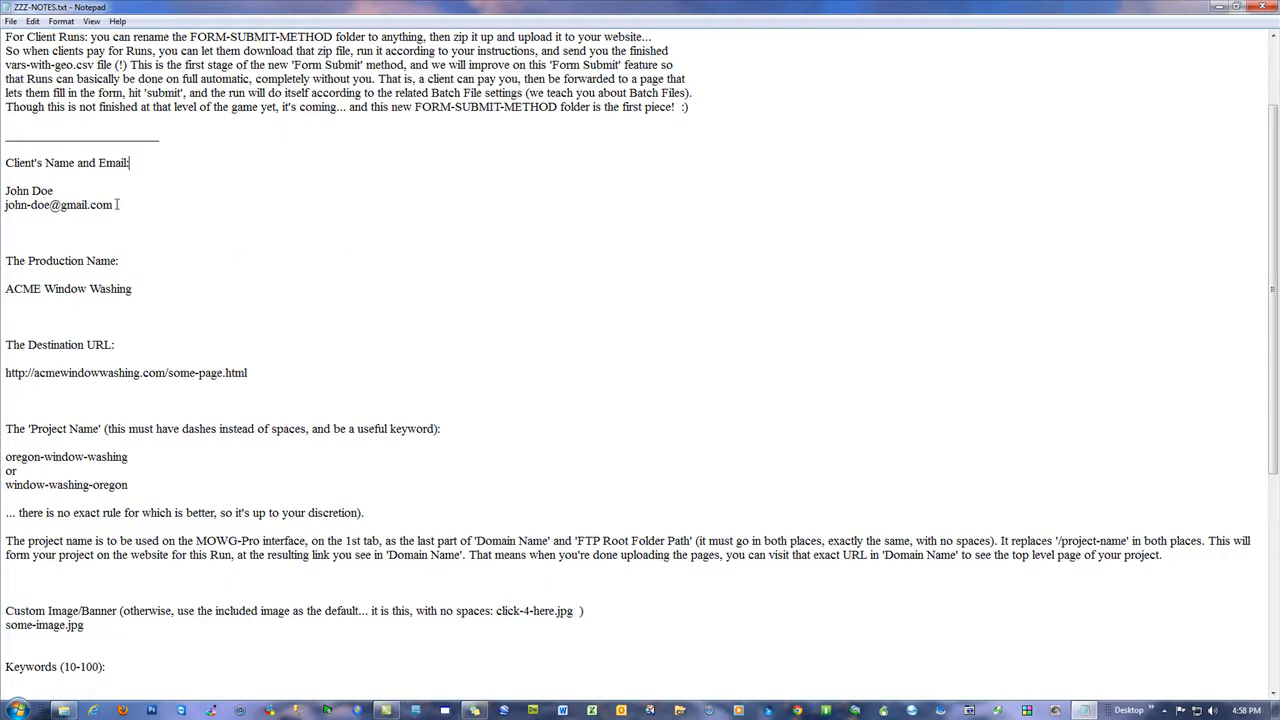
Step: Highlight the client's name and email entries and the example production name in the notes checklist
drag(155, 164, 2, 165)
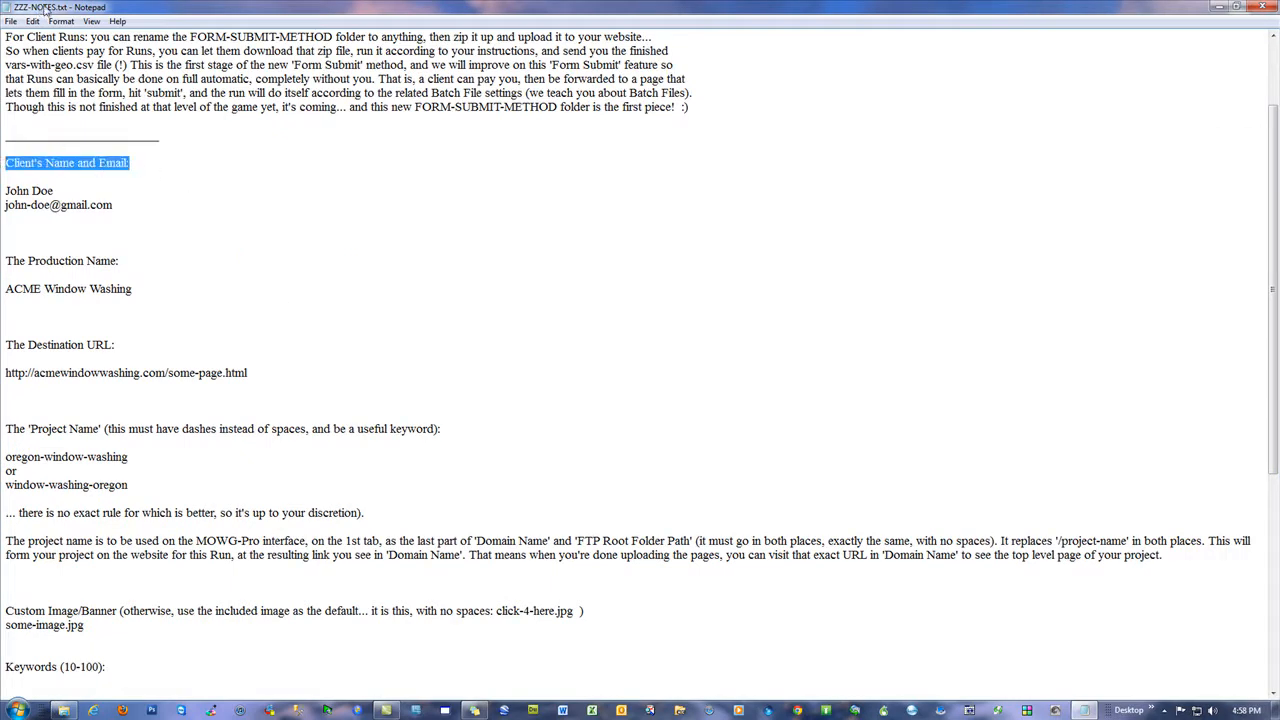
click(124, 206)
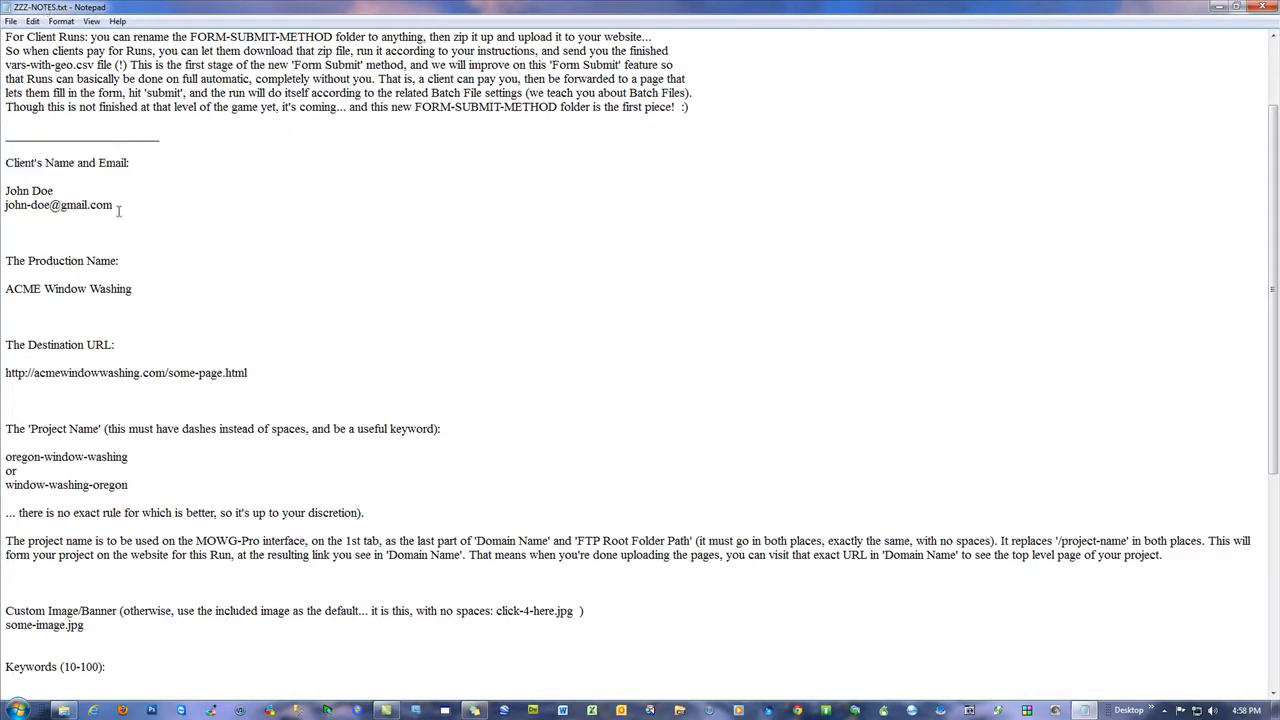
drag(131, 206, 3, 193)
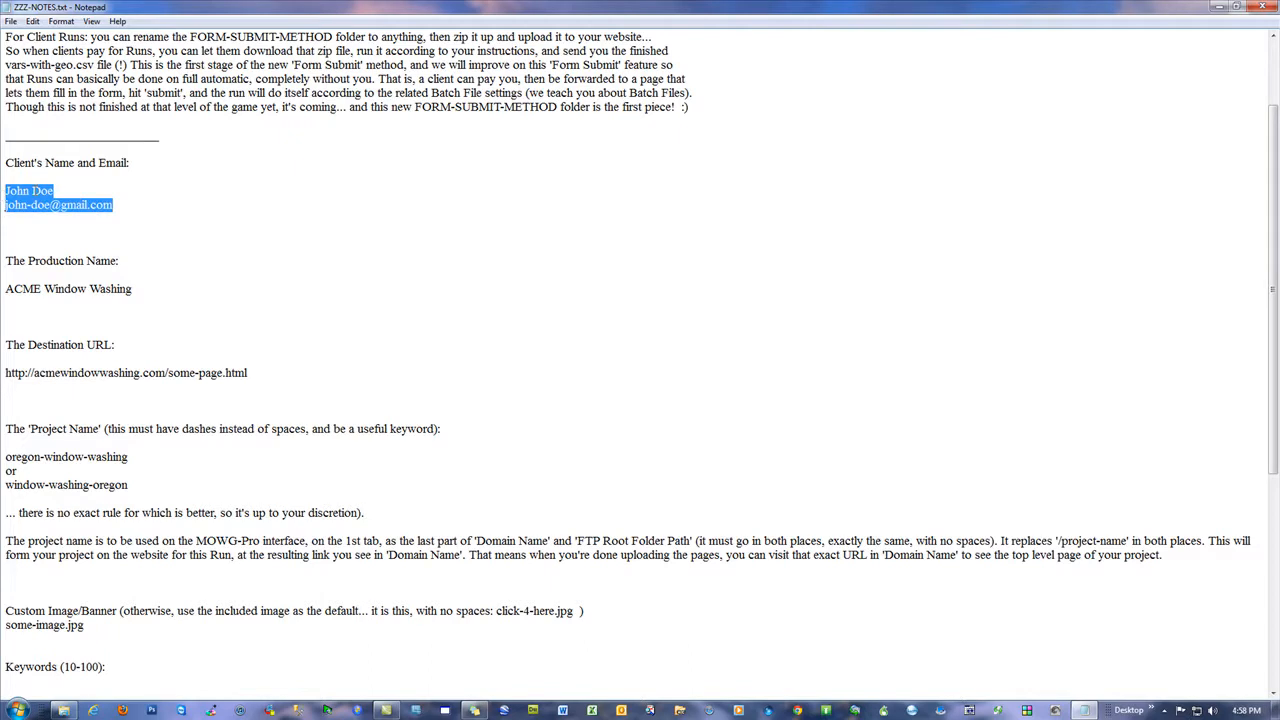
click(228, 218)
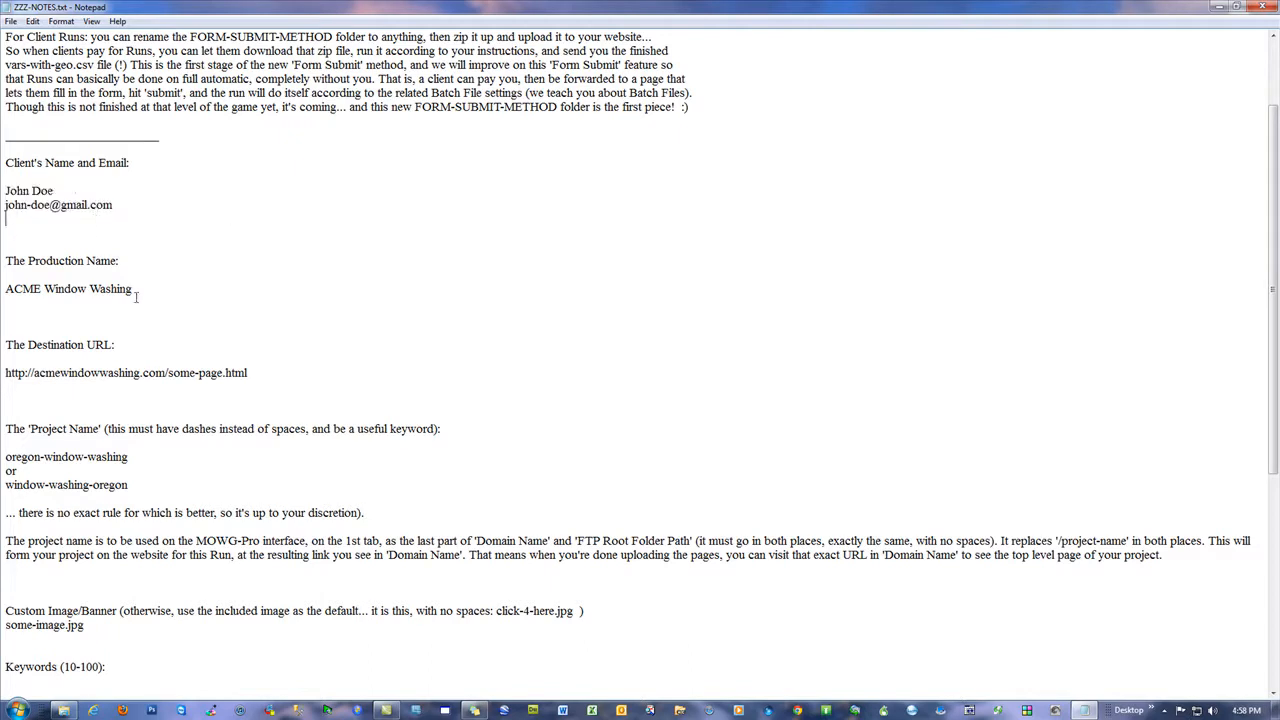
click(23, 298)
drag(23, 298, 8, 289)
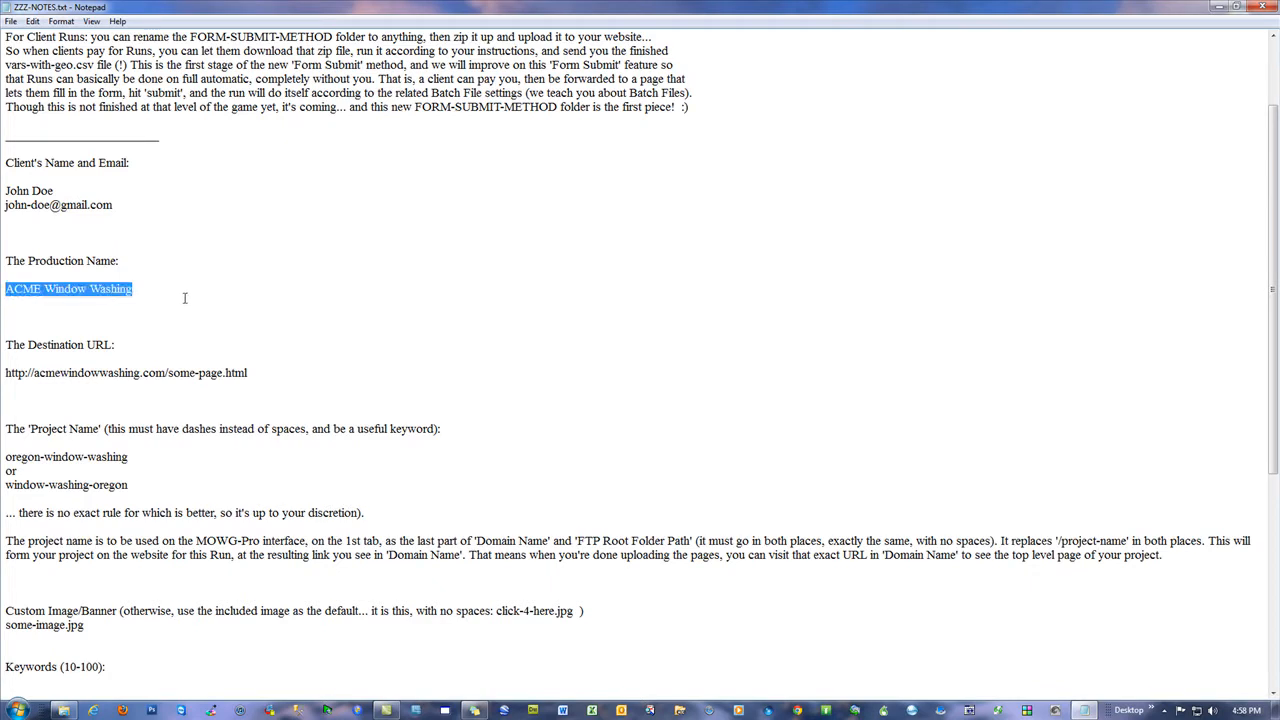
Step: Review the checklist's destination URL and project name sections, and highlight the example URL and production name again
drag(254, 372, 3, 370)
drag(145, 349, 3, 352)
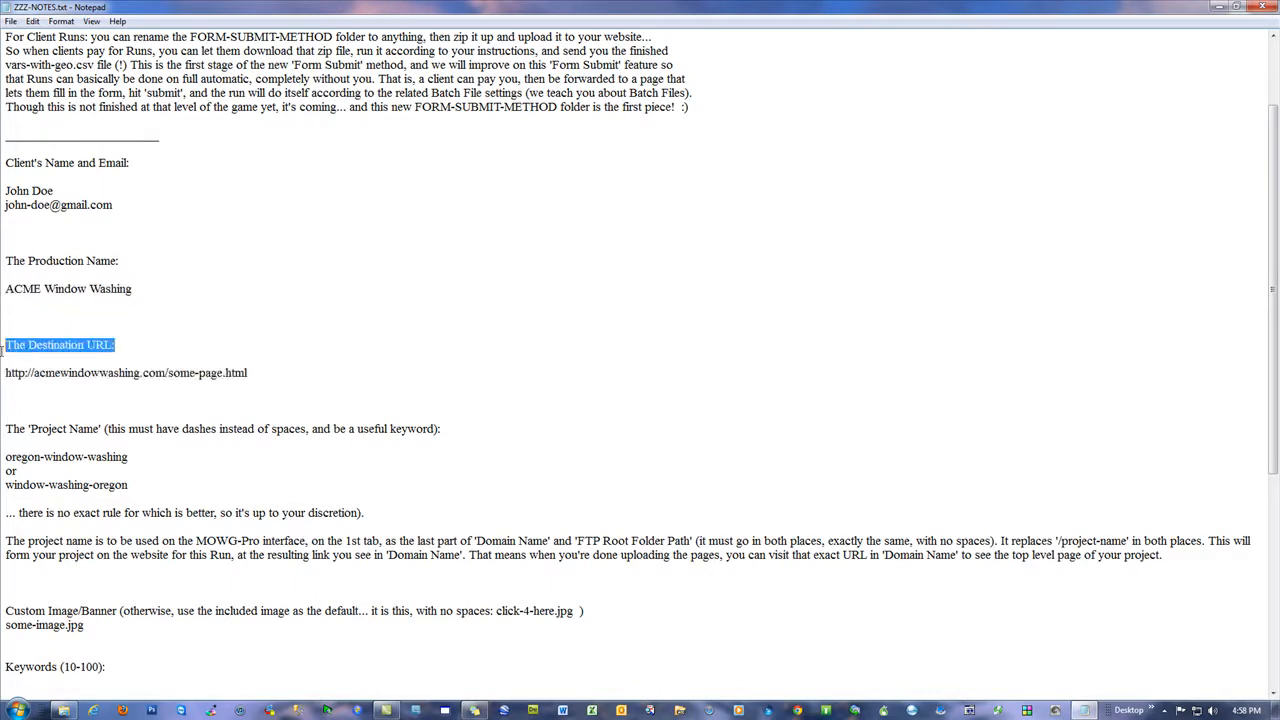
click(222, 412)
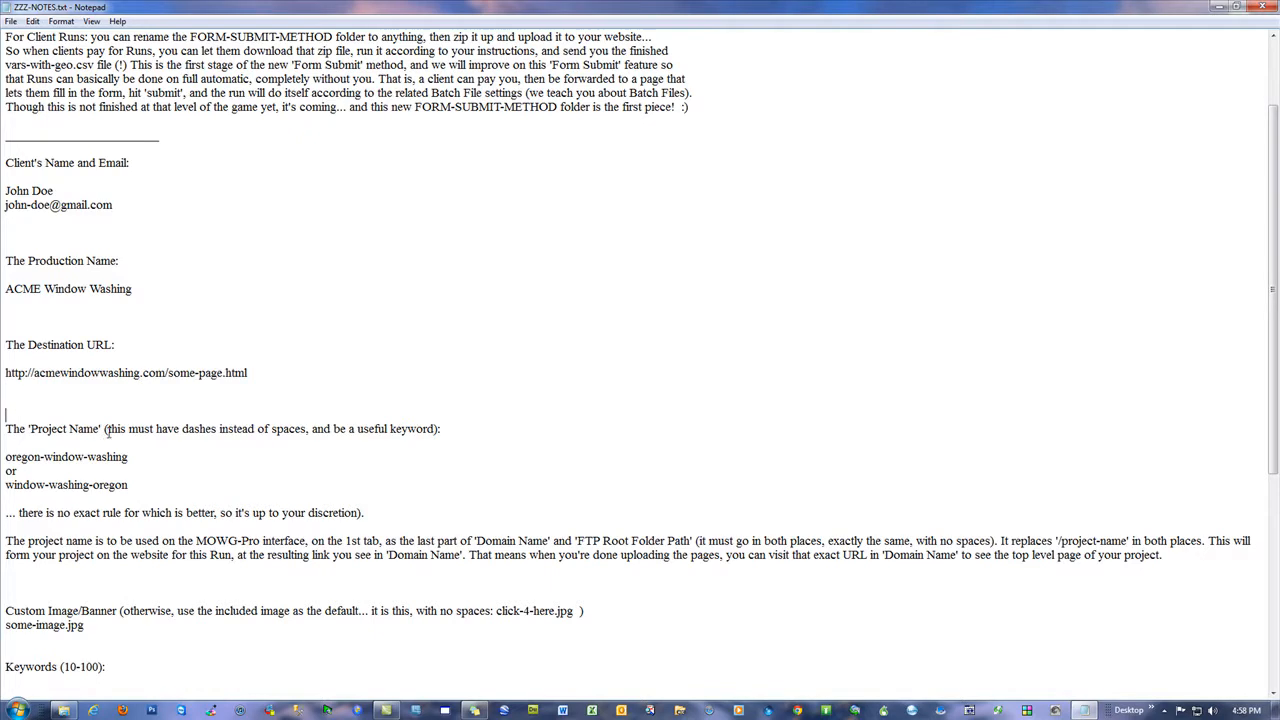
drag(136, 485, 4, 430)
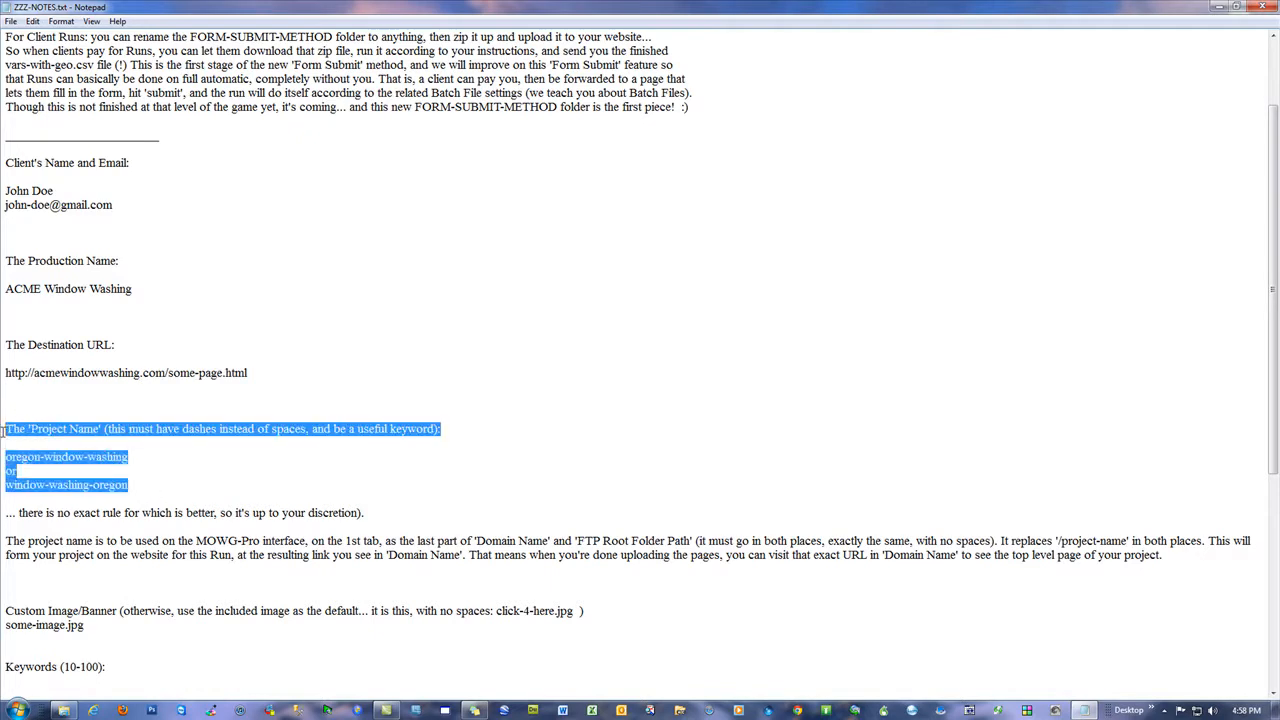
click(175, 465)
drag(267, 372, 6, 372)
drag(133, 289, 5, 289)
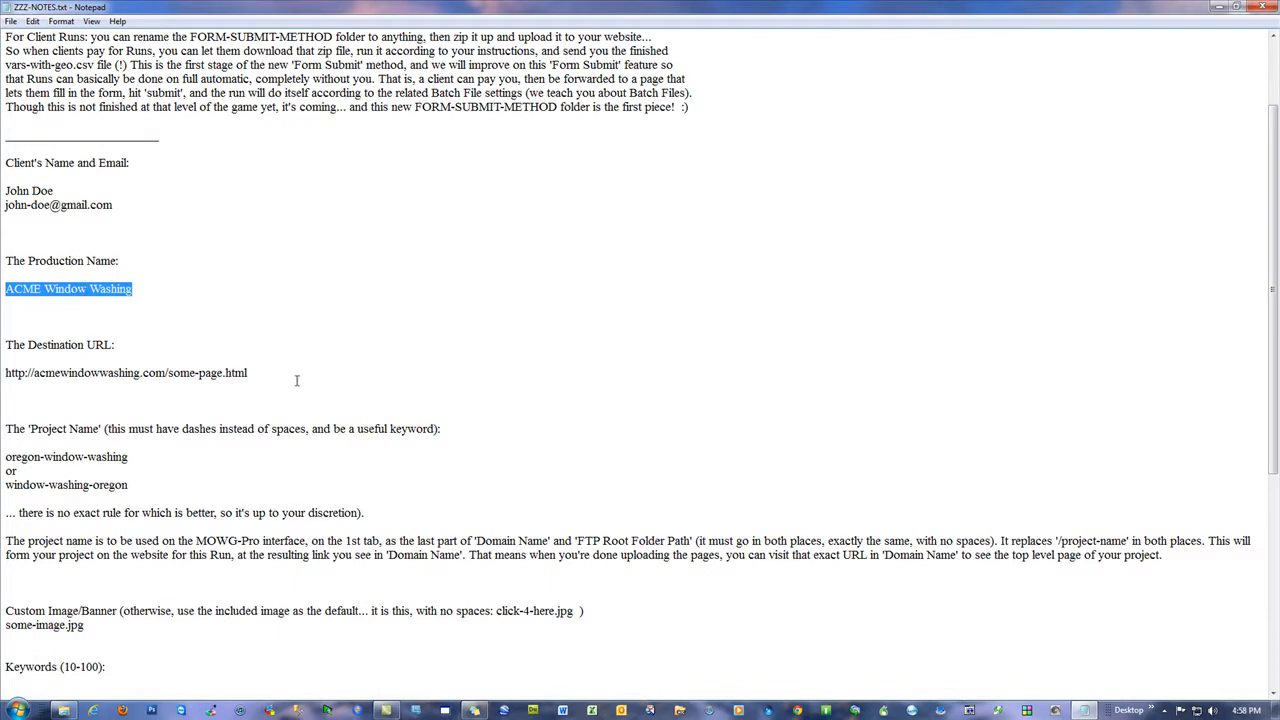
Step: Review the notes' Custom Image/Banner section, highlighting the example some-image.jpg and the default click-4-here.jpg
click(334, 276)
scroll(333, 285, down, 3)
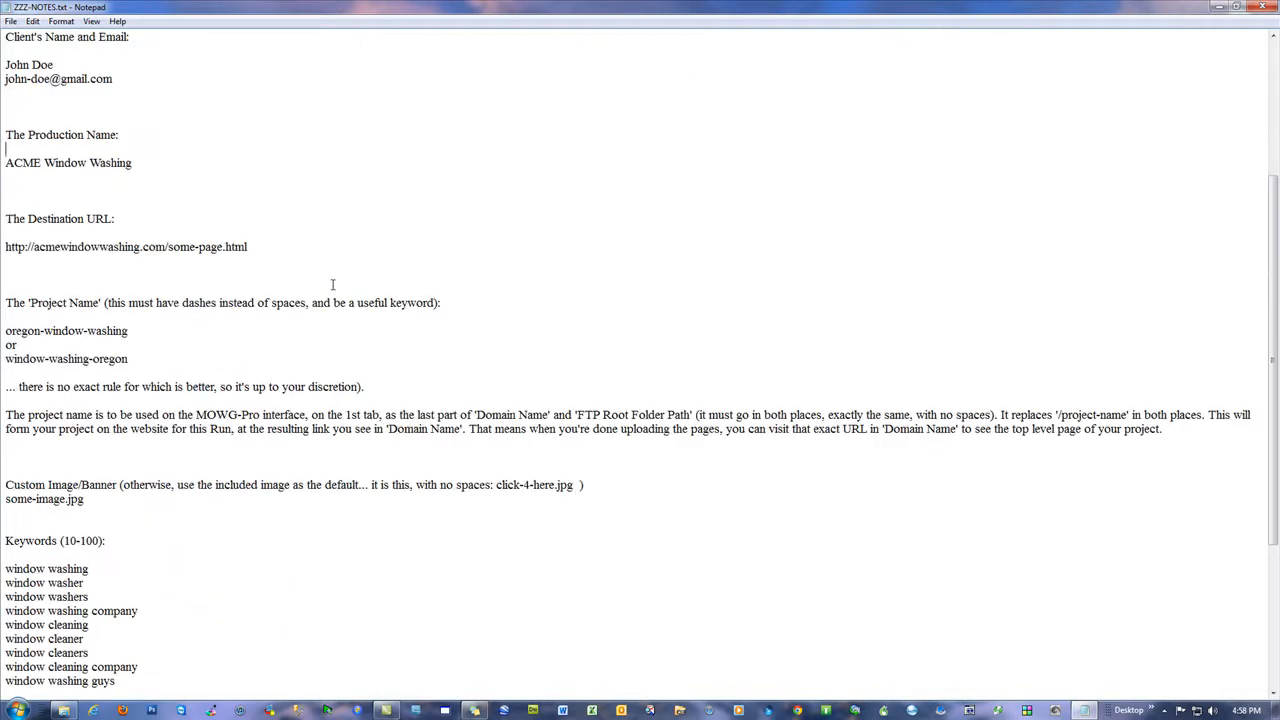
drag(85, 499, 4, 499)
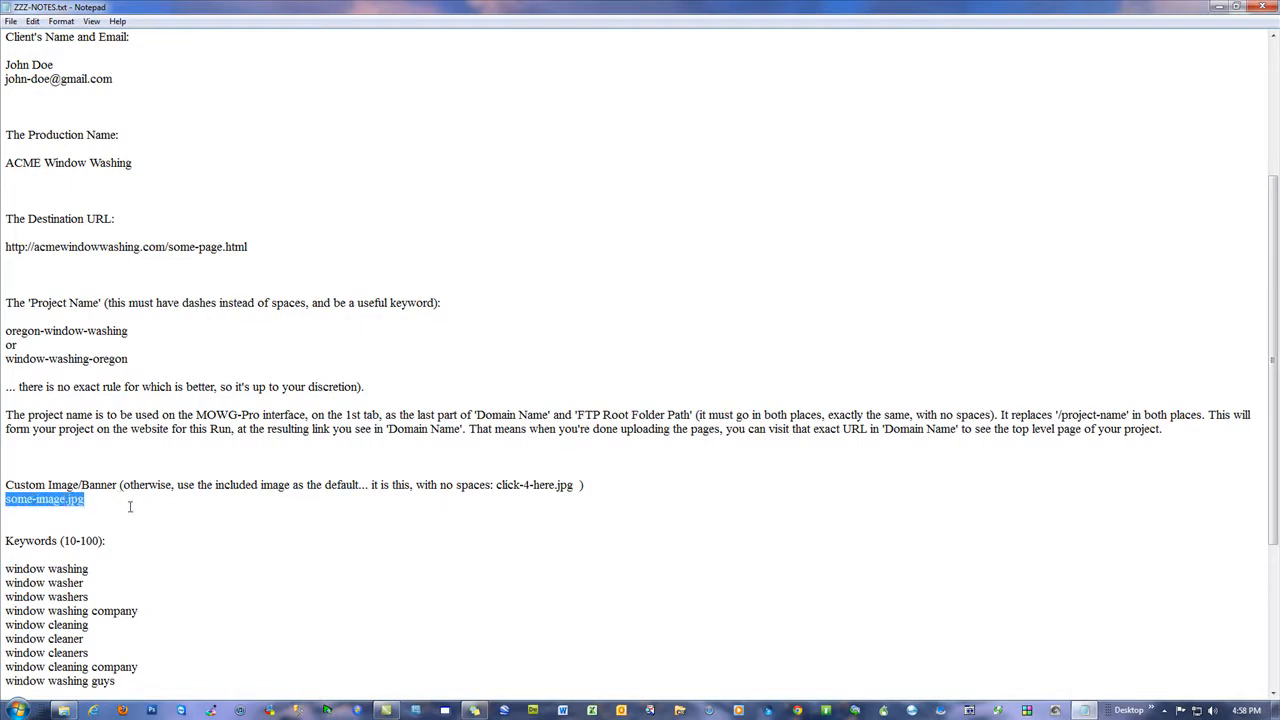
scroll(159, 521, down, 3)
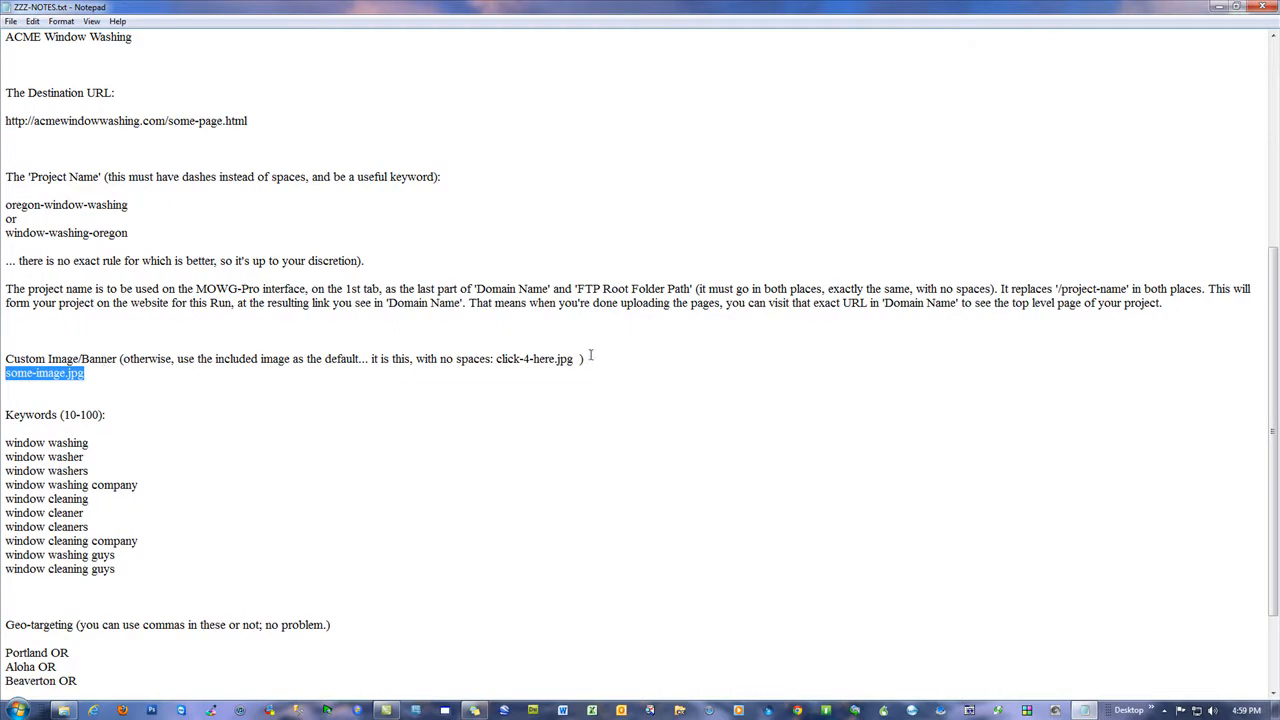
drag(576, 359, 496, 359)
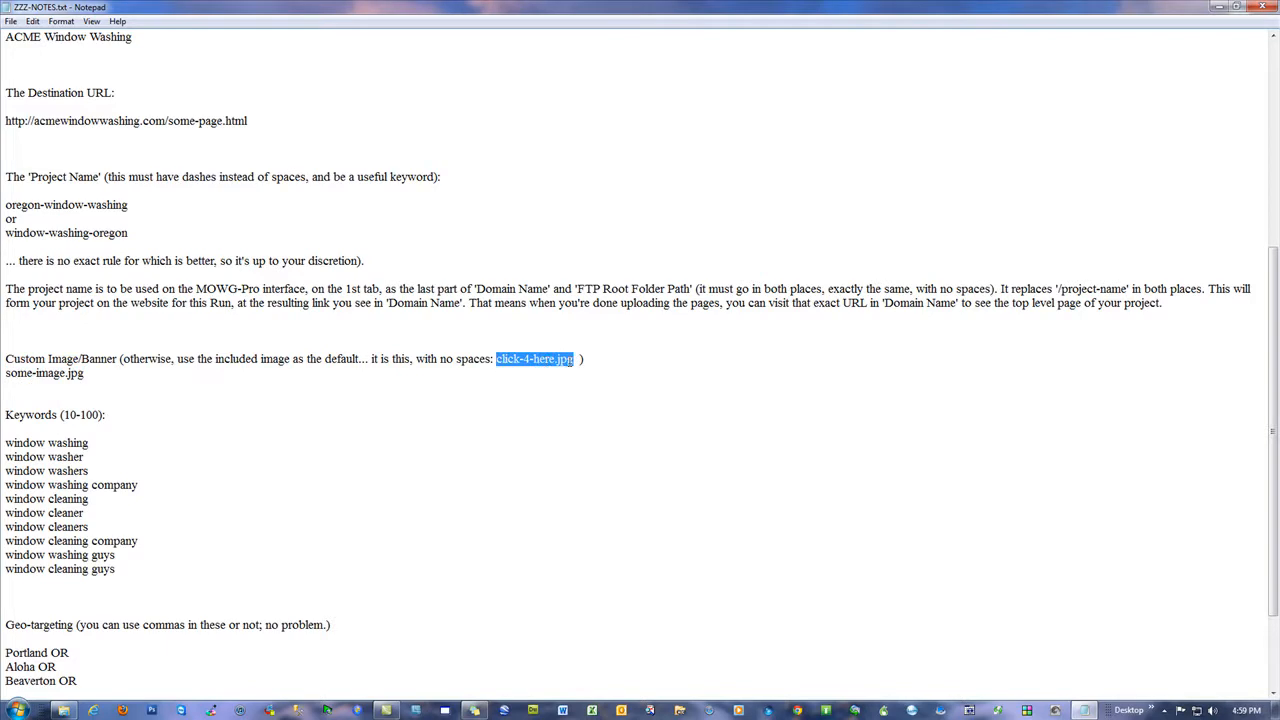
click(116, 386)
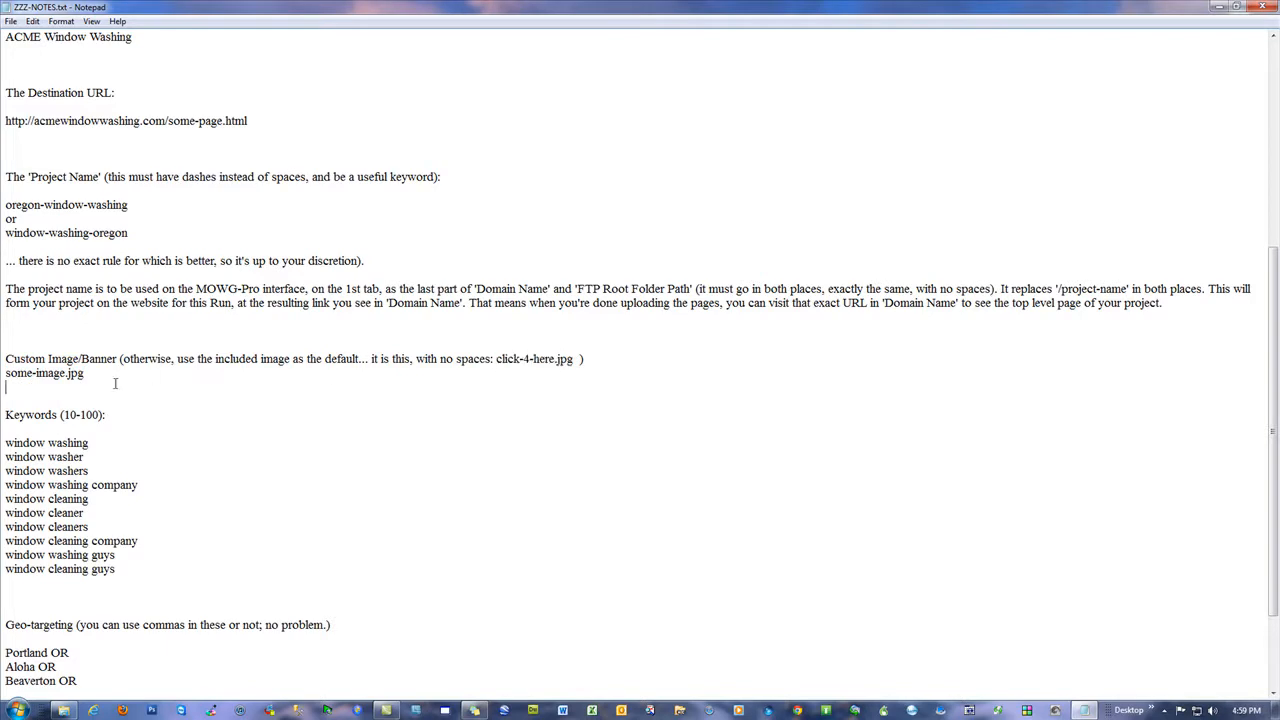
Step: Highlight the example keywords list and the geo-targeting cities list in the notes, and close the file
scroll(235, 427, down, 3)
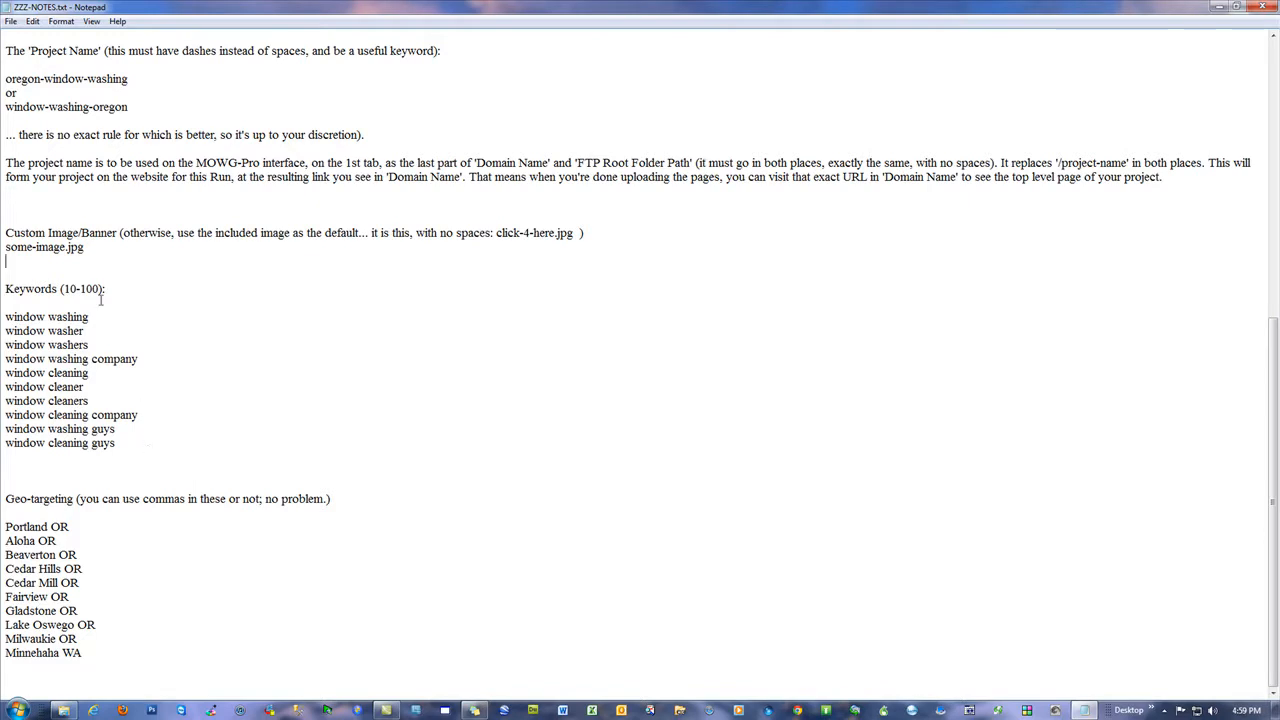
click(133, 446)
drag(133, 446, 5, 317)
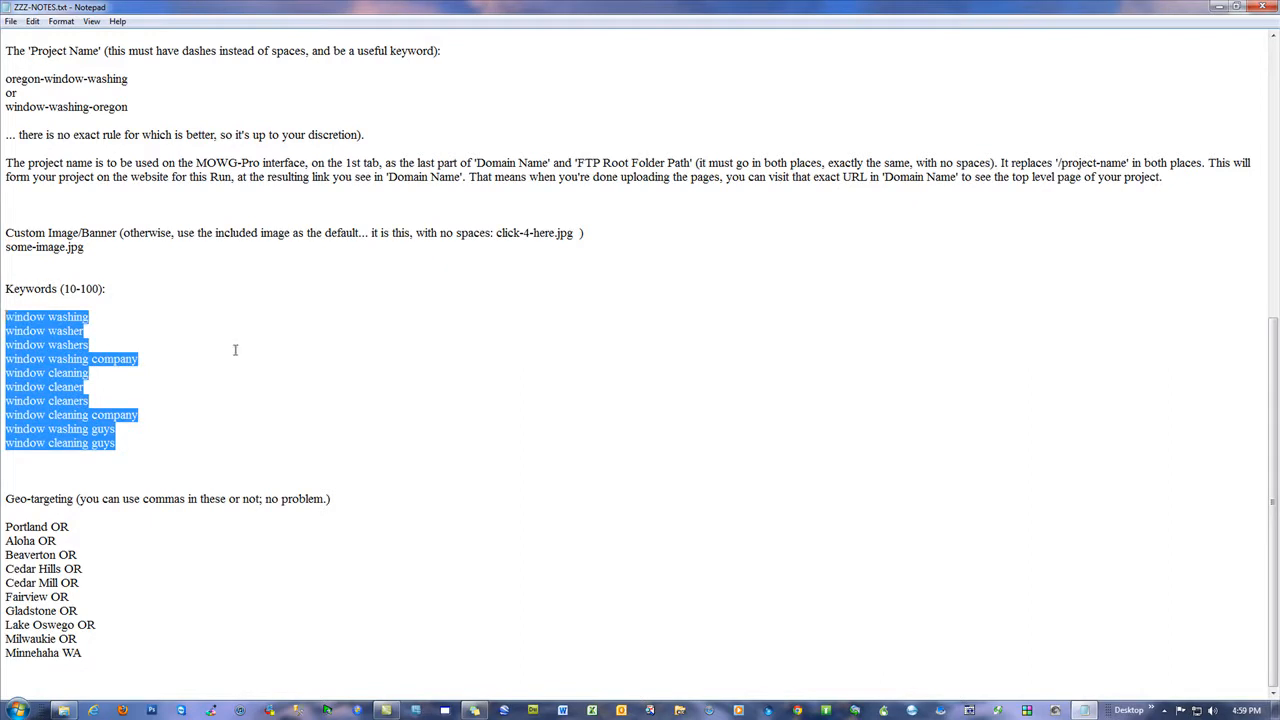
click(218, 586)
drag(97, 652, 5, 524)
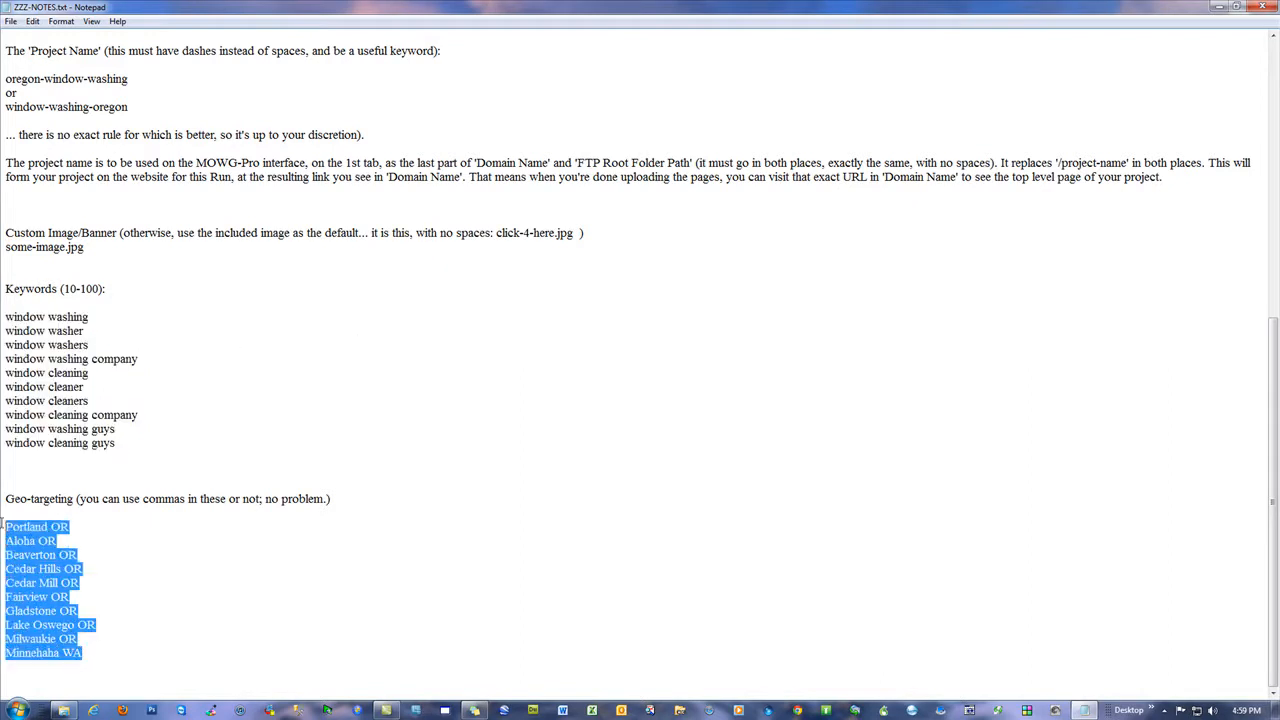
click(500, 359)
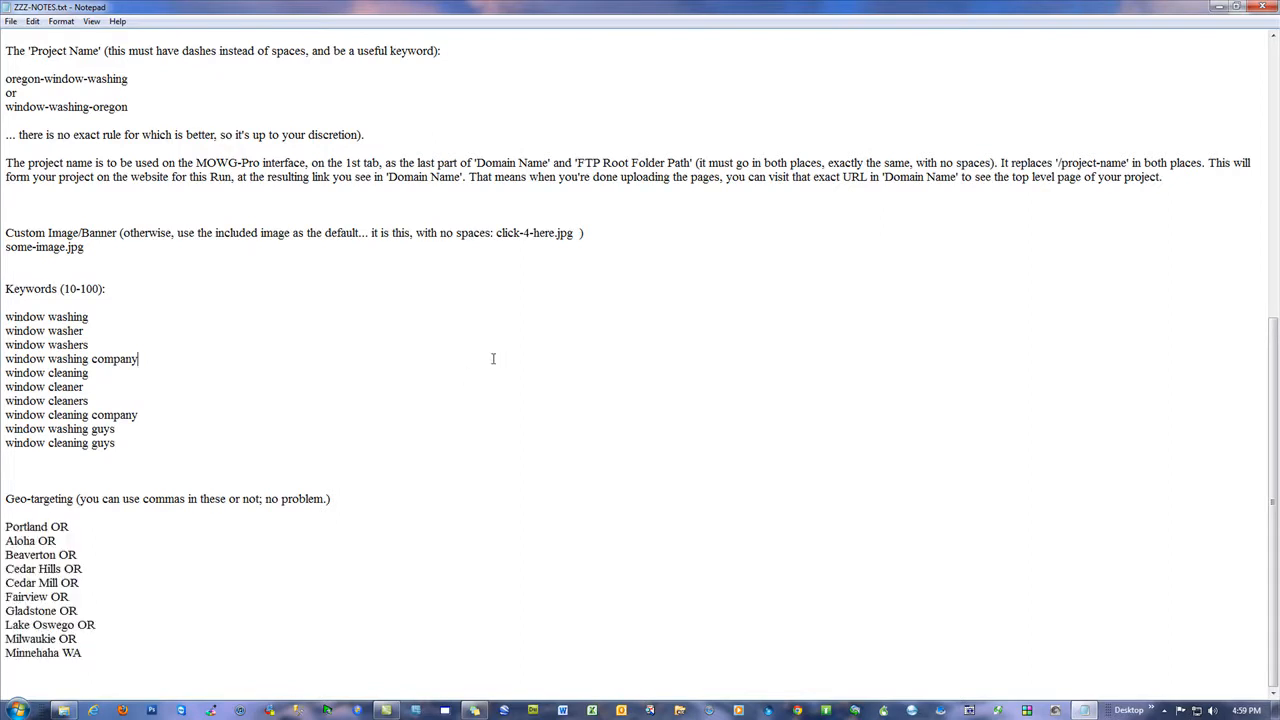
click(1262, 6)
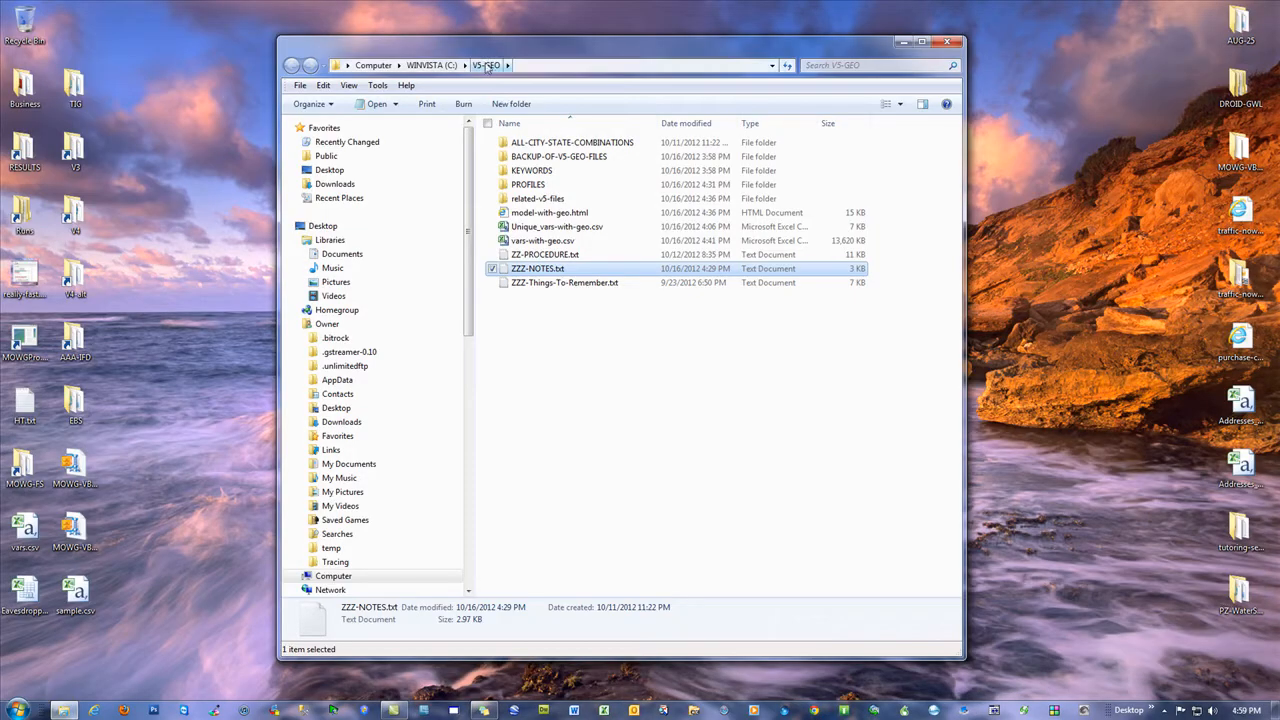
Step: Open the V5-NO-GEO folder on drive C and move its window clear to show the contents
click(430, 66)
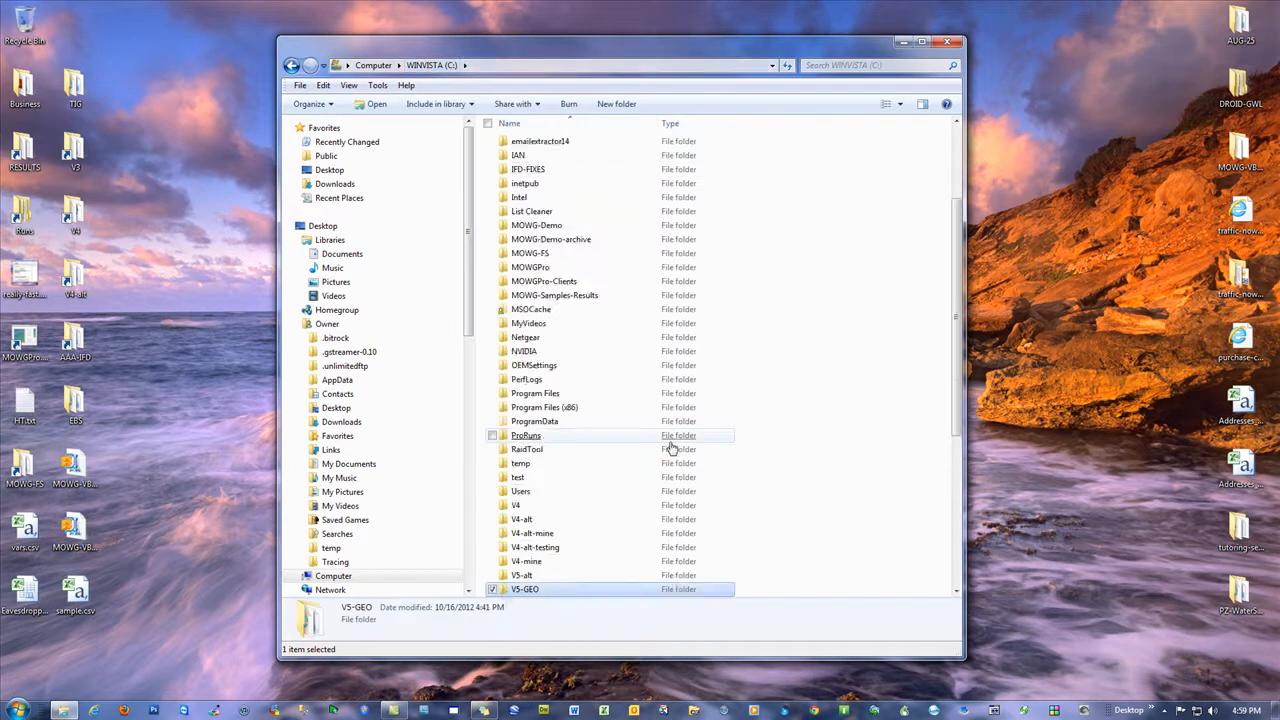
click(536, 494)
double_click(536, 494)
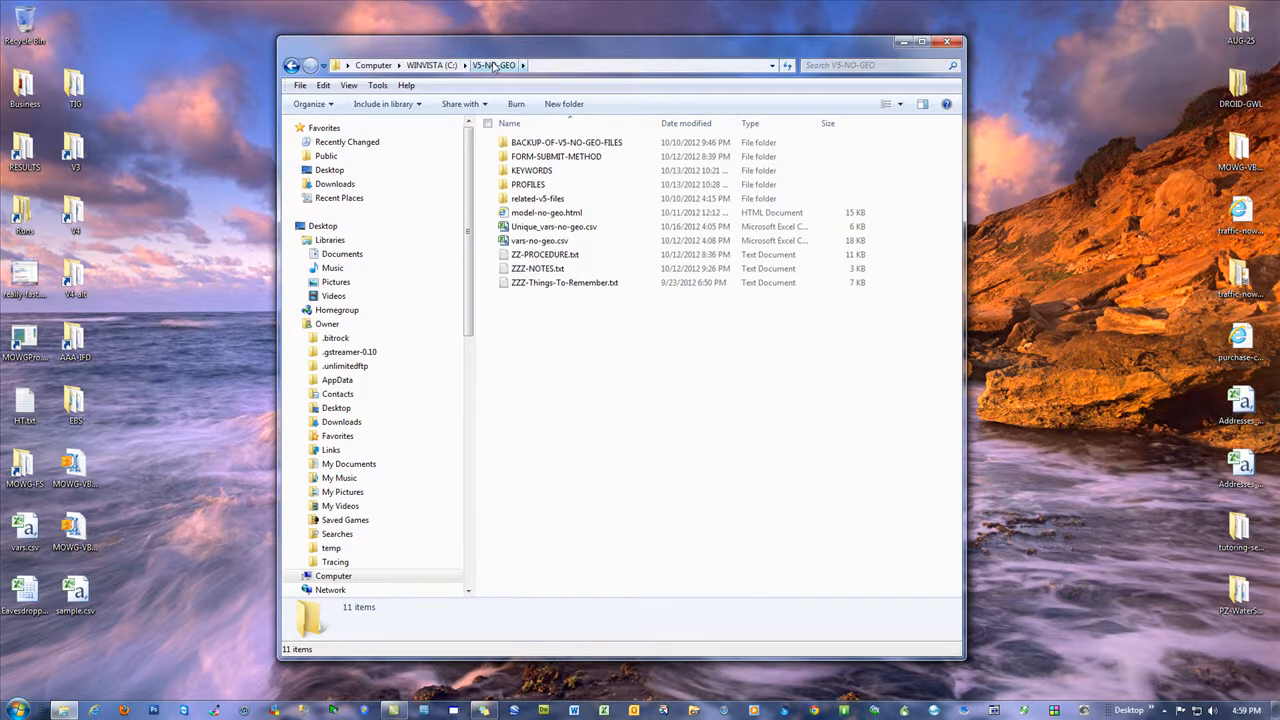
drag(548, 50, 500, 38)
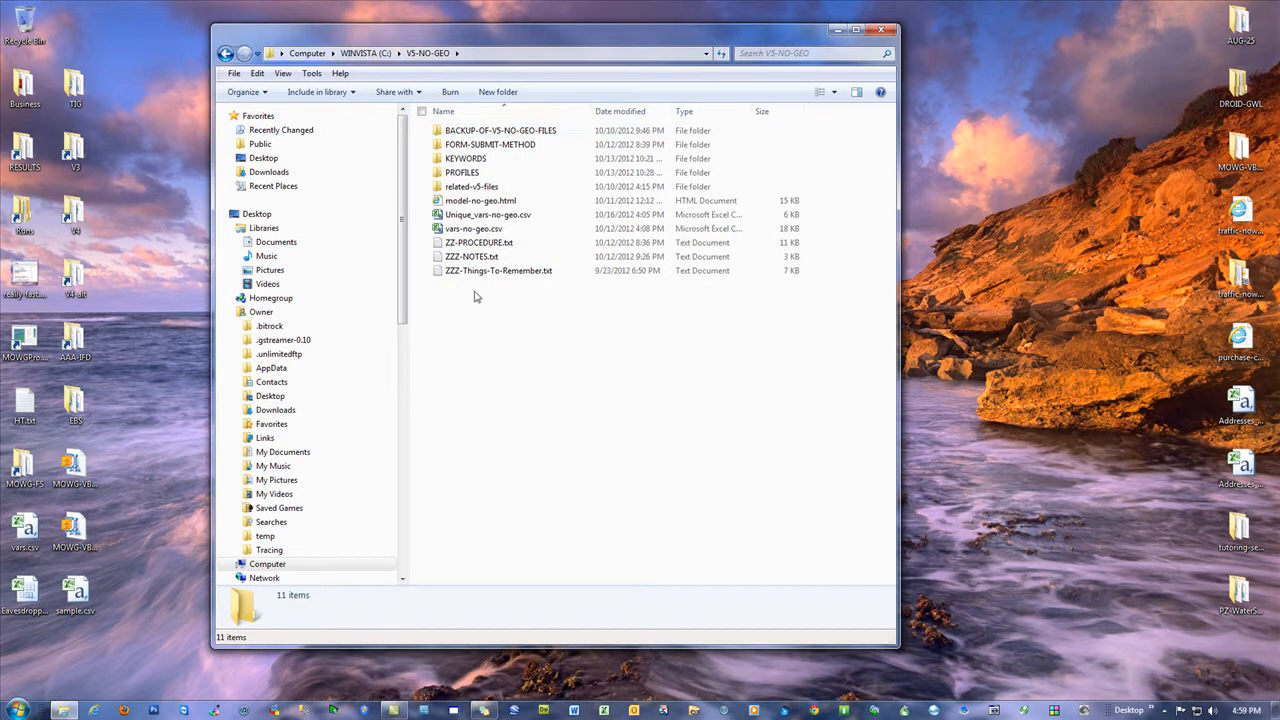
Step: Open ZZZ-NOTES.txt from V5-NO-GEO, highlight the keywords list at its end, and close the file
double_click(474, 257)
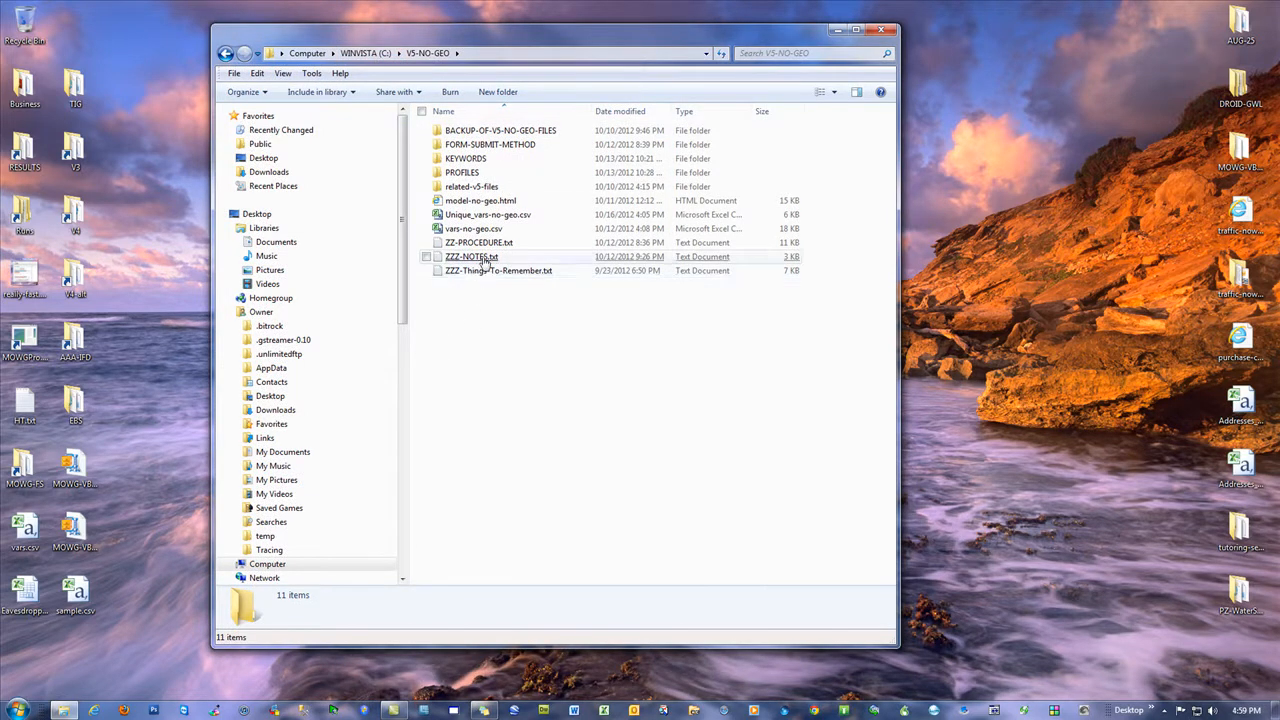
scroll(516, 338, down, 12)
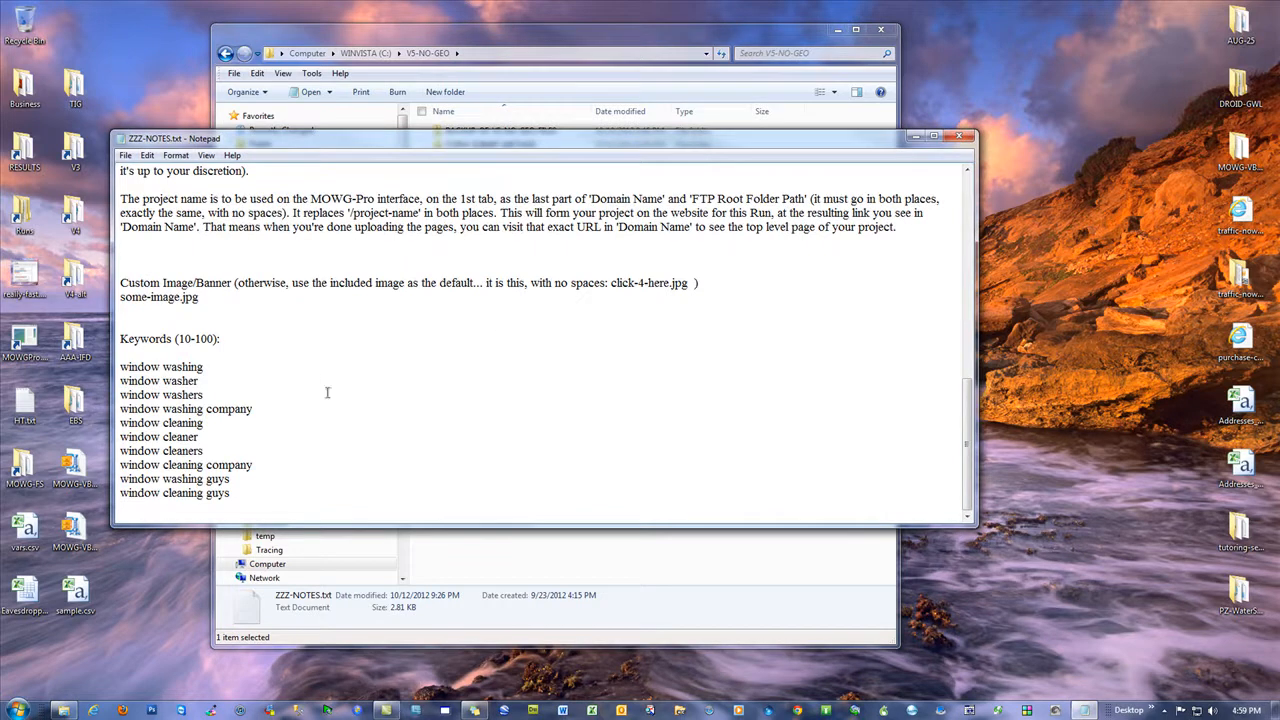
drag(254, 498, 116, 366)
click(347, 313)
click(959, 136)
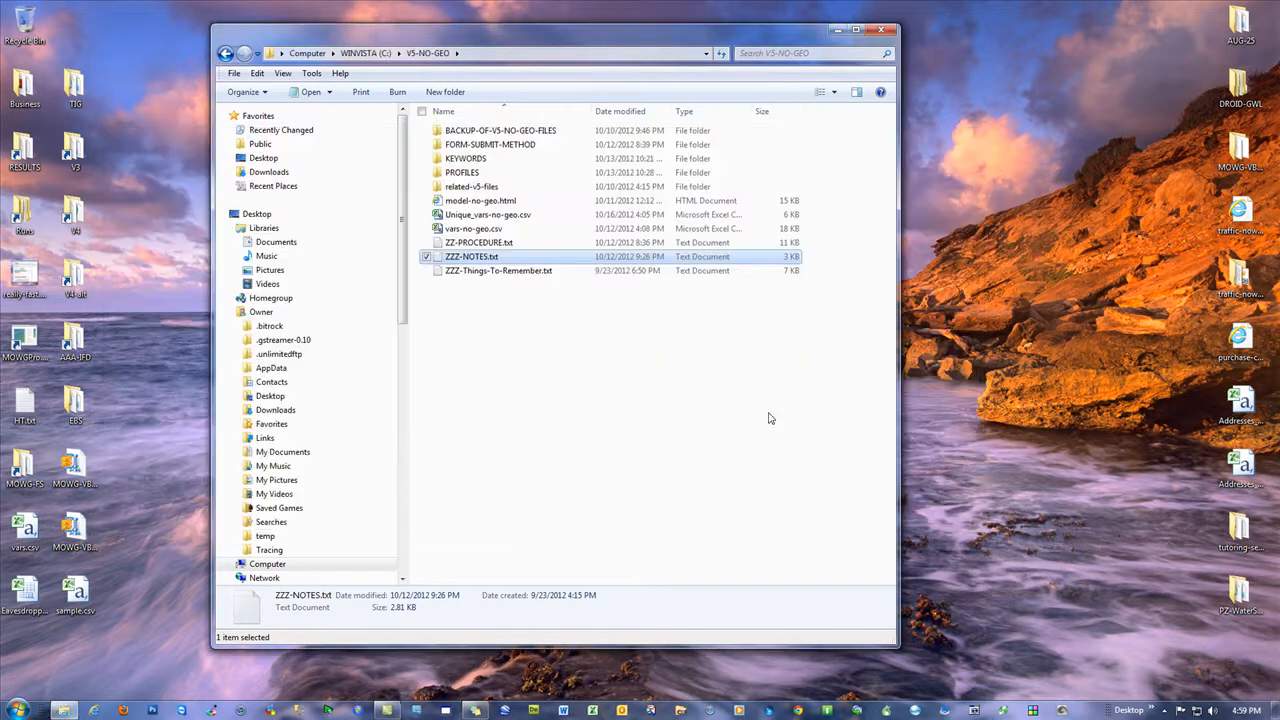
Step: Return to the V5-GEO folder on drive C
click(560, 398)
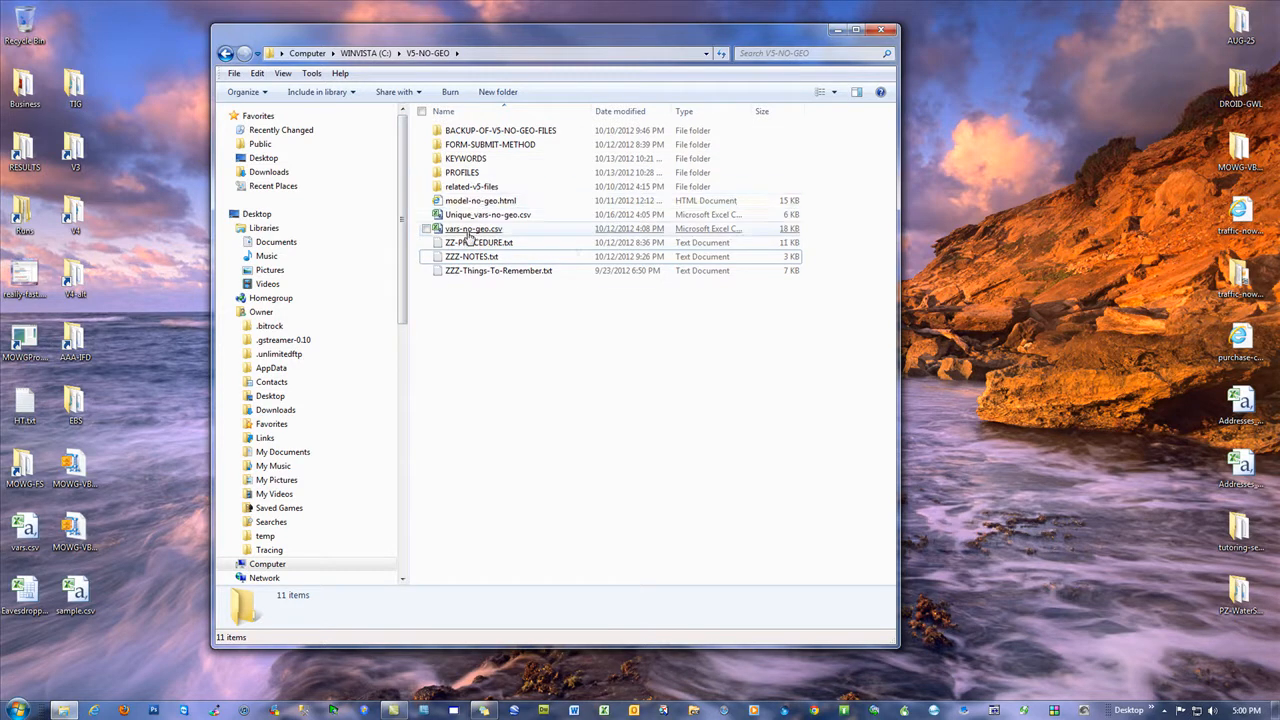
click(372, 54)
double_click(458, 549)
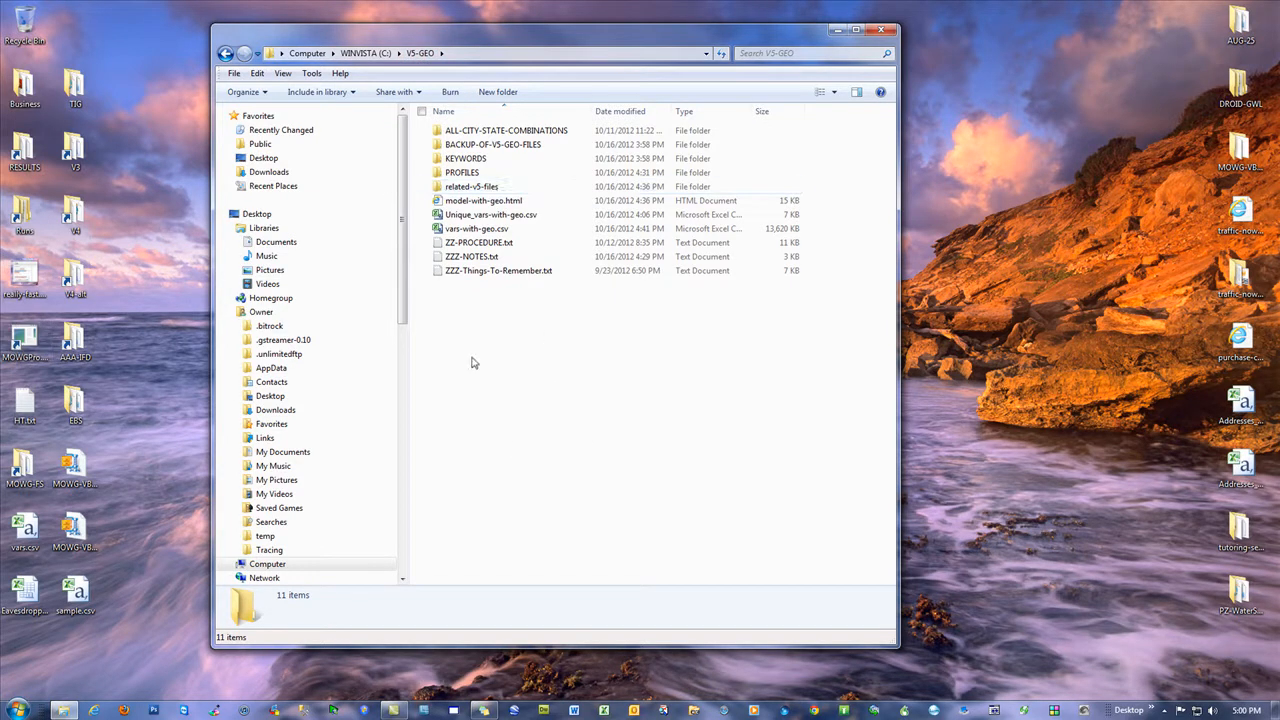
Step: Launch MOWG Professional and load the Test-Site-GEO.pfl profile from the V5-GEO PROFILES folder
click(28, 342)
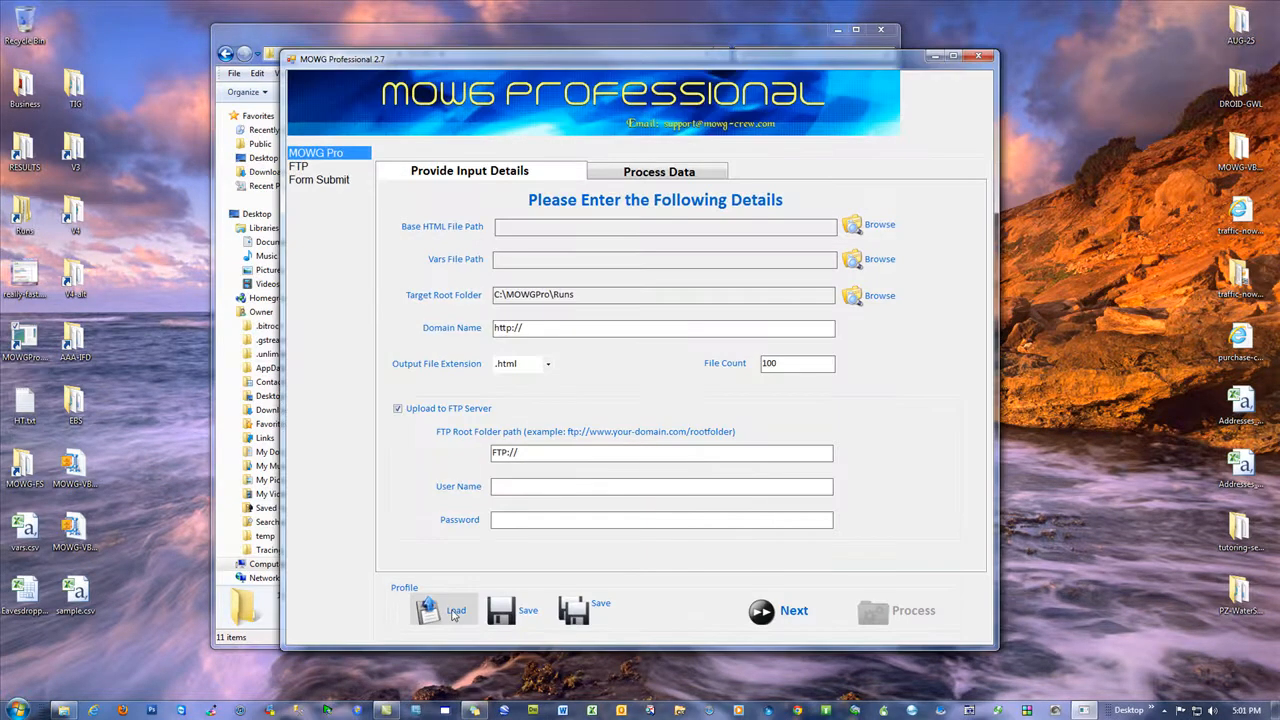
click(453, 612)
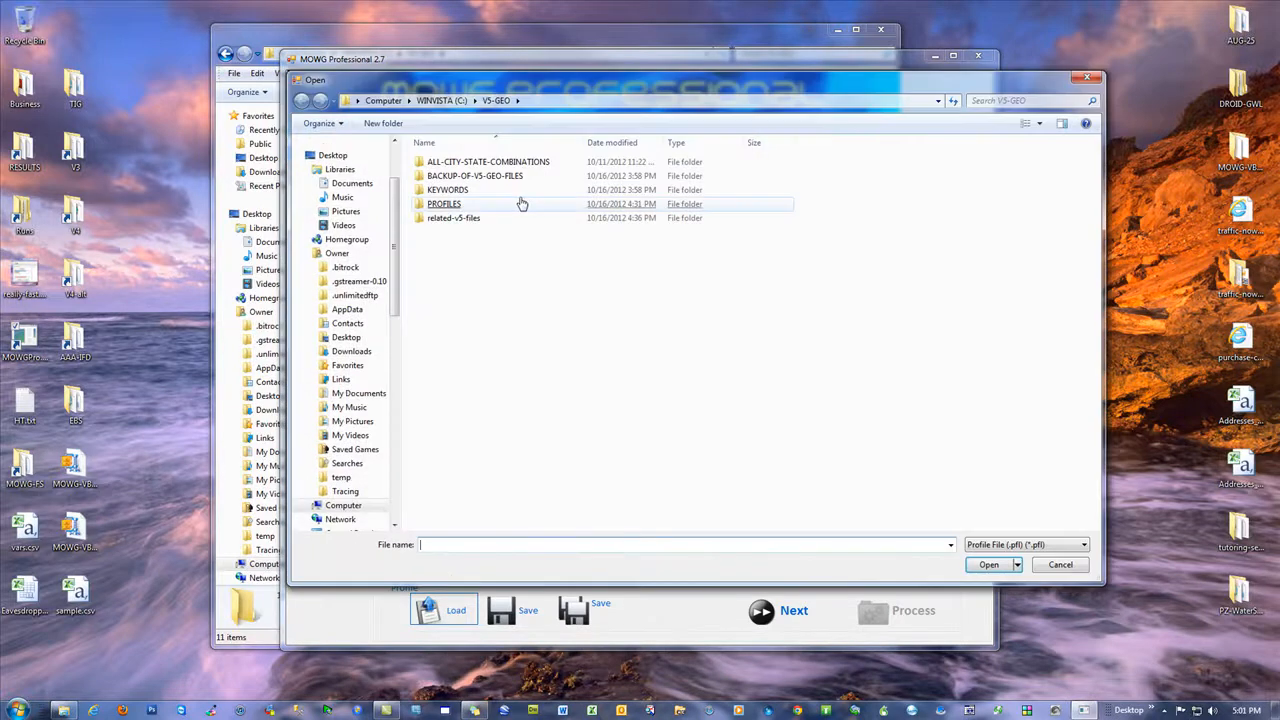
drag(454, 88, 610, 97)
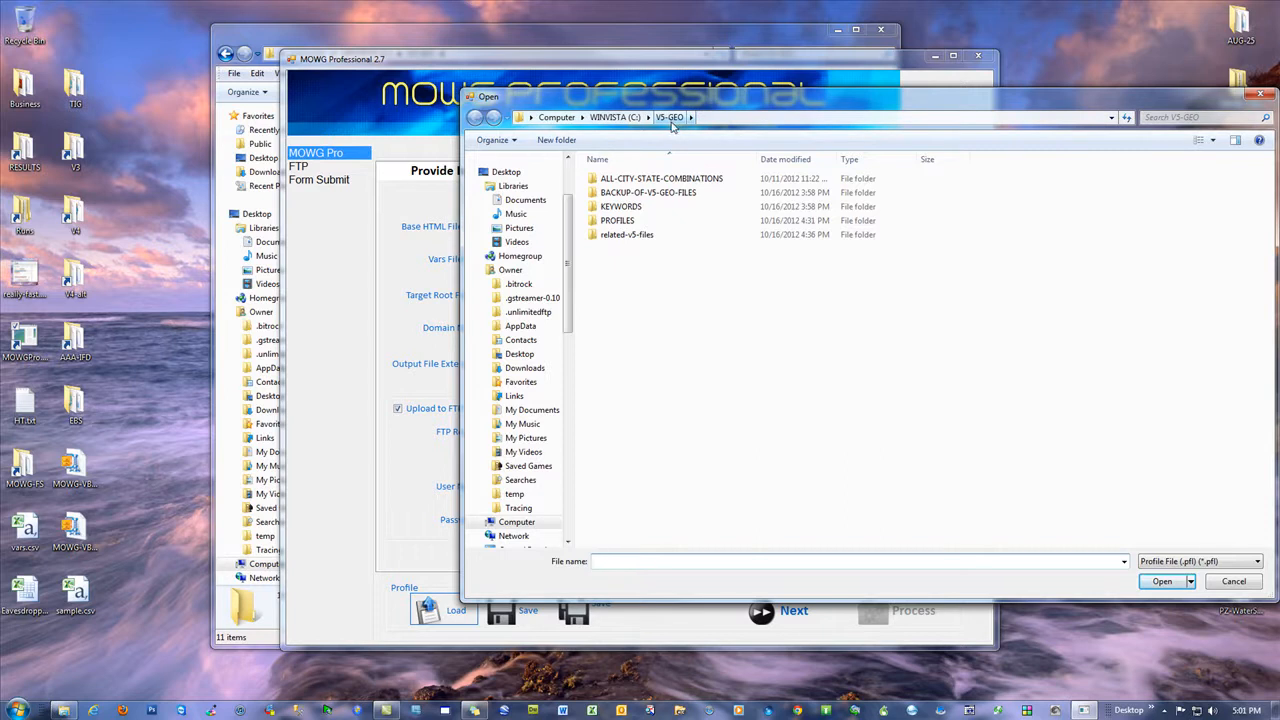
click(617, 222)
double_click(617, 222)
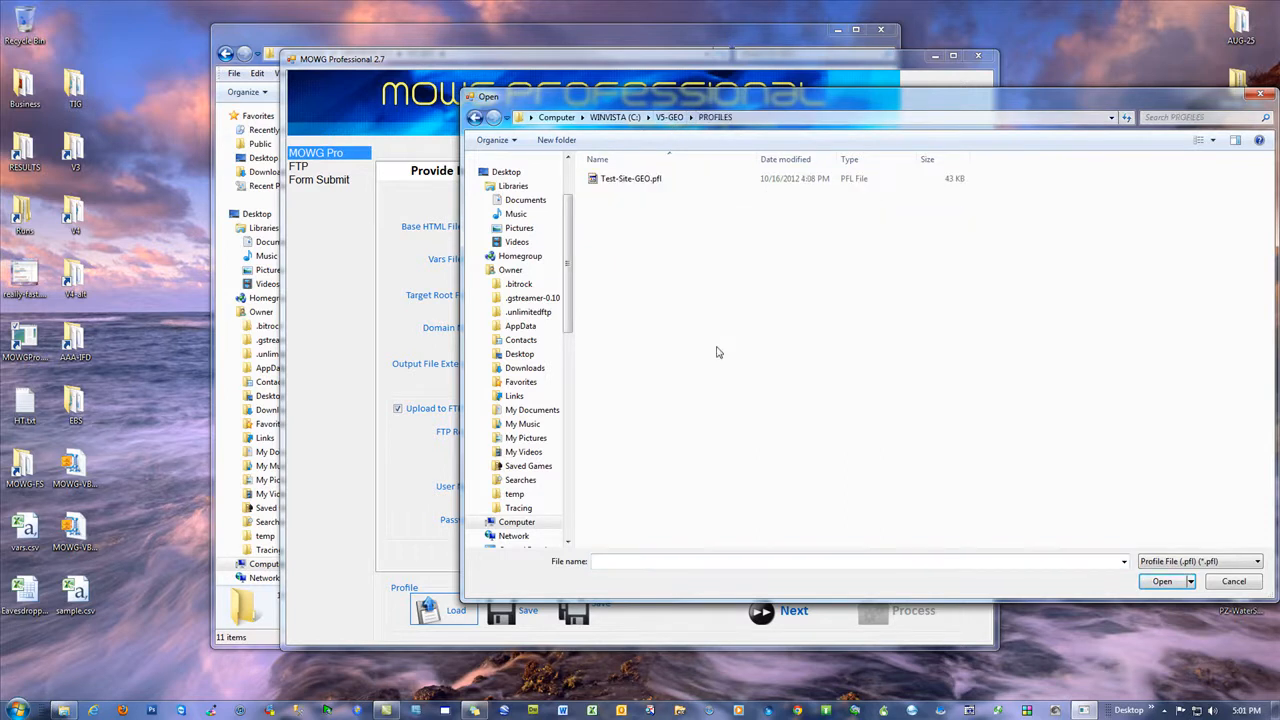
double_click(635, 181)
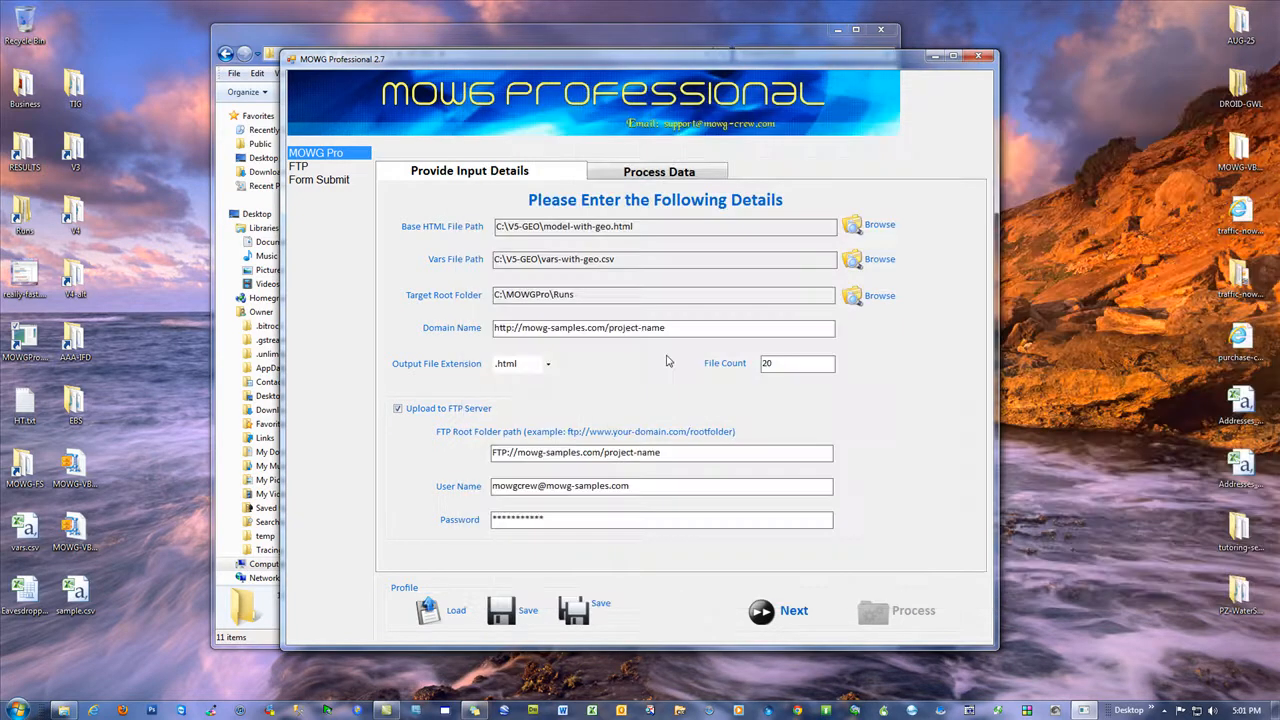
Step: Review the loaded profile's Domain Name and File Count entries
drag(606, 328, 520, 329)
click(670, 329)
double_click(786, 365)
click(682, 333)
key(Tab)
Step: Advance to the folder structure settings, browse the available vars list and select var151
click(780, 611)
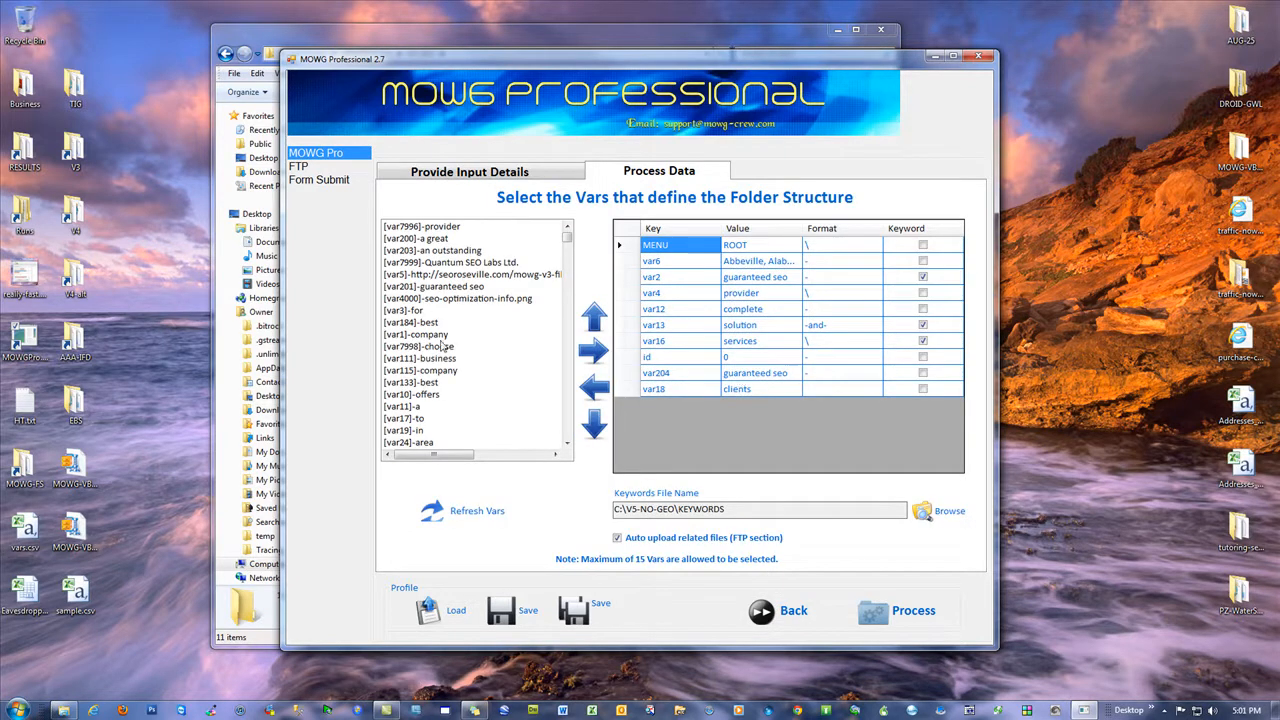
click(567, 255)
click(567, 258)
click(433, 299)
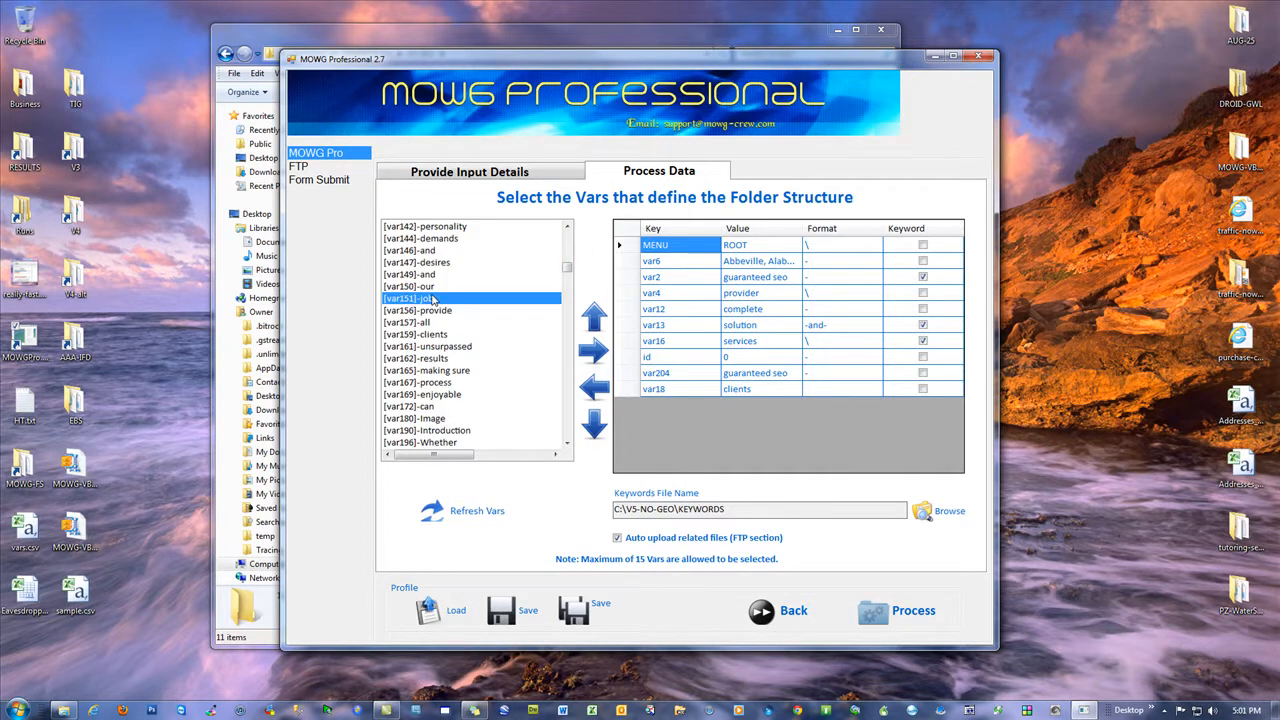
Step: Move the MOWG Professional window aside from the V5-GEO folder, look through var162, var150, var146 and var156, and move it back
drag(478, 68, 857, 89)
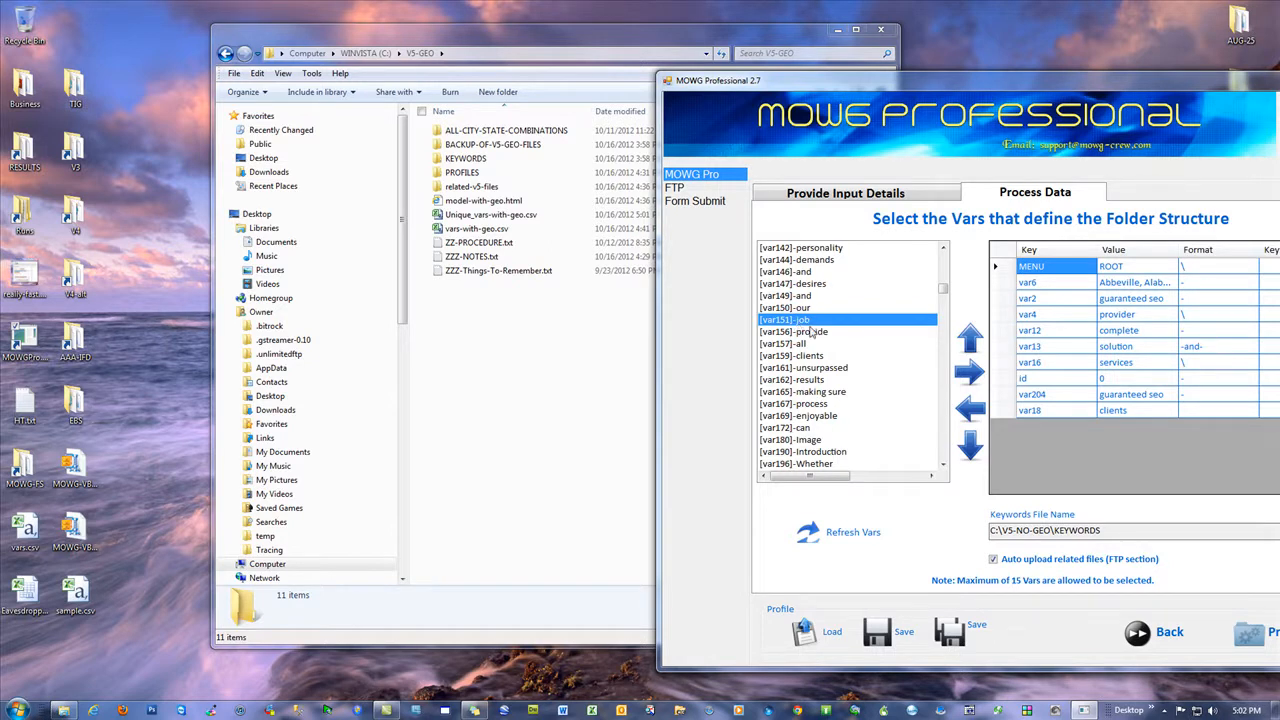
click(814, 380)
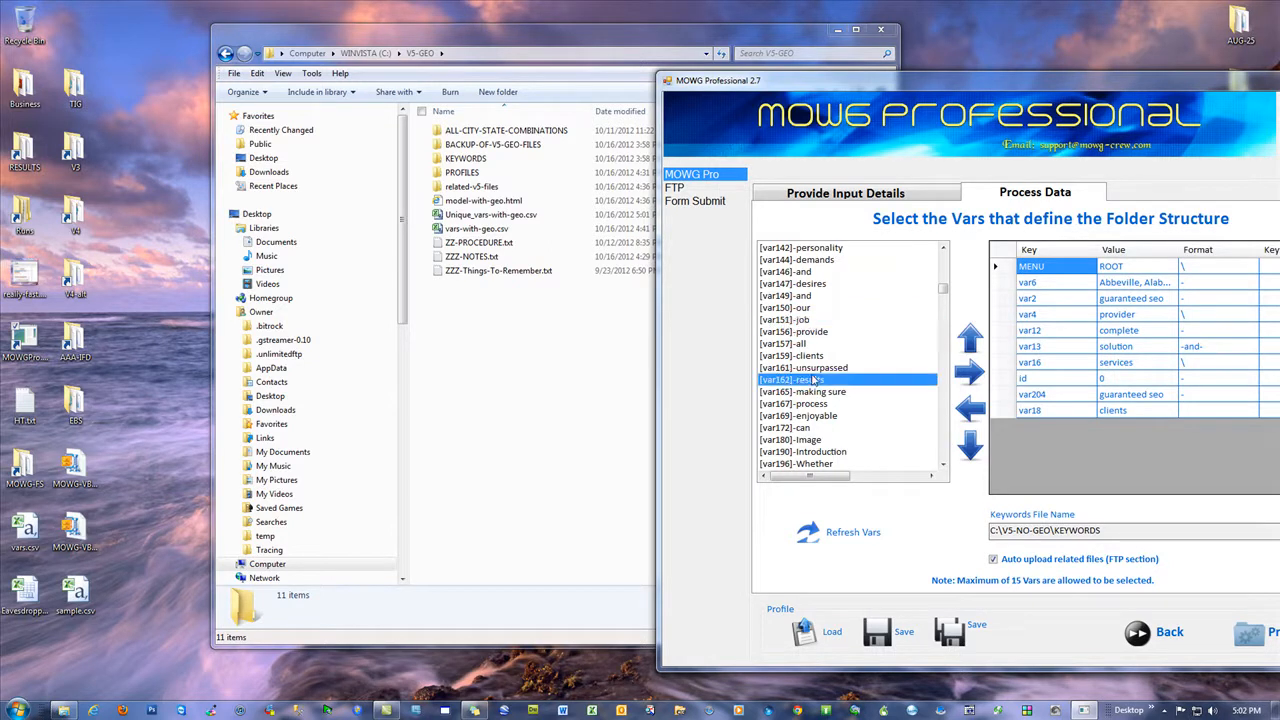
click(786, 309)
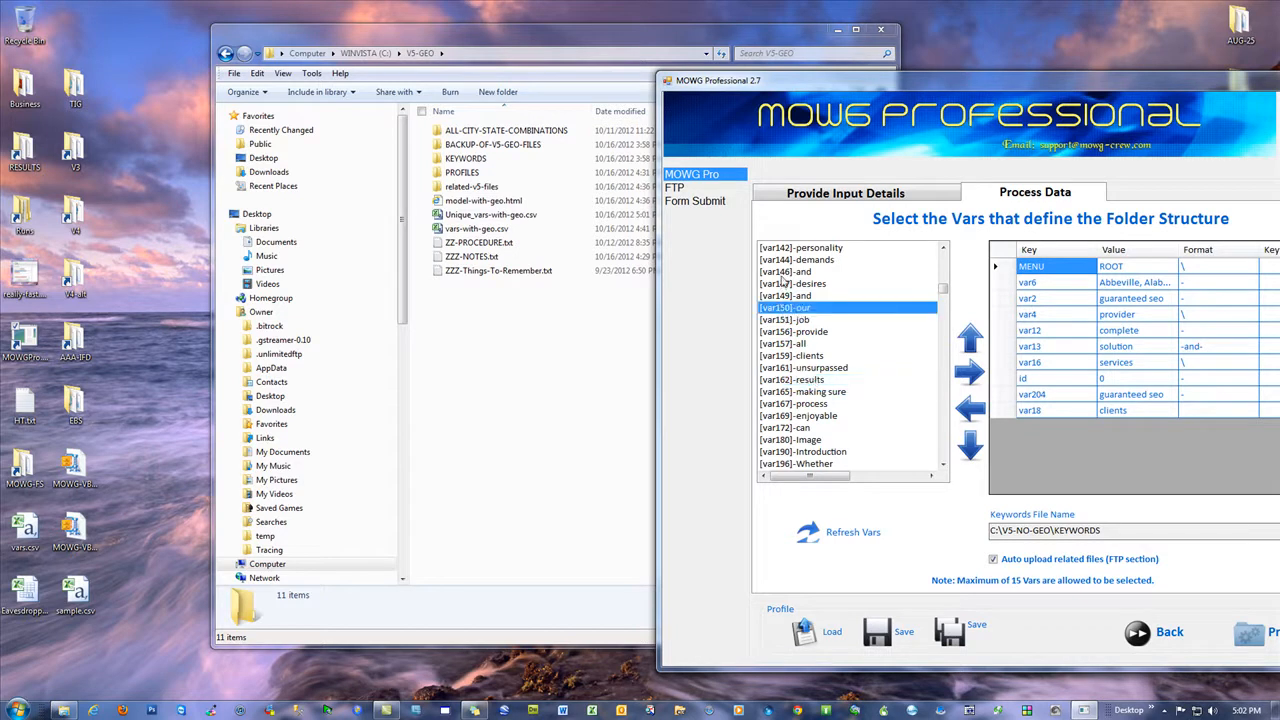
click(785, 271)
click(782, 331)
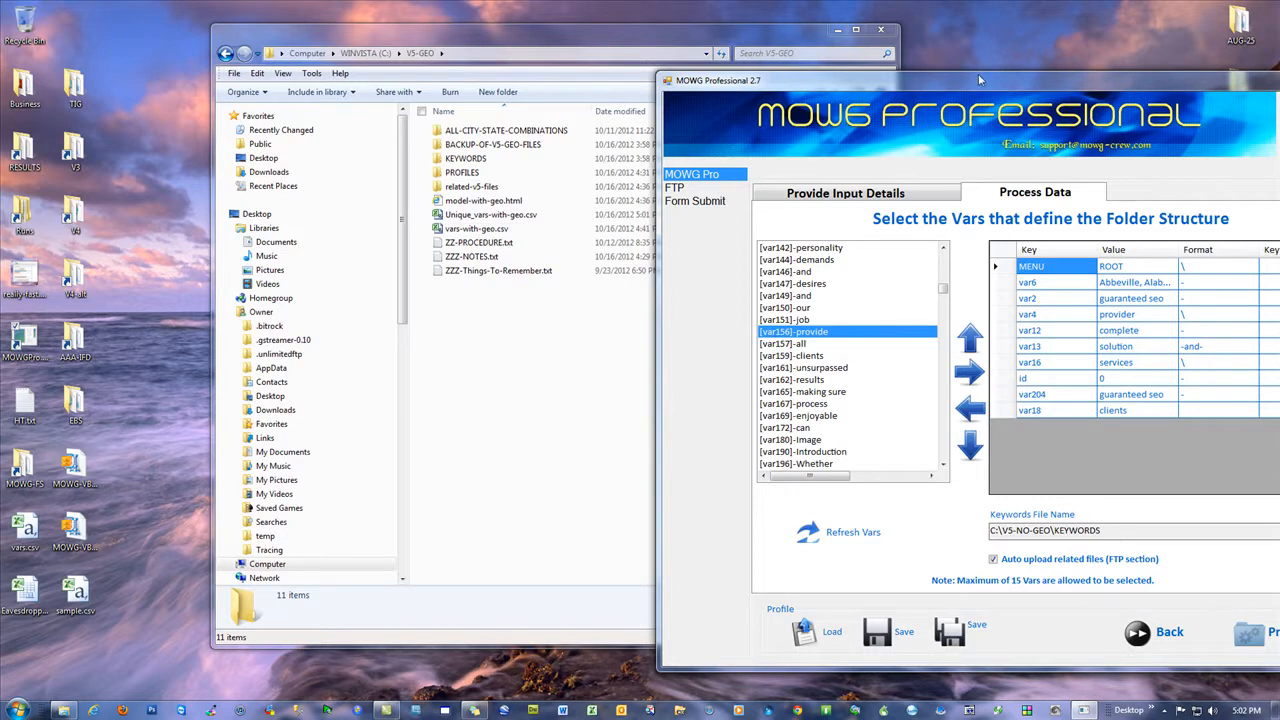
drag(981, 82, 561, 34)
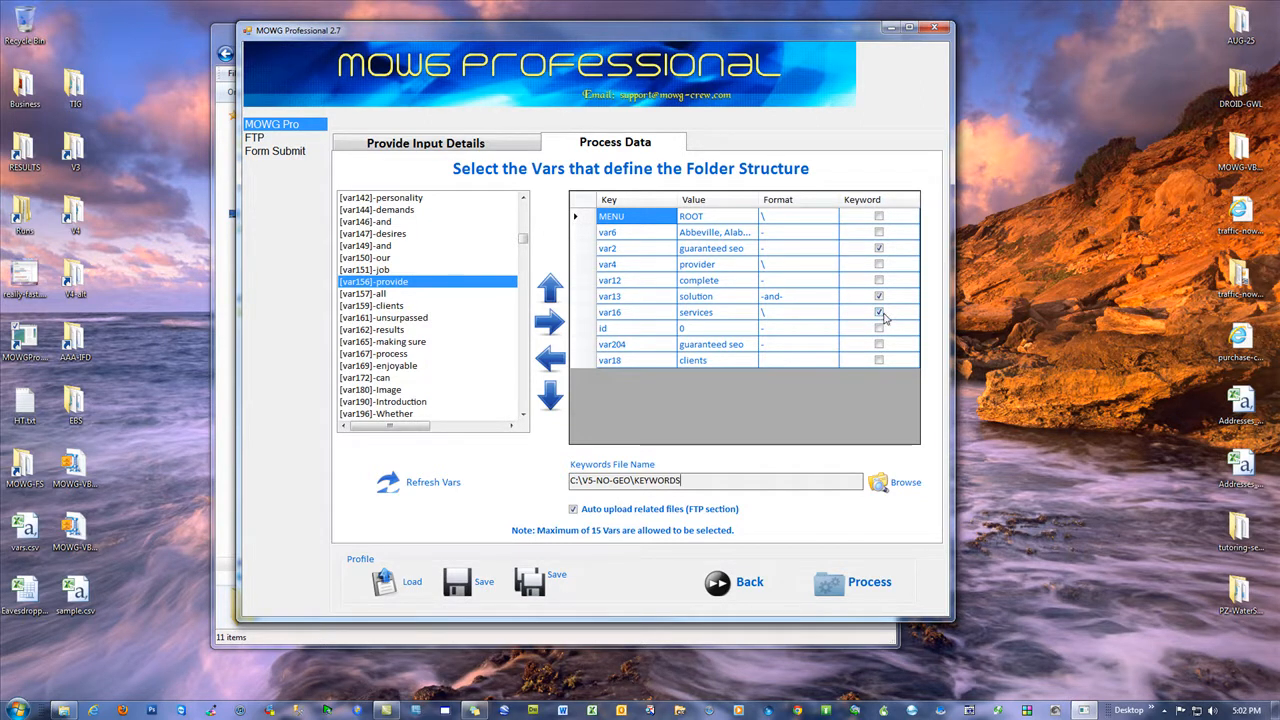
Step: Point out the values of var2, var13 and var16 in the folder structure table, and select var6's Keyword cell
click(720, 252)
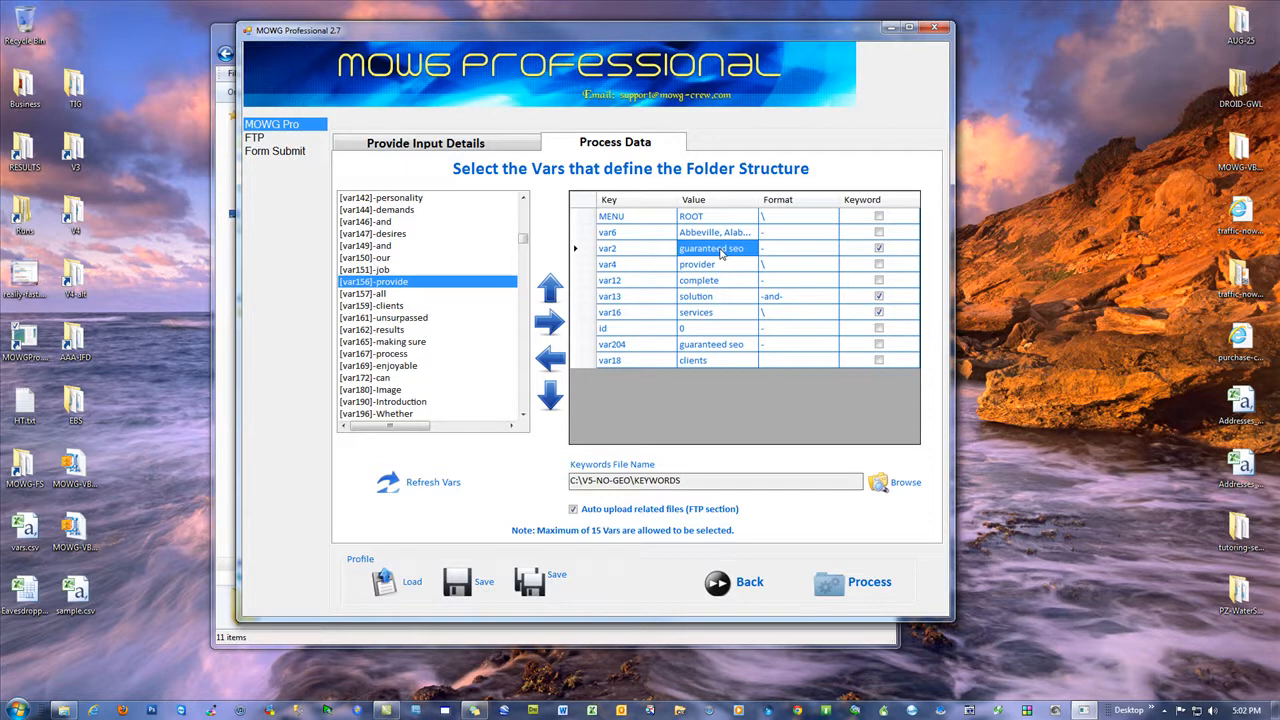
click(712, 298)
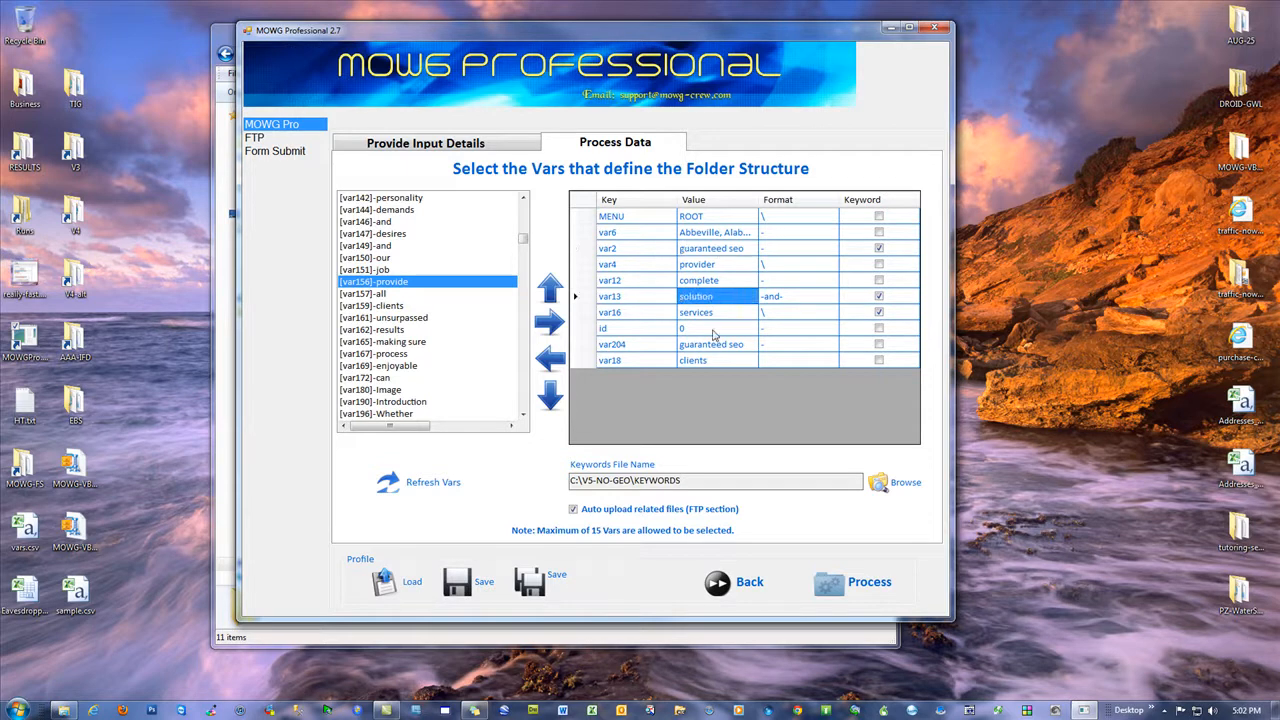
click(712, 314)
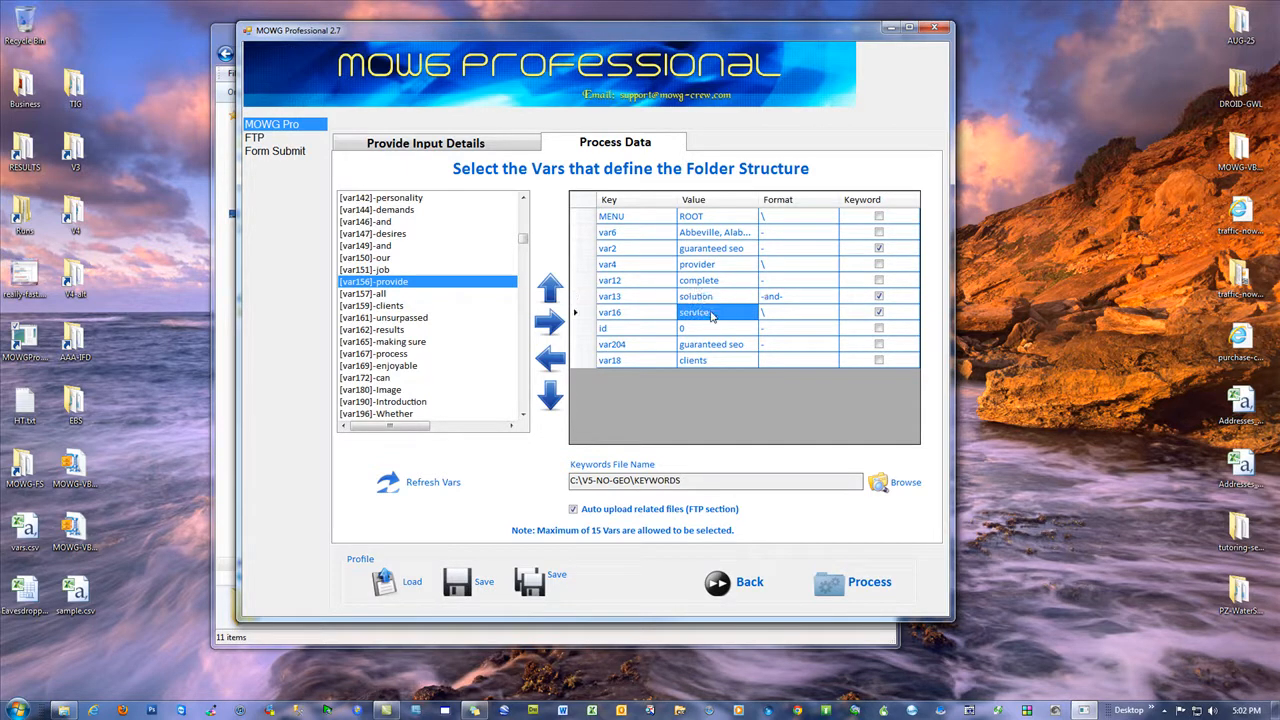
click(718, 252)
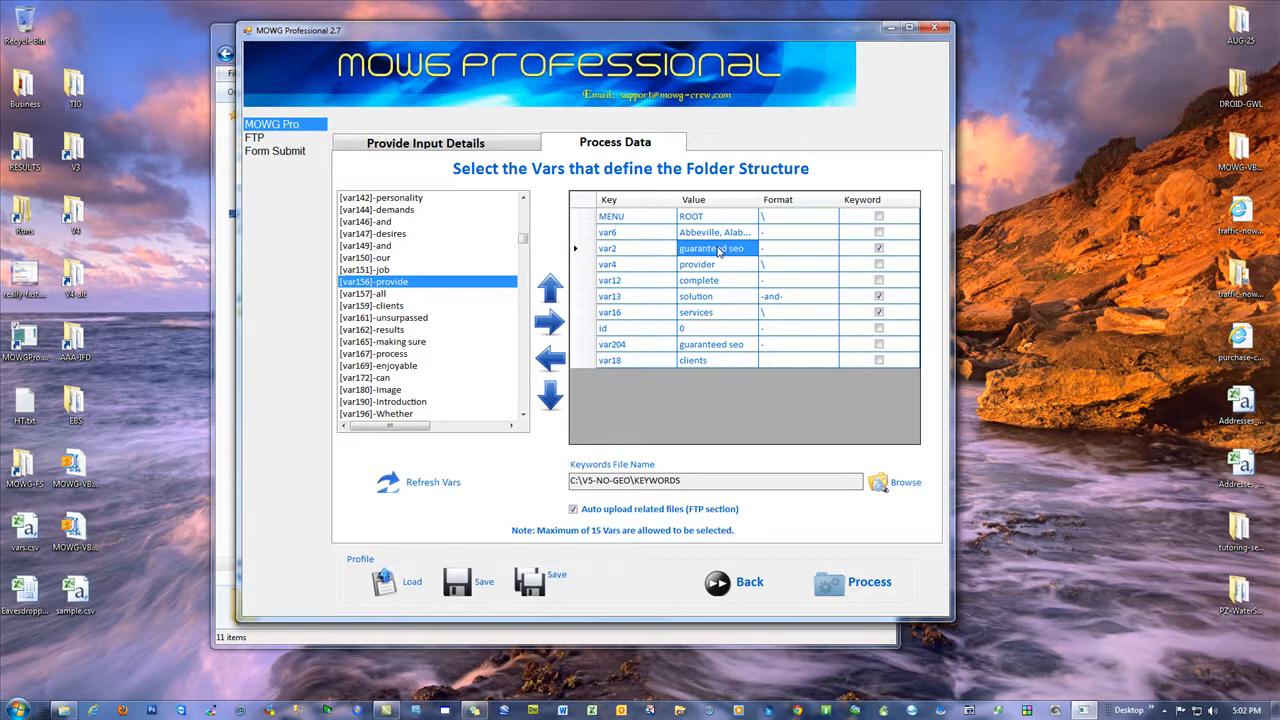
click(879, 234)
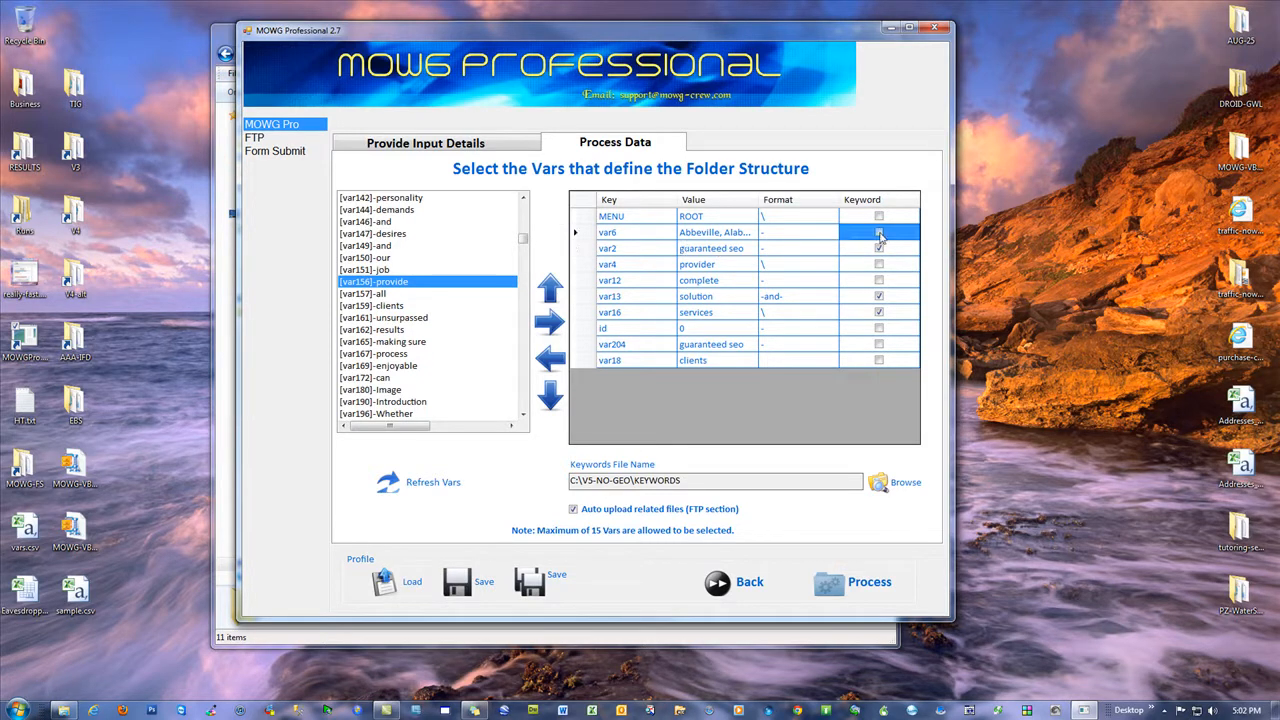
Step: Turn off var13's Keyword option in the folder structure table and select the var18 row
click(718, 252)
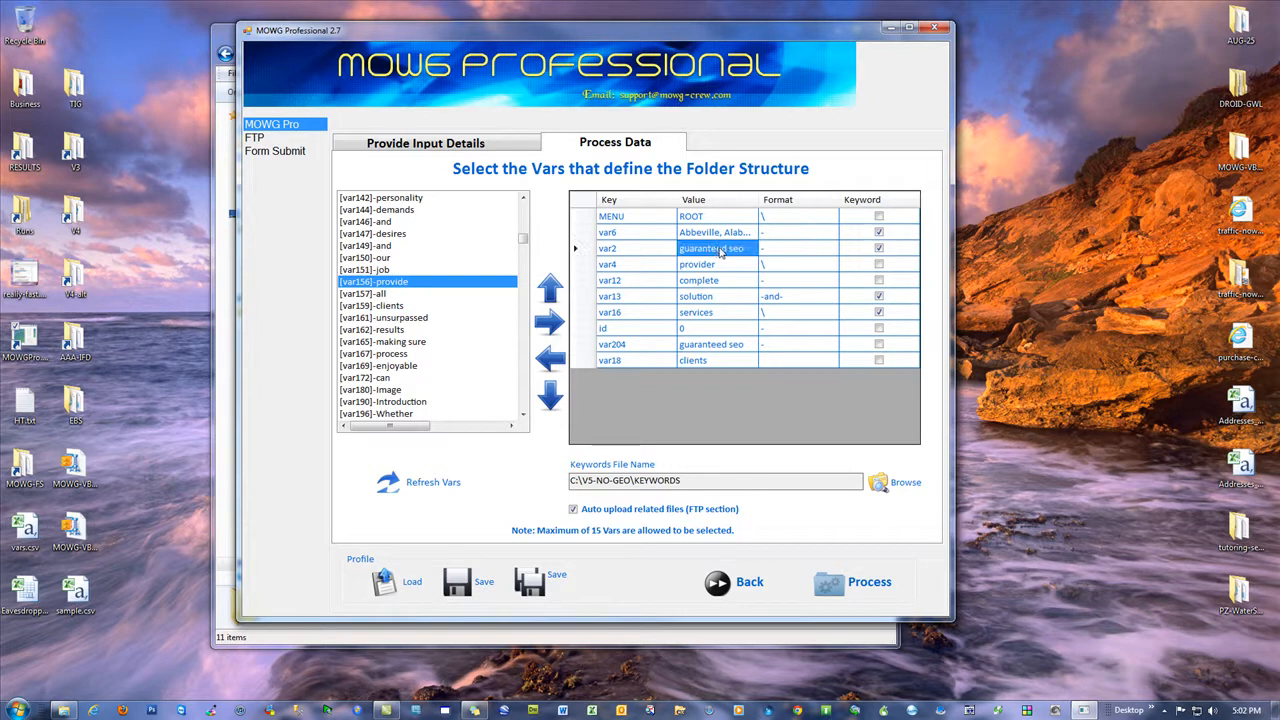
click(879, 297)
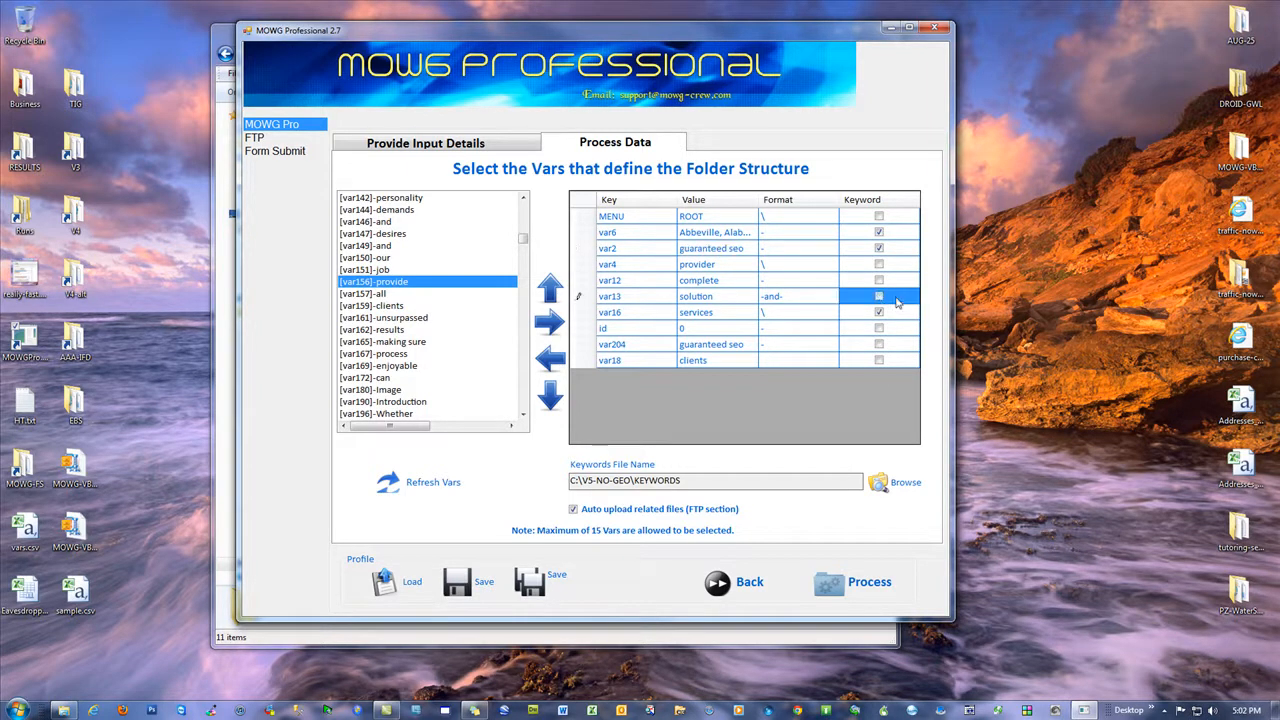
click(640, 360)
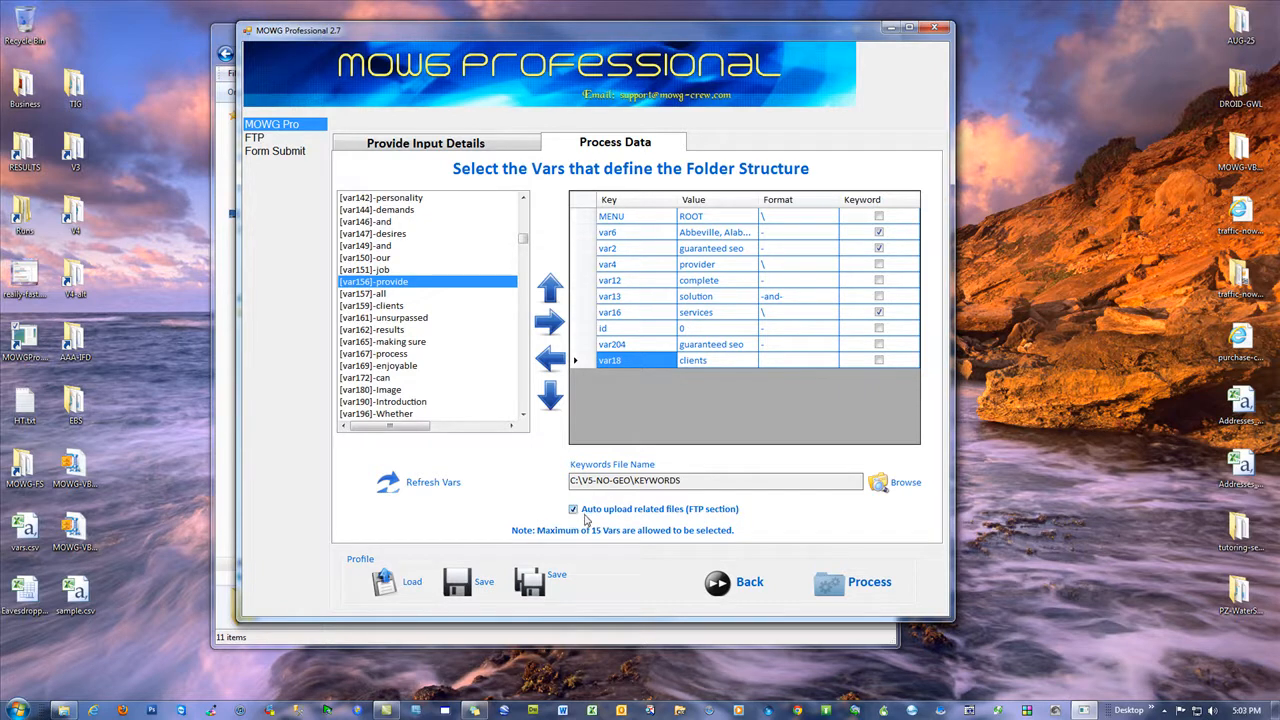
Step: Return to the input details, uncover the V5-GEO folder, view the contents of related-v5-files and close the folder window
click(740, 588)
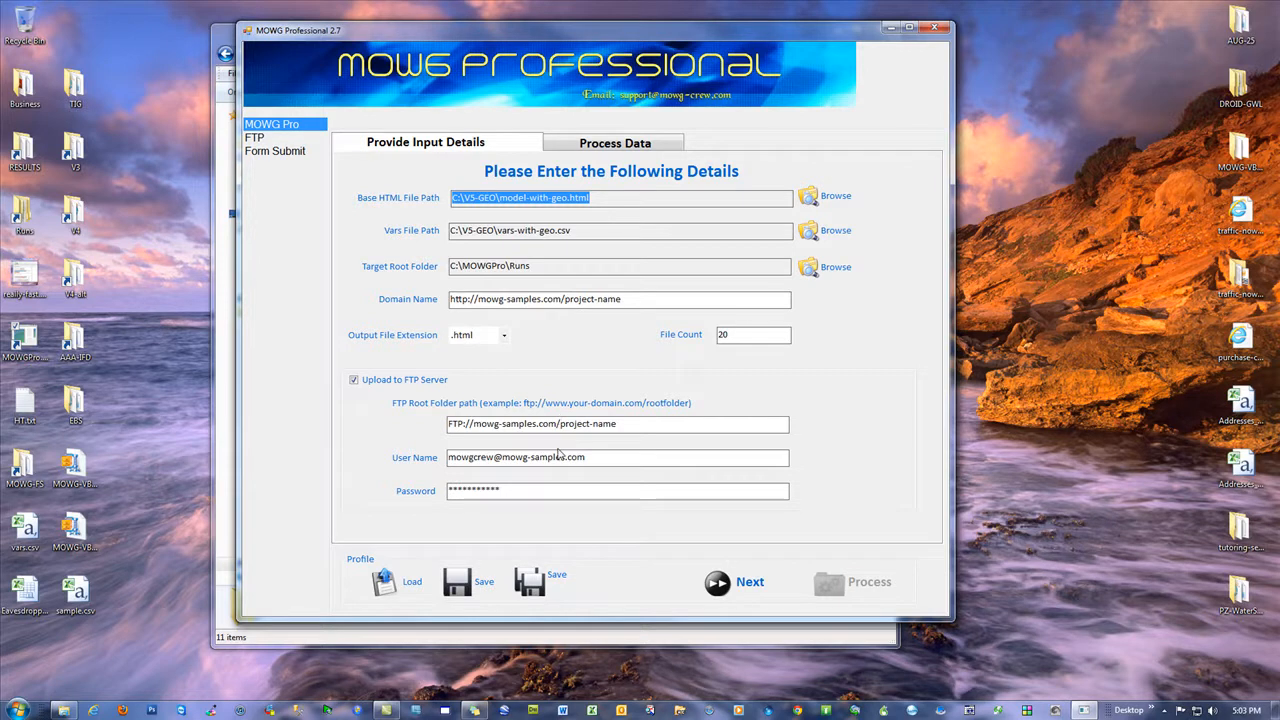
drag(435, 32, 760, 48)
click(471, 186)
double_click(471, 186)
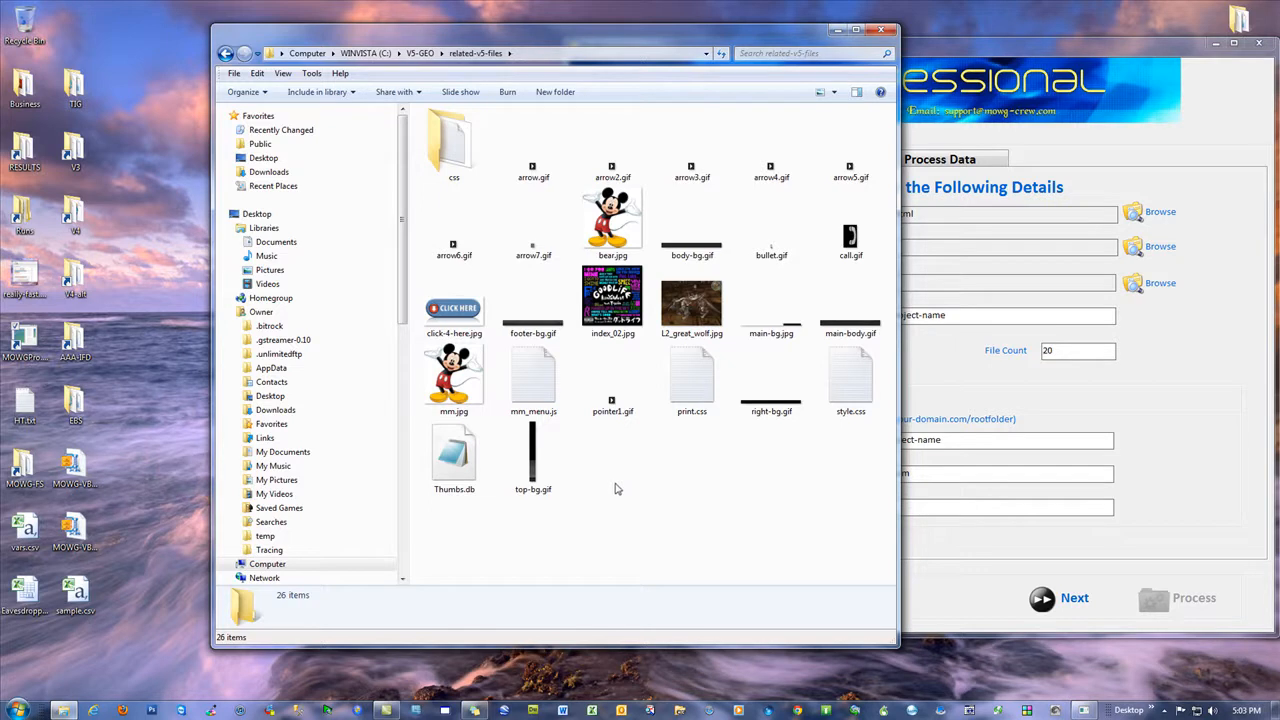
click(880, 29)
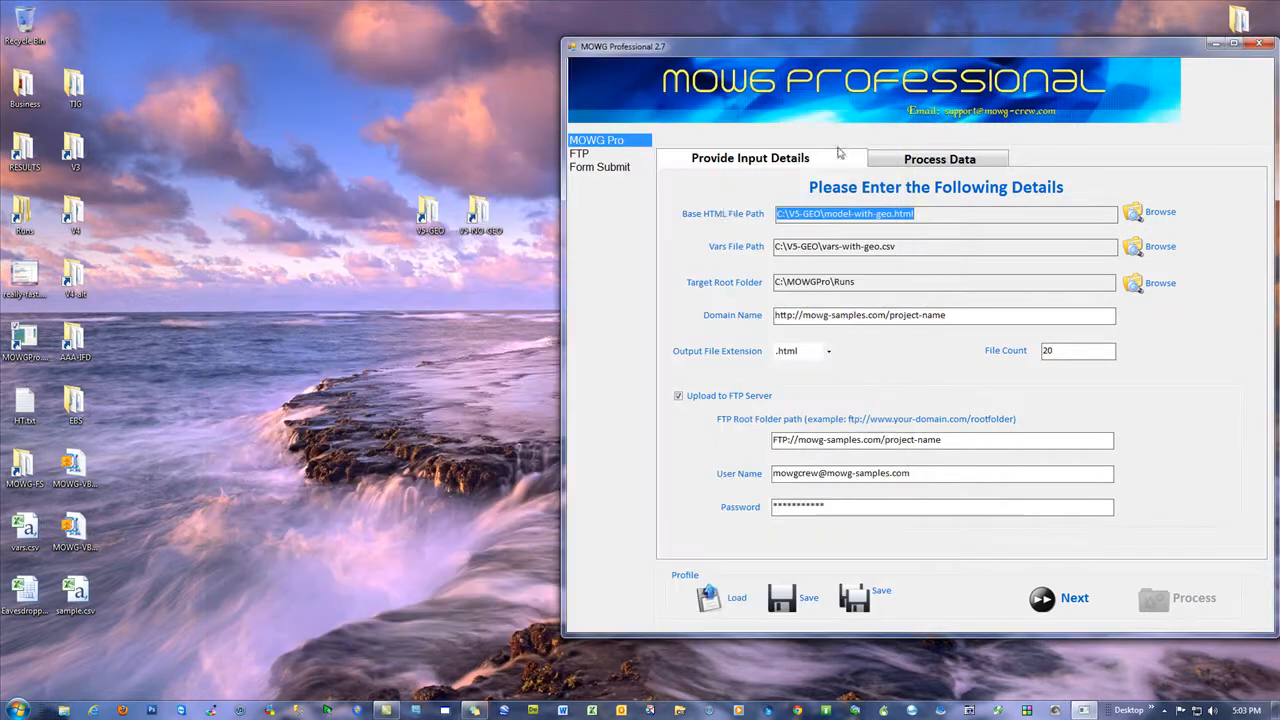
Step: Show the FTP section in a recentred window and point out related-v5-files in the Source Folder path
click(587, 155)
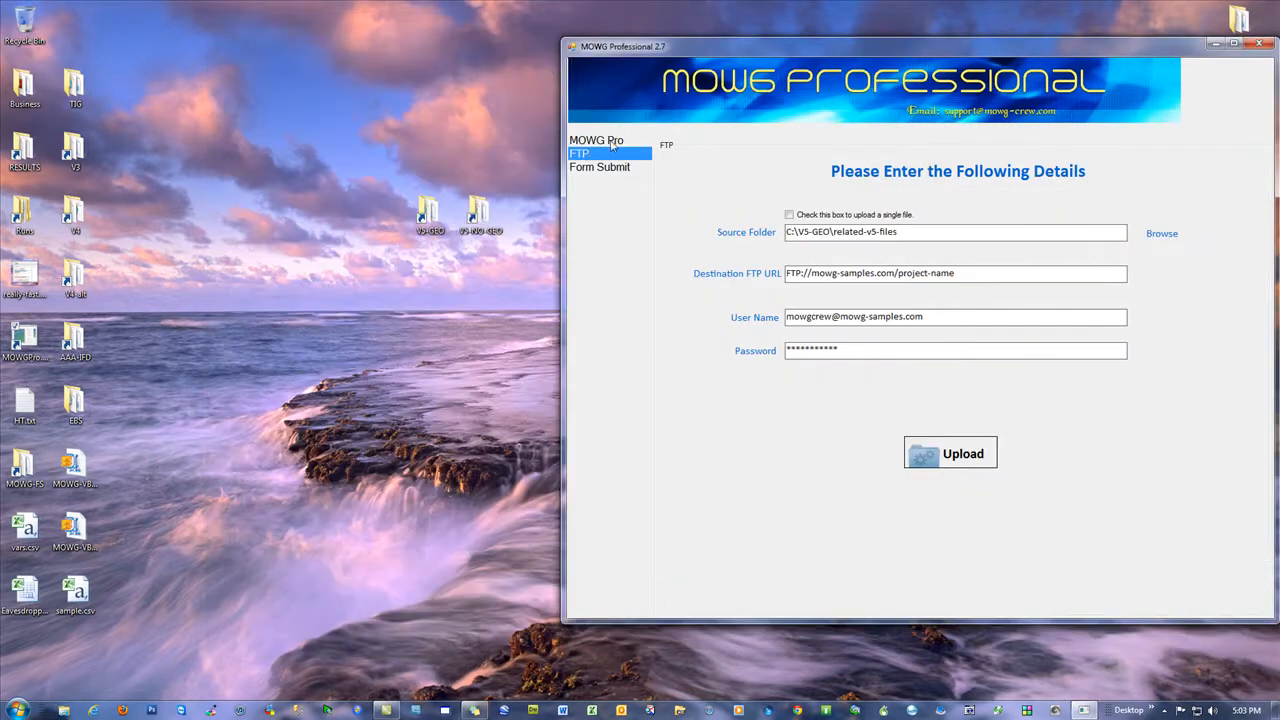
drag(794, 47, 488, 40)
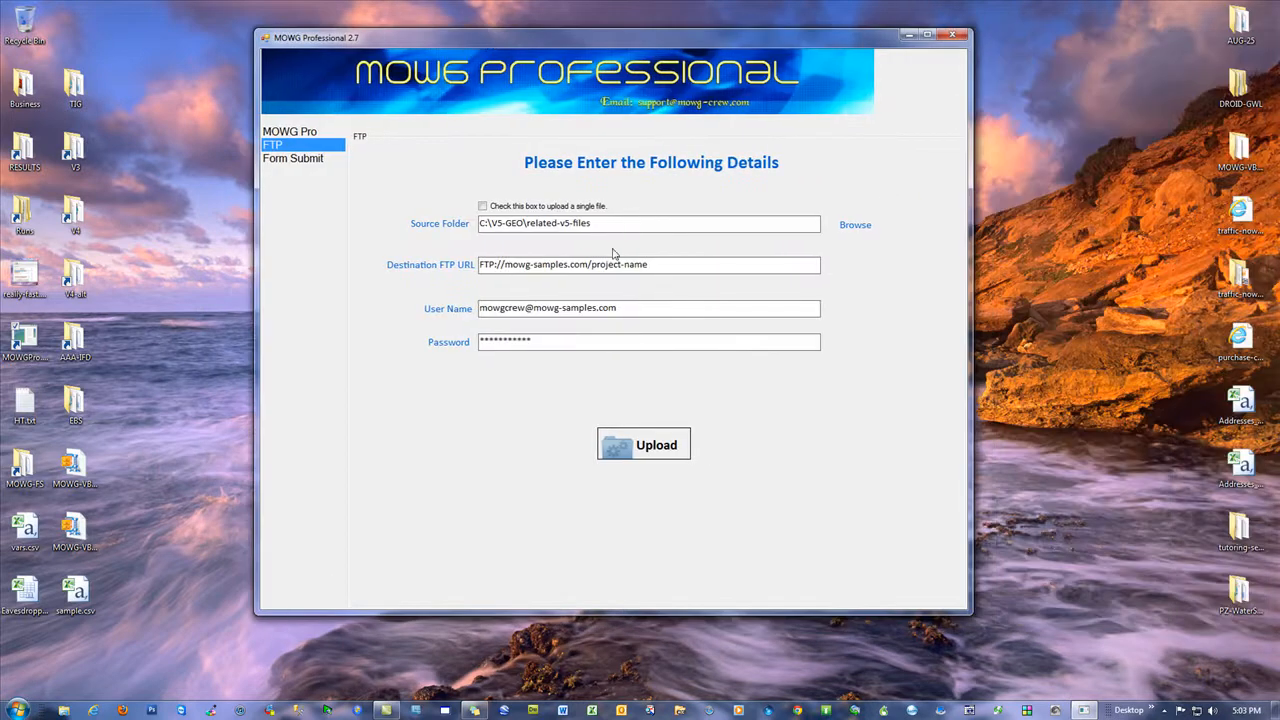
drag(591, 223, 529, 223)
click(594, 222)
click(592, 224)
drag(591, 224, 527, 224)
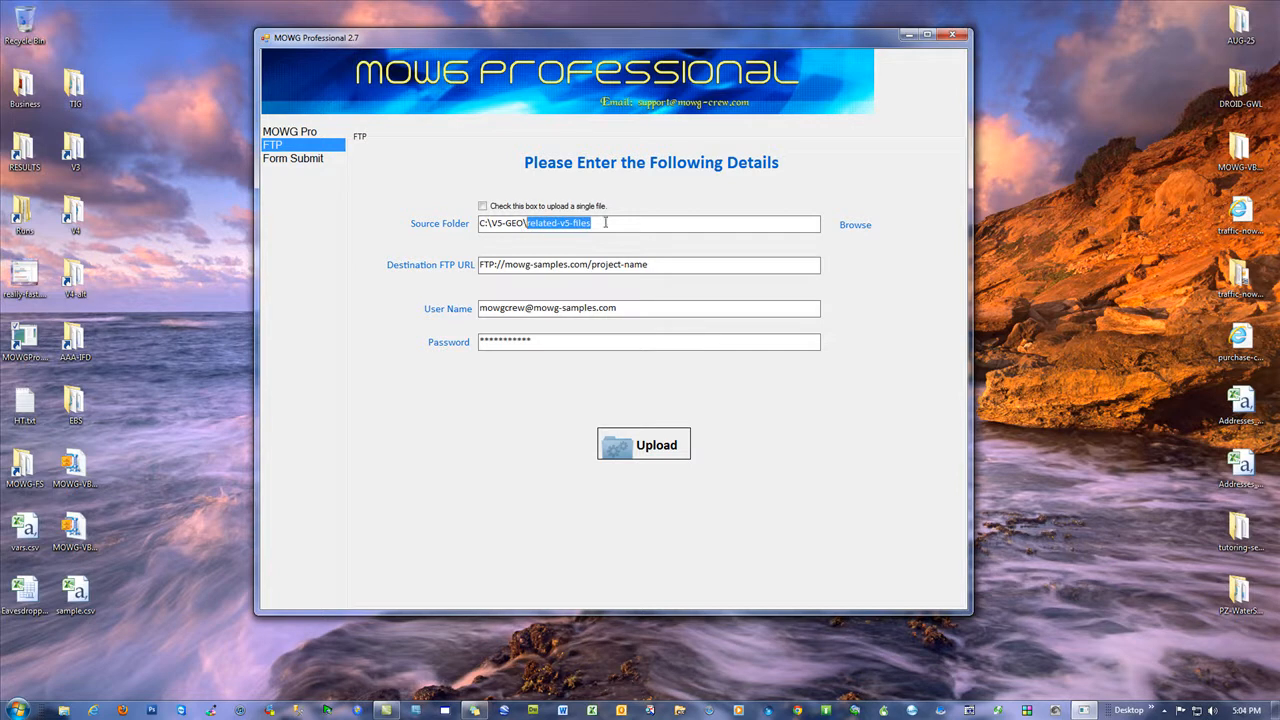
click(605, 222)
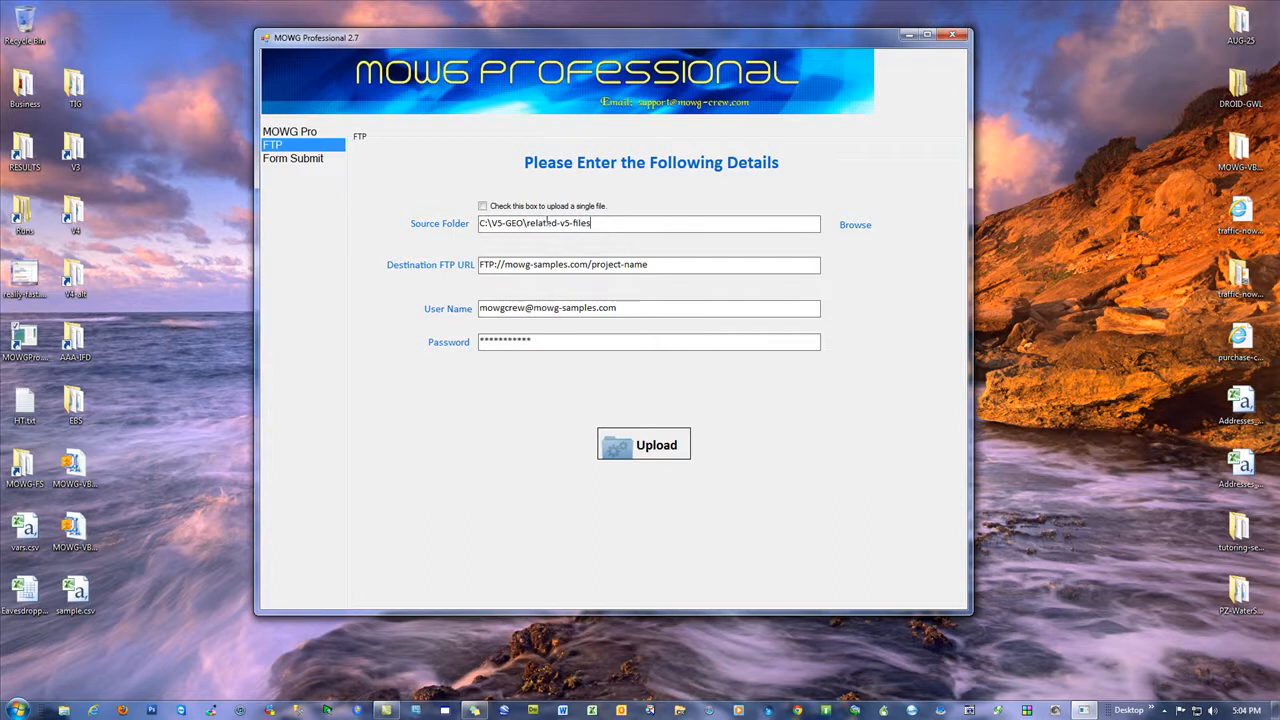
Step: Shorten the Destination FTP URL to FTP://mowg-samples.com/ by removing its project-name part
drag(592, 45, 575, 67)
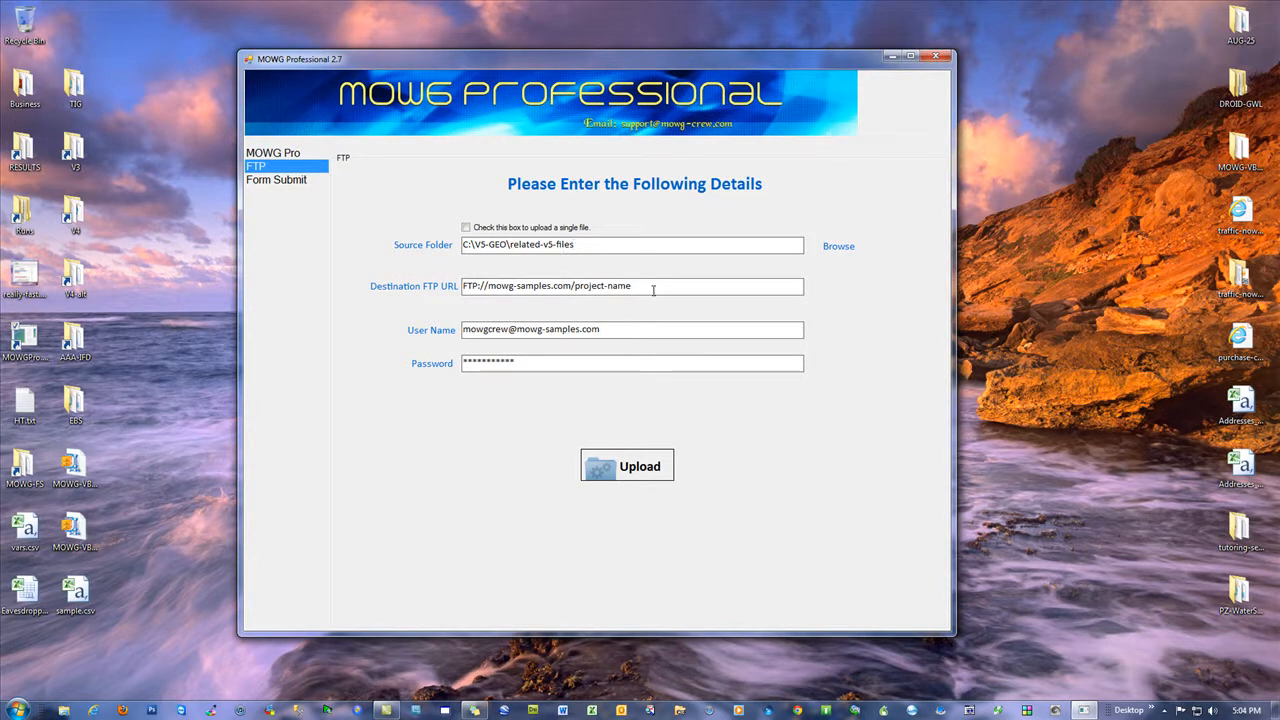
click(633, 330)
click(685, 360)
drag(634, 286, 573, 286)
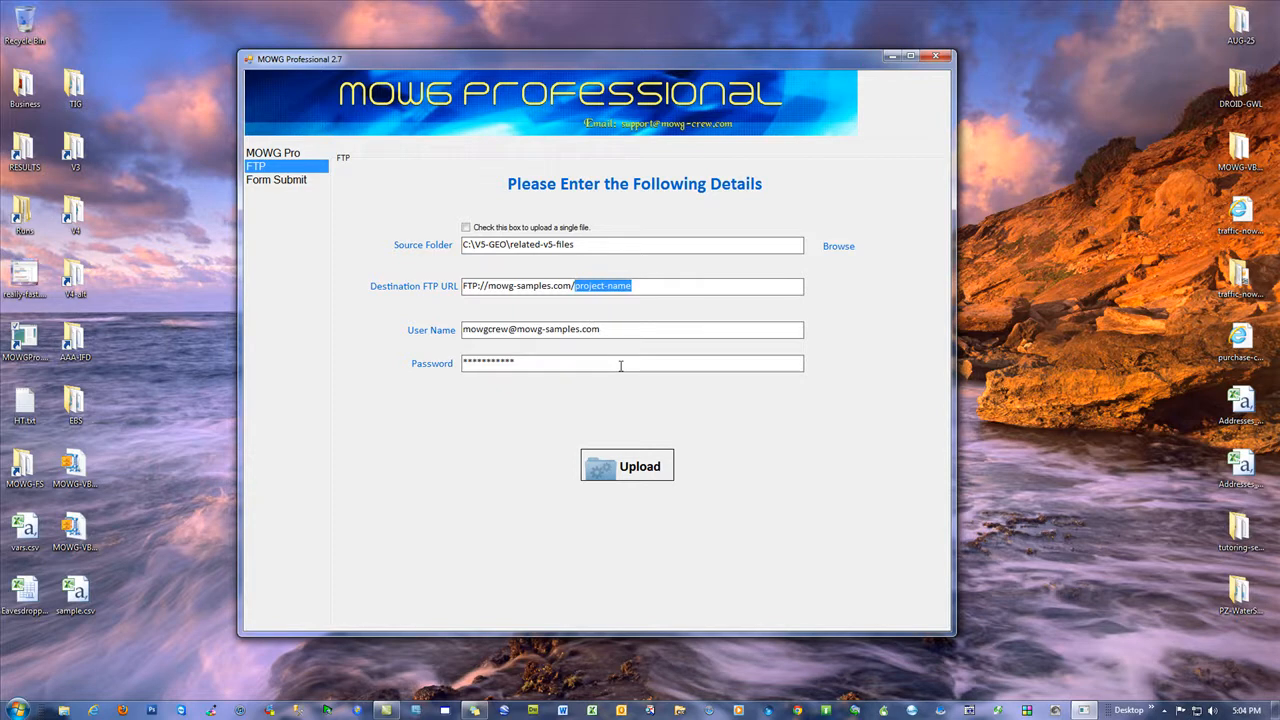
key(BackSpace)
Step: Point out the FTP User Name and Password entries, and put the cursor at the end of the Destination FTP URL
drag(608, 329, 456, 333)
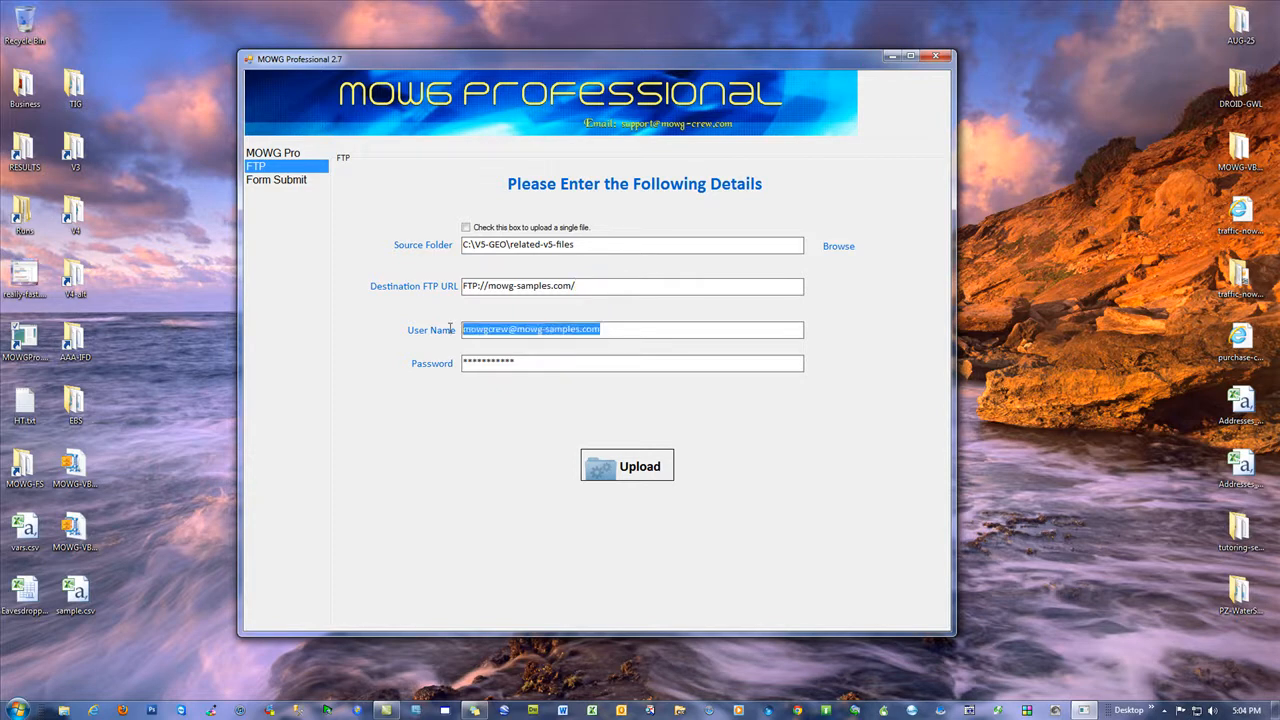
drag(550, 367, 460, 365)
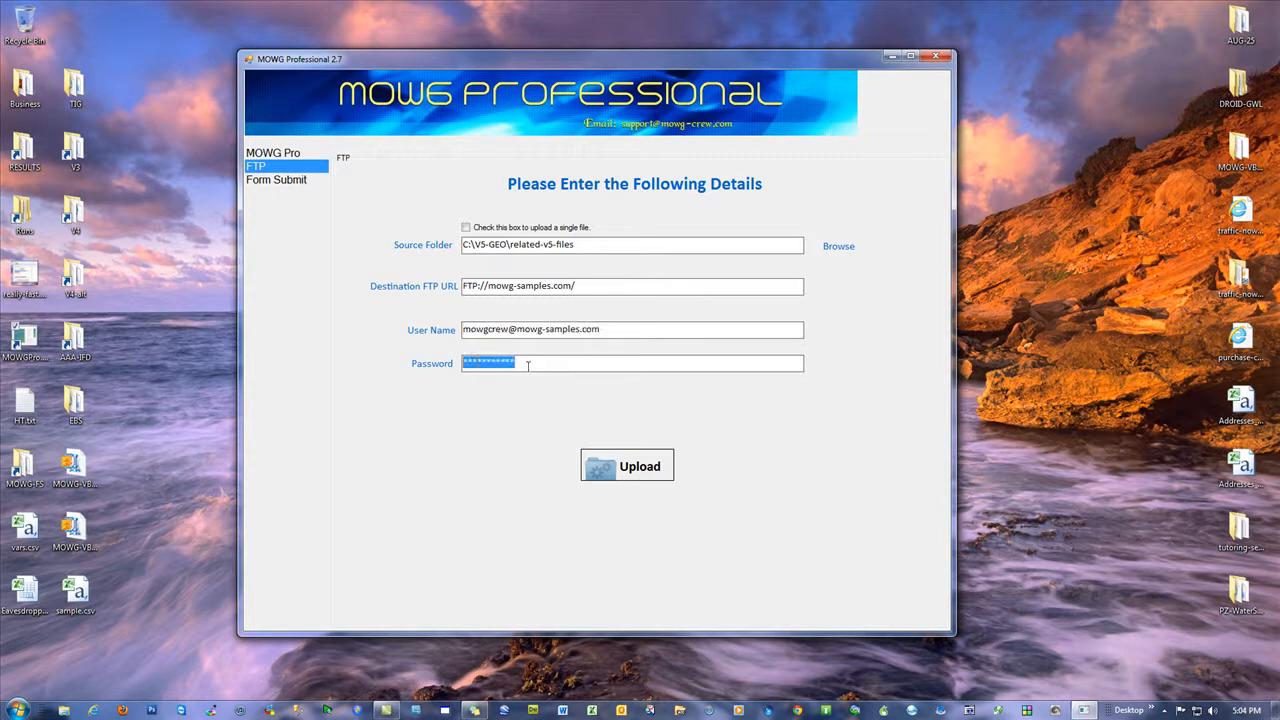
click(617, 287)
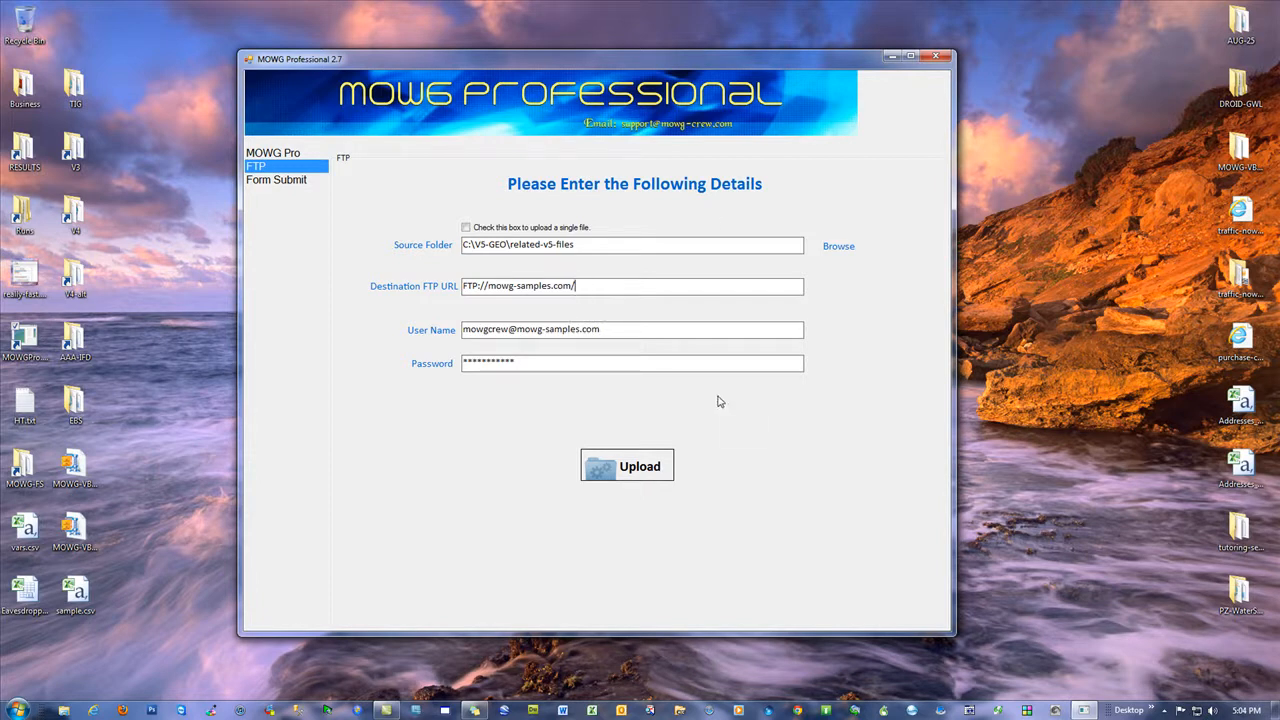
text(/)
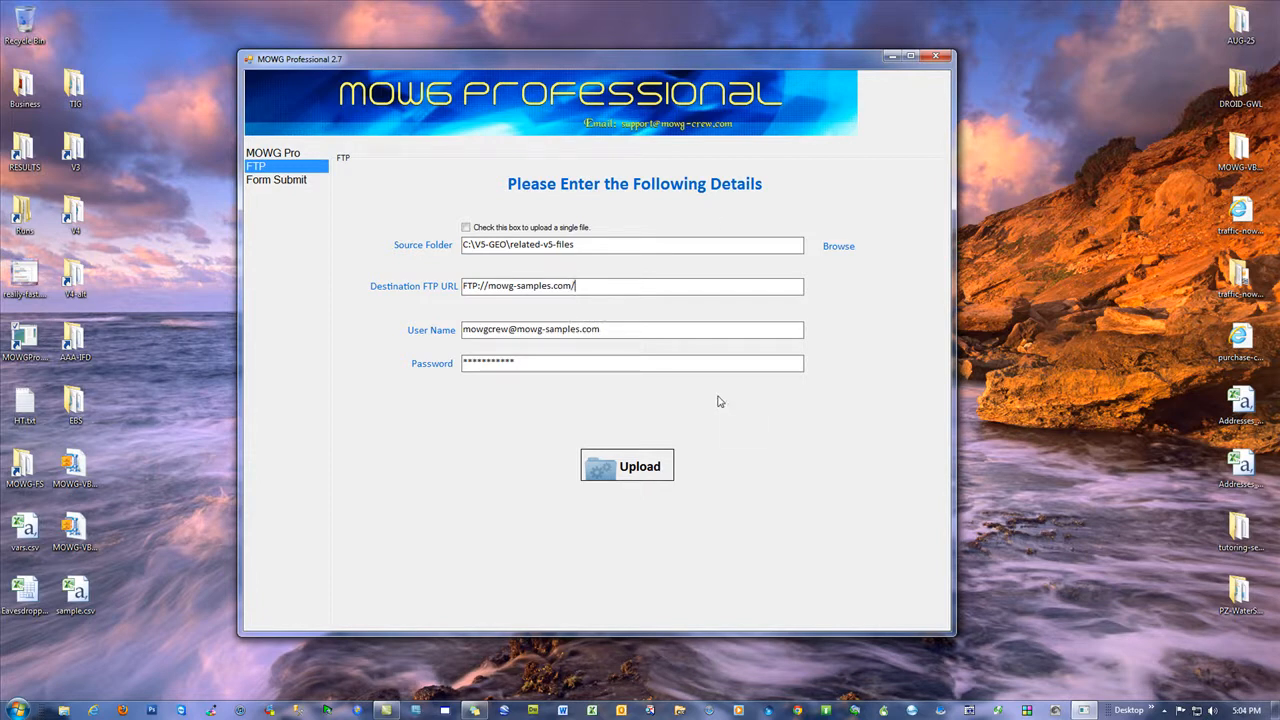
Step: Upload the related-v5-files folder to FTP://mowg-samples.com/ and dismiss the completion report
click(636, 469)
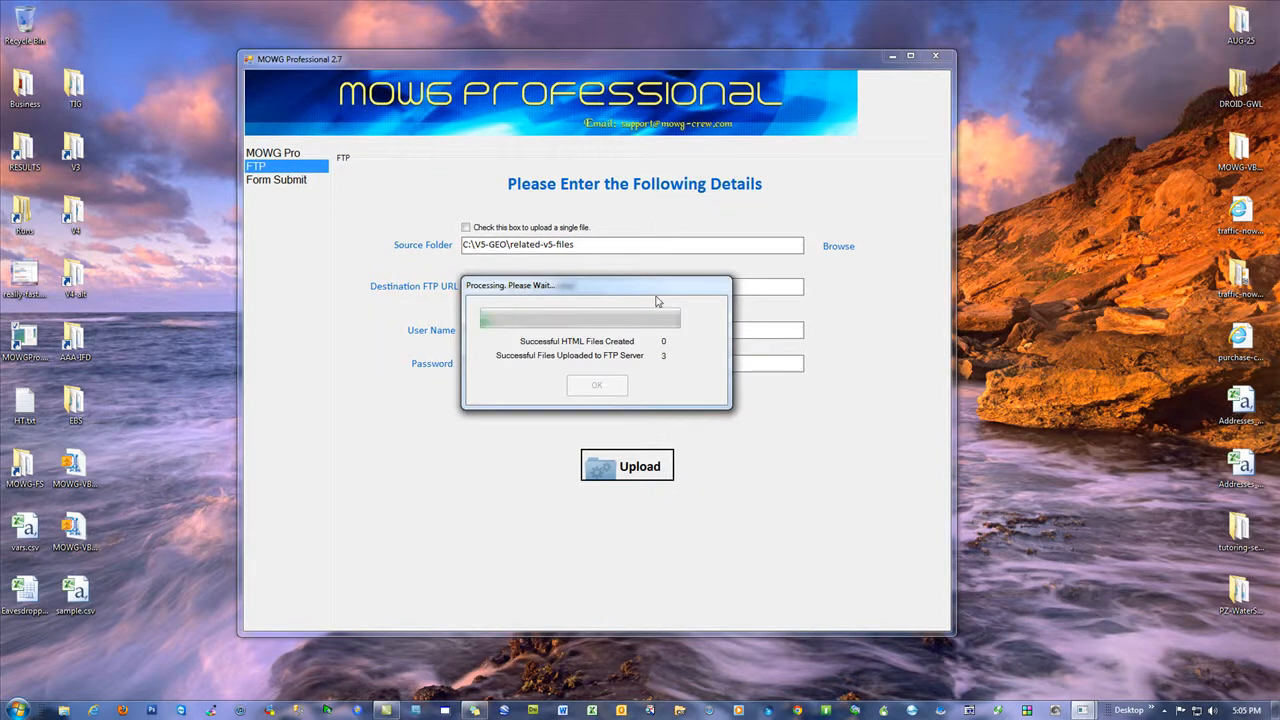
drag(608, 292, 915, 322)
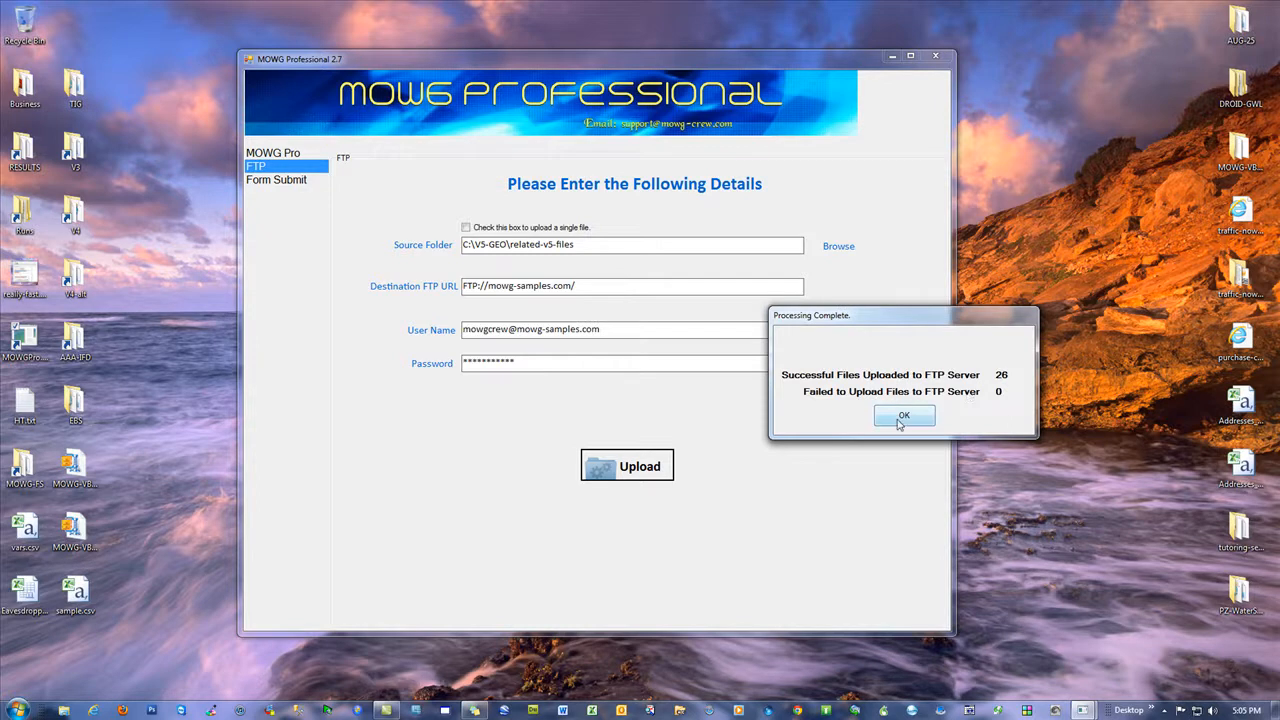
click(900, 419)
click(618, 287)
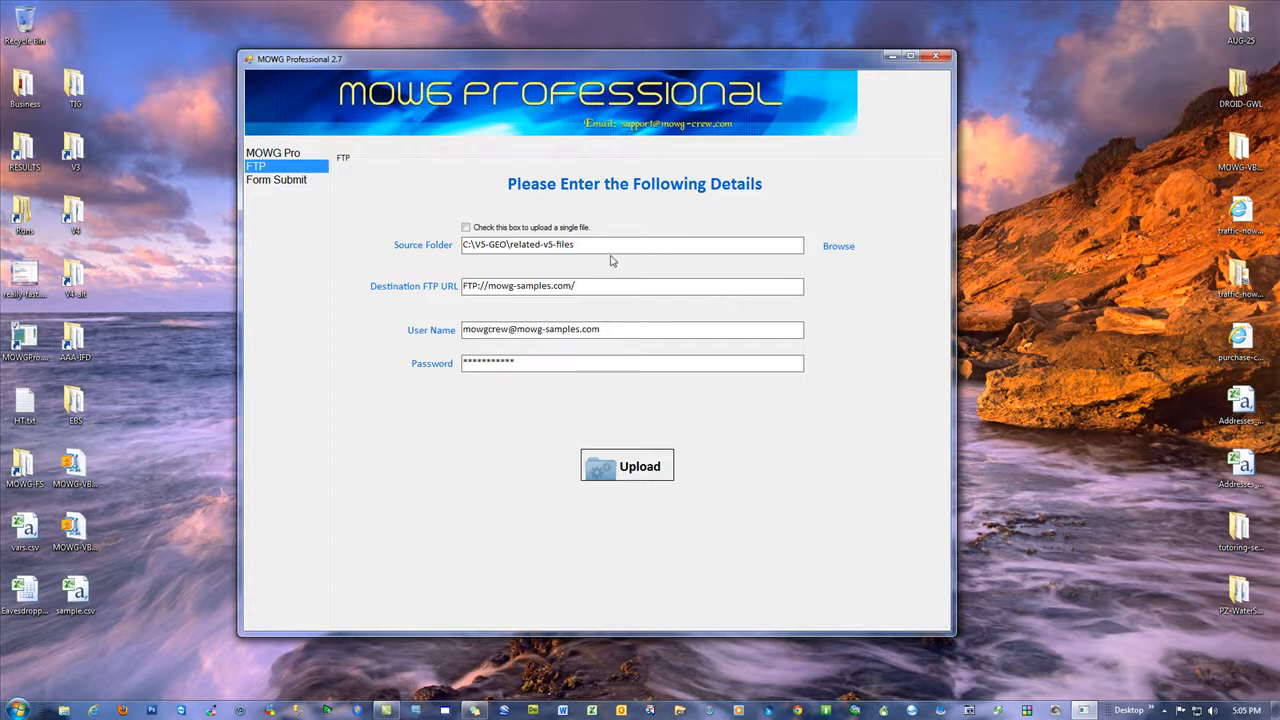
Step: Highlight the related-v5-files part of the Source Folder path while reviewing the FTP upload settings
click(609, 247)
drag(576, 245, 511, 244)
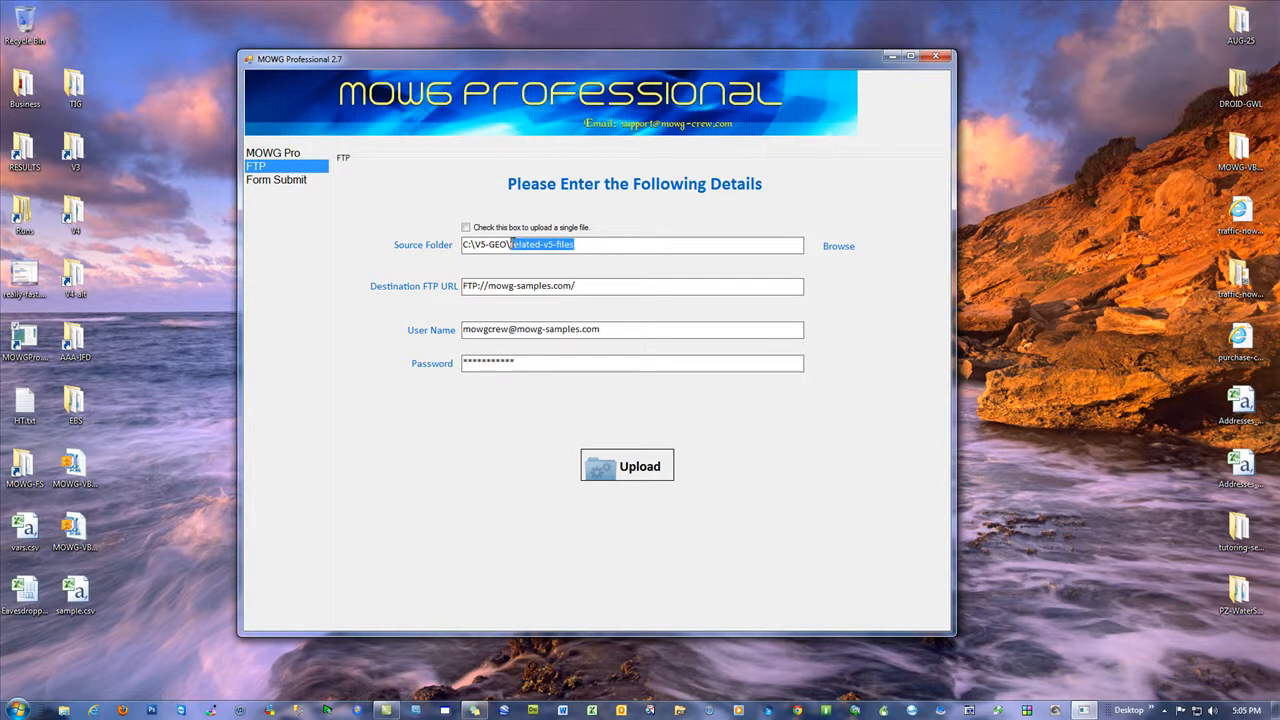
click(589, 247)
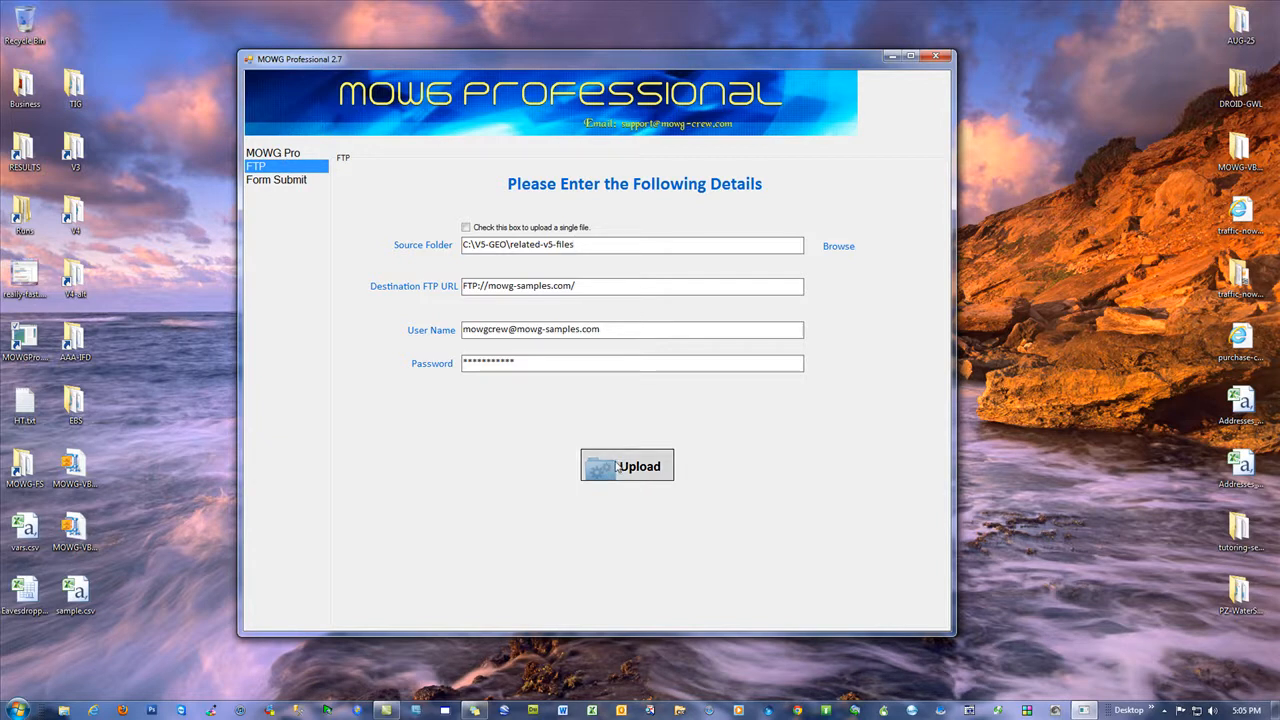
drag(604, 246, 516, 245)
click(585, 243)
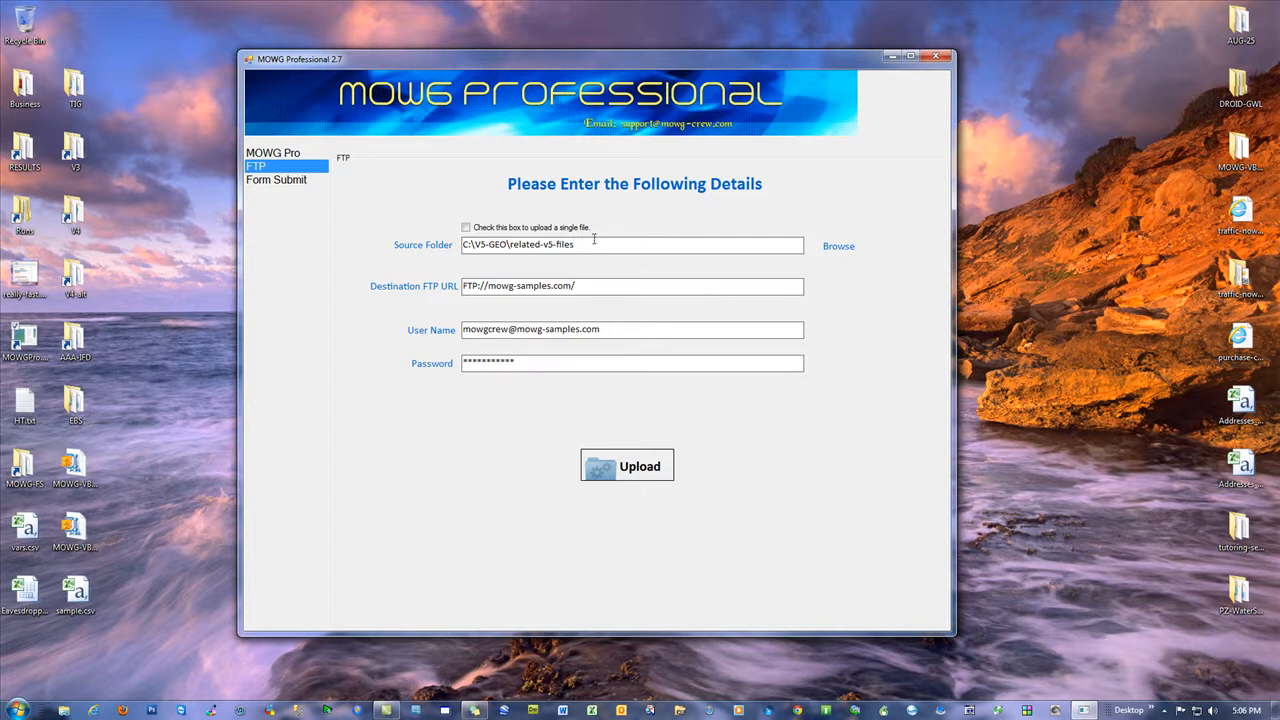
drag(593, 247, 513, 246)
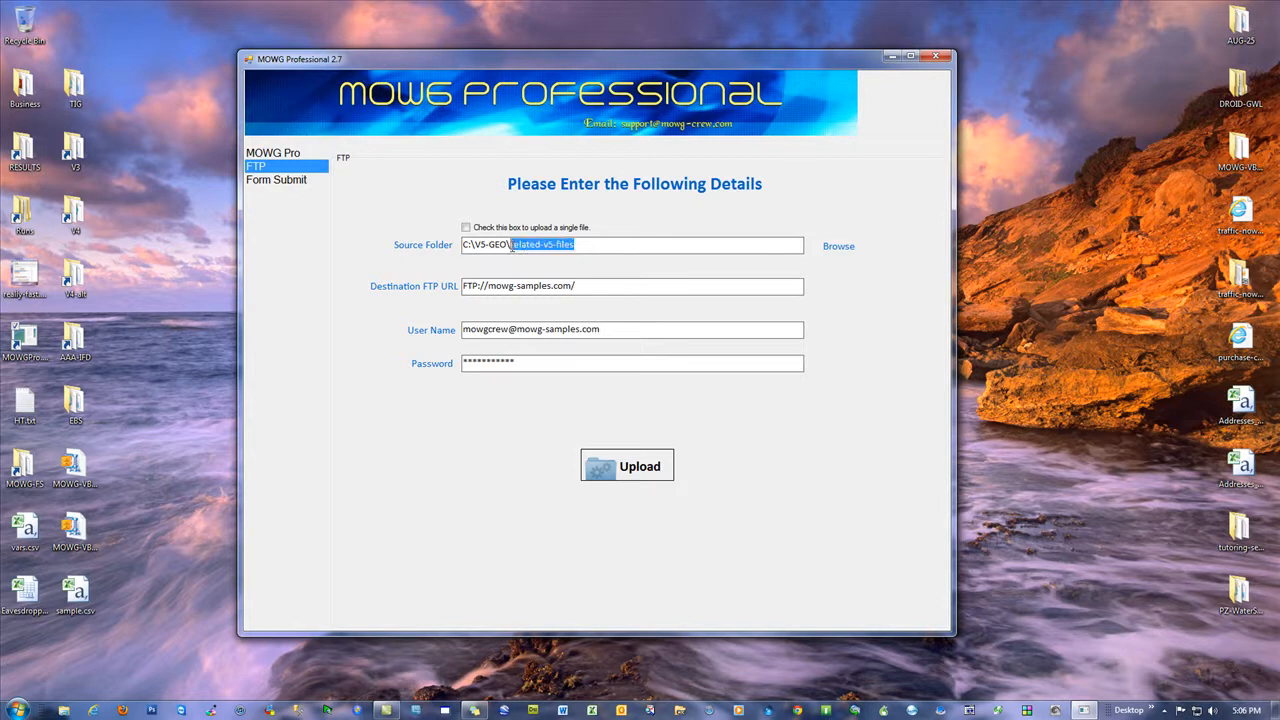
click(595, 247)
drag(590, 246, 511, 245)
click(590, 245)
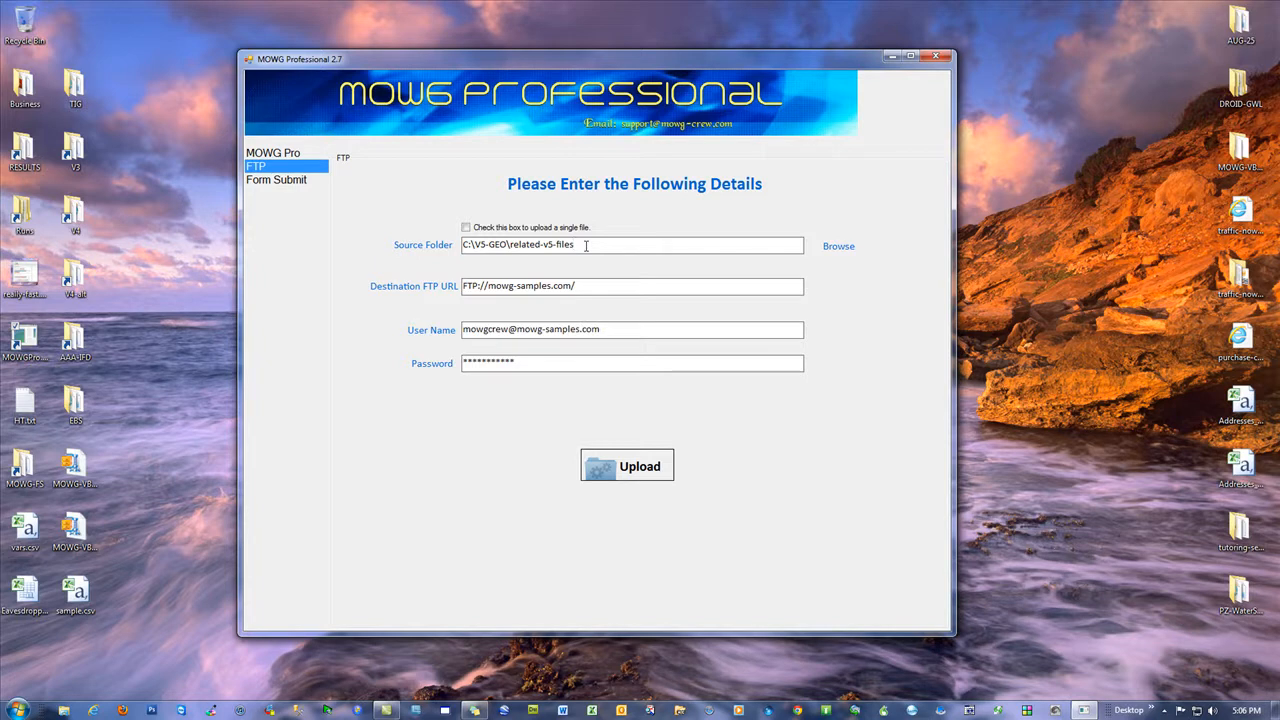
Step: Return to the MOWG Pro section and recheck the folder structure settings and the input details
click(279, 155)
click(735, 612)
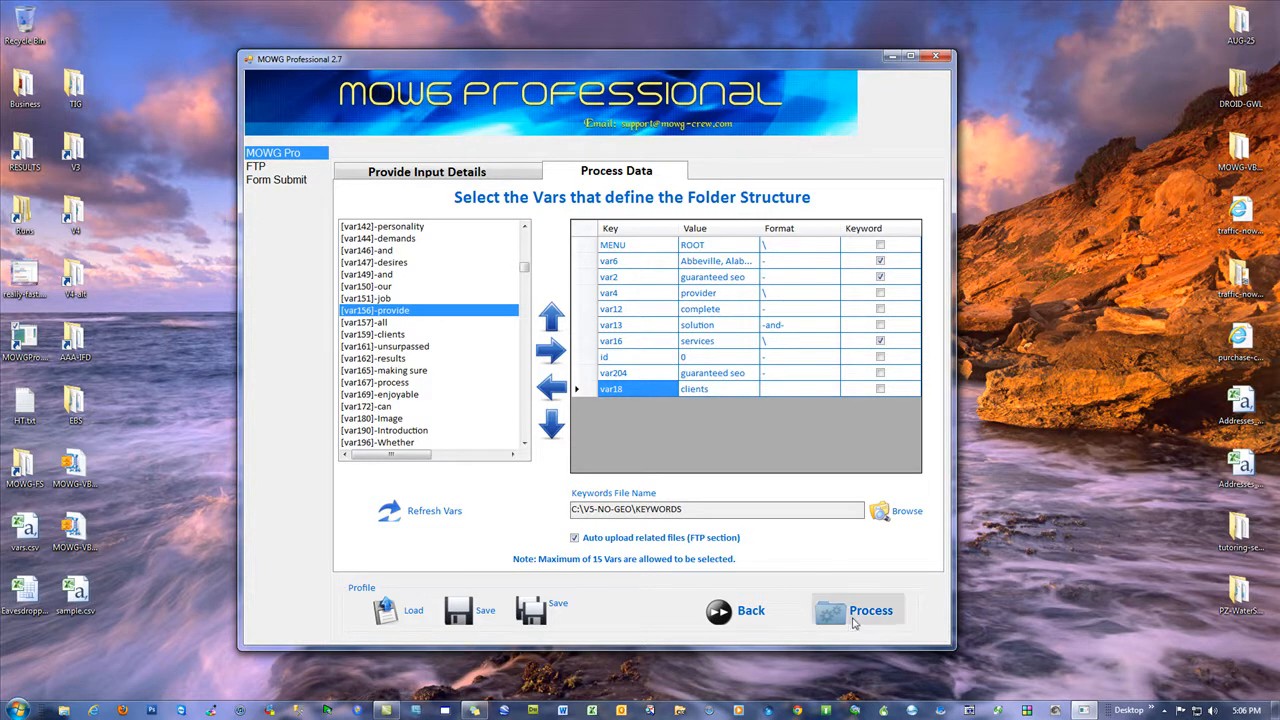
click(730, 615)
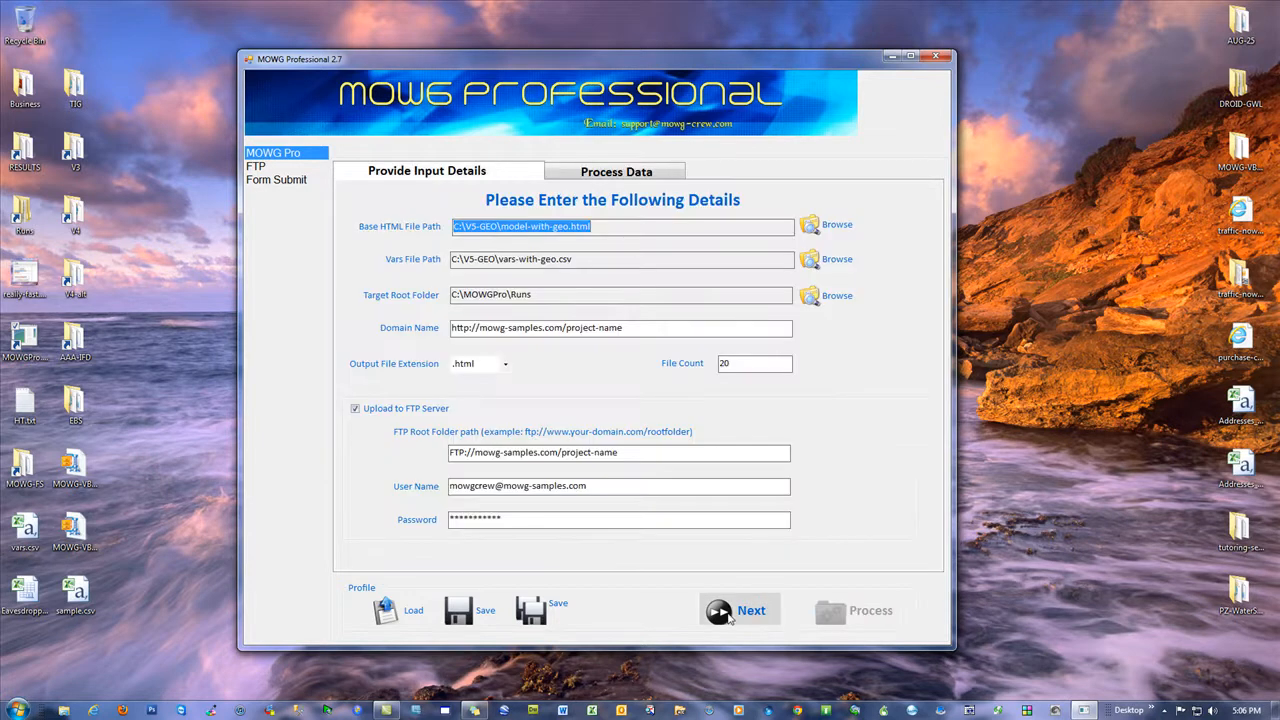
click(745, 612)
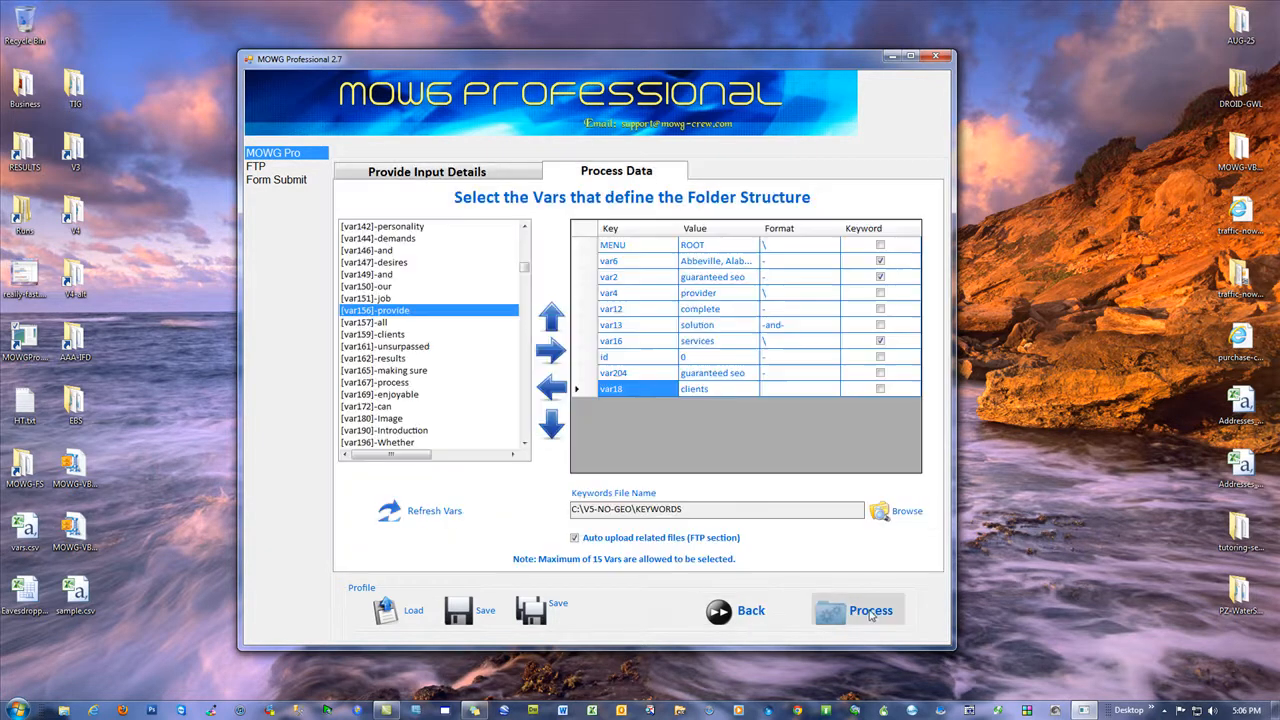
Step: Process the webpage generation run with its FTP upload, dismiss both completion reports, and close MOWG Professional
click(870, 614)
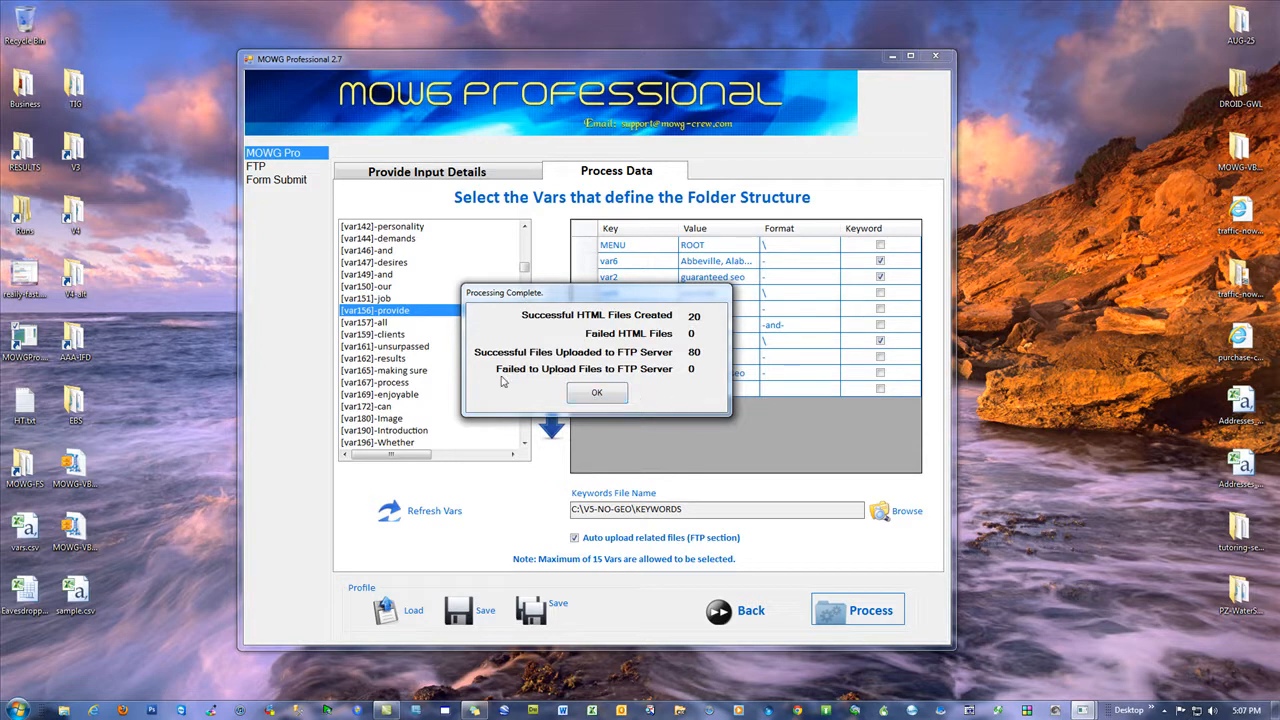
click(597, 395)
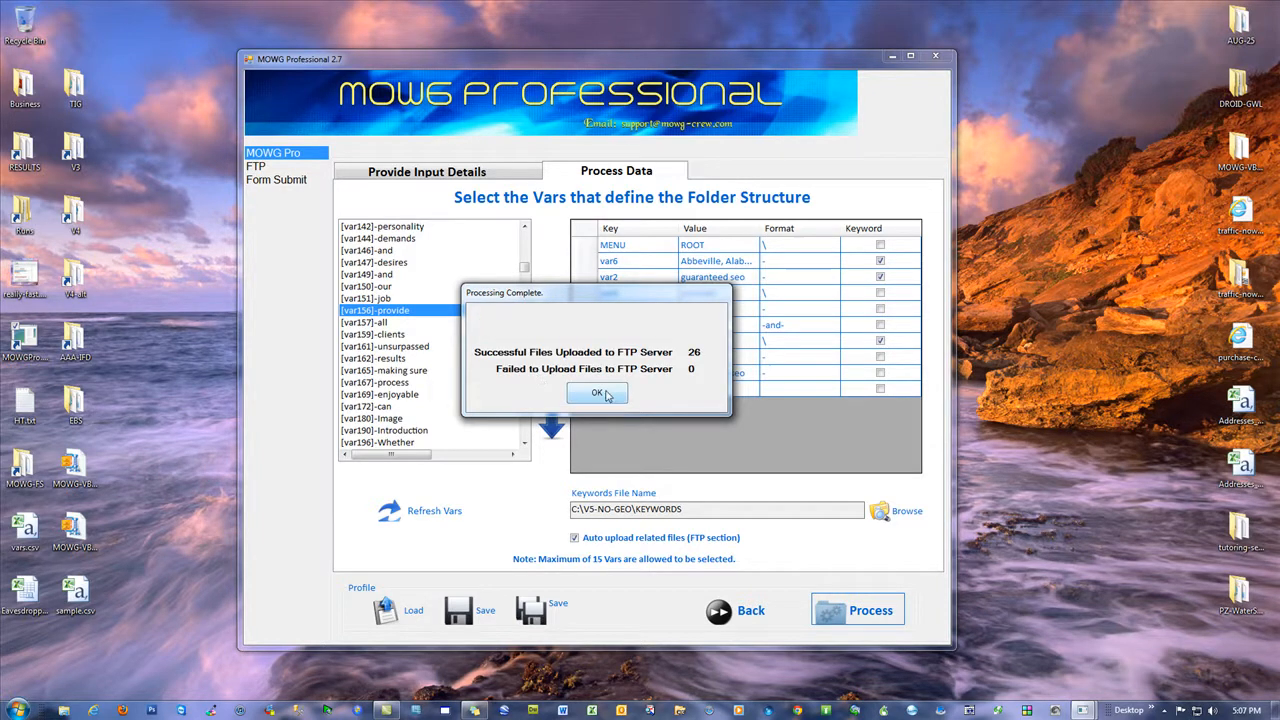
click(598, 393)
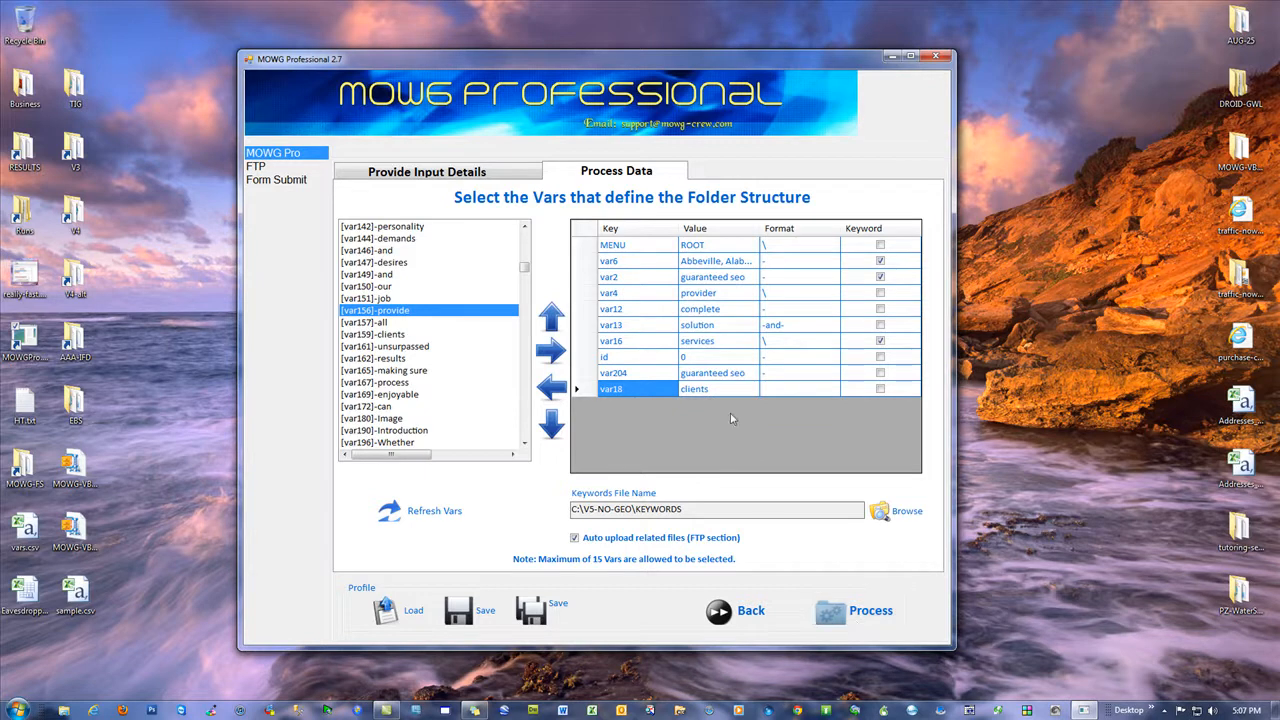
click(935, 56)
click(624, 402)
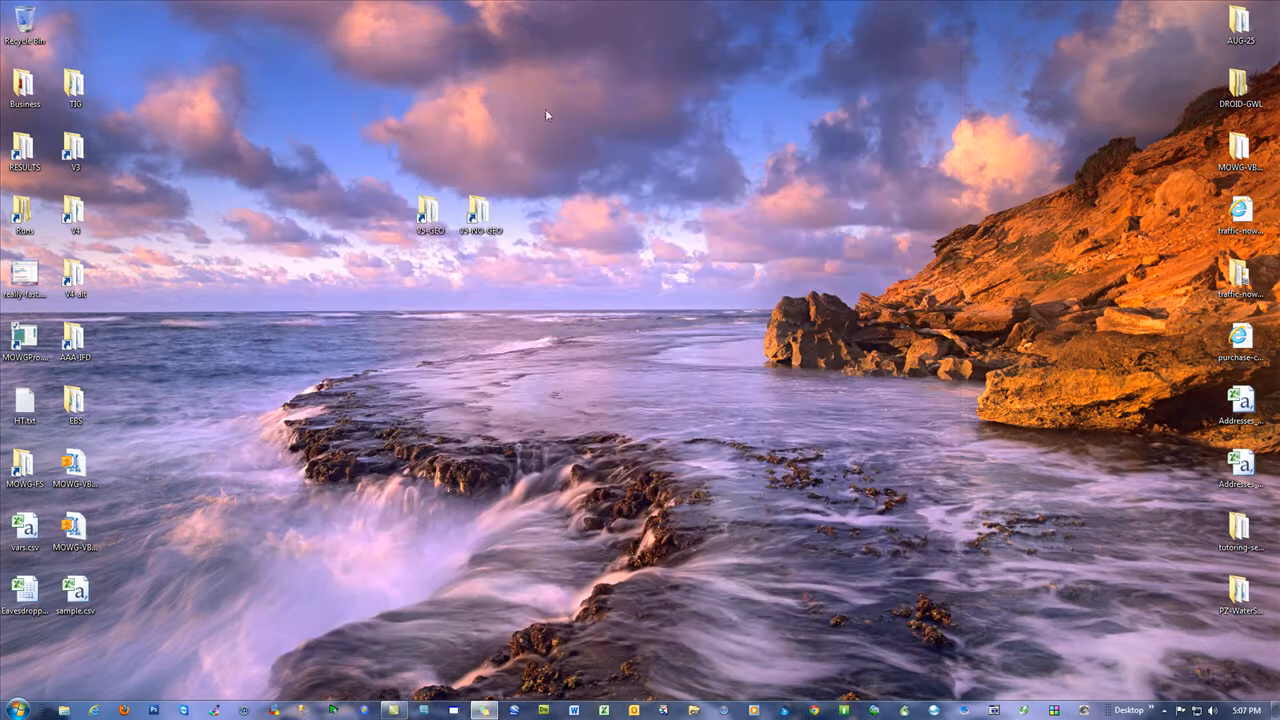
Step: Open the V5-GEO folder from the desktop, look inside its PROFILES subfolder, and return to V5-GEO
double_click(428, 222)
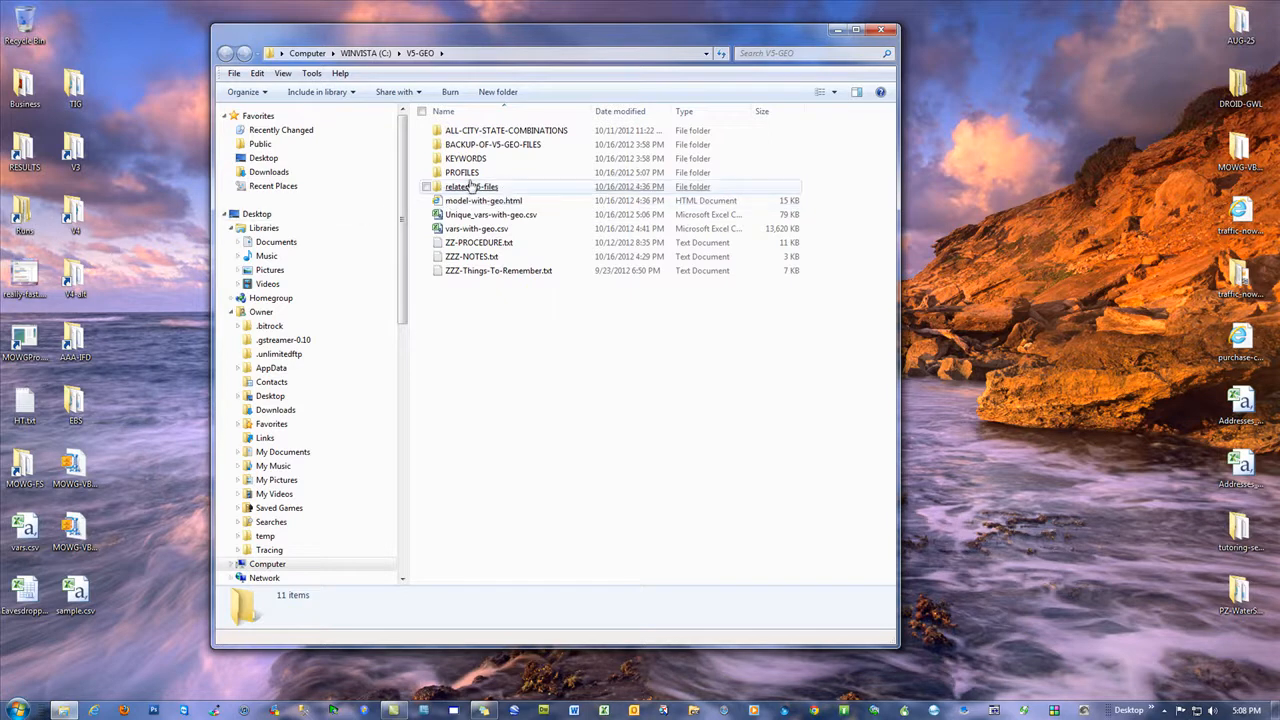
mouse_move(472, 189)
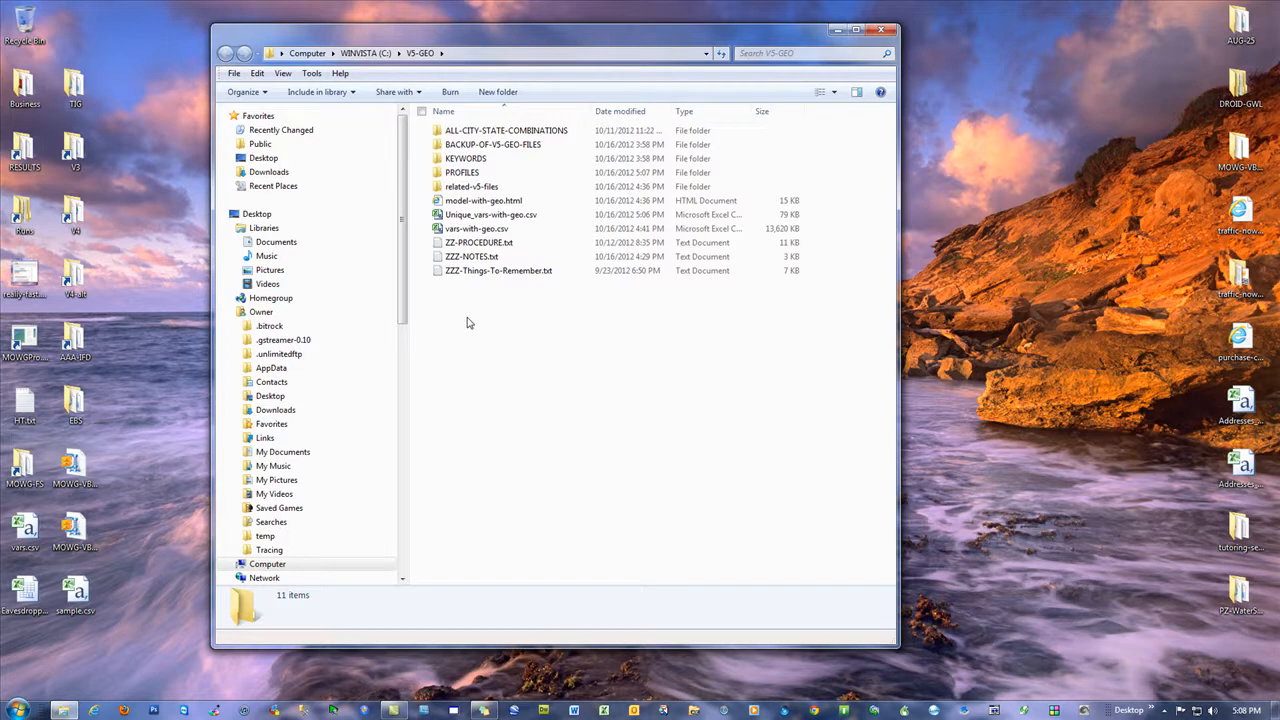
double_click(460, 172)
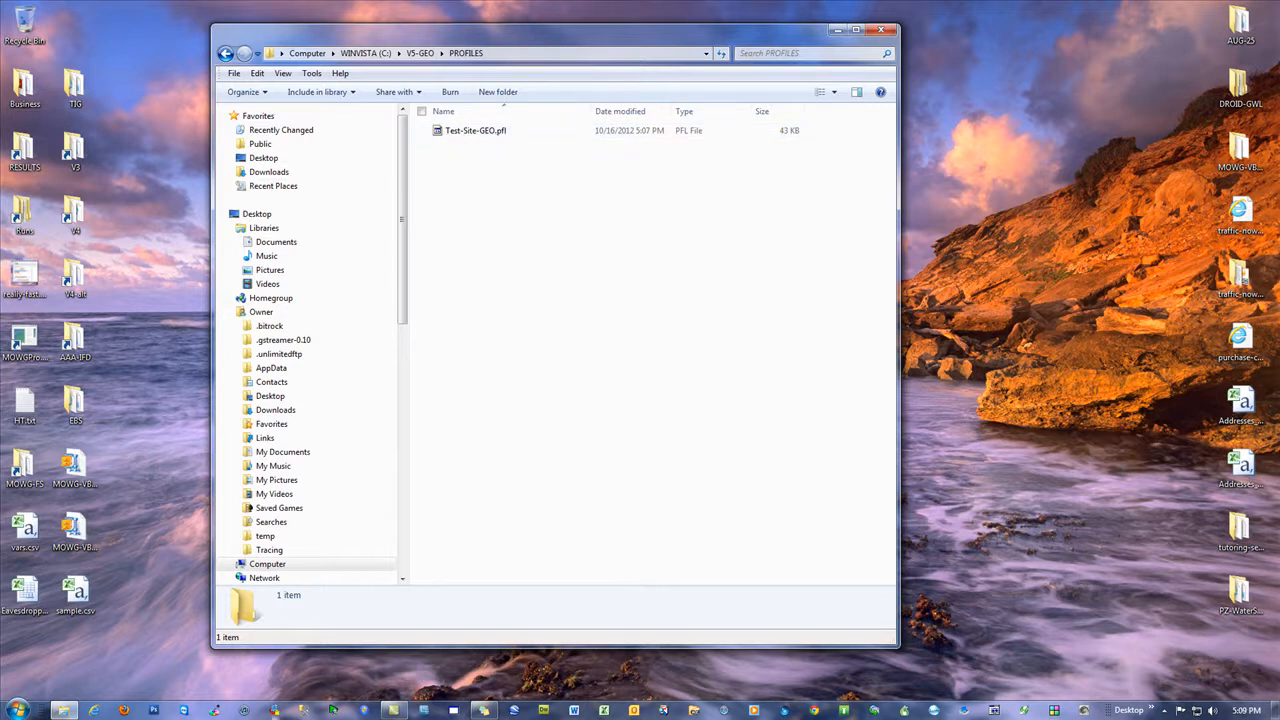
click(420, 53)
click(486, 323)
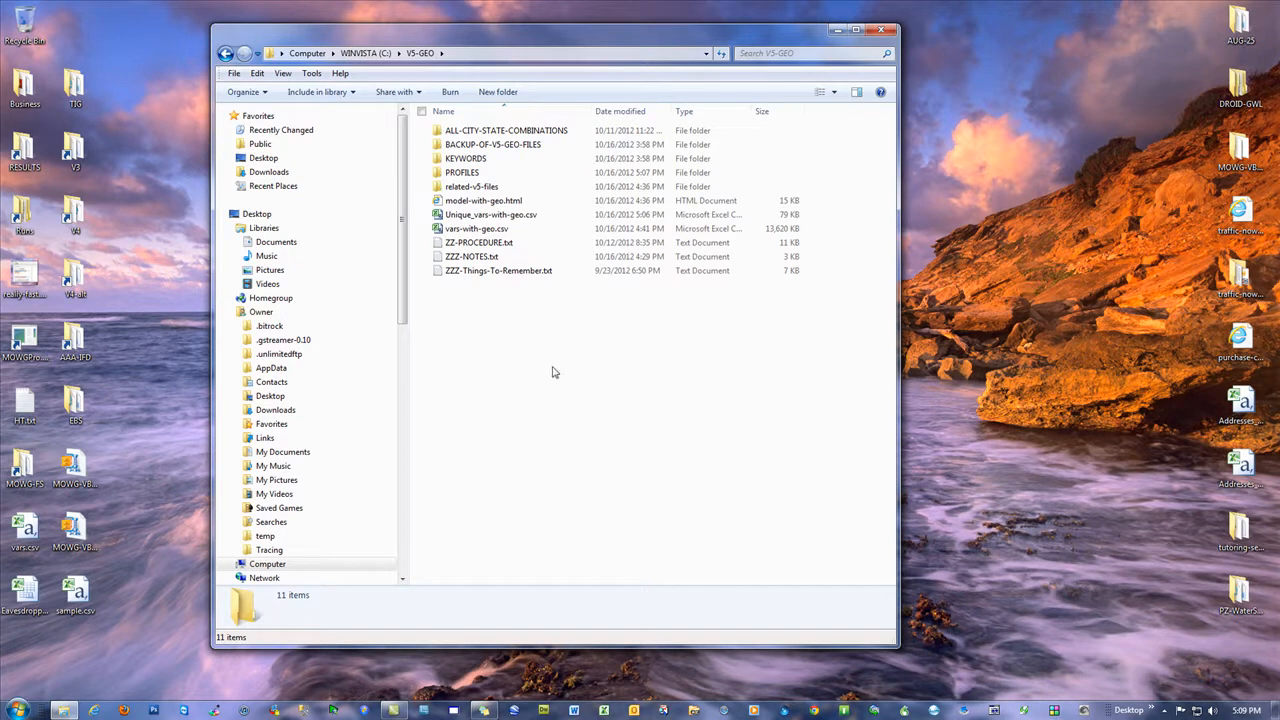
Step: Look inside the related-v5-files subfolder of V5-GEO and return to the V5-GEO folder
mouse_move(479, 192)
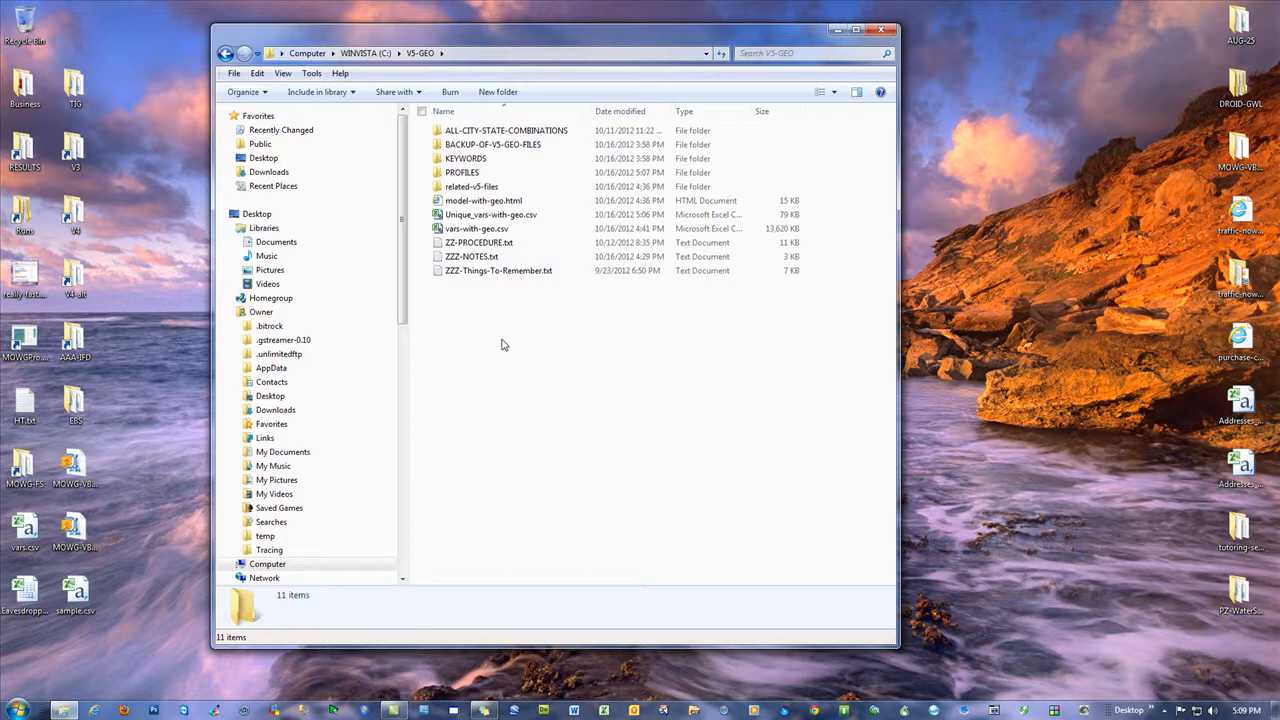
double_click(462, 186)
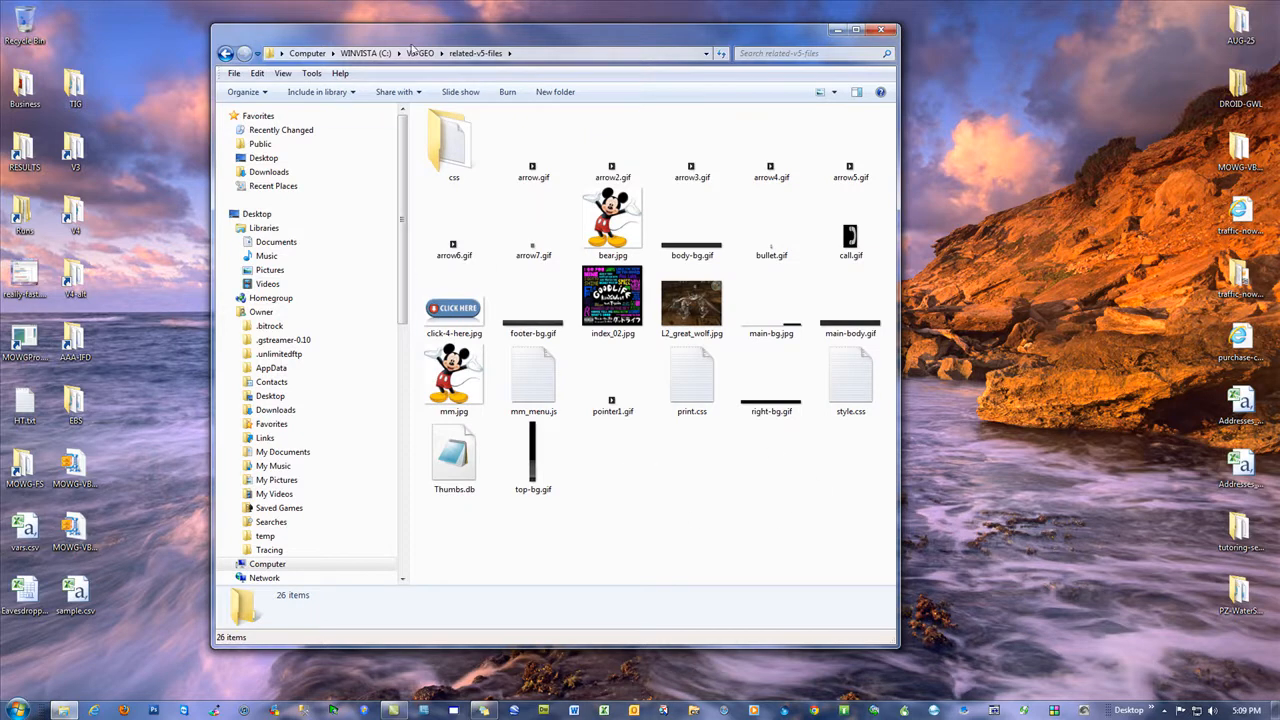
key(BackSpace)
click(588, 377)
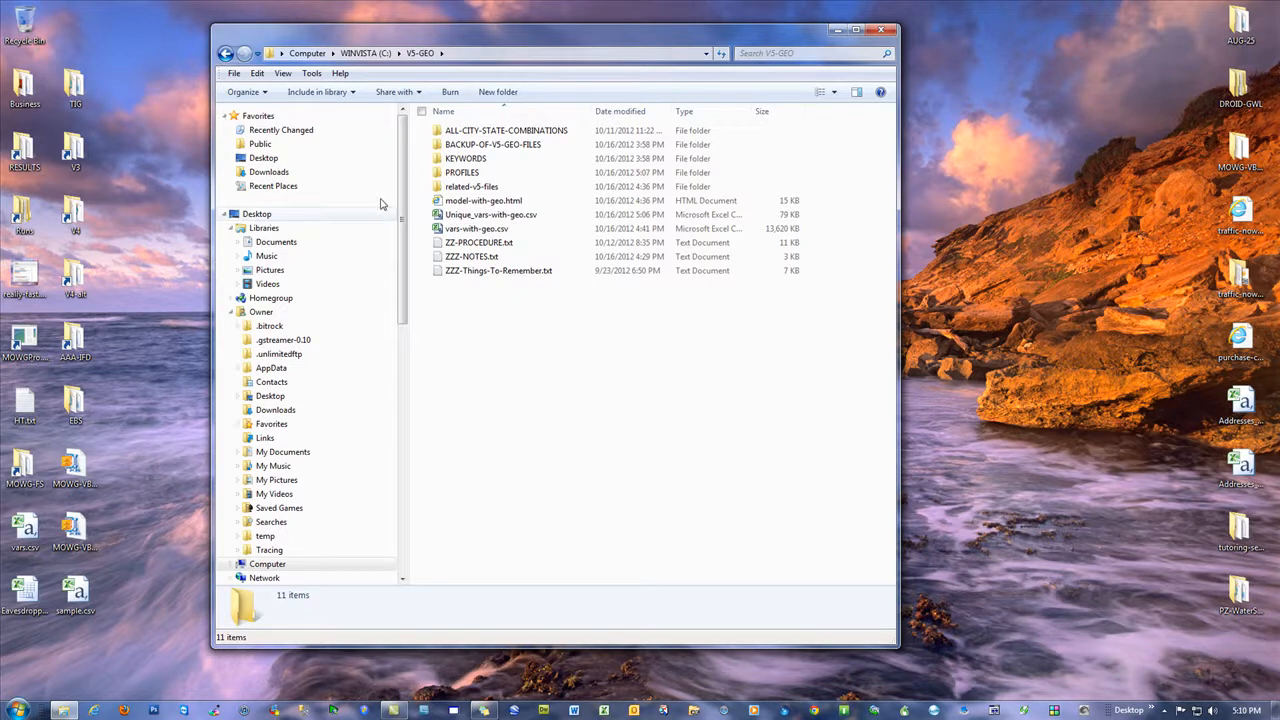
Step: Switch to Internet Explorer and open the "Making Corrections Easily and Front Page Updates" tutorial from the mowg-crew.com/mowg-pro page
click(94, 711)
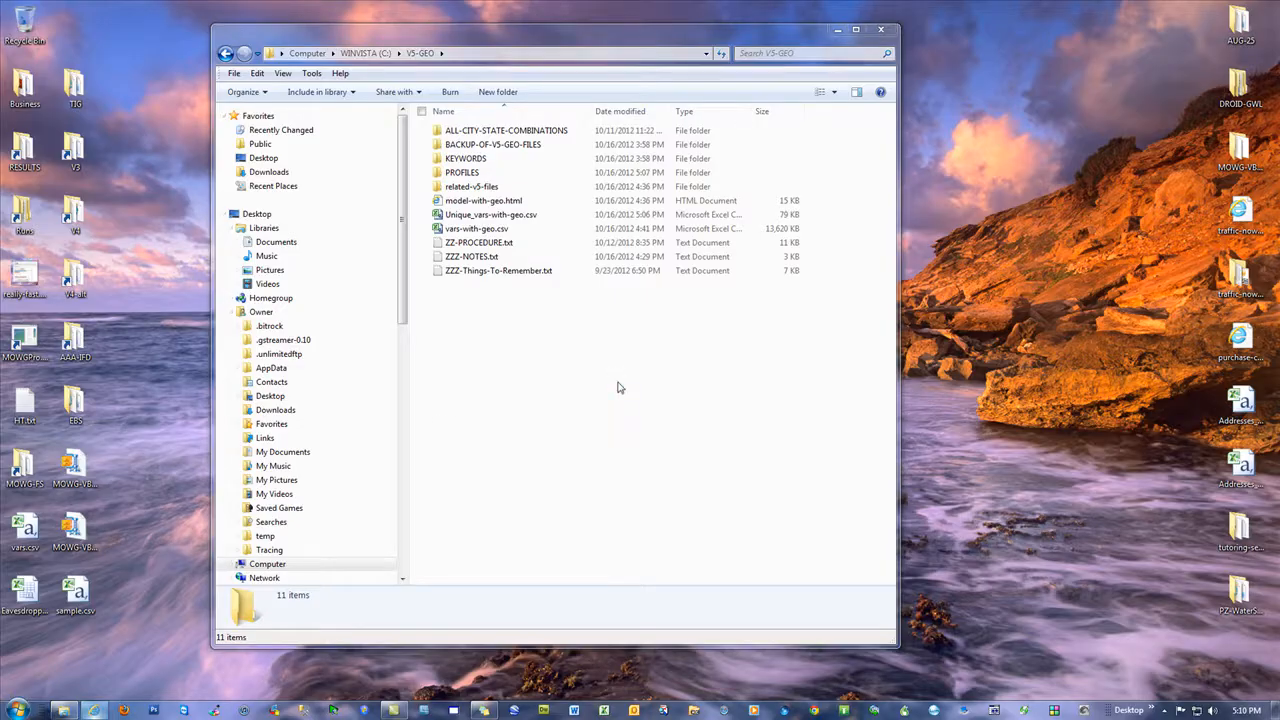
click(636, 27)
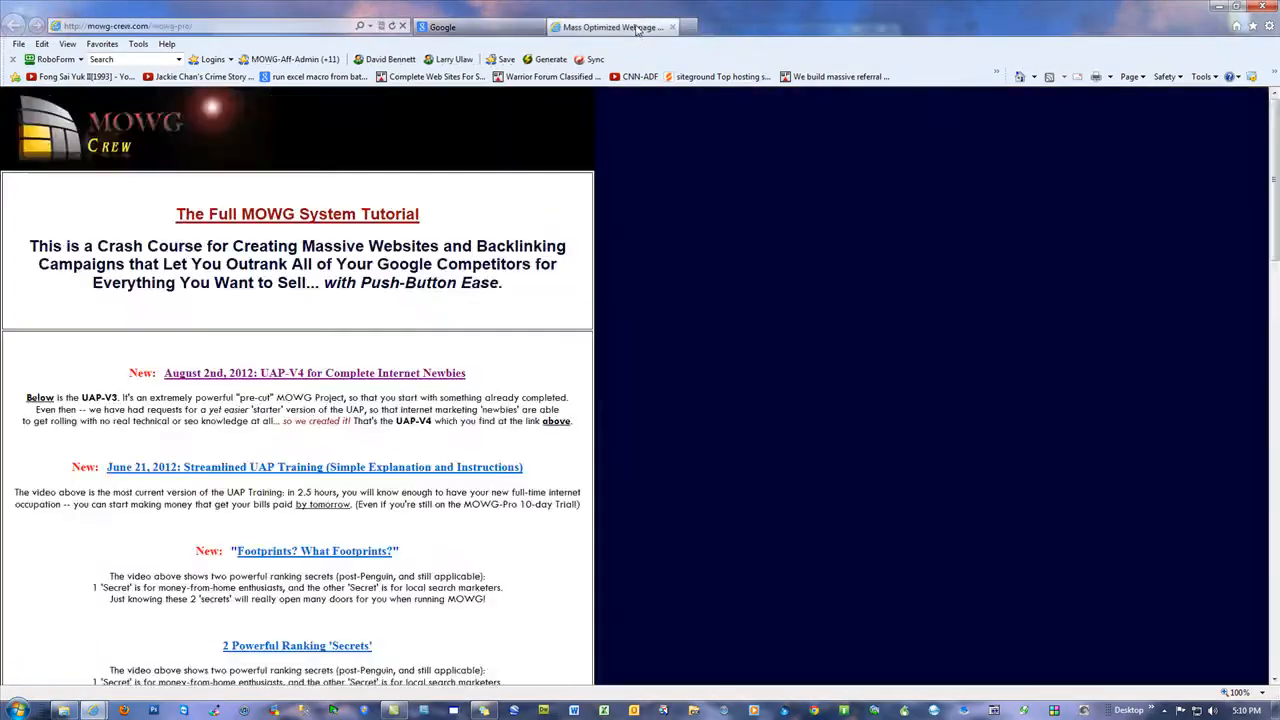
scroll(730, 452, down, 5)
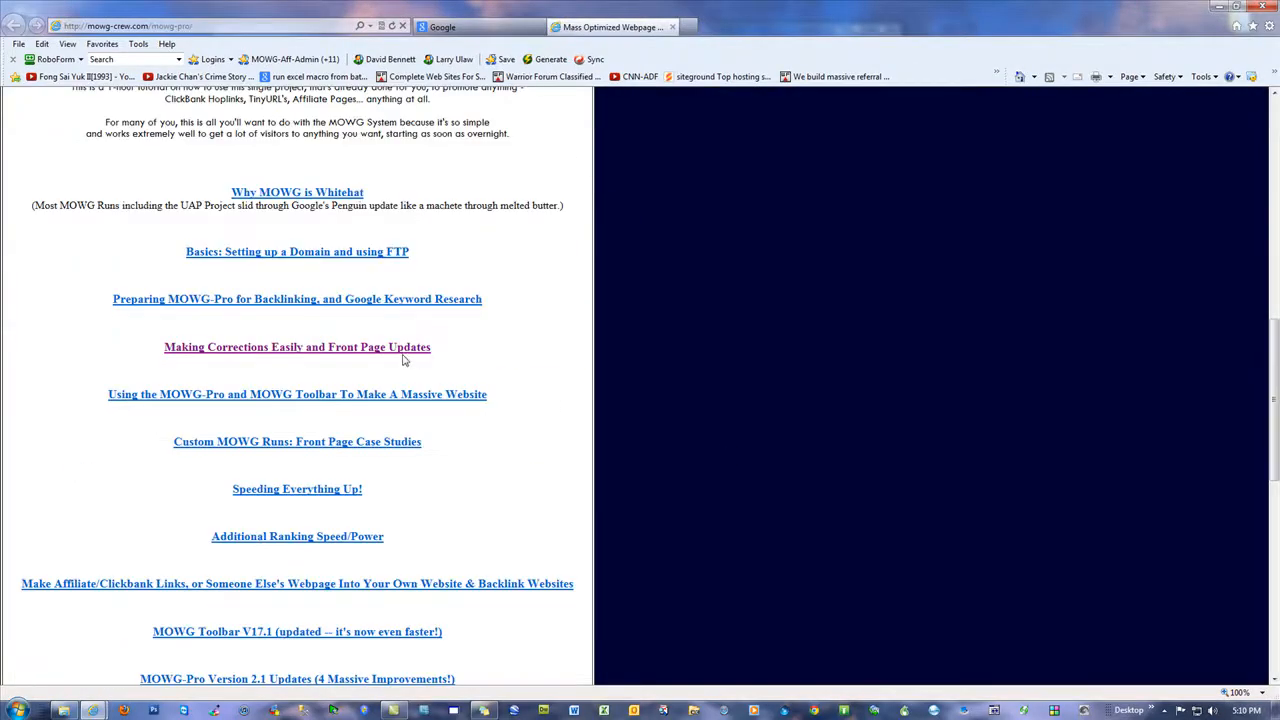
drag(451, 351, 197, 358)
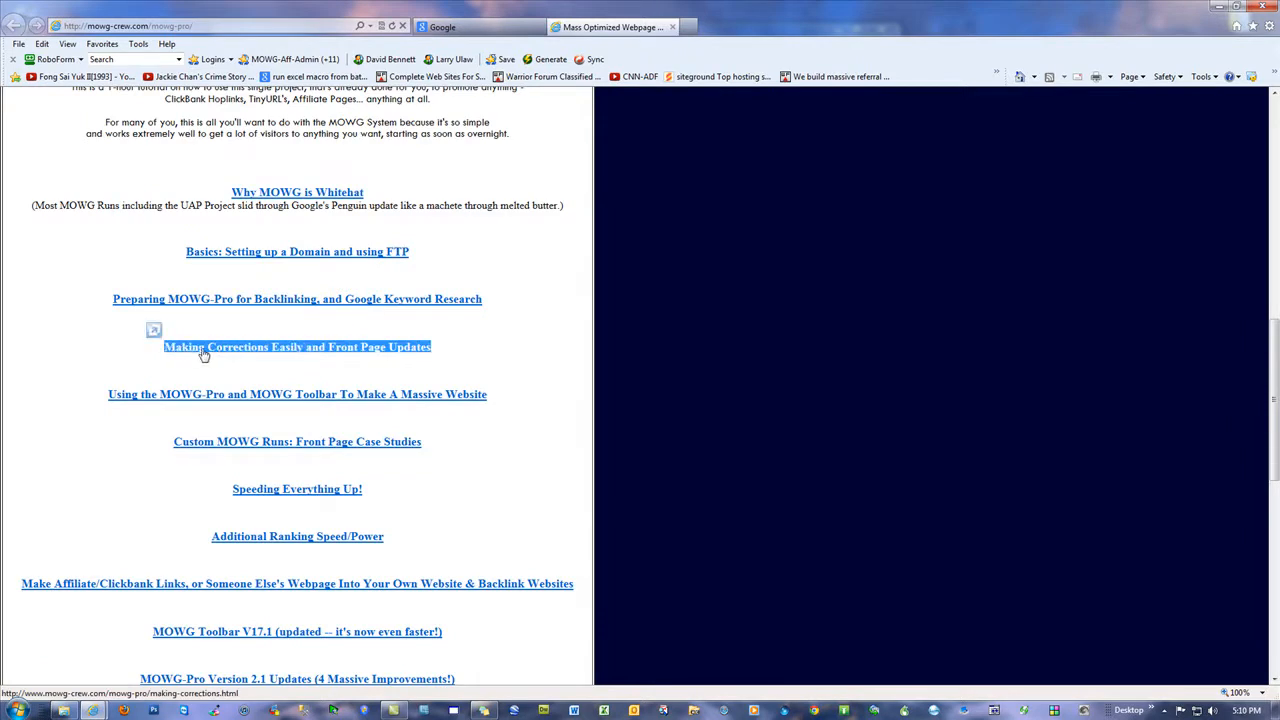
click(466, 352)
click(352, 354)
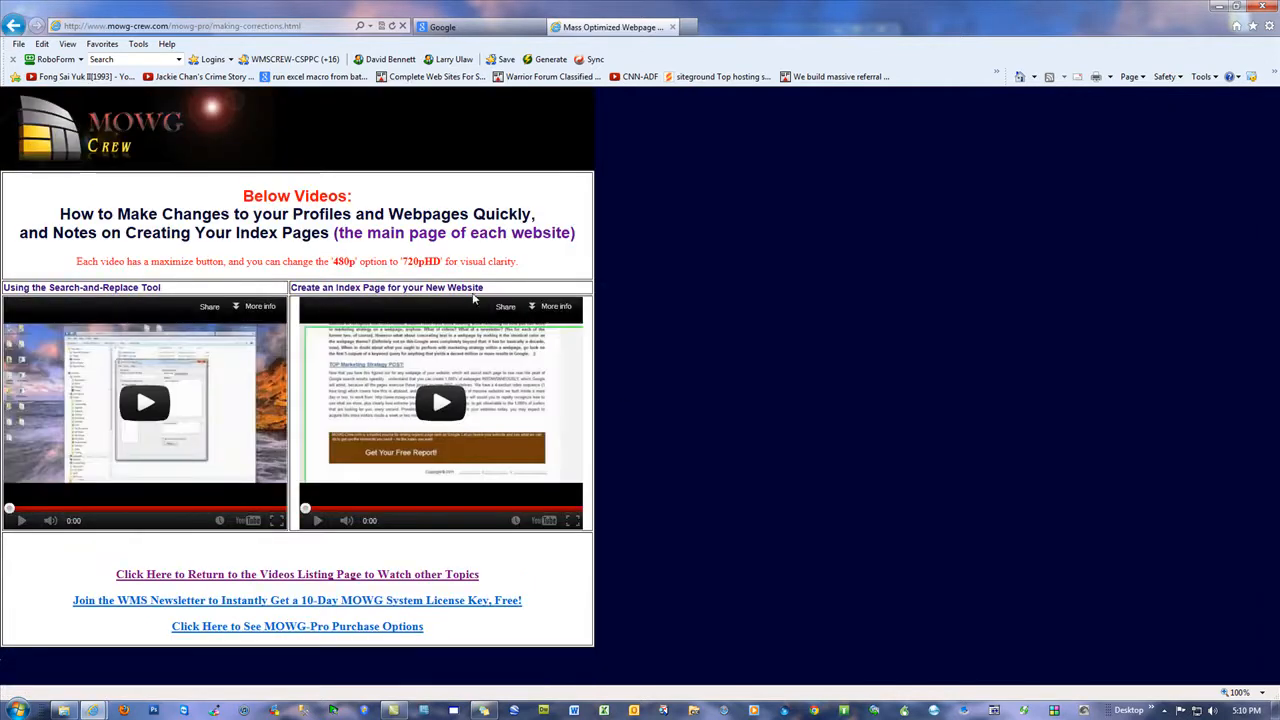
Step: Highlight the "Create an Index Page for your New Website" video heading, clear the highlight, and close the browser
drag(493, 287, 290, 290)
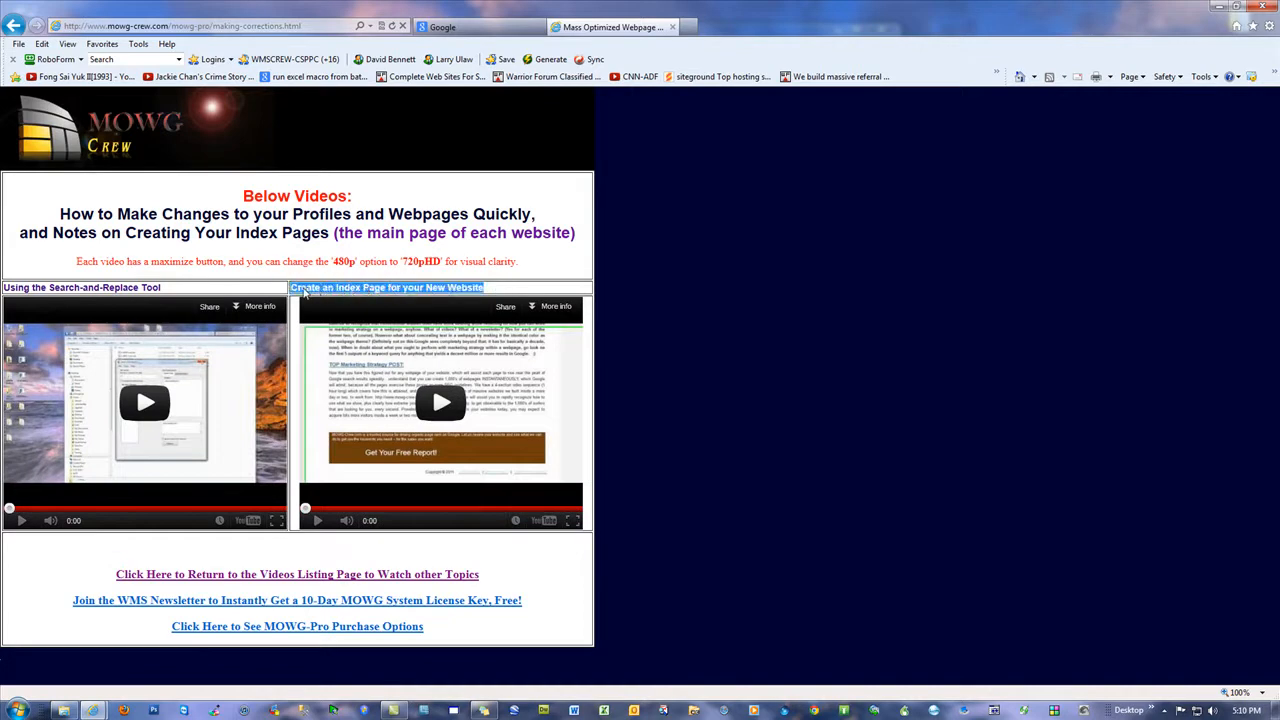
click(770, 291)
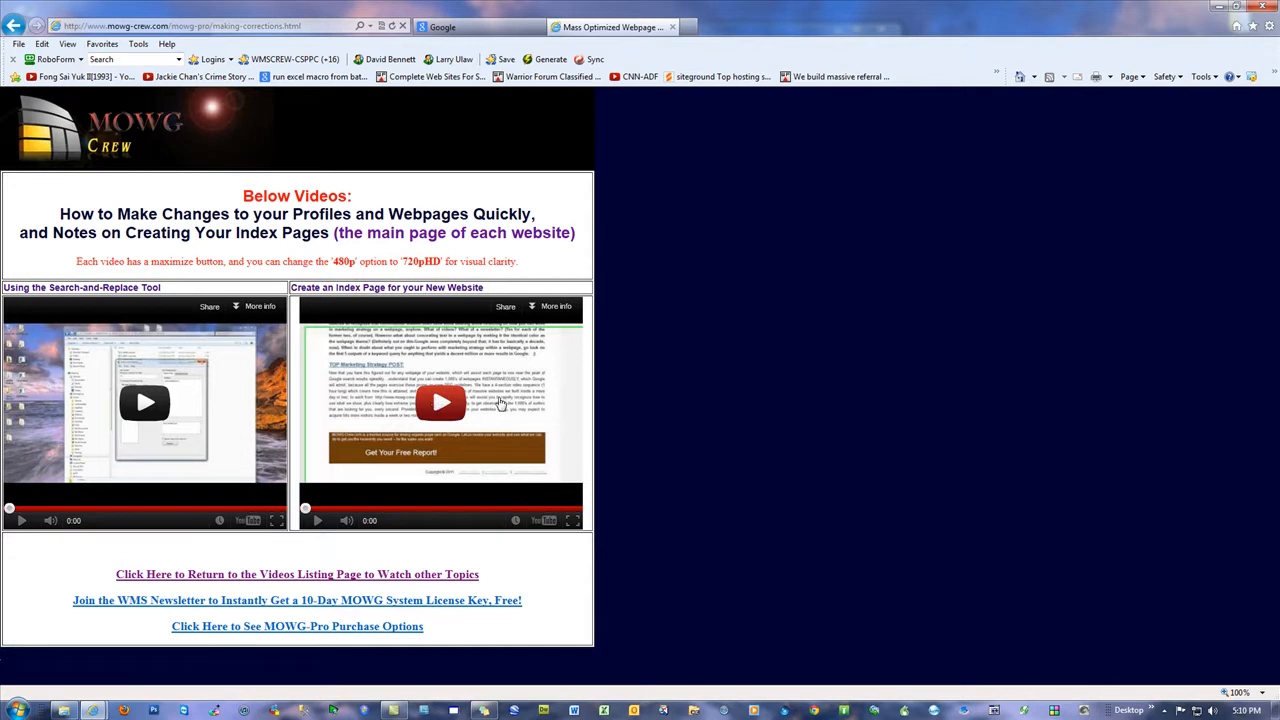
click(1262, 8)
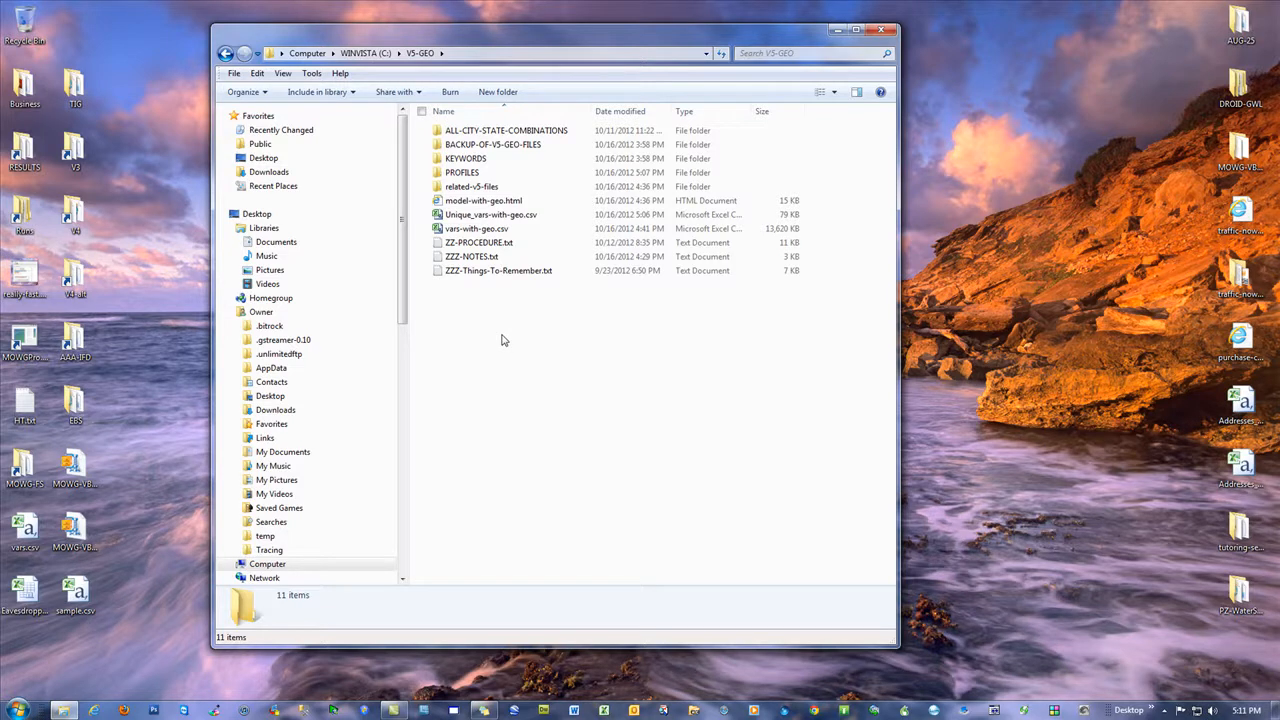
Step: Open Test-Site-GEO.pfl from the PROFILES folder in MOWG Professional and load it as the profile
double_click(462, 173)
click(480, 132)
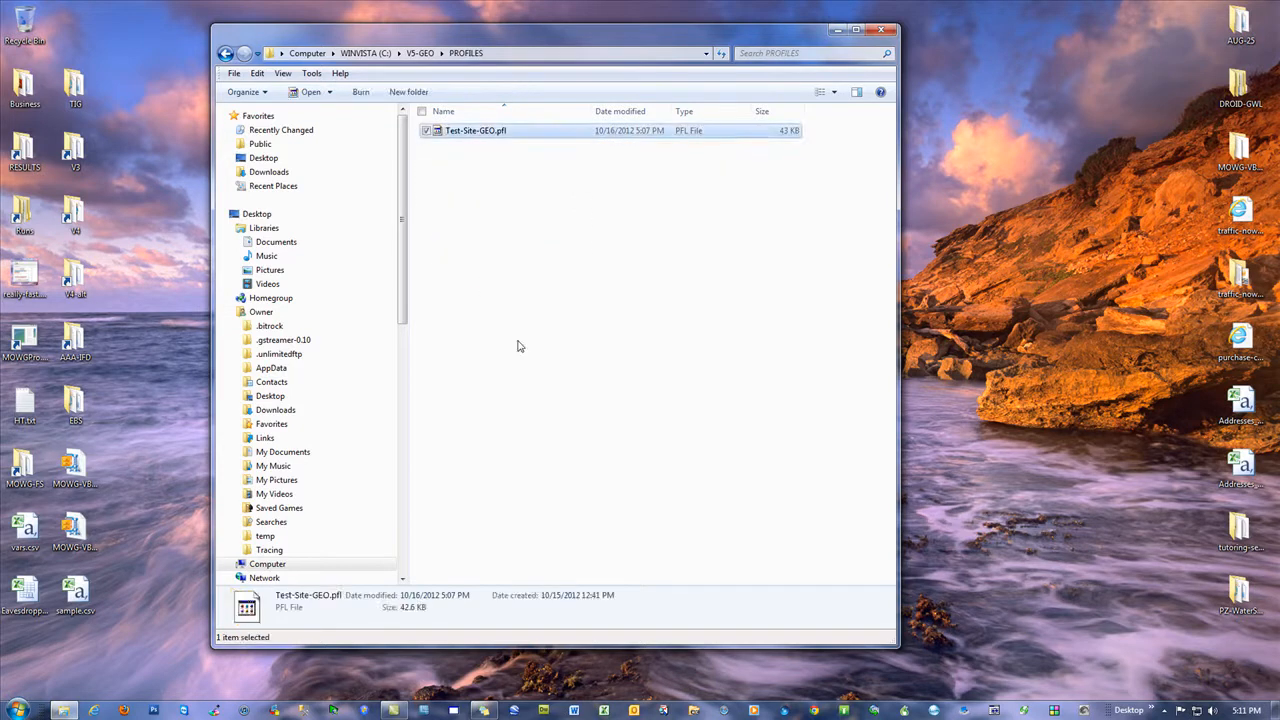
click(443, 610)
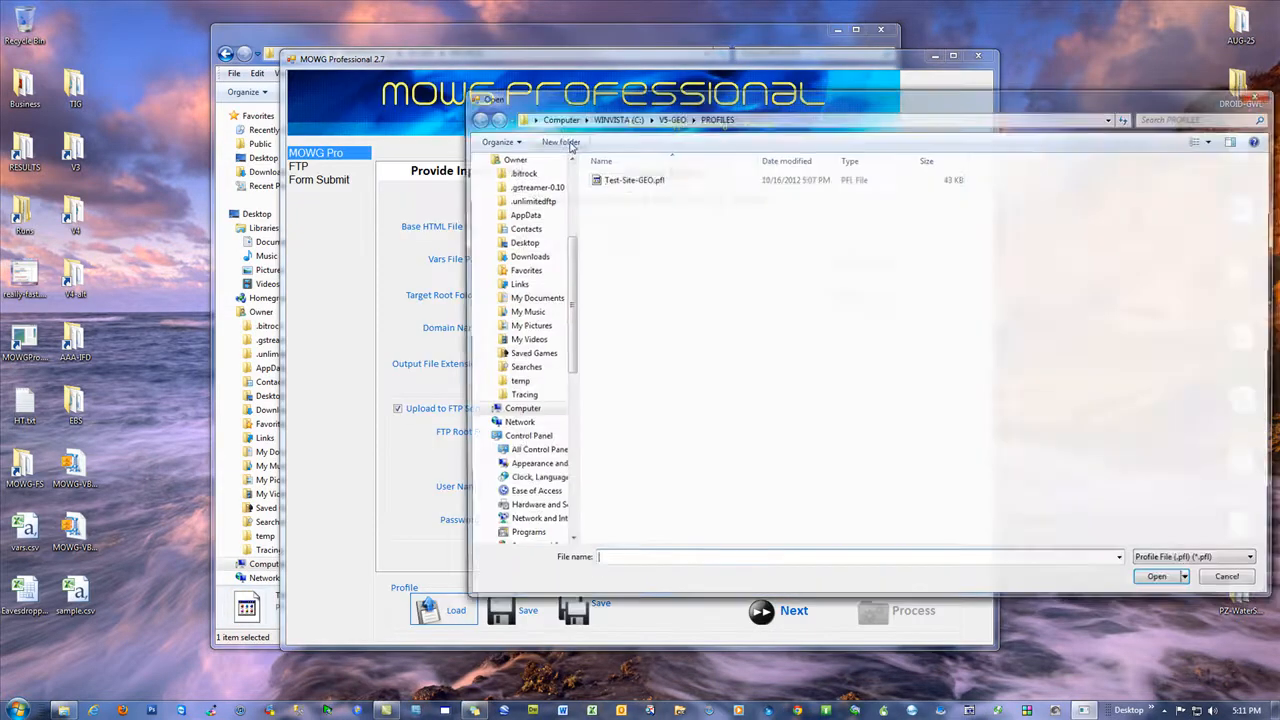
double_click(625, 180)
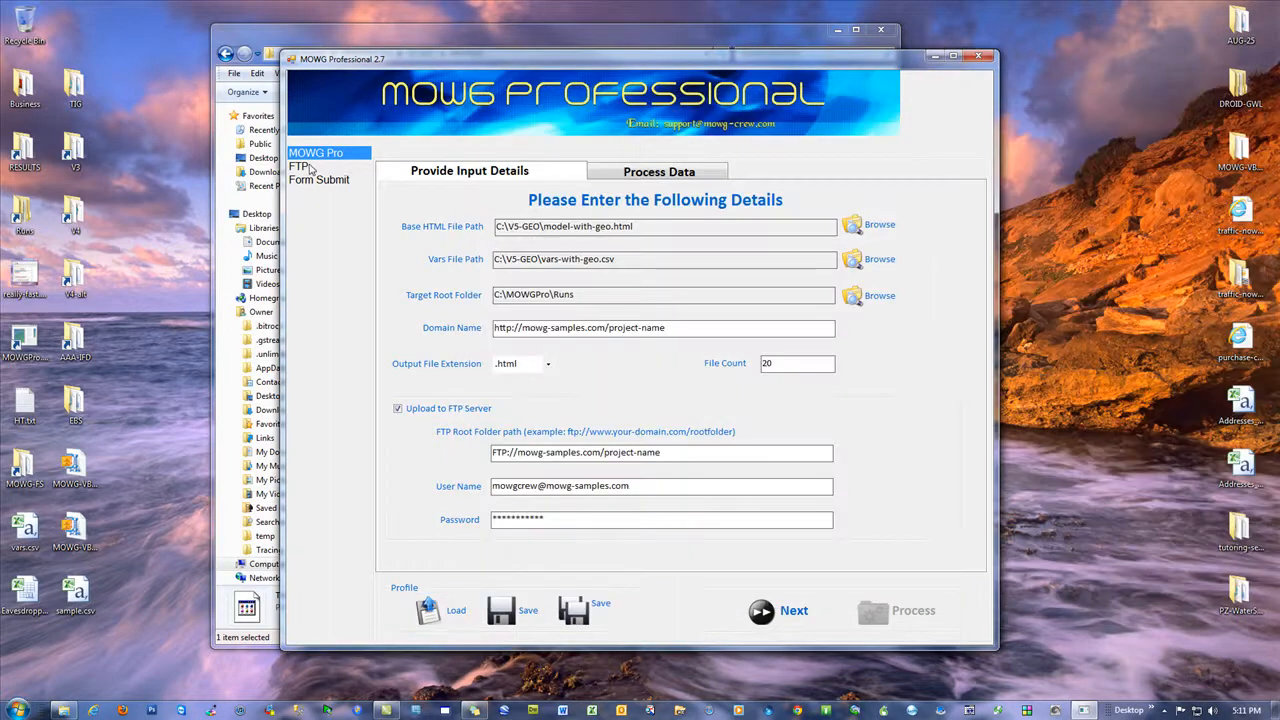
Step: Review the profile's FTP settings, folder structure variables and input details, and open the Form Submit section
click(310, 168)
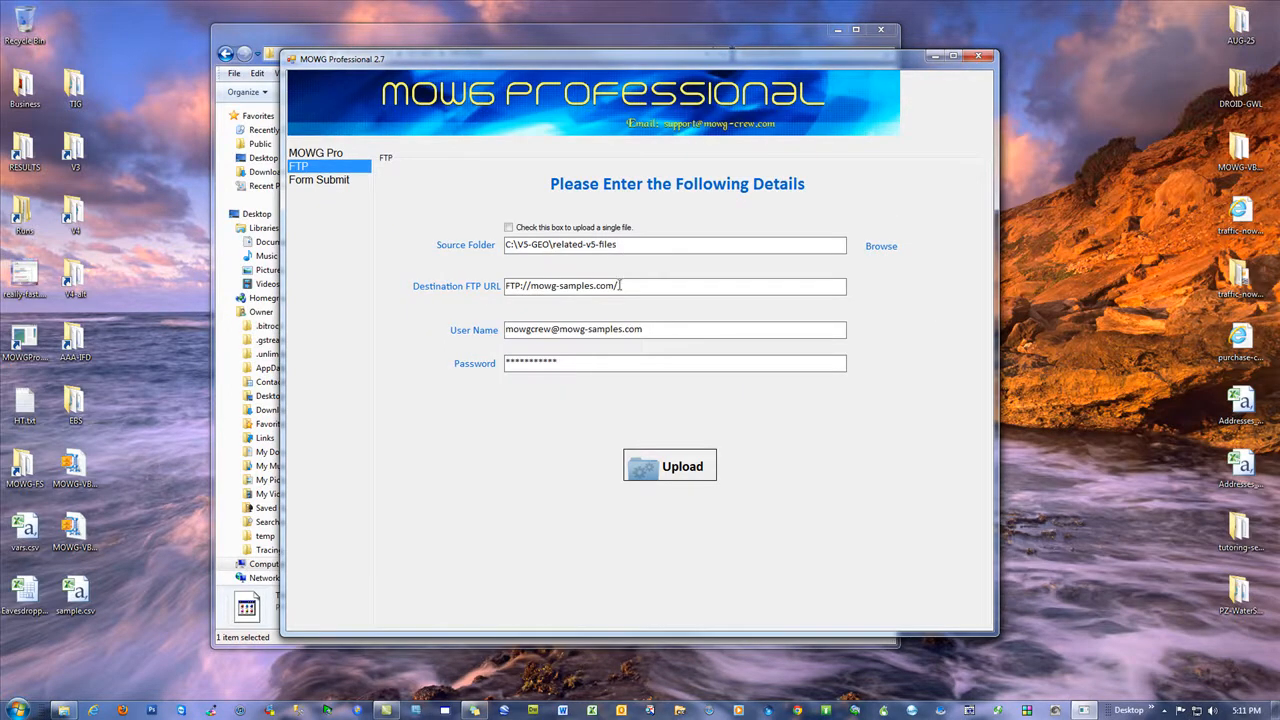
click(338, 156)
click(760, 611)
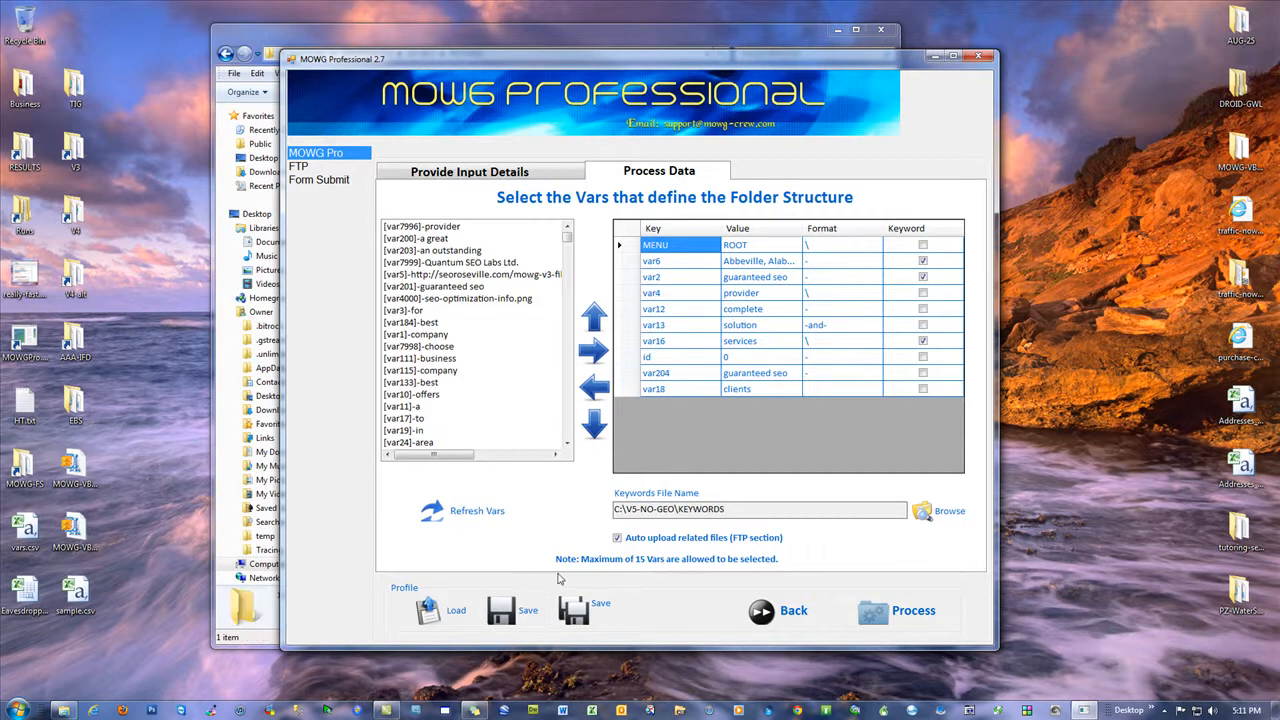
click(765, 614)
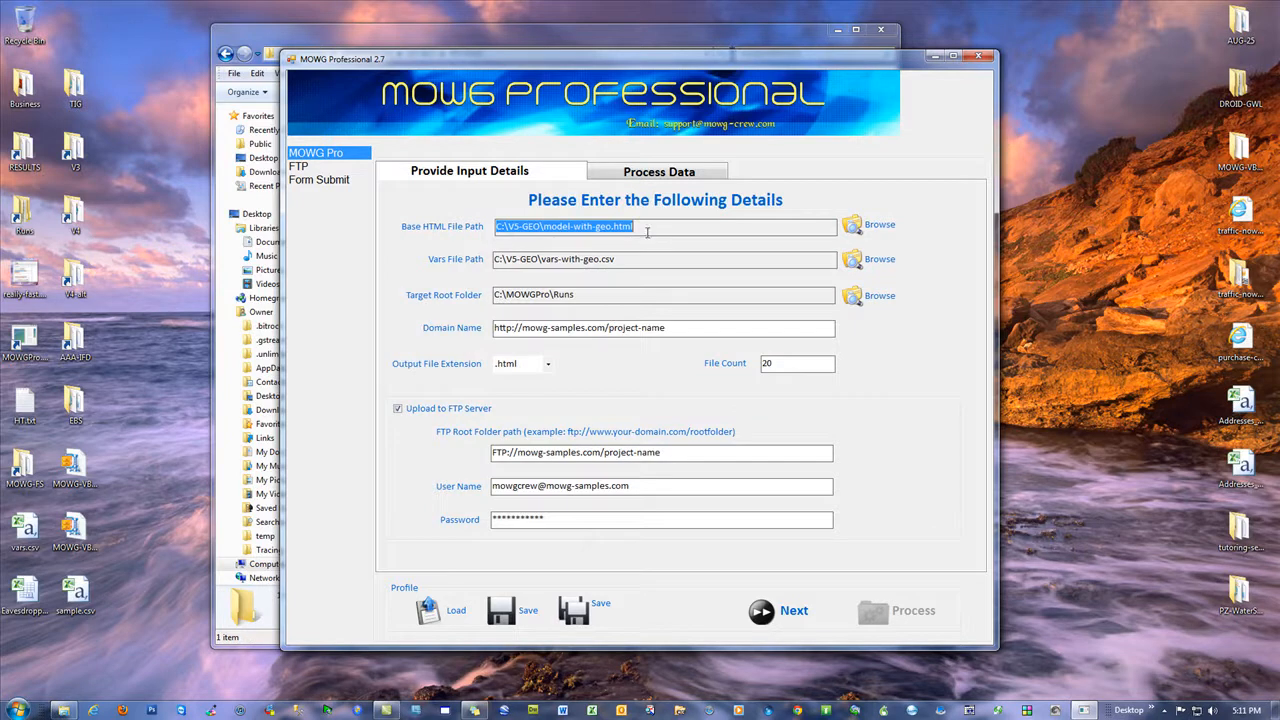
click(318, 181)
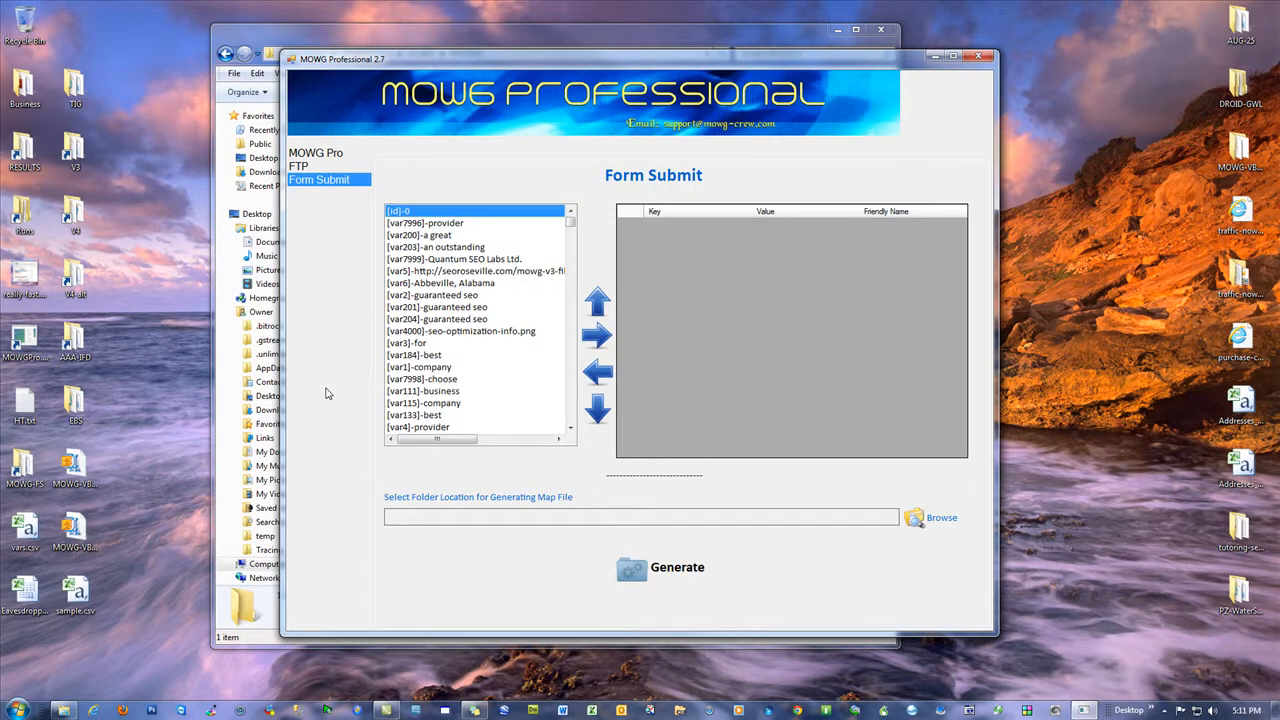
Step: Move the MOWG Professional window aside, return to the V5-GEO folder, and open ZZZ-NOTES.txt
drag(521, 64, 884, 66)
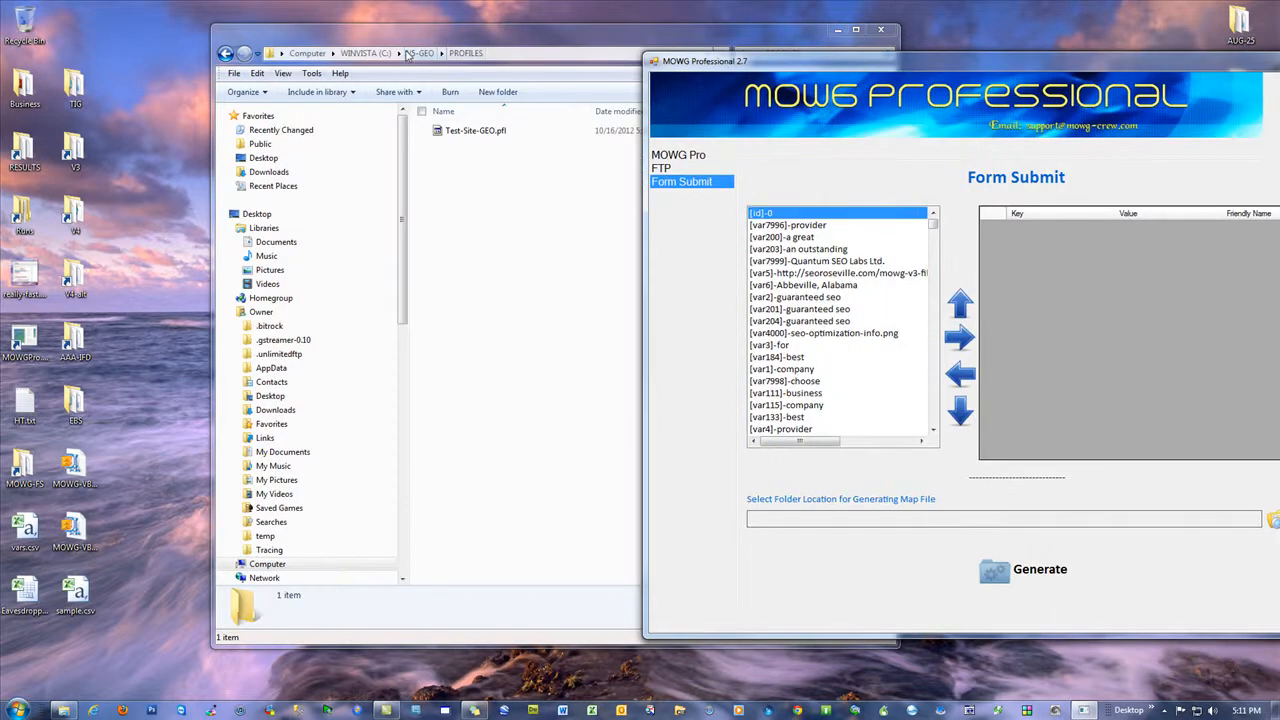
click(416, 53)
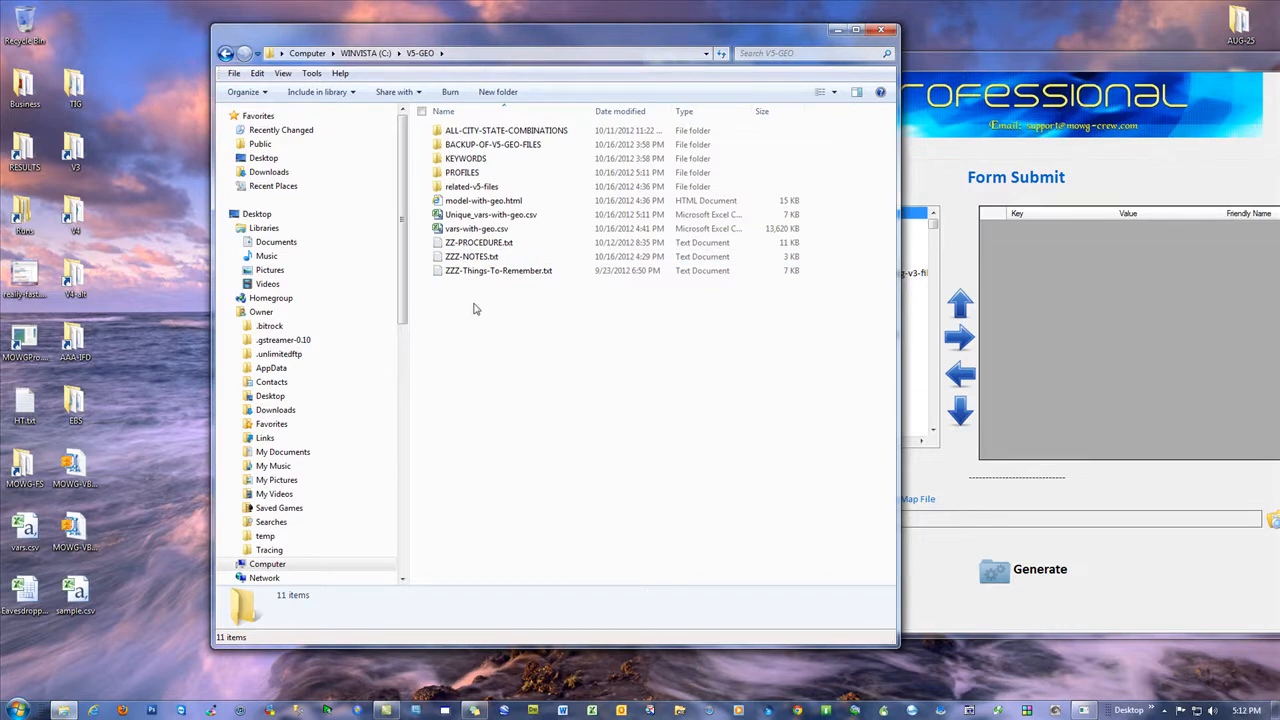
double_click(492, 257)
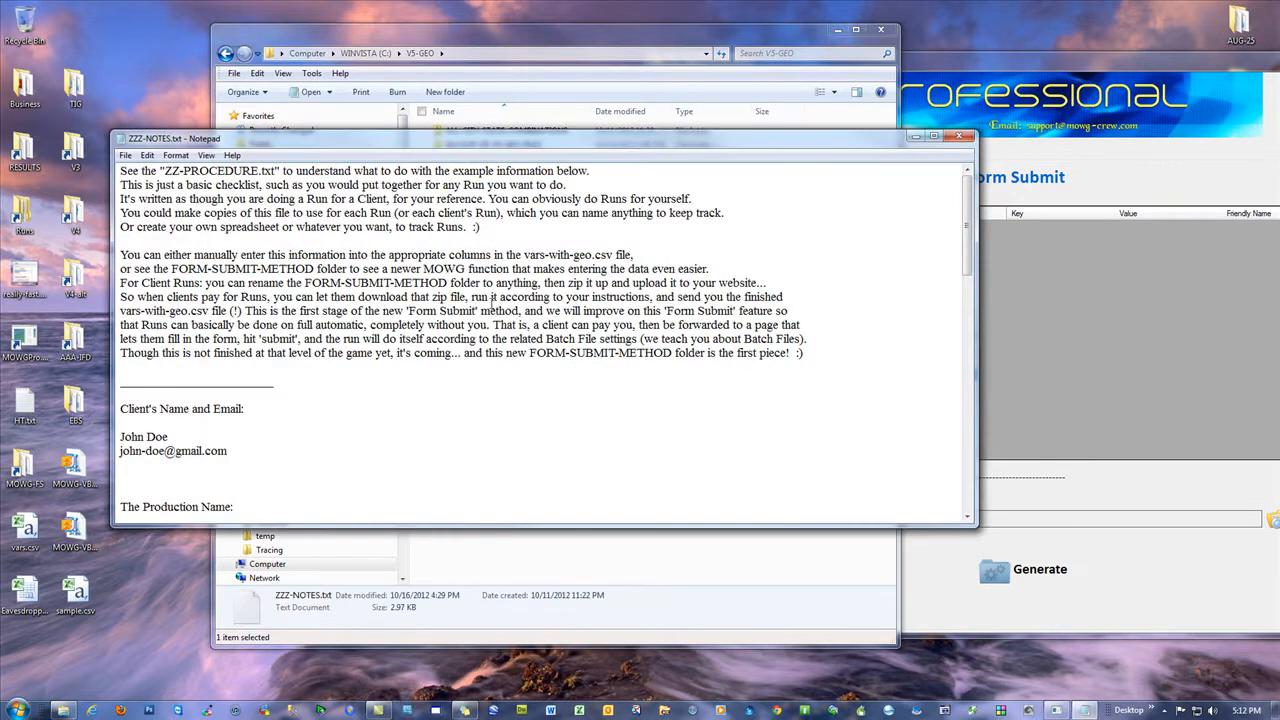
Step: Read the notes checklist, highlighting the "ACME Window Washing" production name and the example destination URL
scroll(452, 426, down, 3)
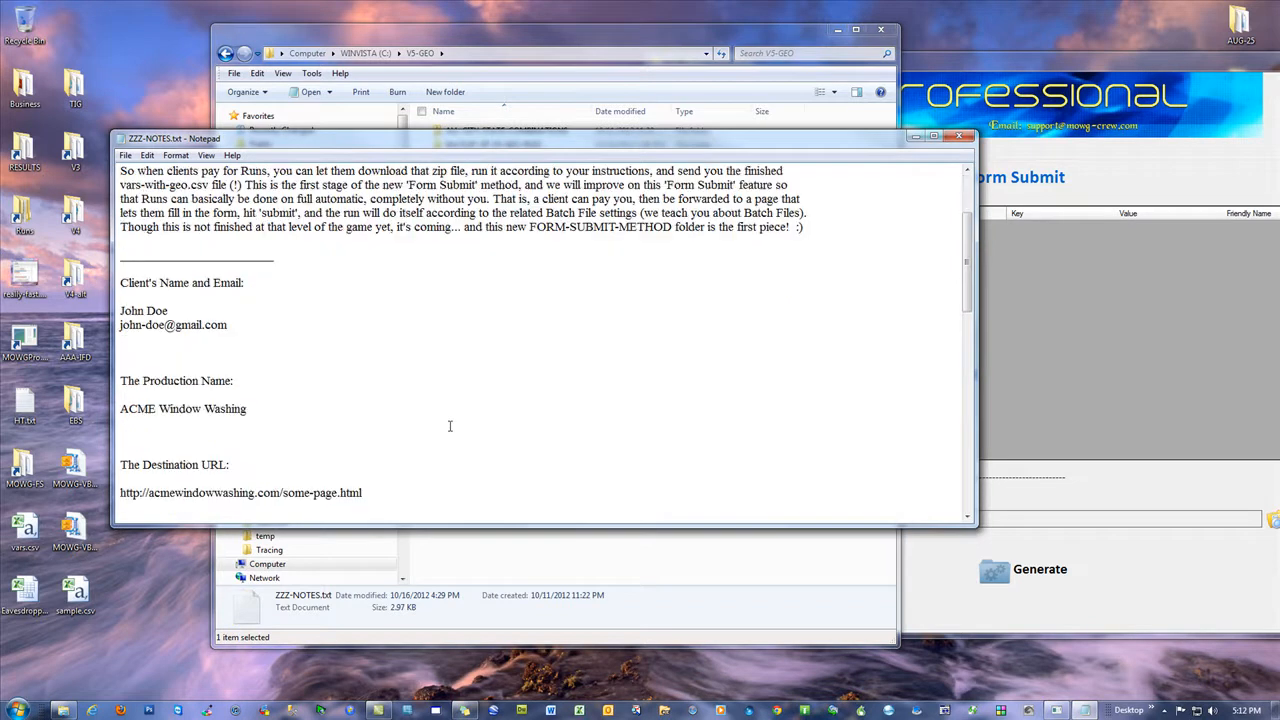
drag(294, 405, 121, 409)
click(317, 390)
scroll(436, 410, down, 3)
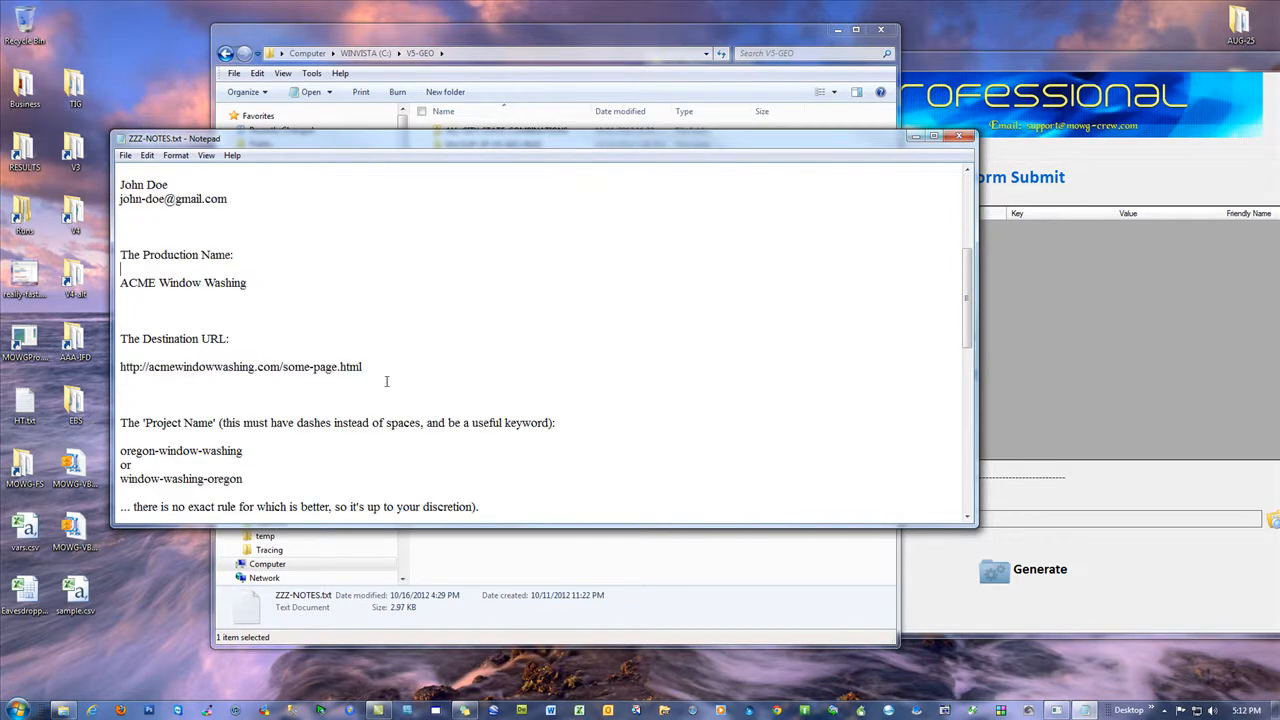
drag(363, 367, 121, 370)
click(457, 354)
scroll(469, 359, up, 3)
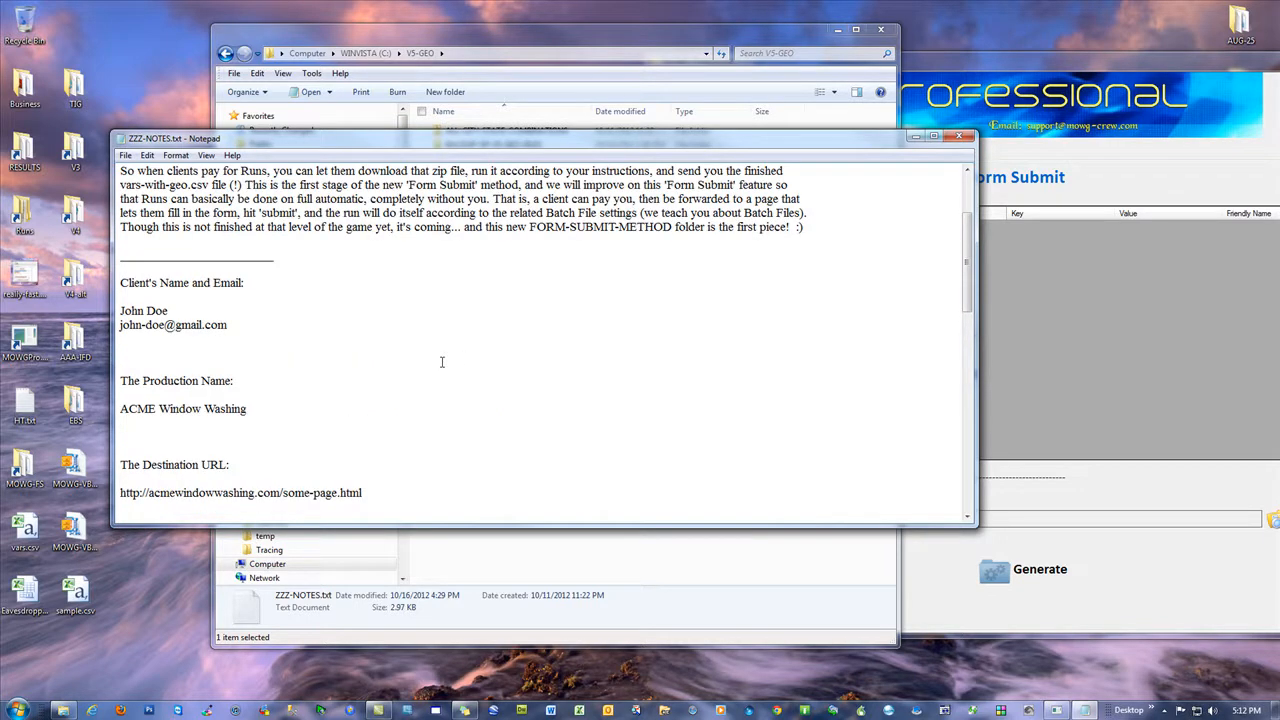
Step: Highlight the production name entry and compare the "The Production Name:" and "The Destination URL:" headings in the notes
click(223, 397)
drag(289, 409, 121, 409)
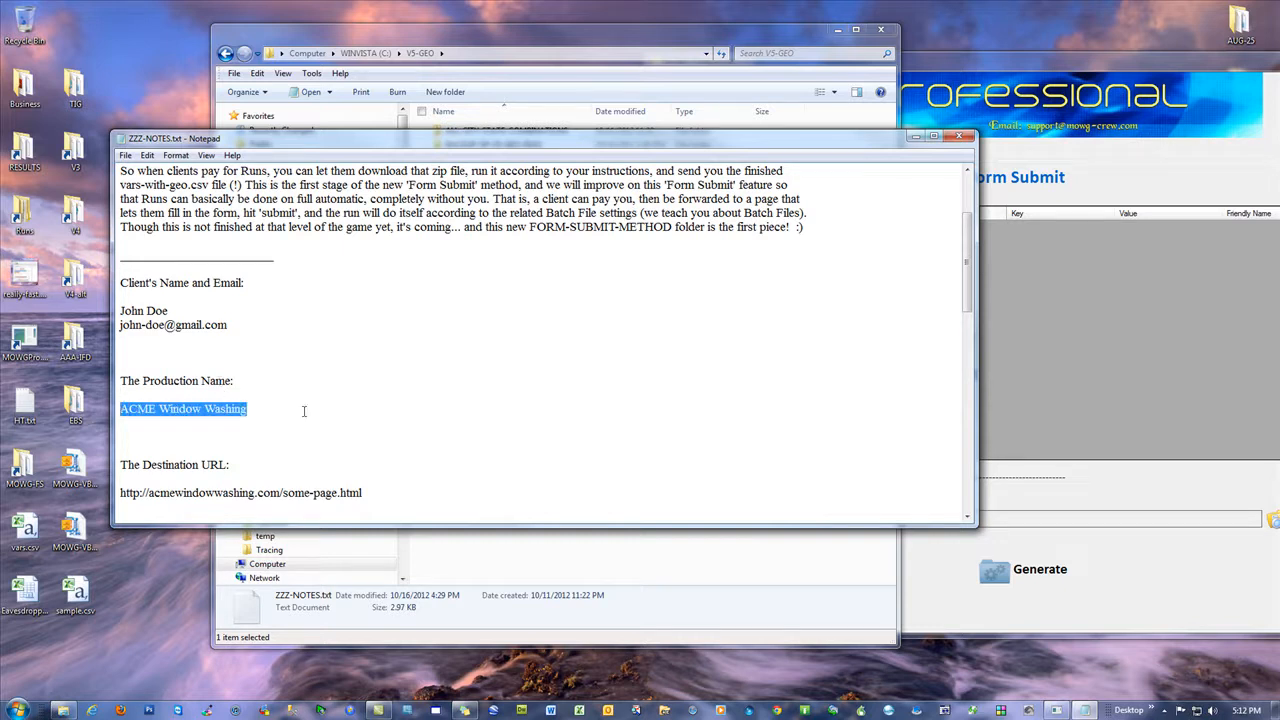
drag(240, 381, 120, 381)
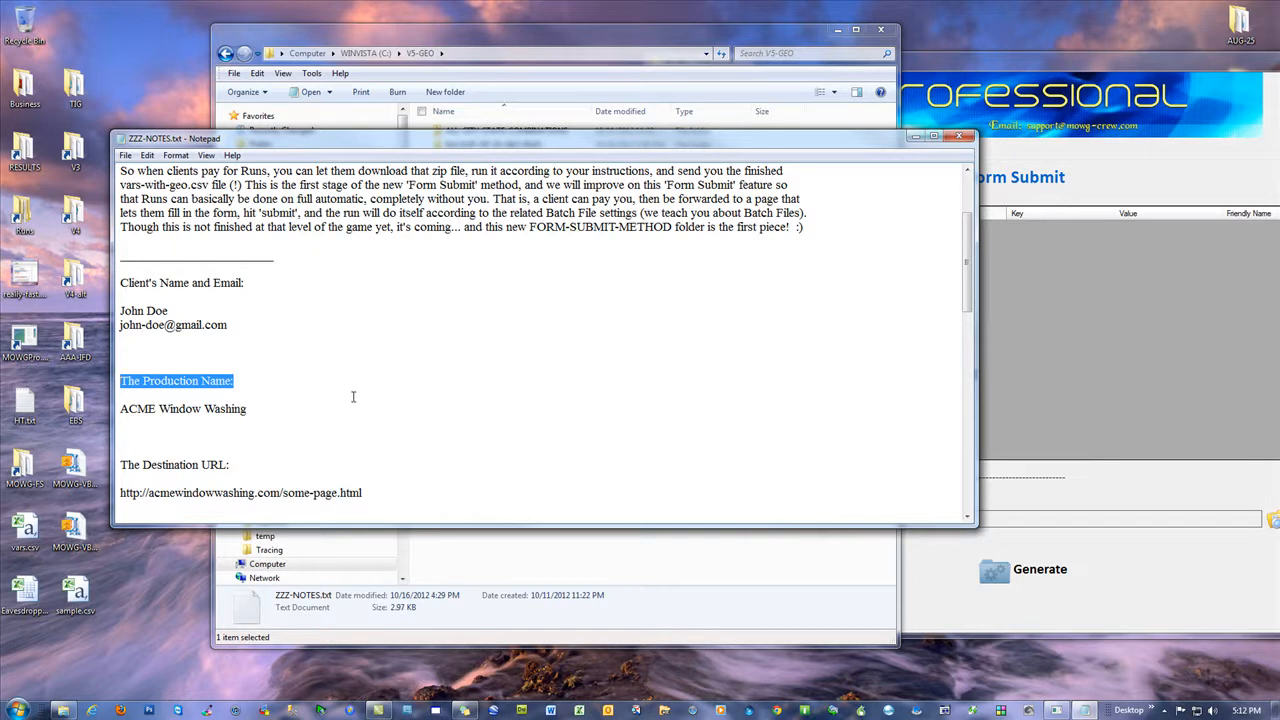
drag(230, 464, 123, 464)
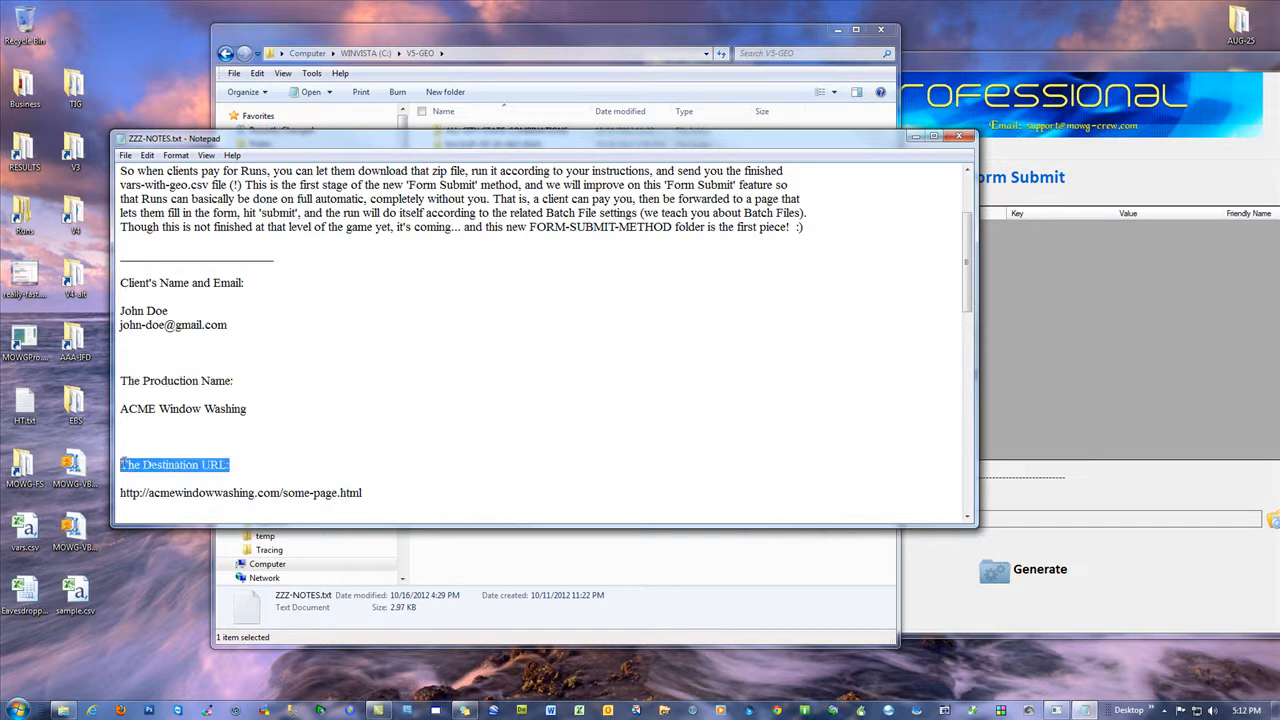
drag(250, 384, 116, 388)
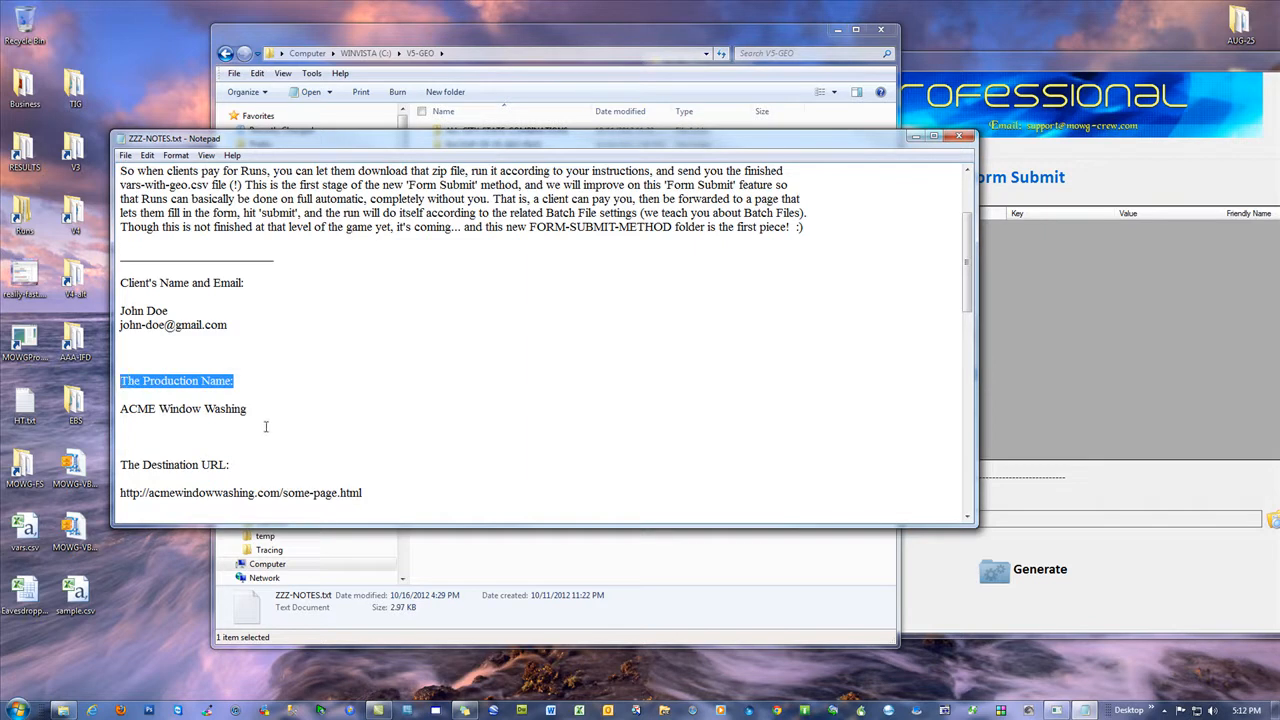
drag(234, 465, 120, 465)
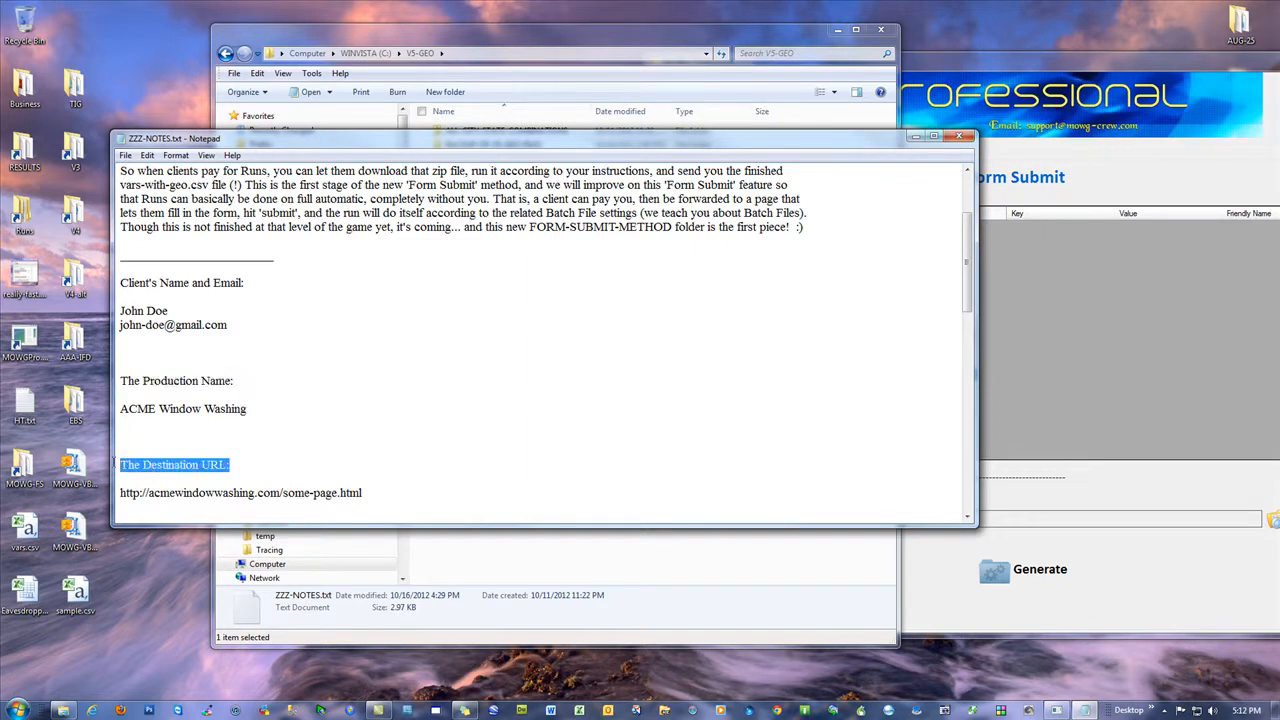
Step: Read the 'Project Name' section of the notes, highlighting the oregon-window-washing and window-washing-oregon examples
scroll(422, 392, down, 3)
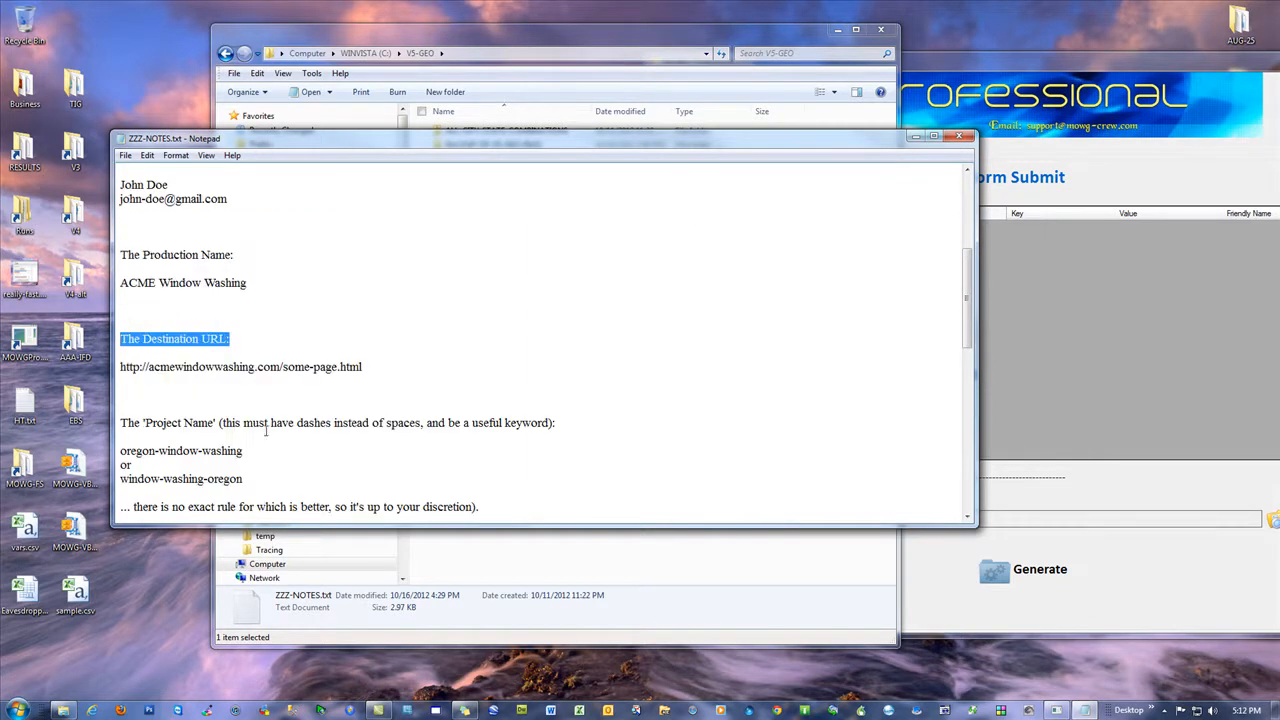
scroll(466, 395, down, 3)
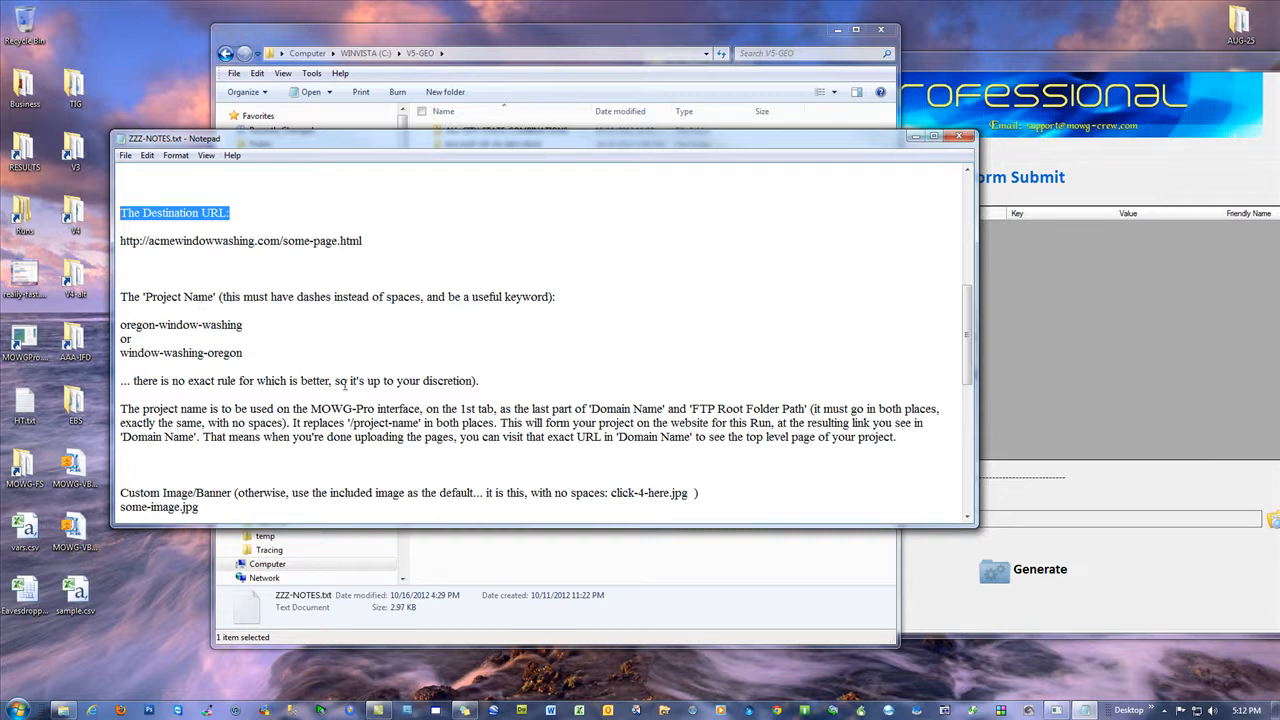
scroll(358, 392, down, 3)
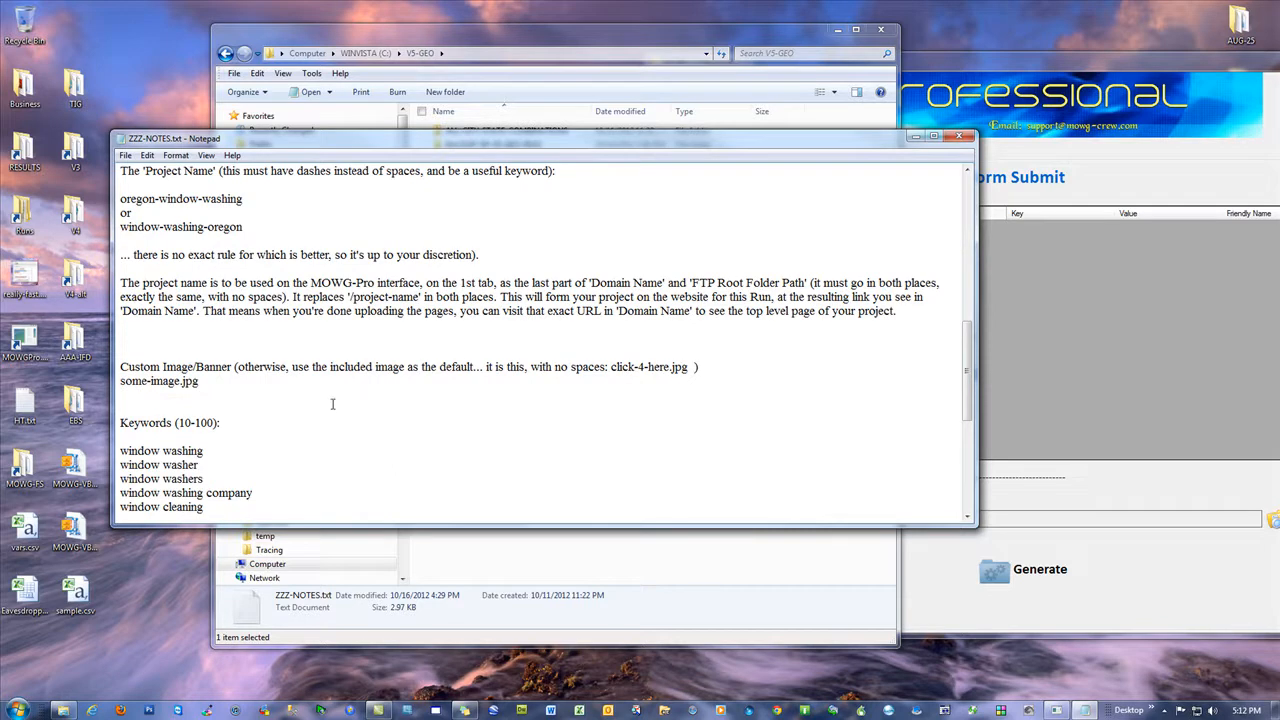
drag(250, 228, 120, 198)
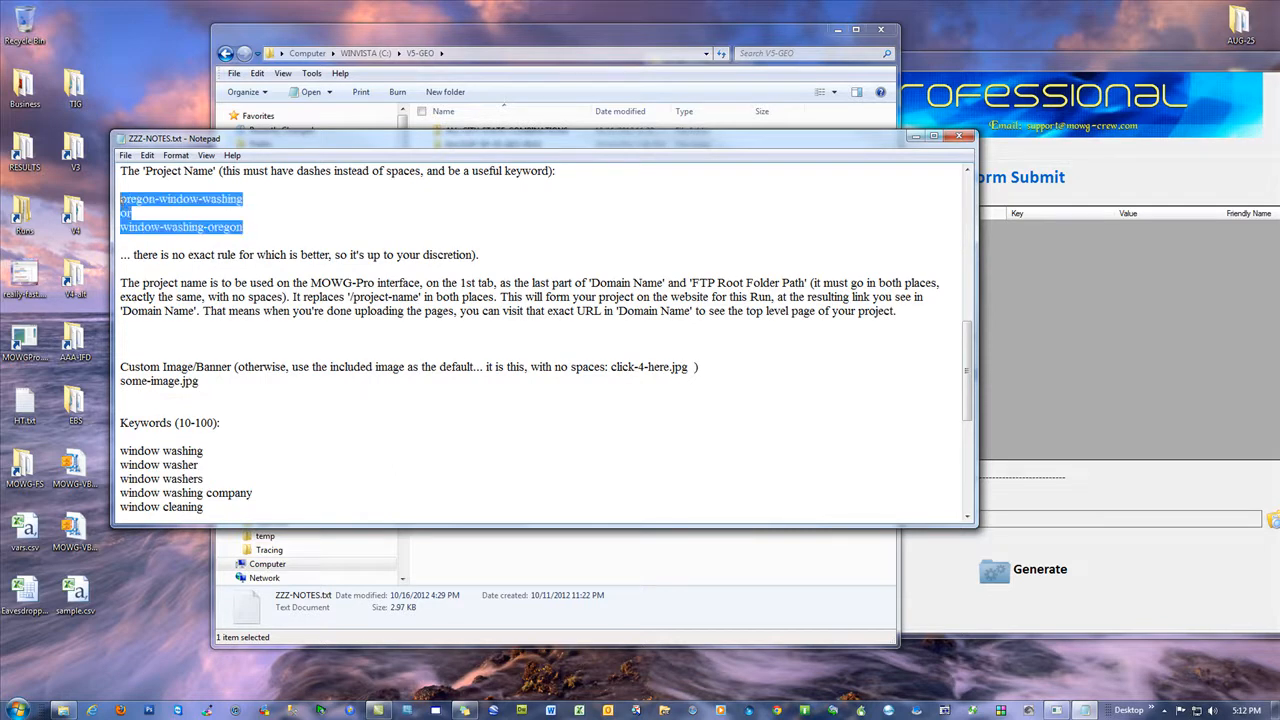
click(330, 204)
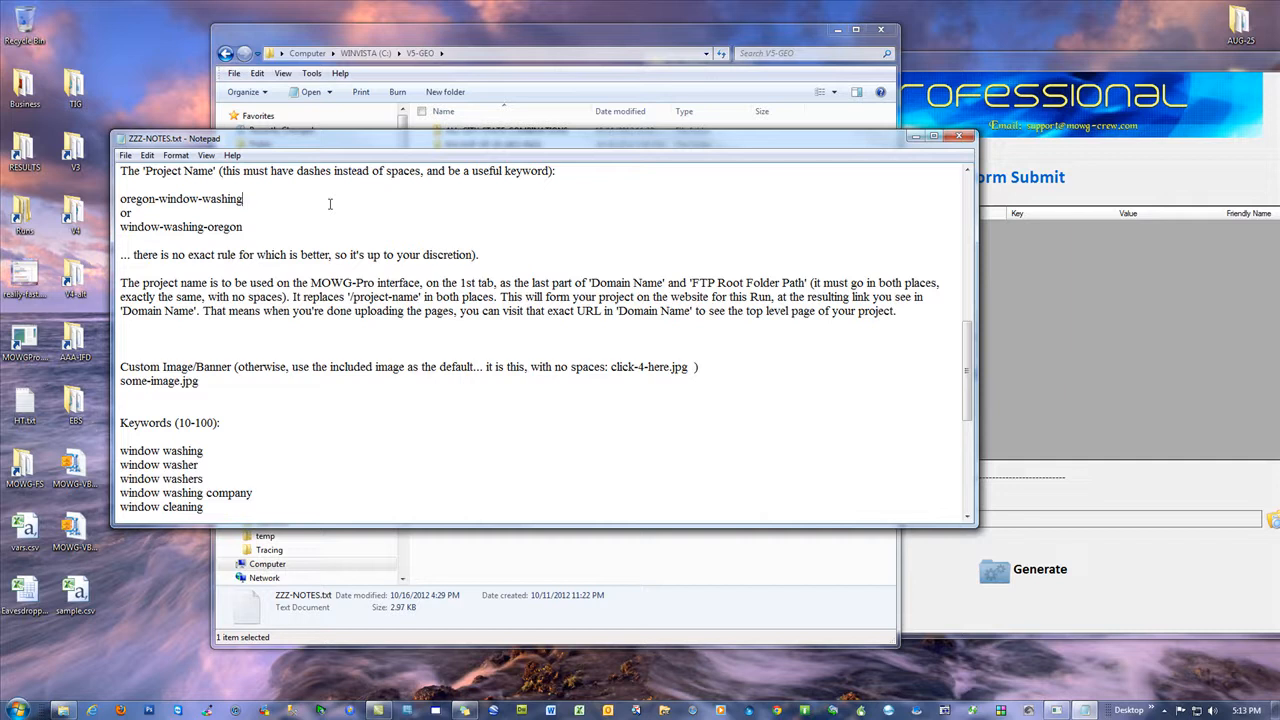
Step: Examine the Custom Image/Banner entry in the notes and highlight the default image name click-4-here.jpg
drag(211, 367, 120, 381)
click(206, 381)
drag(689, 367, 610, 367)
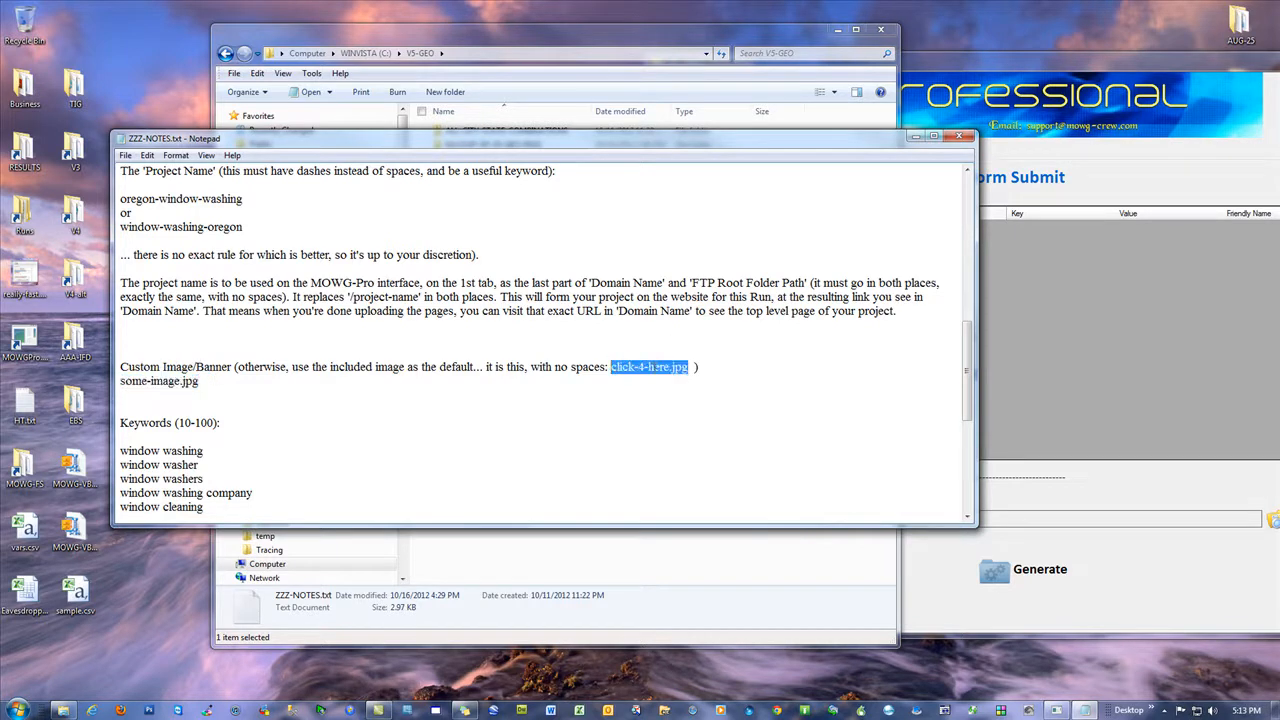
Step: Highlight the placeholder some-image.jpg in the notes and open the related-v5-files folder inside V5-GEO
drag(200, 381, 120, 381)
click(425, 55)
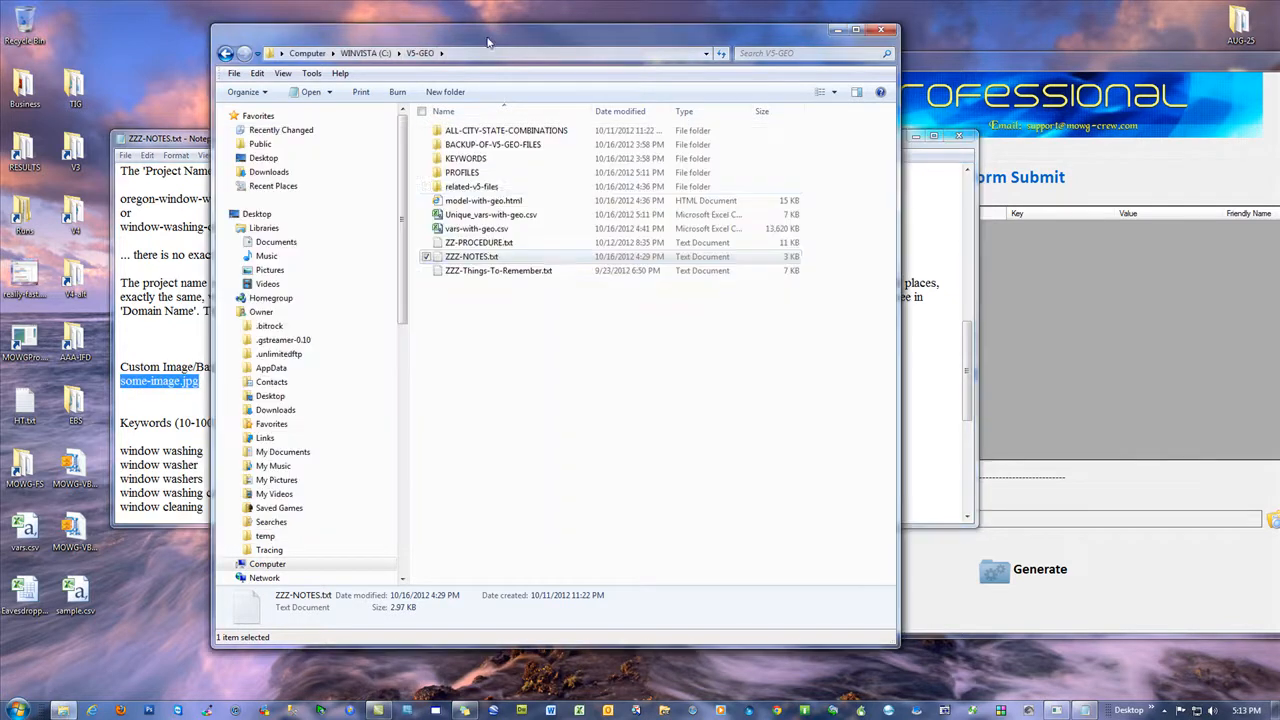
double_click(485, 187)
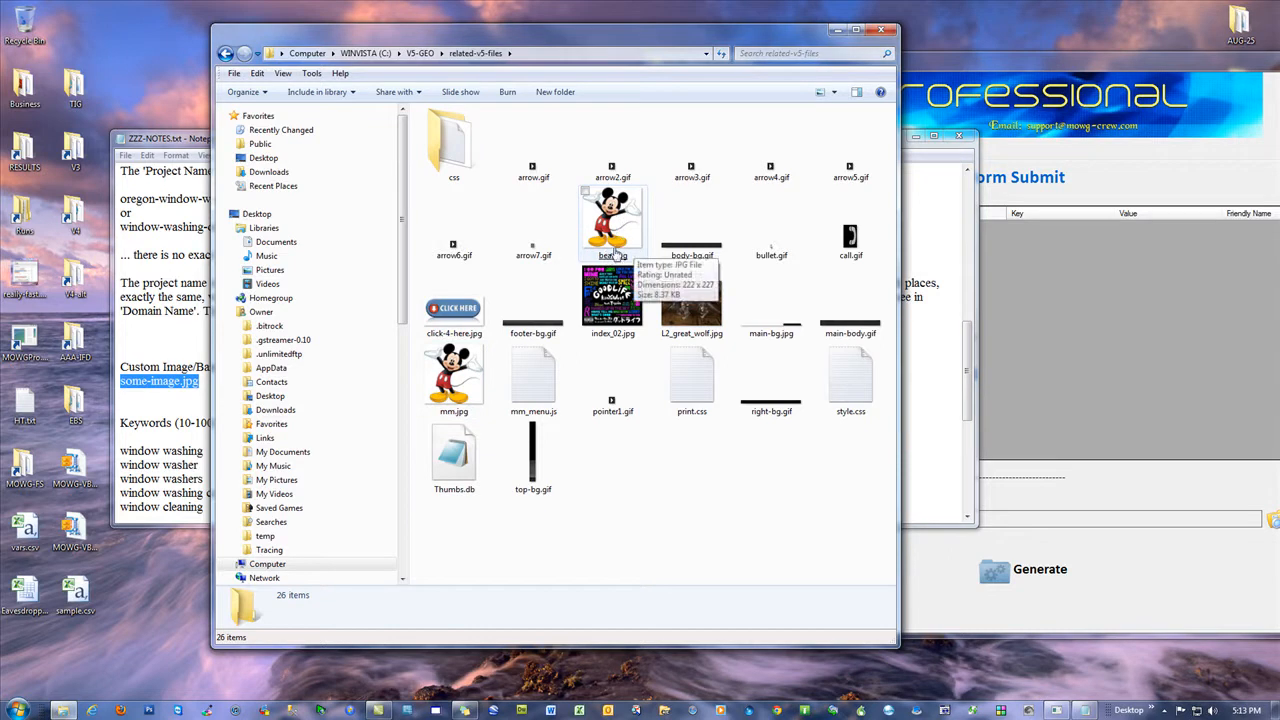
Step: Replace some-image.jpg with bear.jpg under the Custom Image/Banner entry in the notes
click(144, 408)
drag(182, 378, 118, 380)
text(bear.)
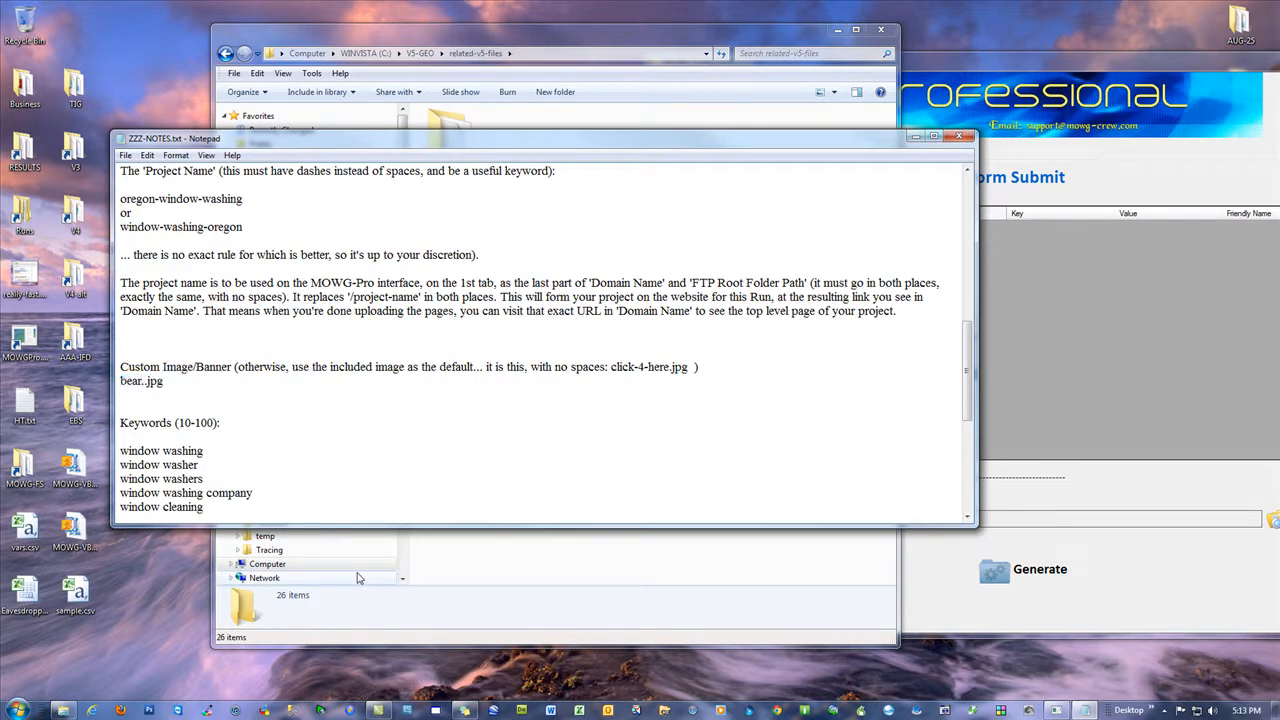
key(BackSpace)
Step: Duplicate bear.jpg in the related-v5-files folder and rename the copy mouse.jpg
click(622, 256)
right_click(622, 256)
click(655, 498)
right_click(668, 505)
click(692, 385)
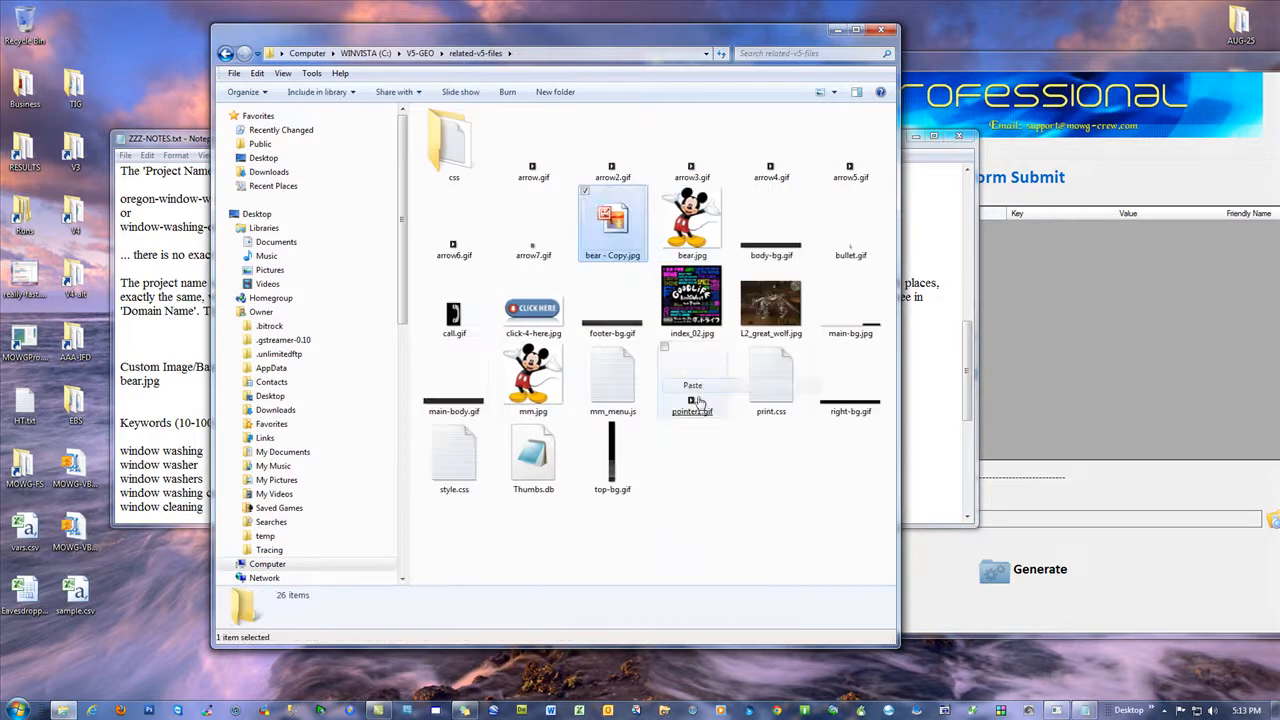
right_click(600, 219)
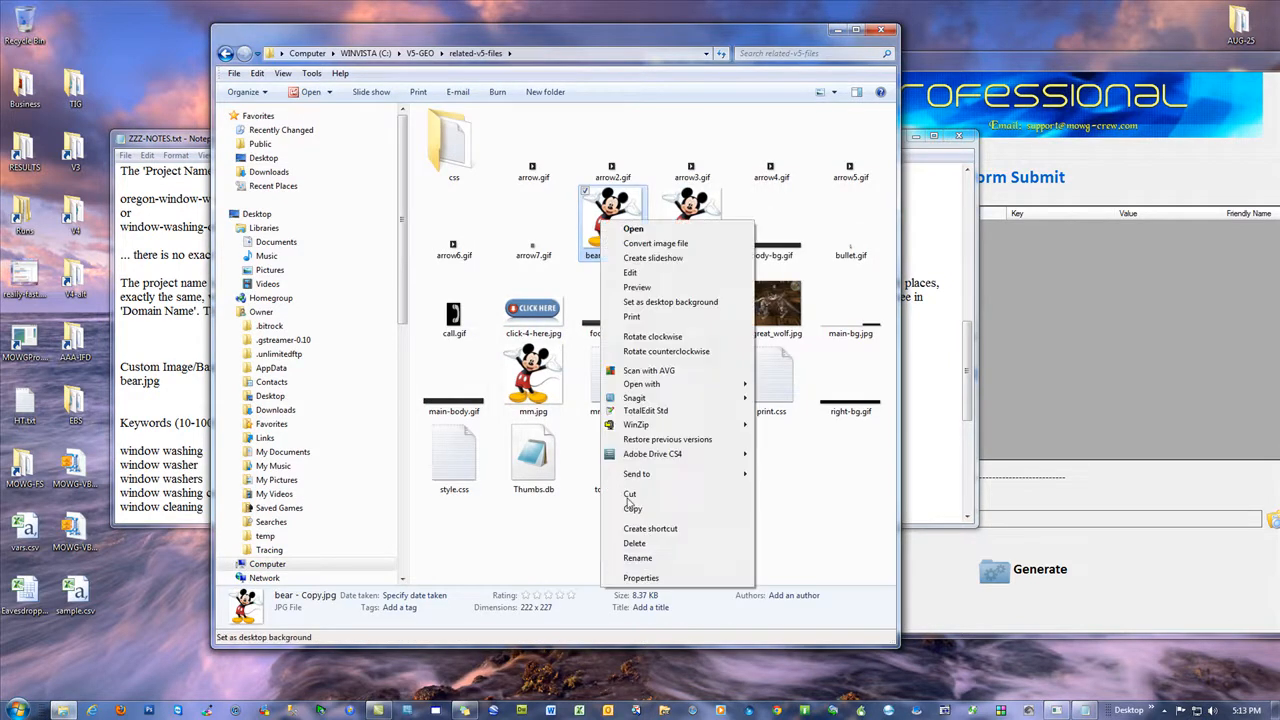
click(638, 558)
text(mouse)
key(Return)
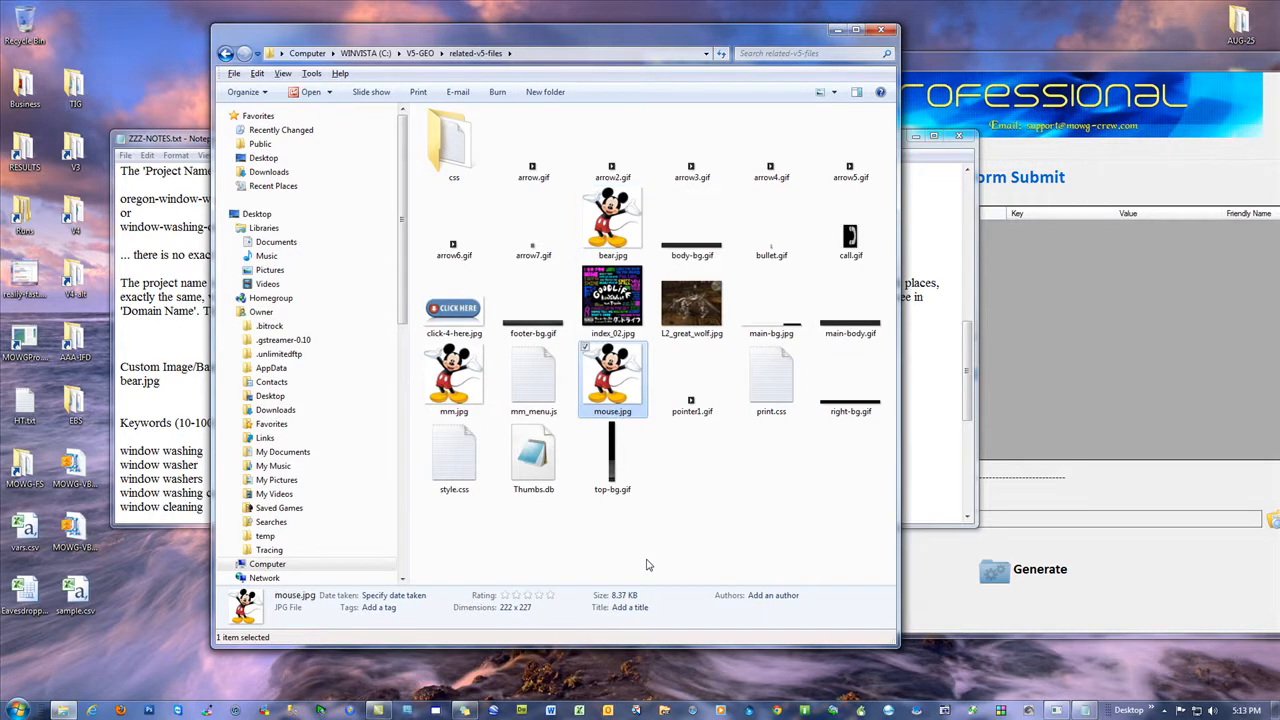
click(590, 582)
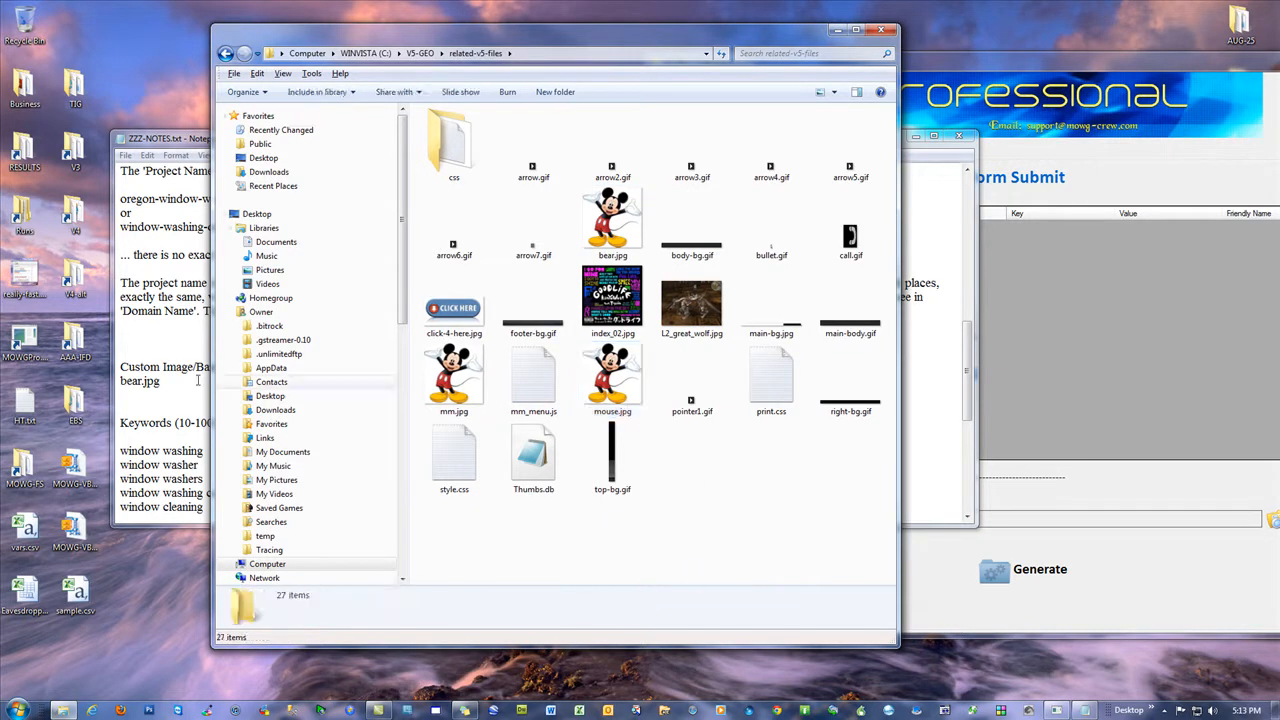
Step: Delete the original bear.jpg from the related-v5-files folder
right_click(616, 230)
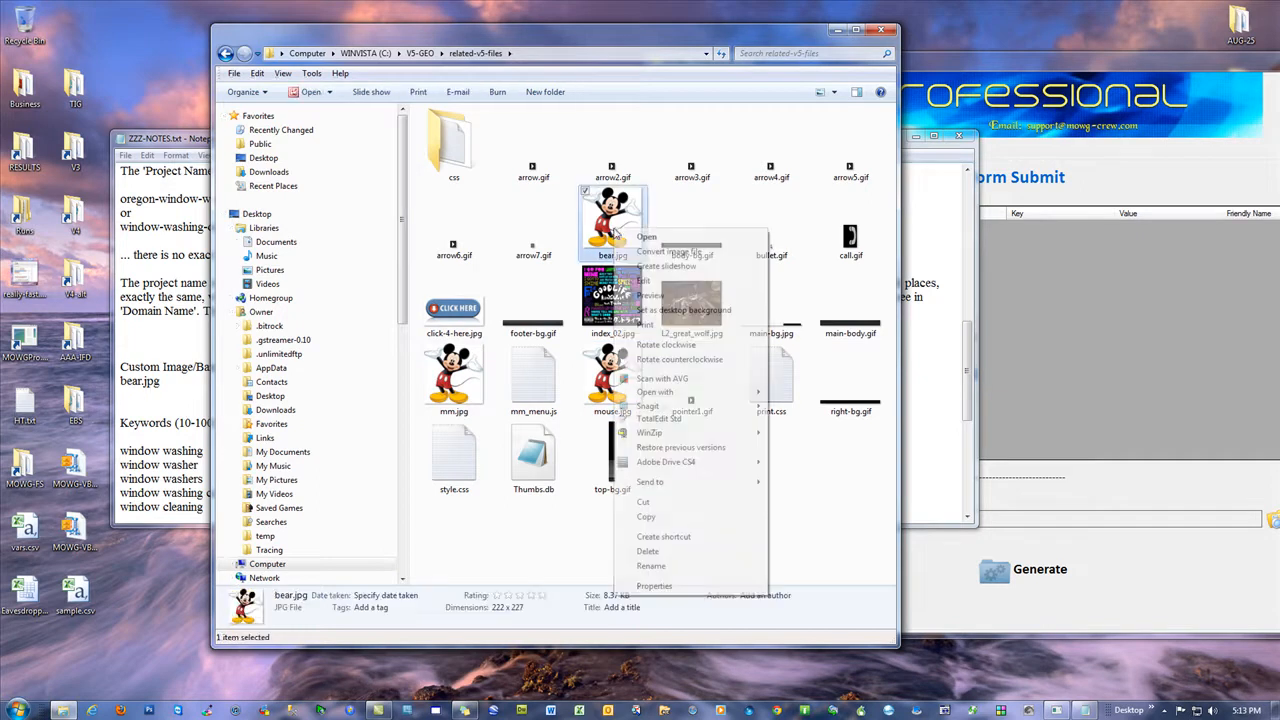
click(649, 551)
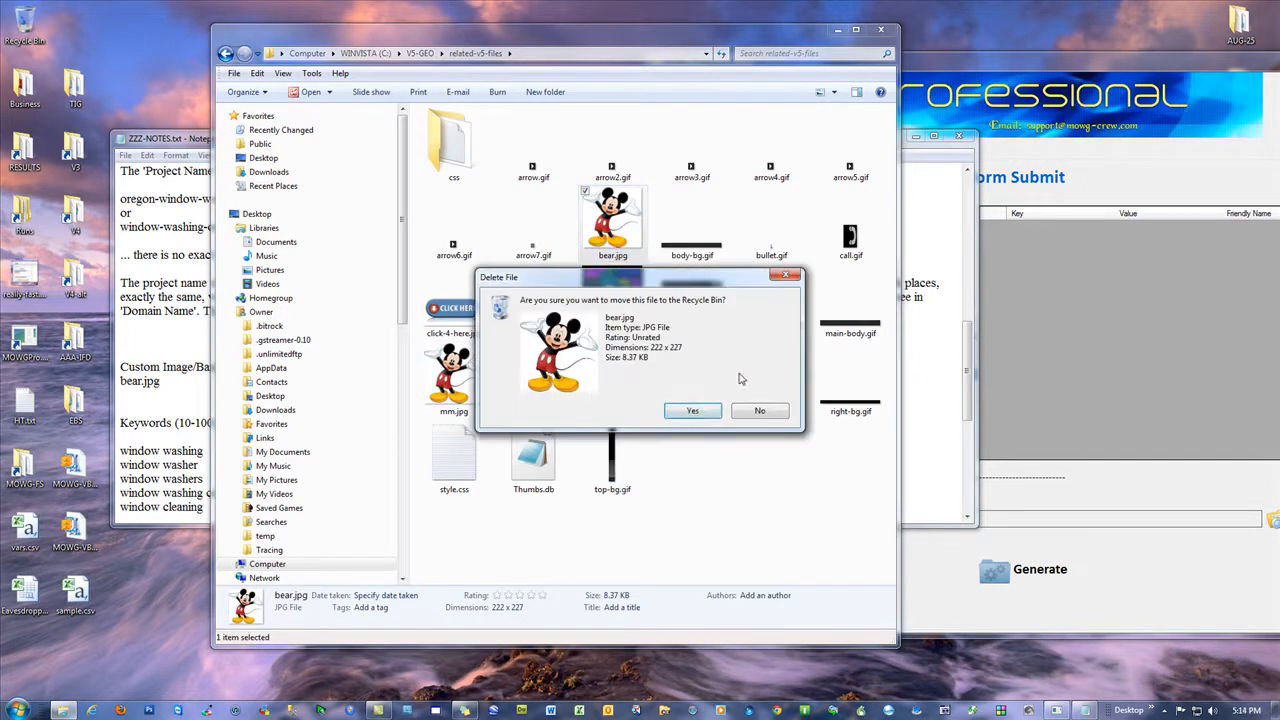
click(694, 411)
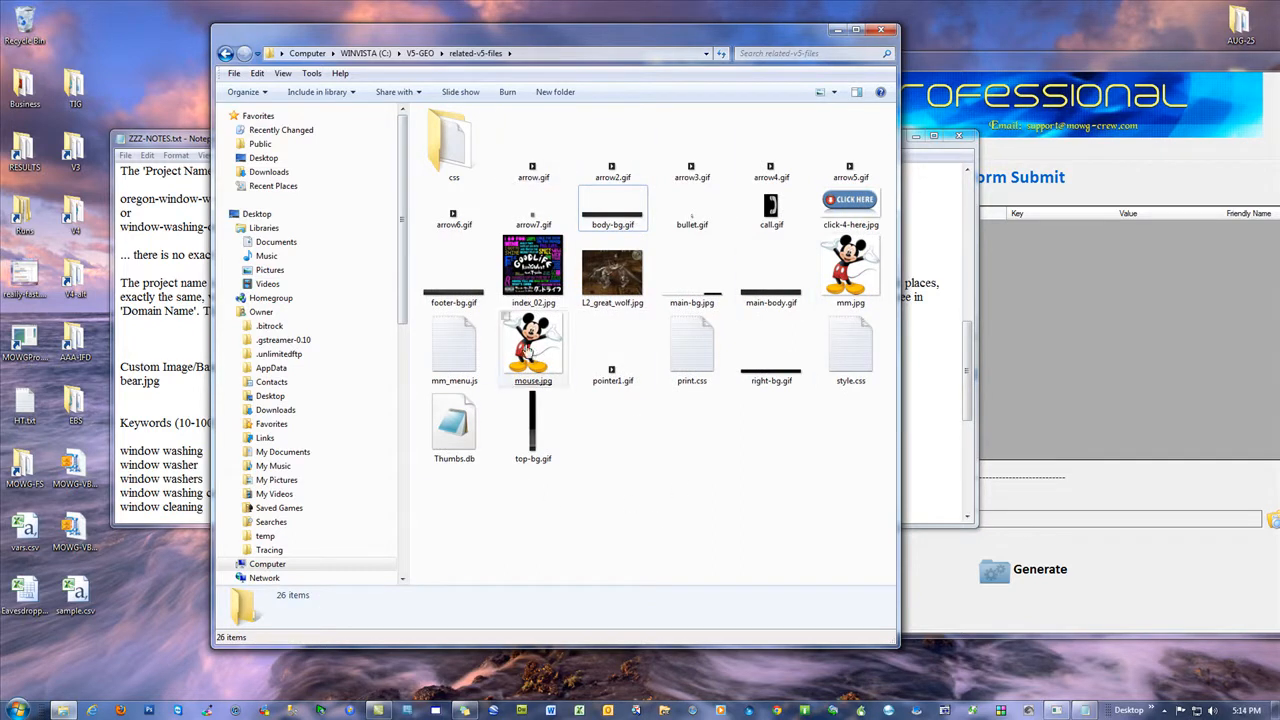
Step: Change the Custom Image/Banner file name in ZZZ-NOTES.txt to mouse.jpg
double_click(143, 381)
text(mouse)
click(413, 467)
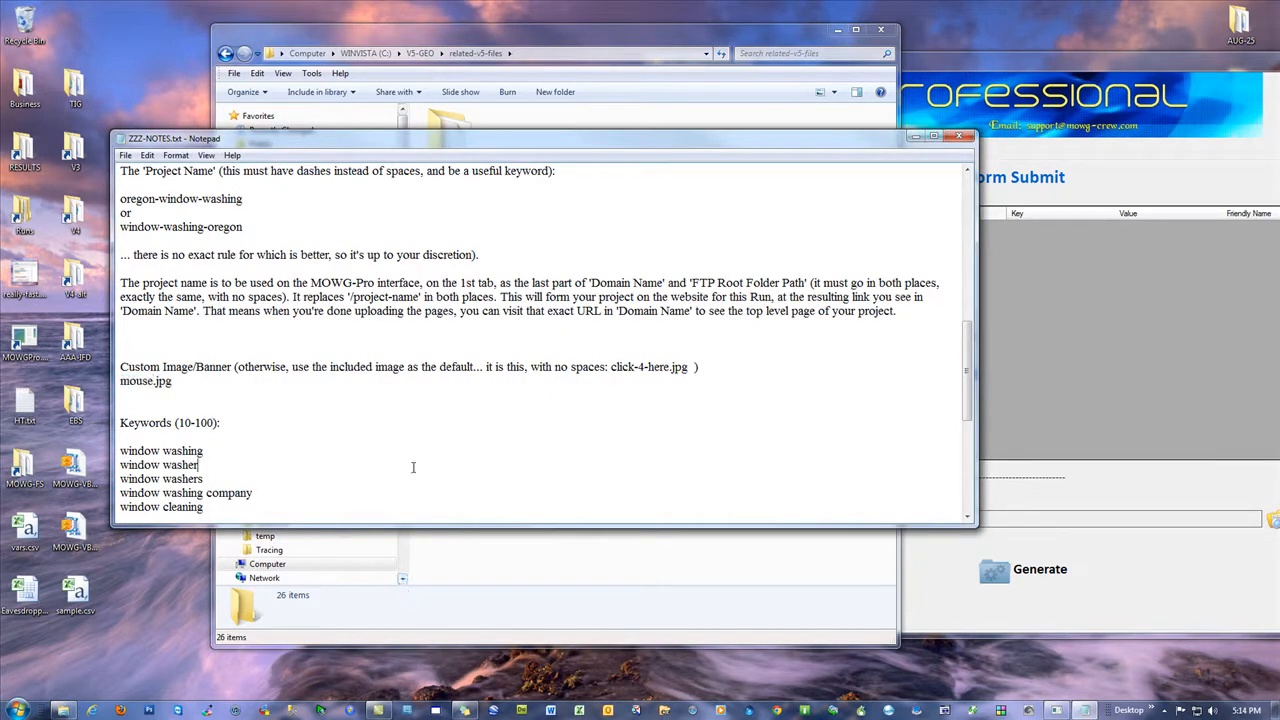
Step: Check that mouse.jpg is in related-v5-files, return to V5-GEO, and highlight the matching image name in the notes
click(420, 53)
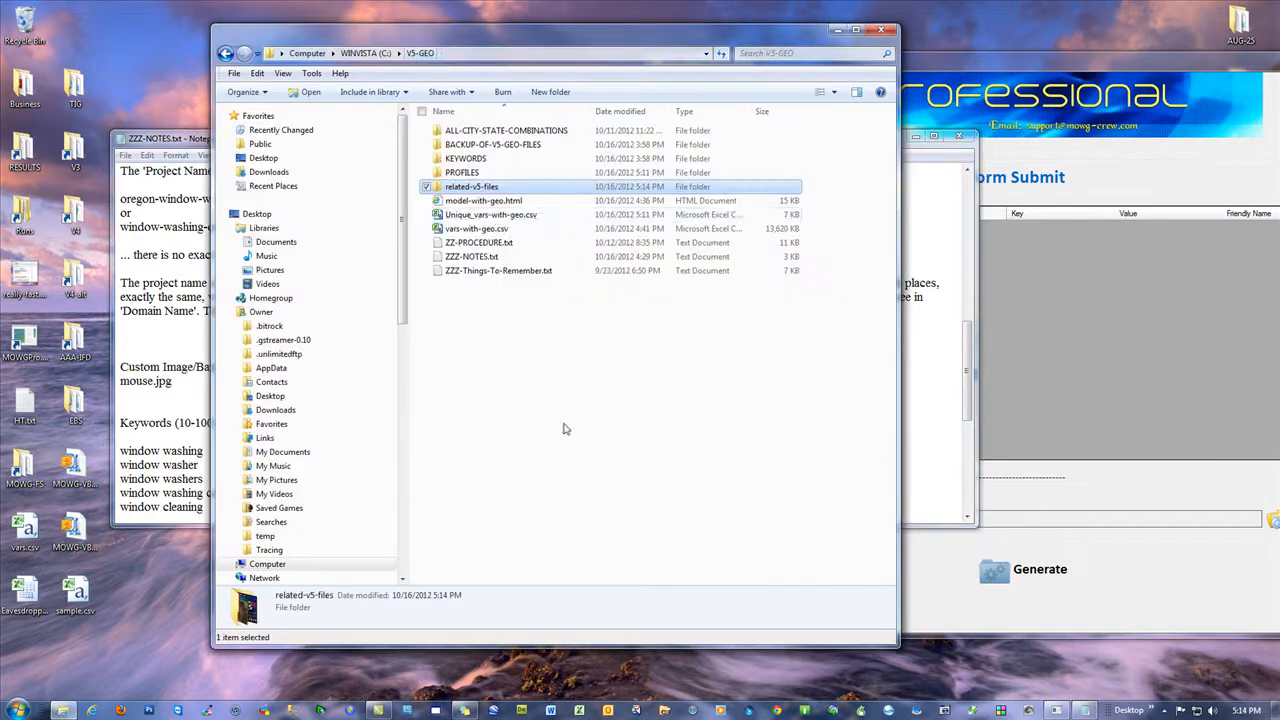
double_click(468, 188)
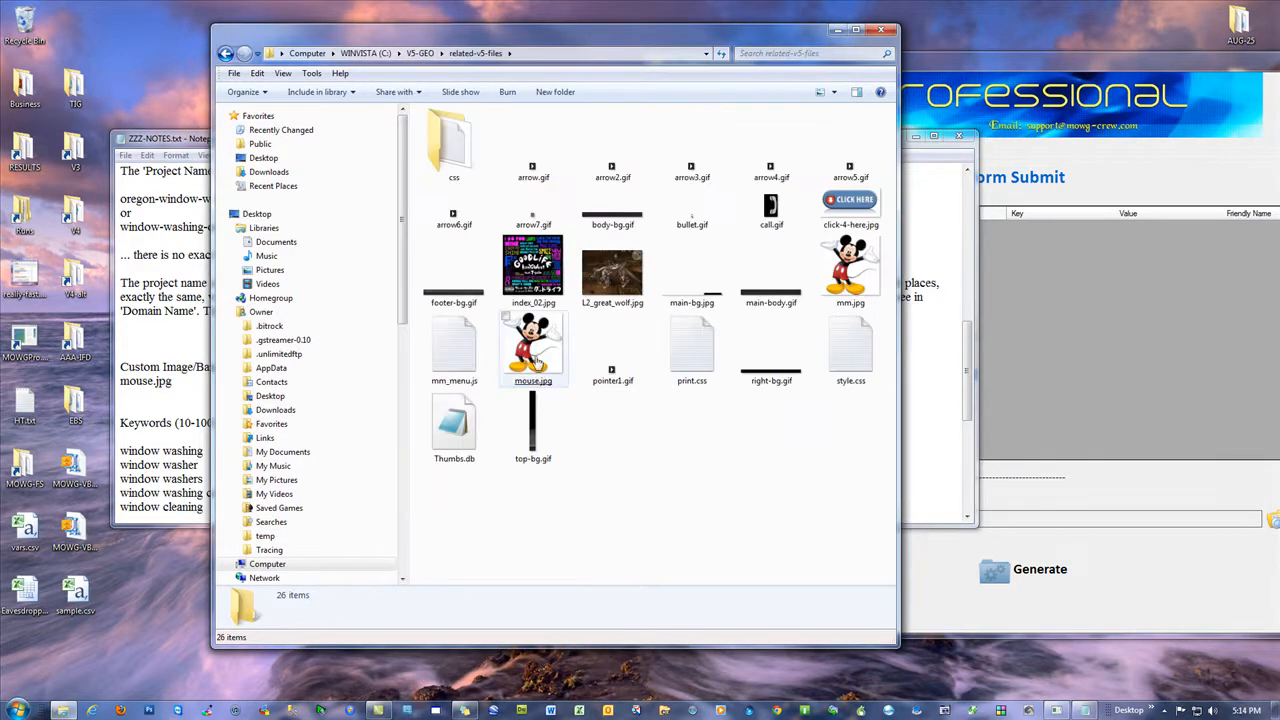
click(420, 53)
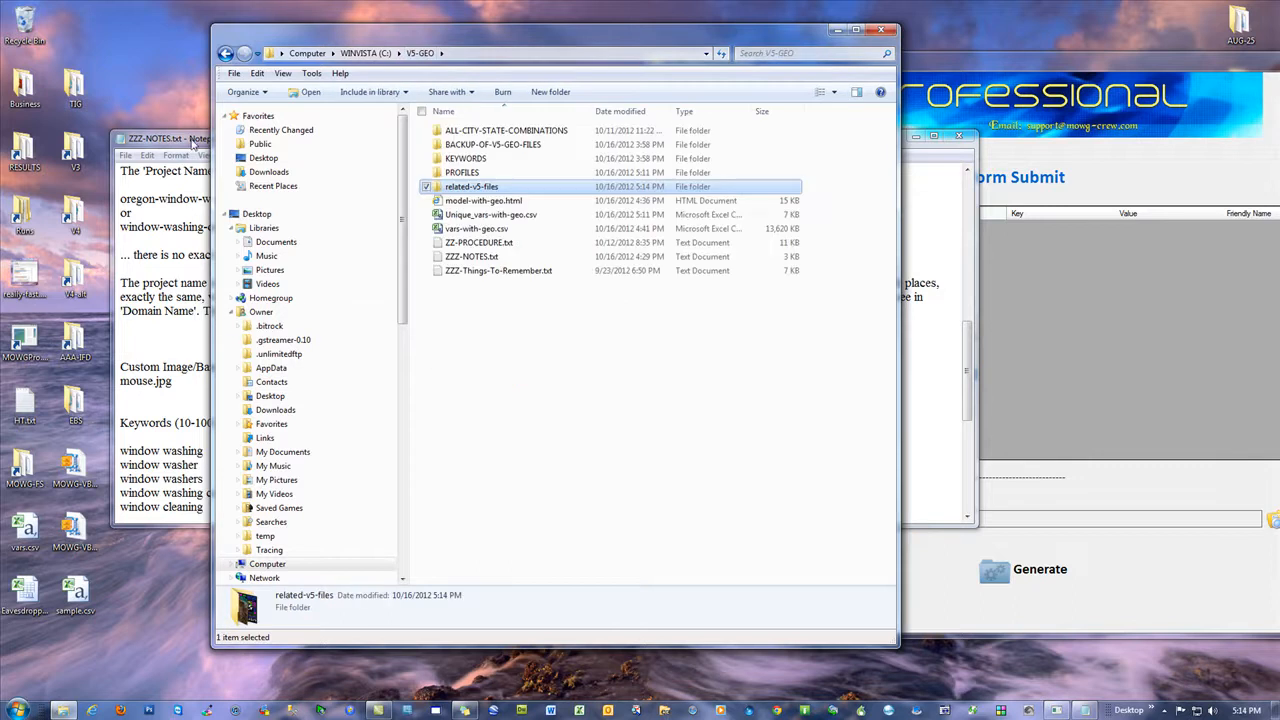
click(182, 141)
drag(174, 382, 119, 382)
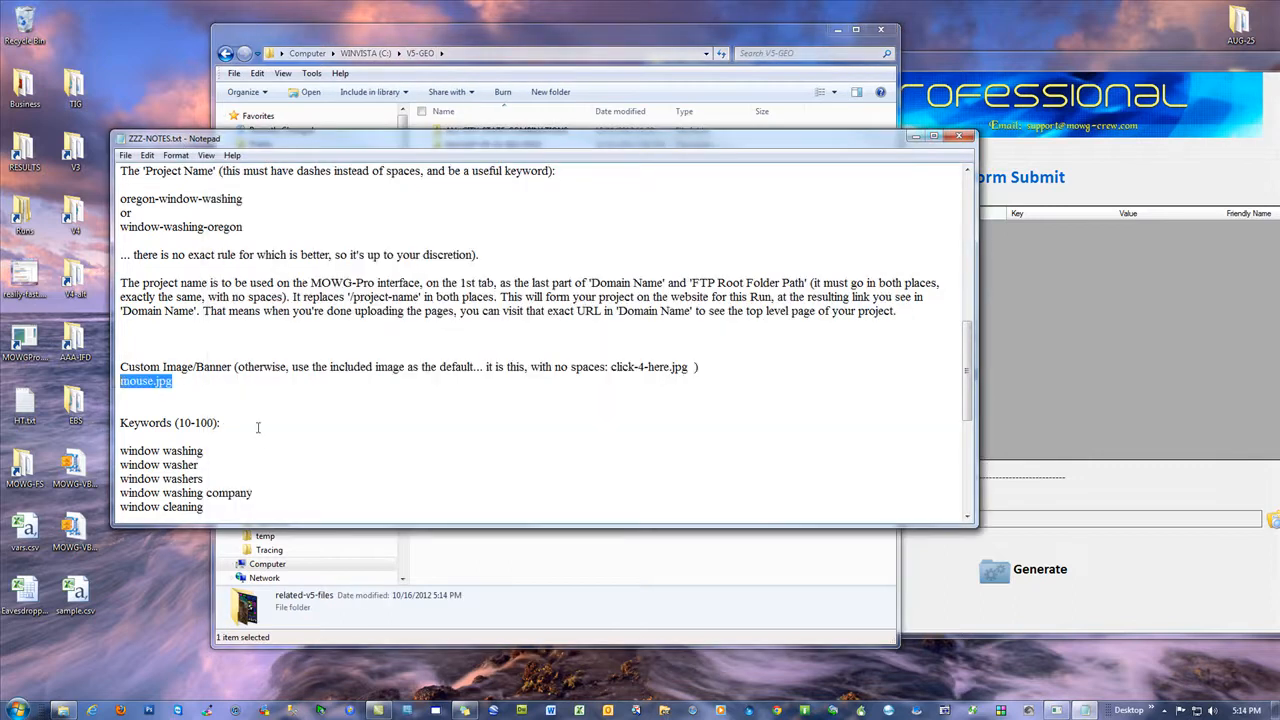
Step: Read the Keywords section of the notes and highlight its 10-100 range
scroll(278, 310, down, 3)
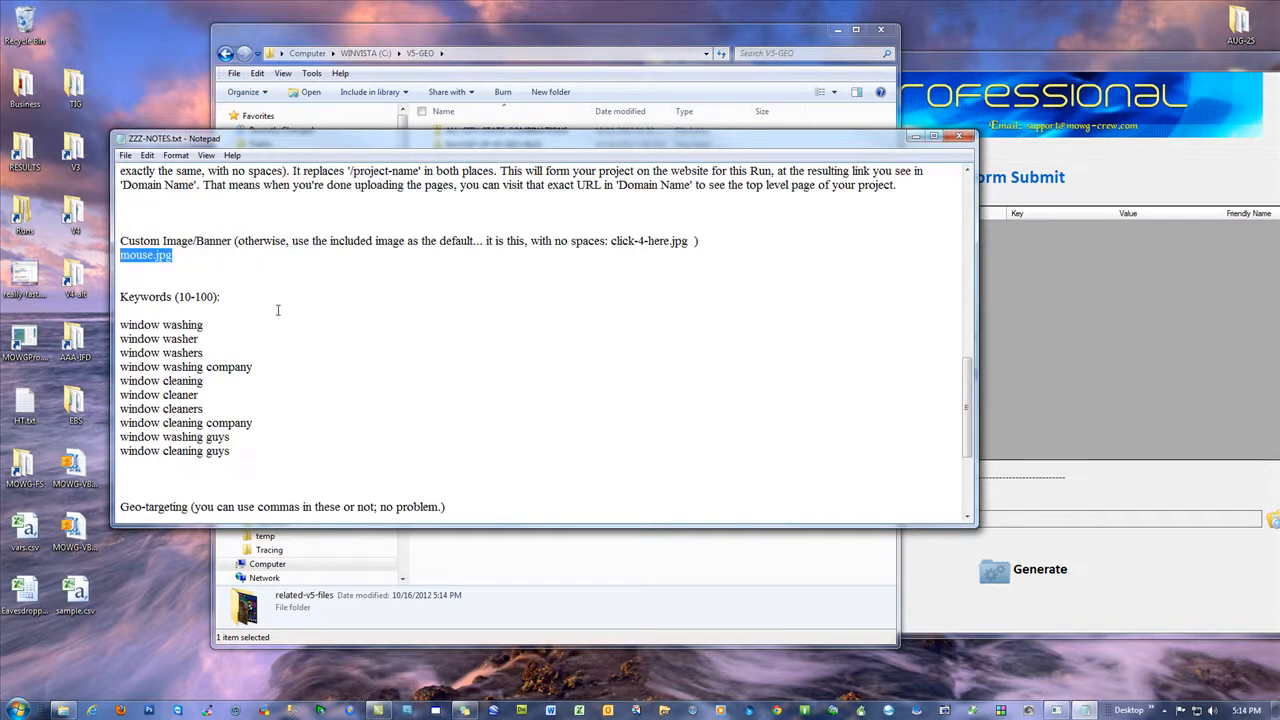
click(259, 450)
drag(214, 296, 178, 296)
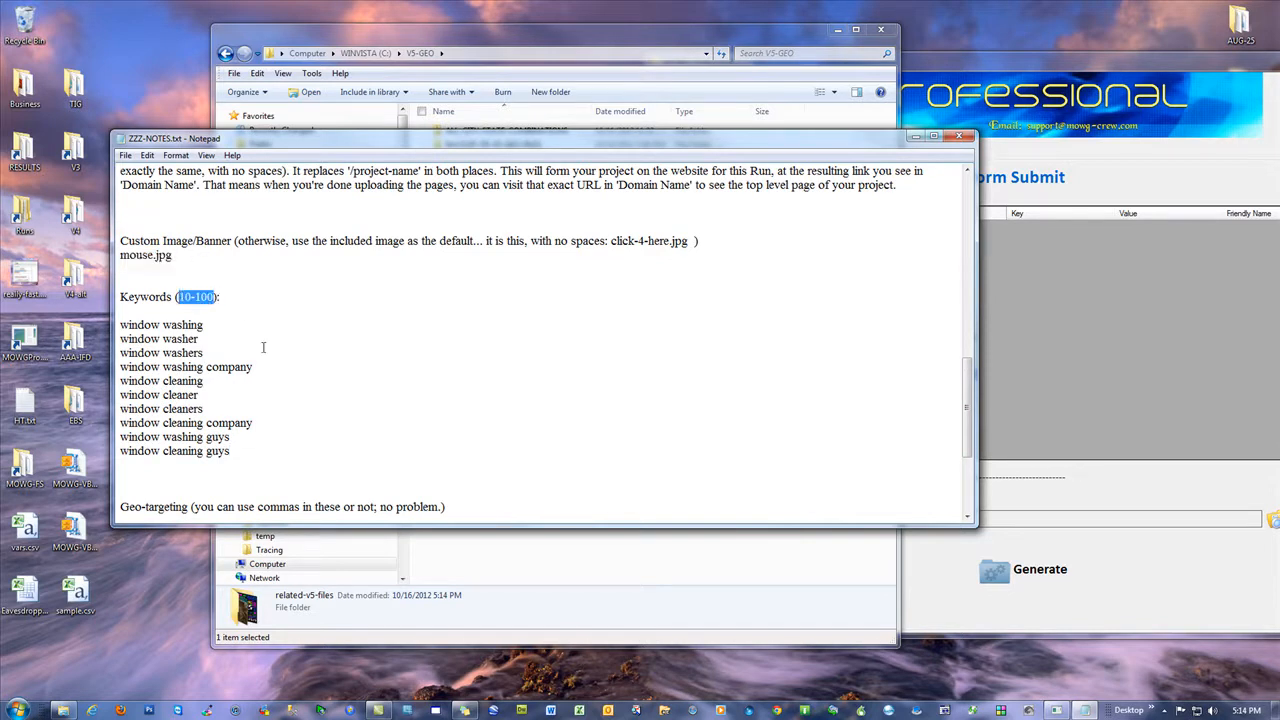
click(307, 325)
Step: Look through the ALL-CITY-STATE-COMBINATIONS folder's CSV files and return to the V5-GEO folder
click(1057, 63)
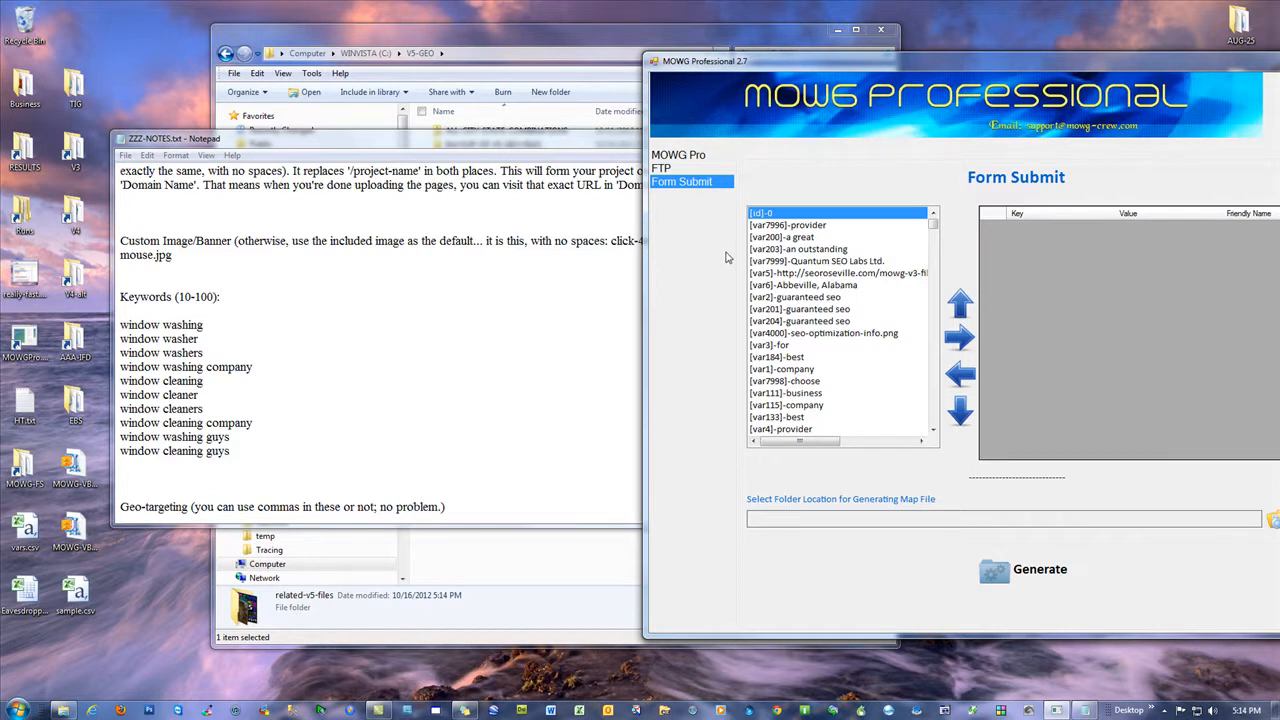
click(472, 45)
click(508, 136)
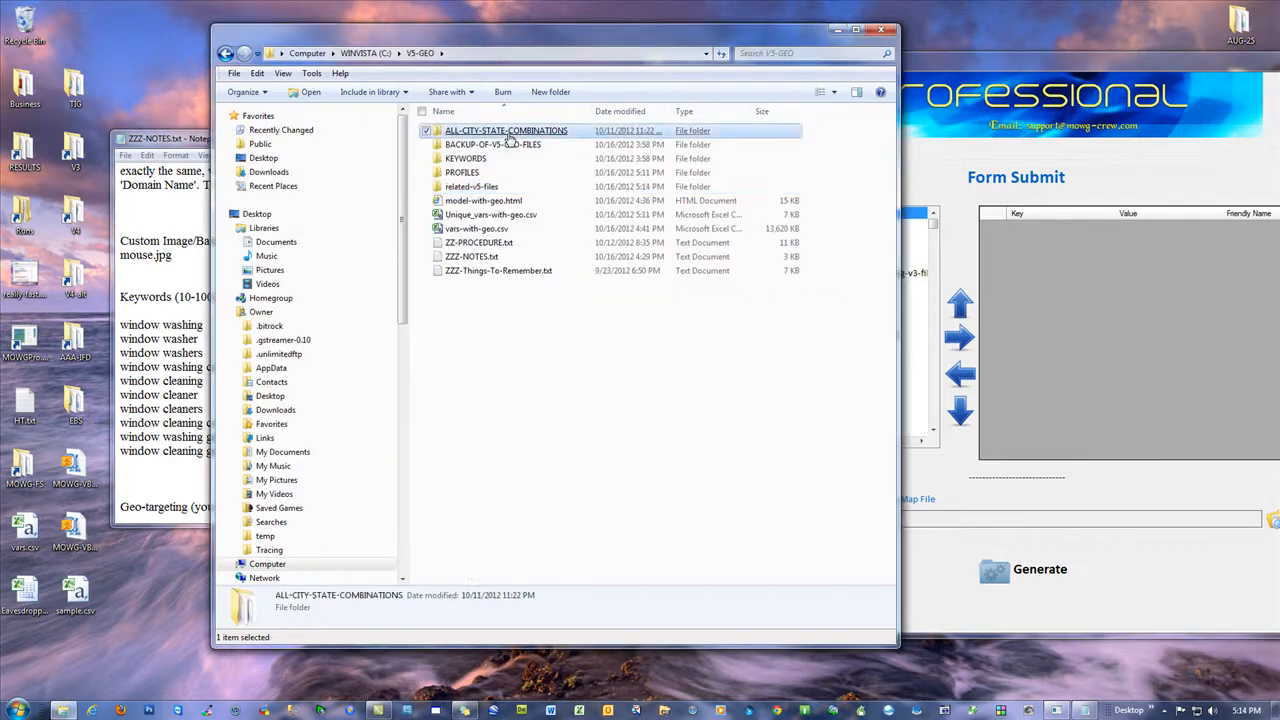
double_click(508, 134)
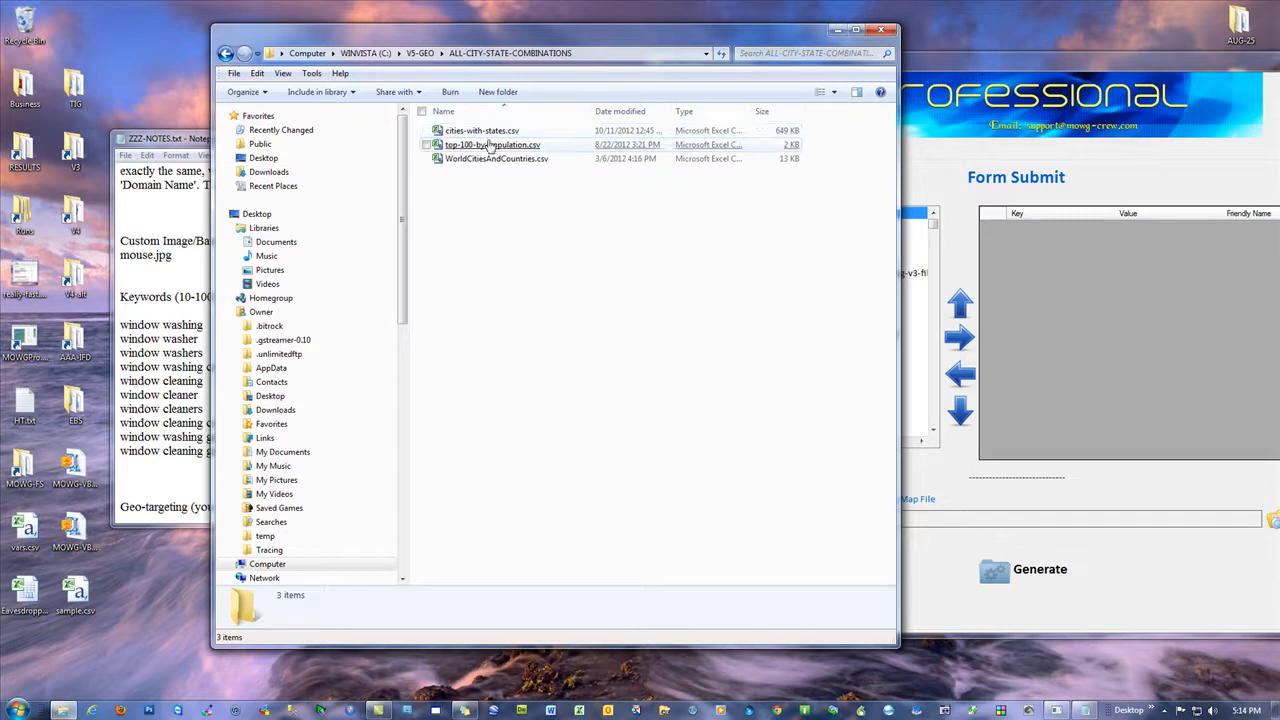
click(413, 54)
click(605, 386)
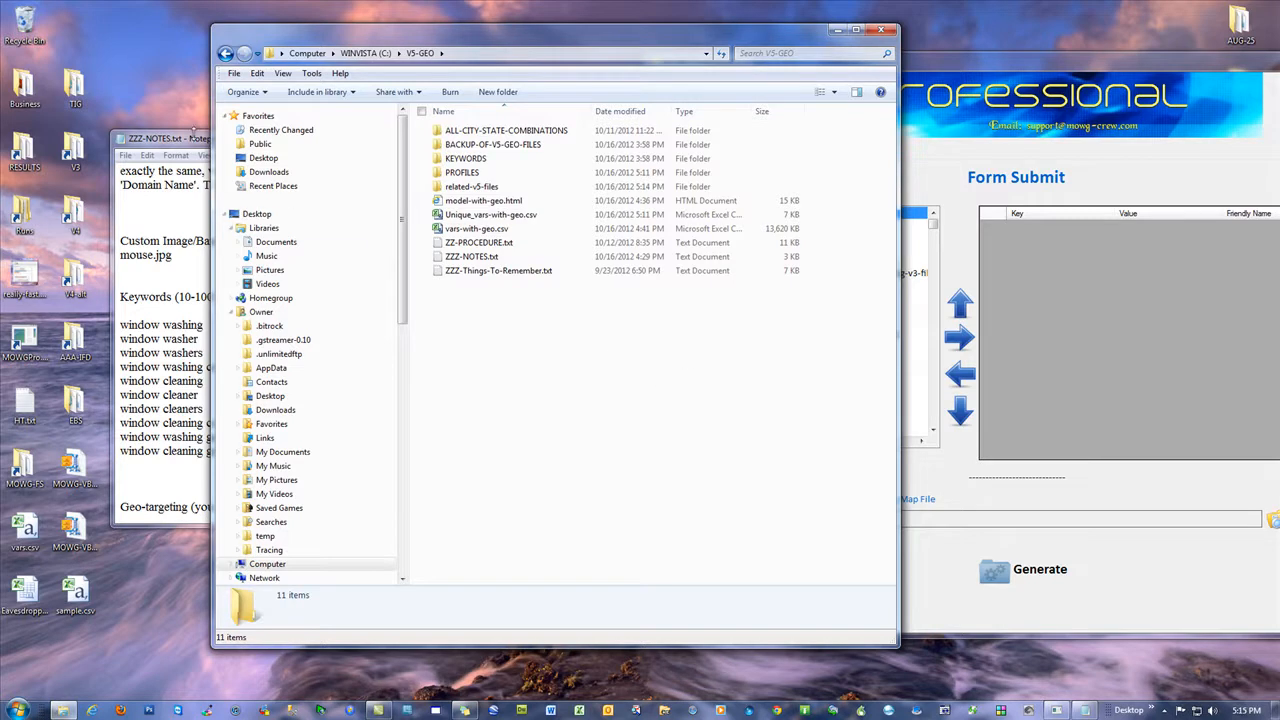
Step: Return to the notes and highlight the sample keyword list from window washing to window cleaning guys
click(190, 145)
drag(270, 455, 118, 328)
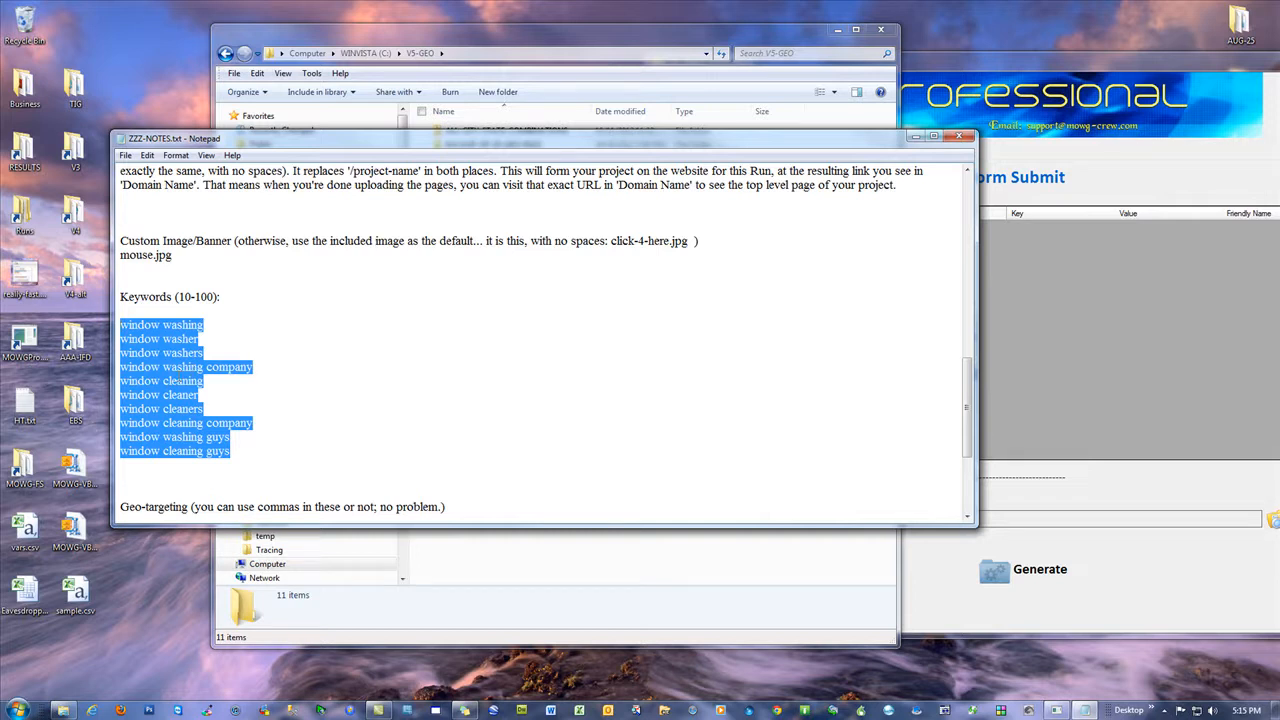
click(427, 390)
Step: Read the Geo-targeting section of the notes and highlight the city list from Portland OR to Minnehaha WA
scroll(541, 395, down, 3)
scroll(541, 395, down, 2)
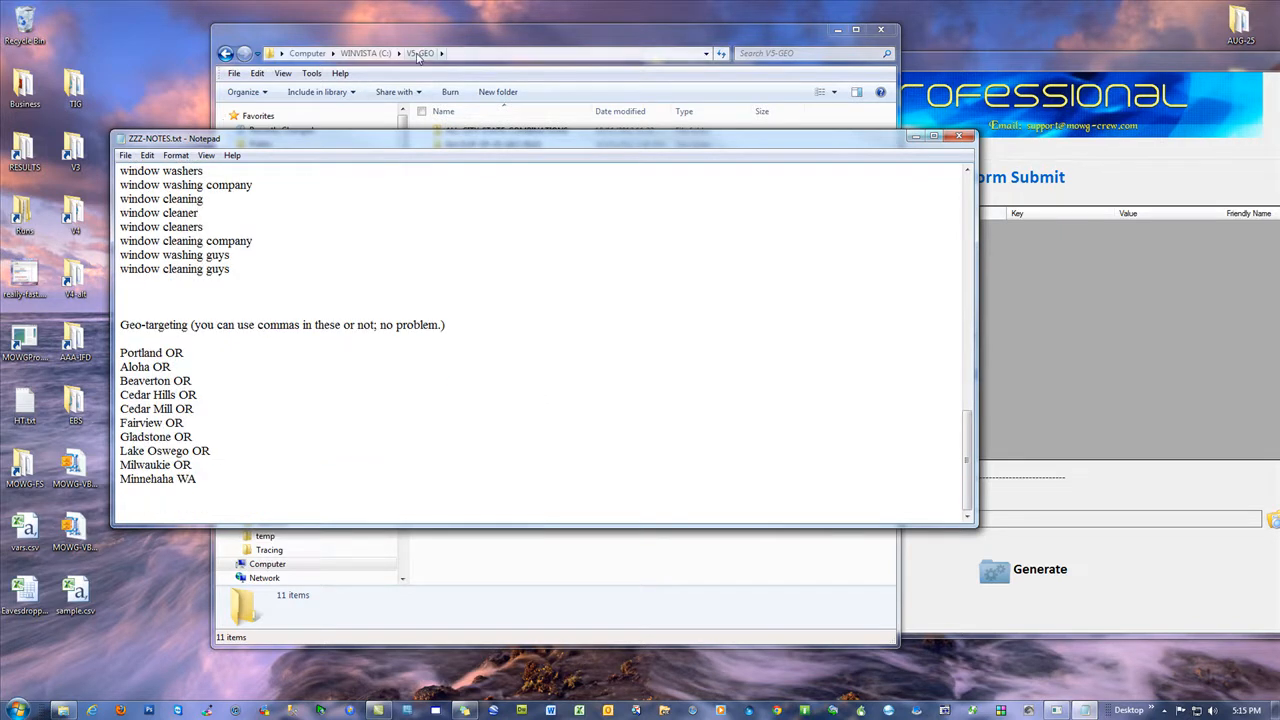
drag(222, 486, 124, 353)
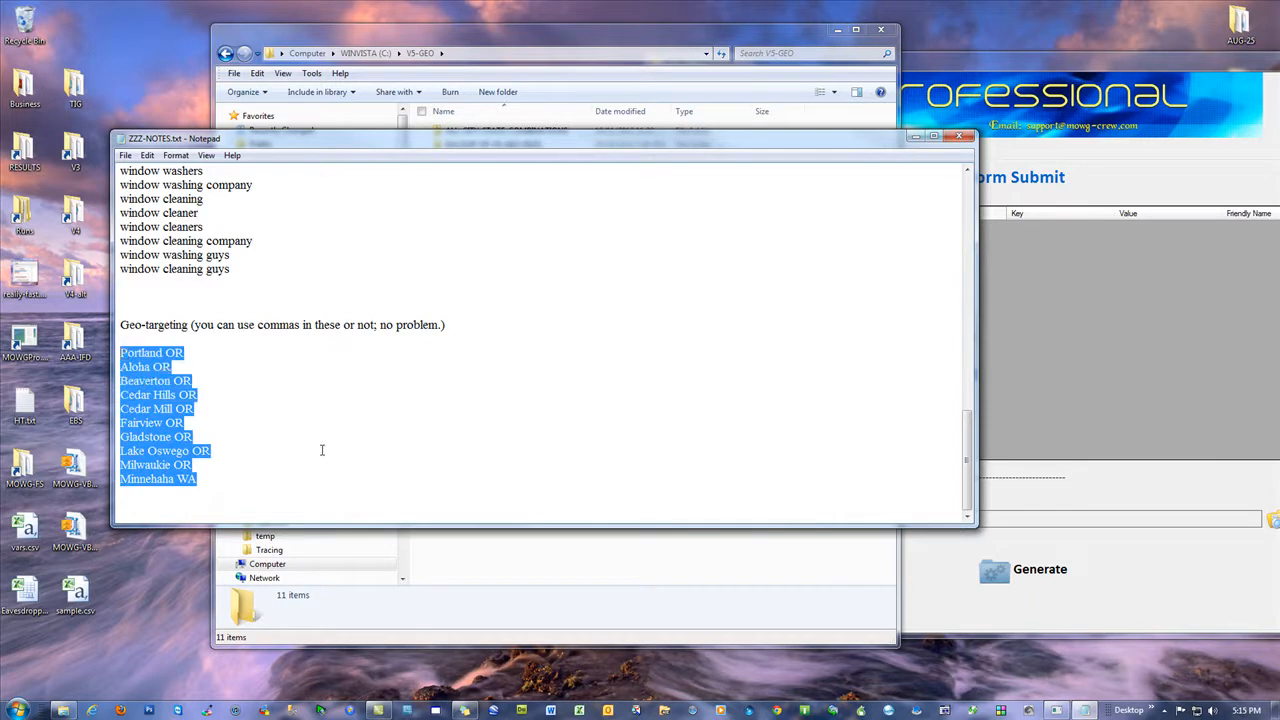
click(370, 488)
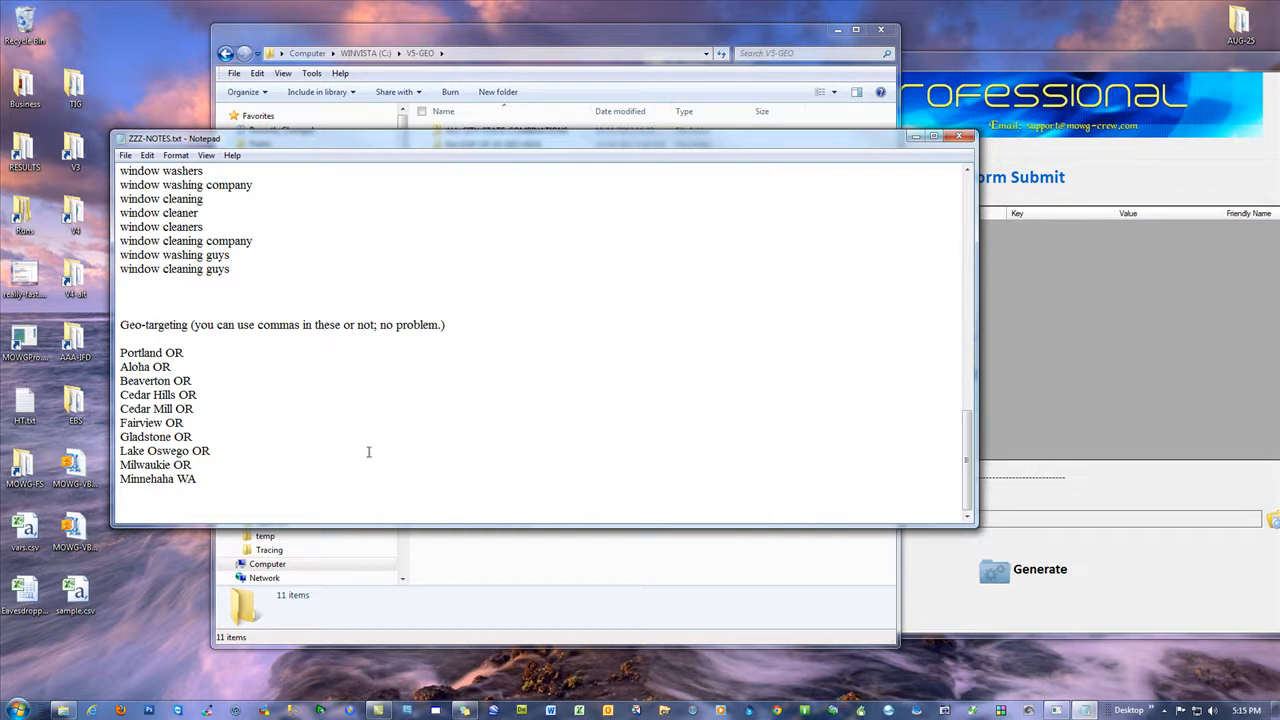
Step: With the notes' Production Name section in view, add var7999 (Quantum SEO Labs Ltd.) to the Form Submit table in MOWG Professional
scroll(531, 397, up, 9)
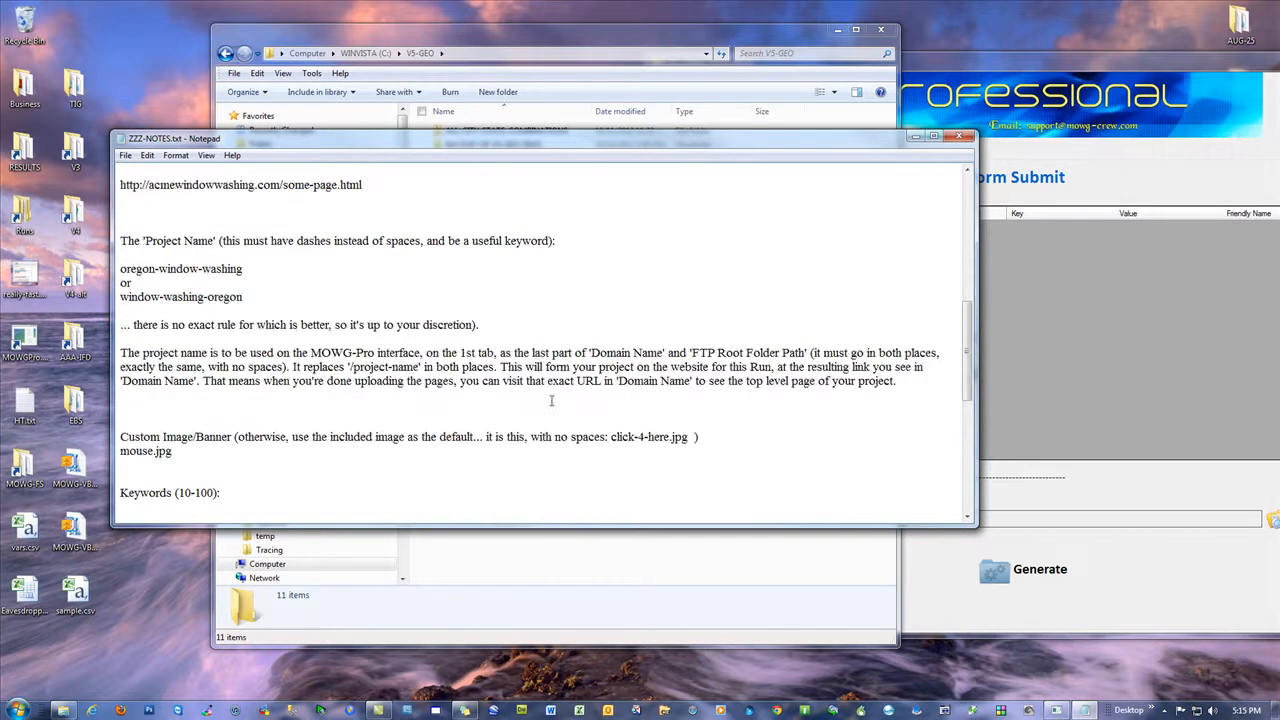
scroll(551, 400, up, 6)
scroll(551, 401, up, 4)
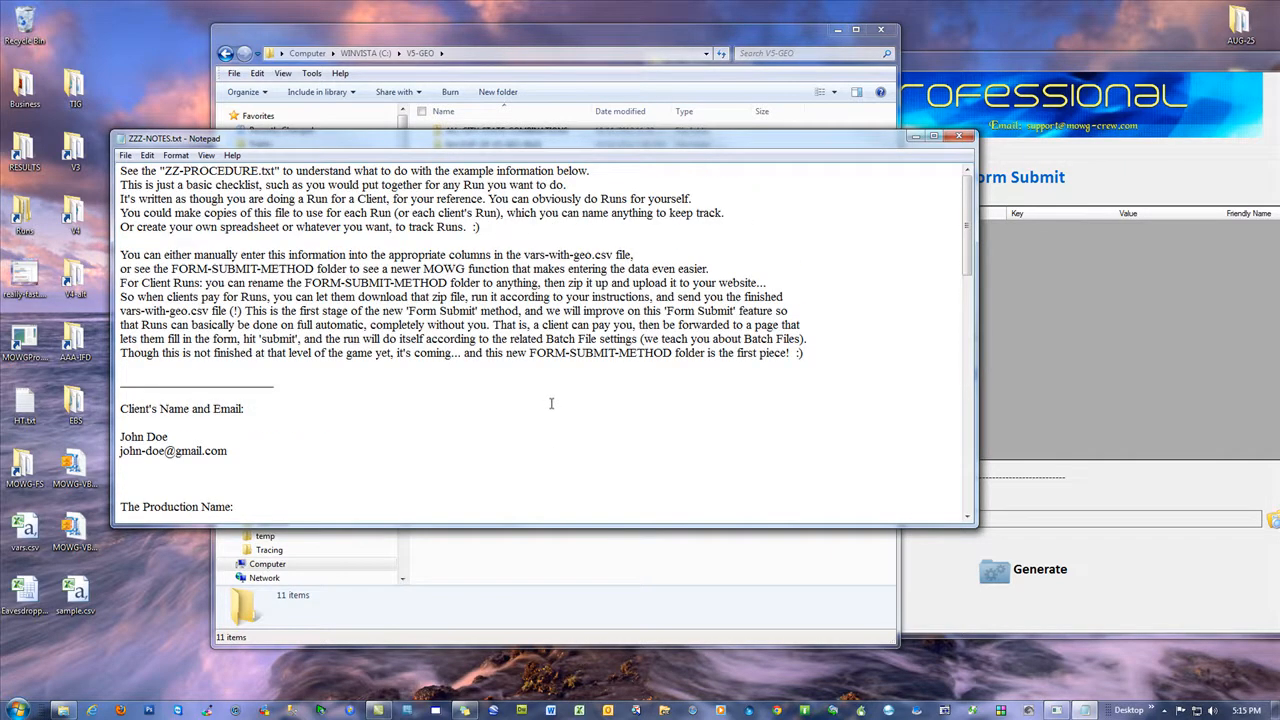
scroll(554, 435, down, 3)
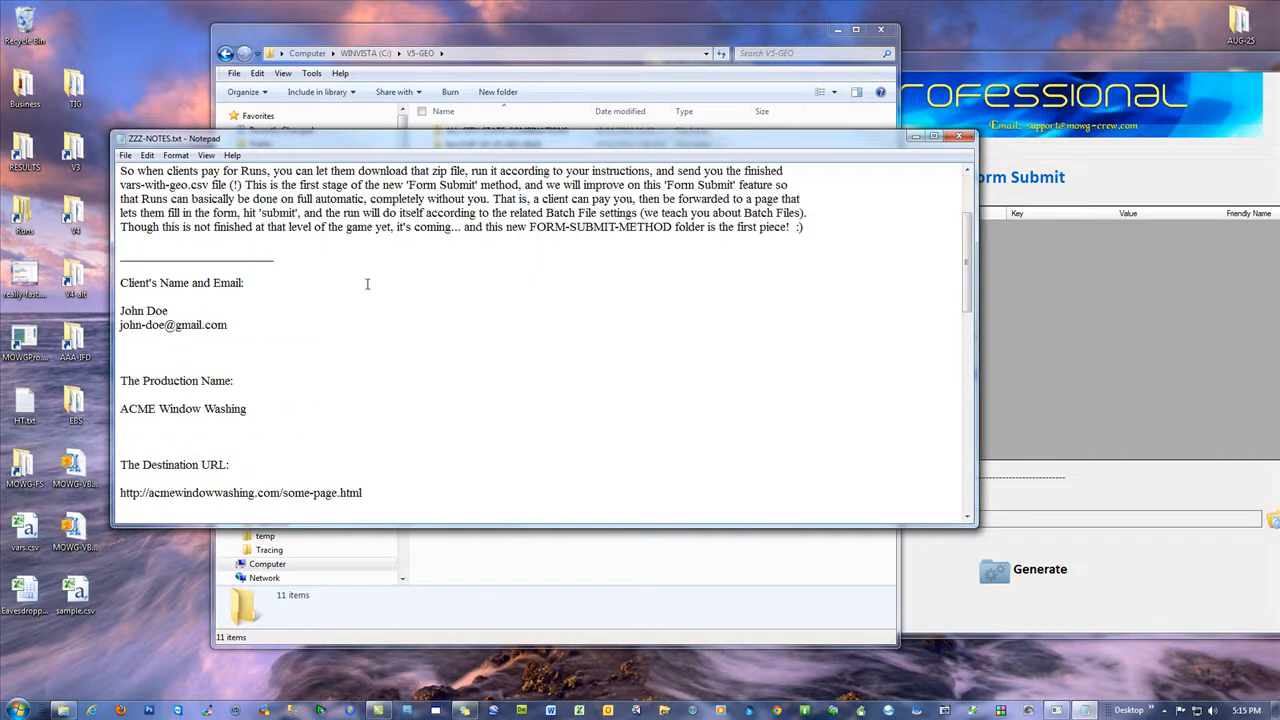
click(974, 61)
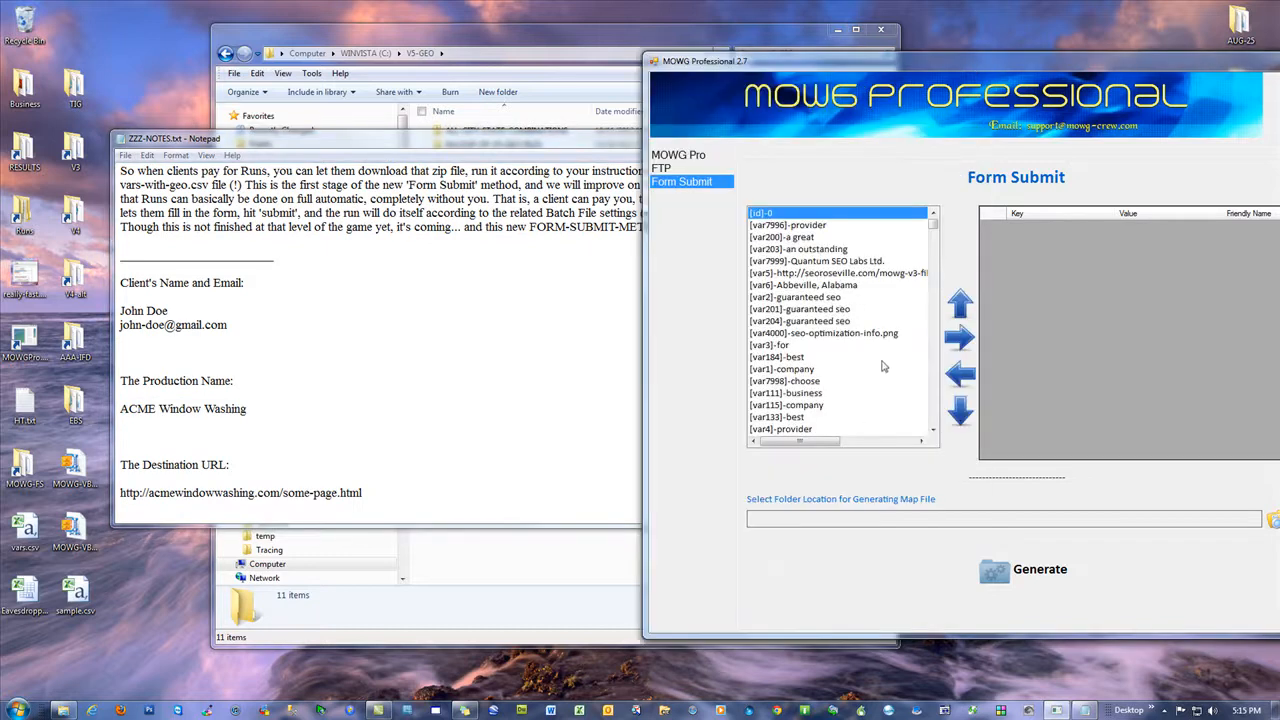
click(819, 262)
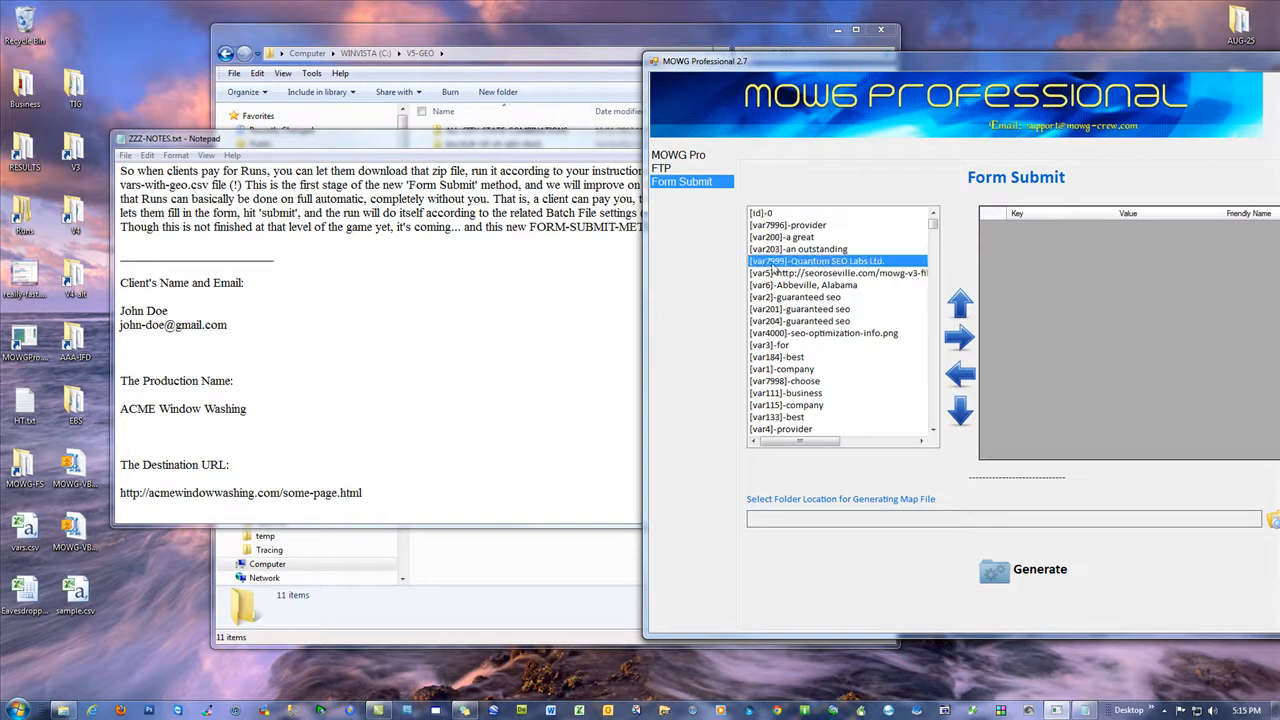
drag(982, 62, 774, 8)
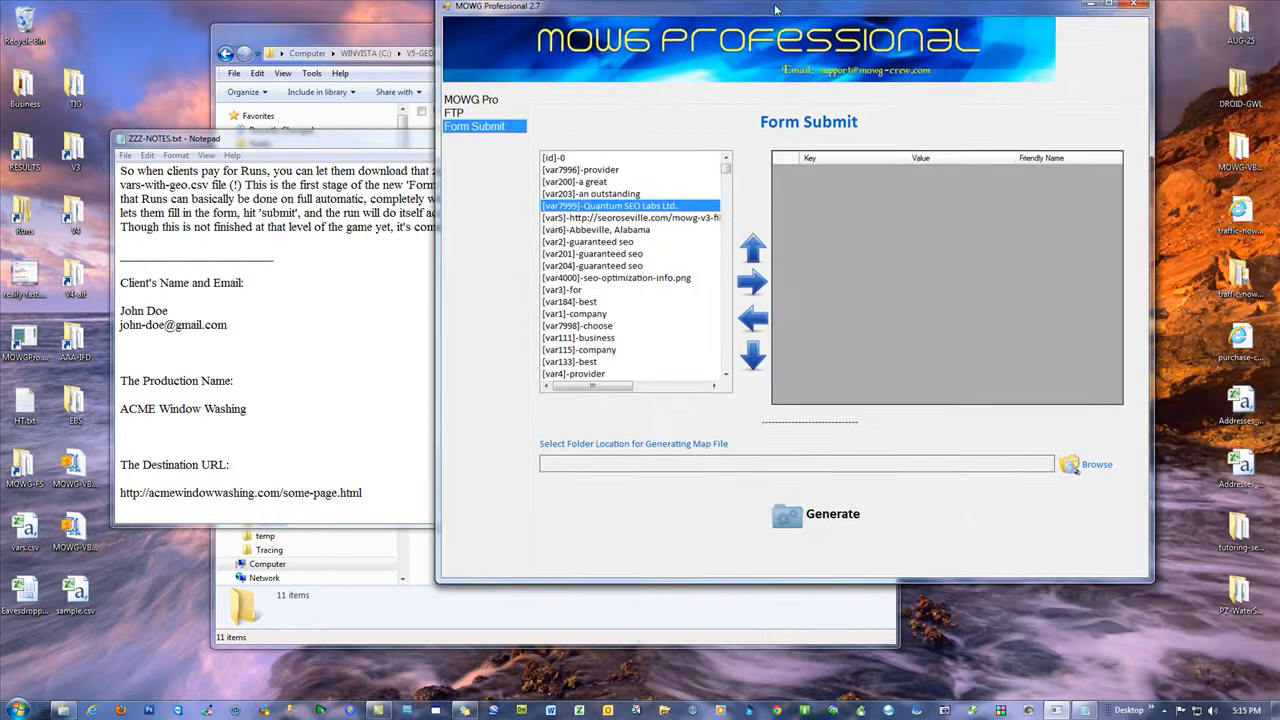
click(752, 284)
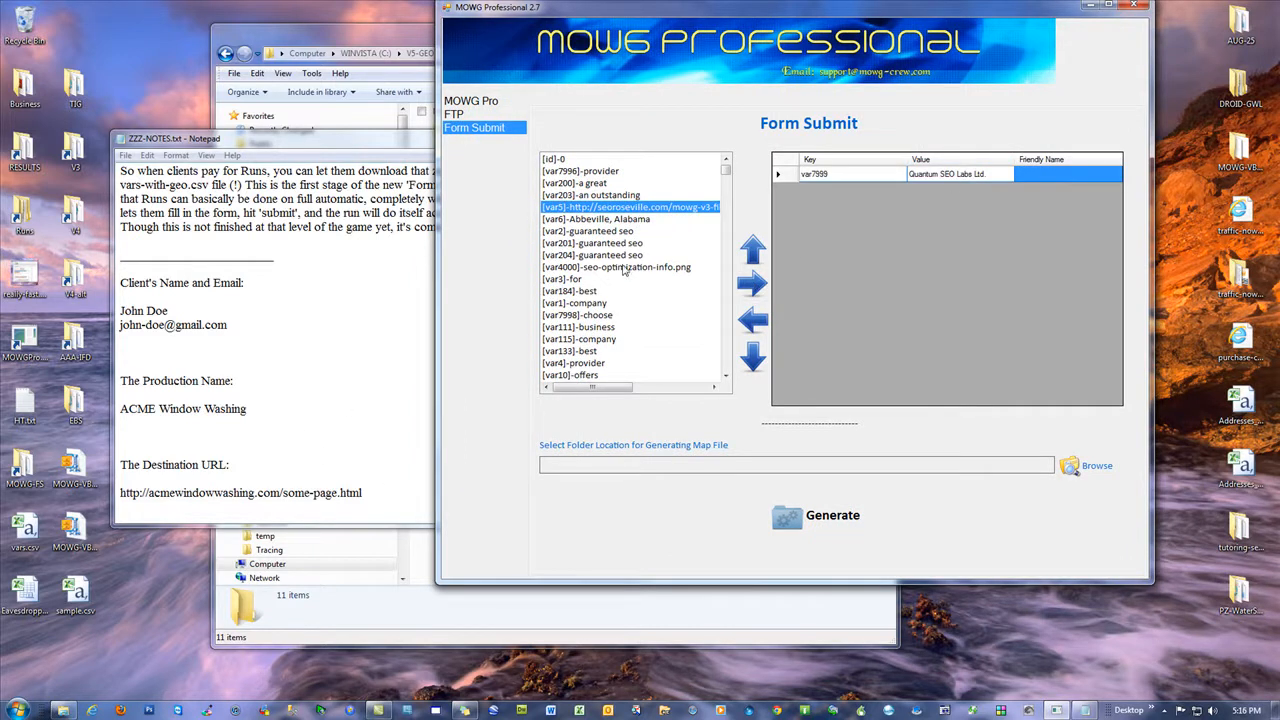
Step: Examine the full list of available Form Submit variables, from the id entry down to DOMAIN and PROJECT
click(583, 303)
scroll(615, 320, down, 3)
scroll(615, 320, down, 13)
scroll(615, 320, up, 16)
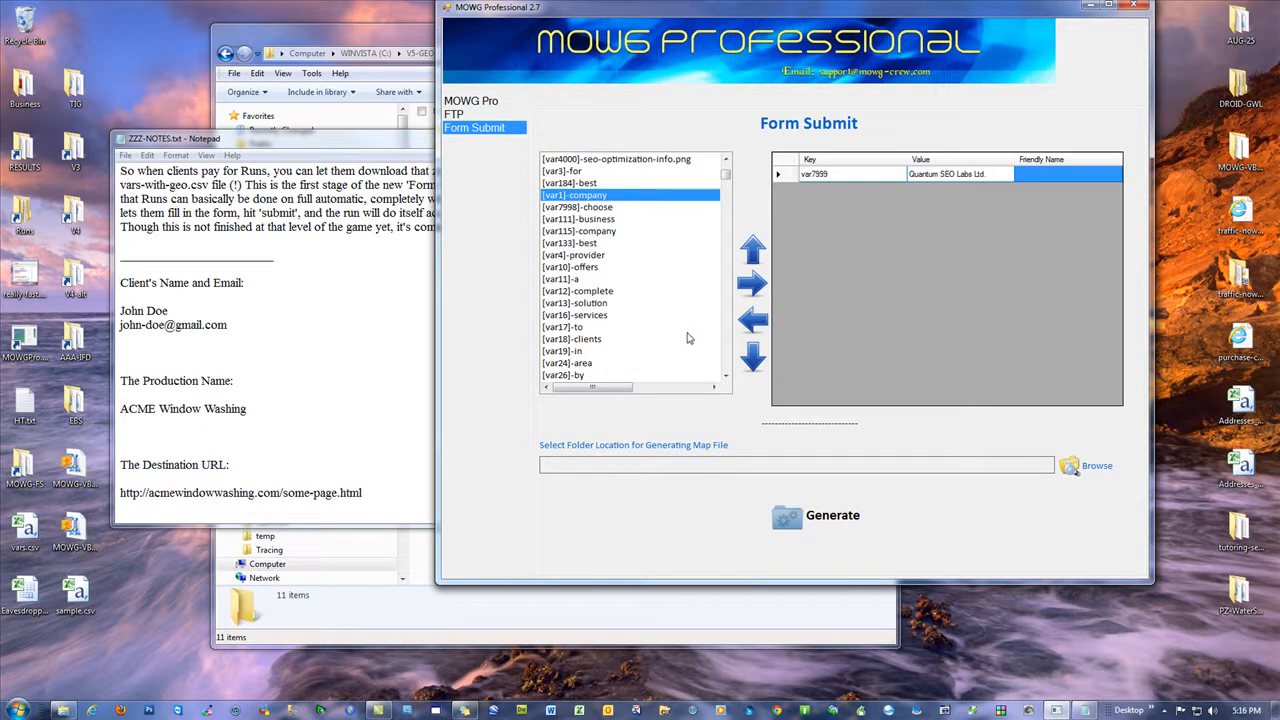
scroll(687, 338, down, 13)
scroll(687, 338, down, 13)
scroll(687, 338, down, 5)
drag(727, 245, 725, 372)
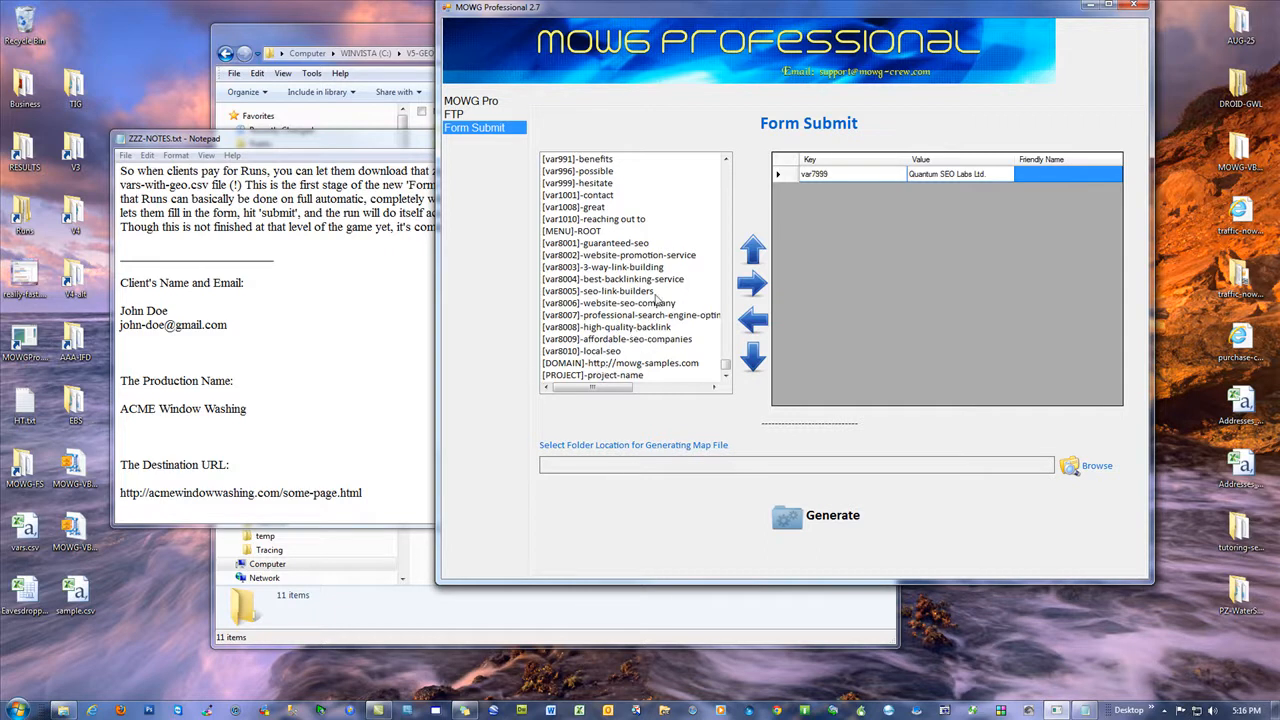
scroll(656, 300, up, 20)
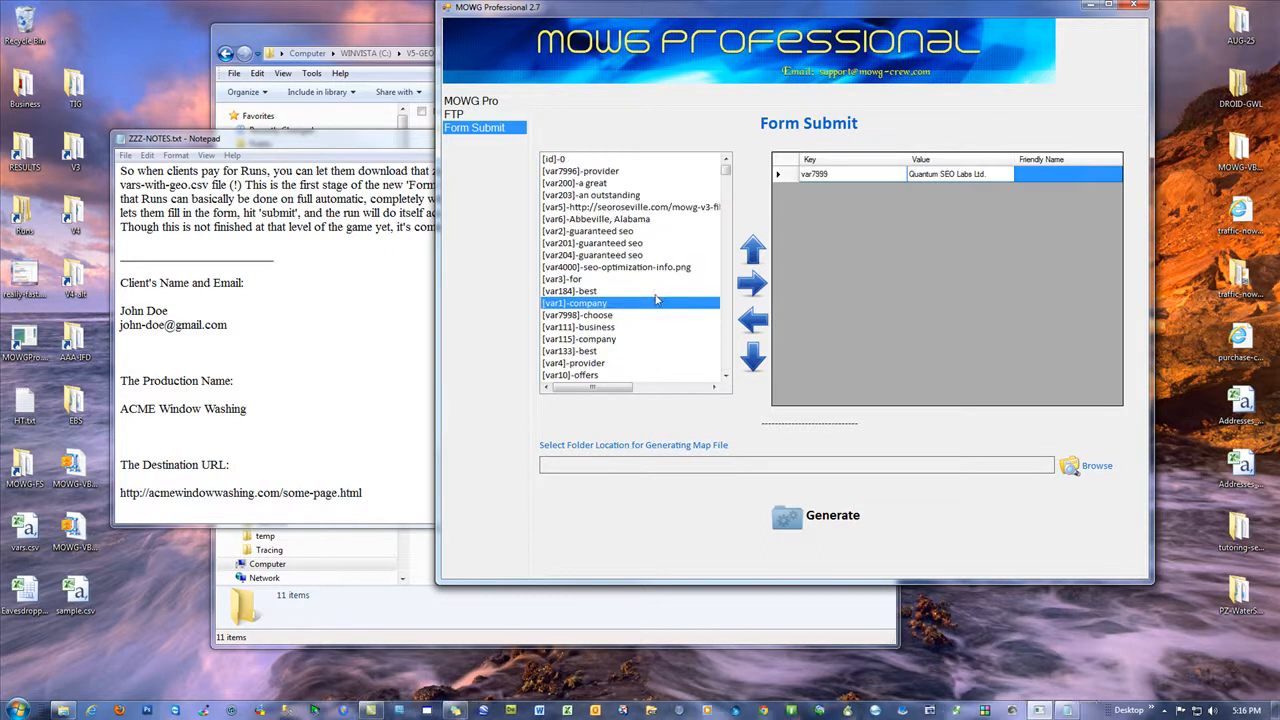
Step: Add var5, the three guaranteed seo variables (var2, var201, var204) and the image variable var4000 to the Form Submit table
click(597, 206)
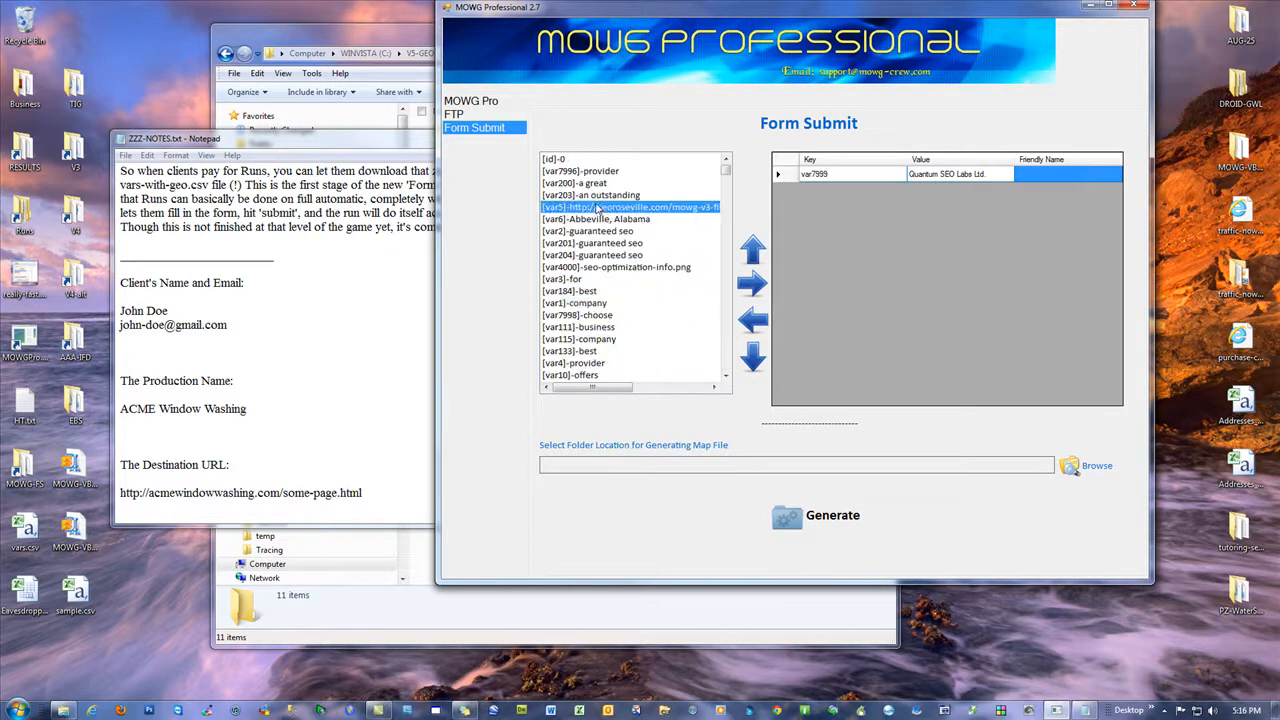
click(754, 285)
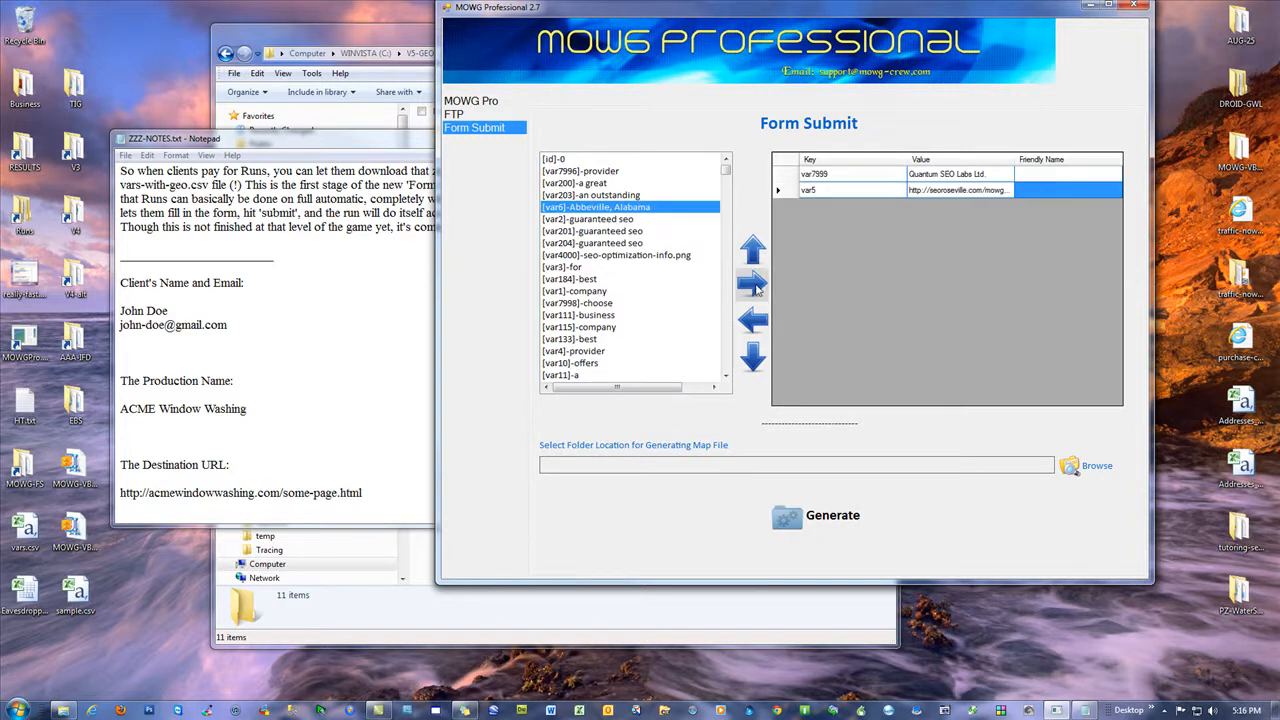
click(589, 221)
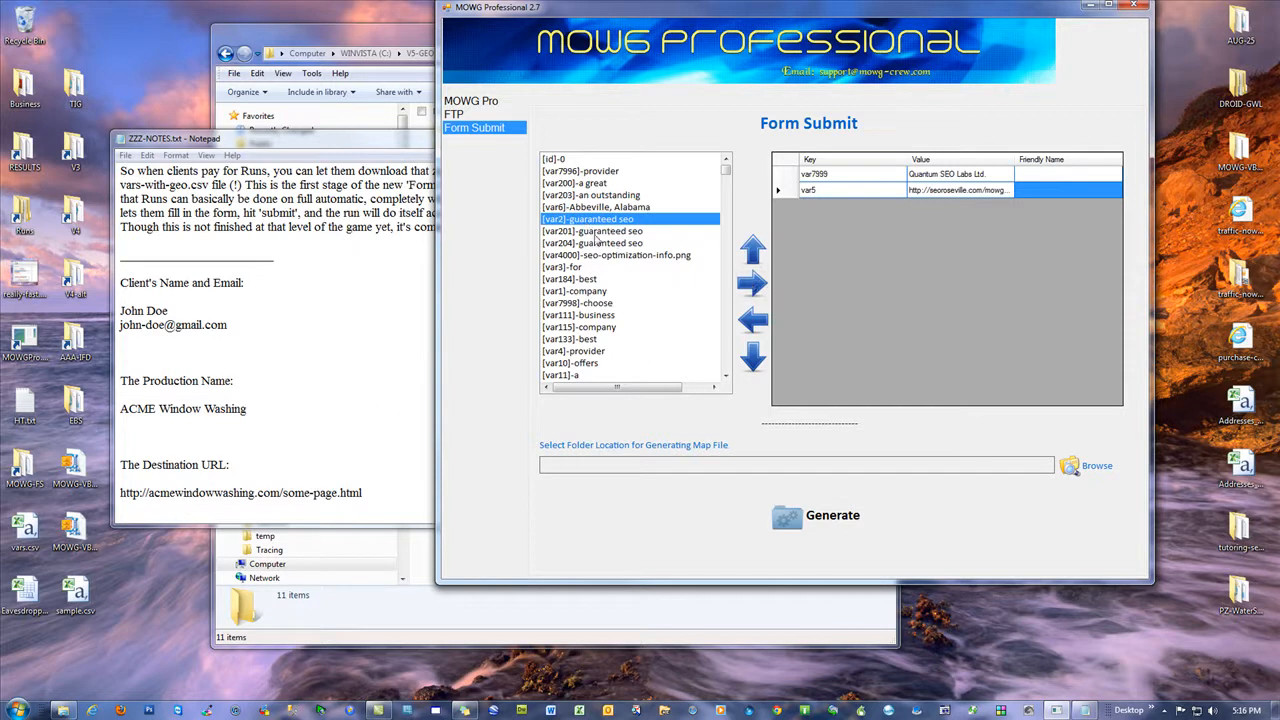
click(754, 285)
click(754, 285)
click(754, 285)
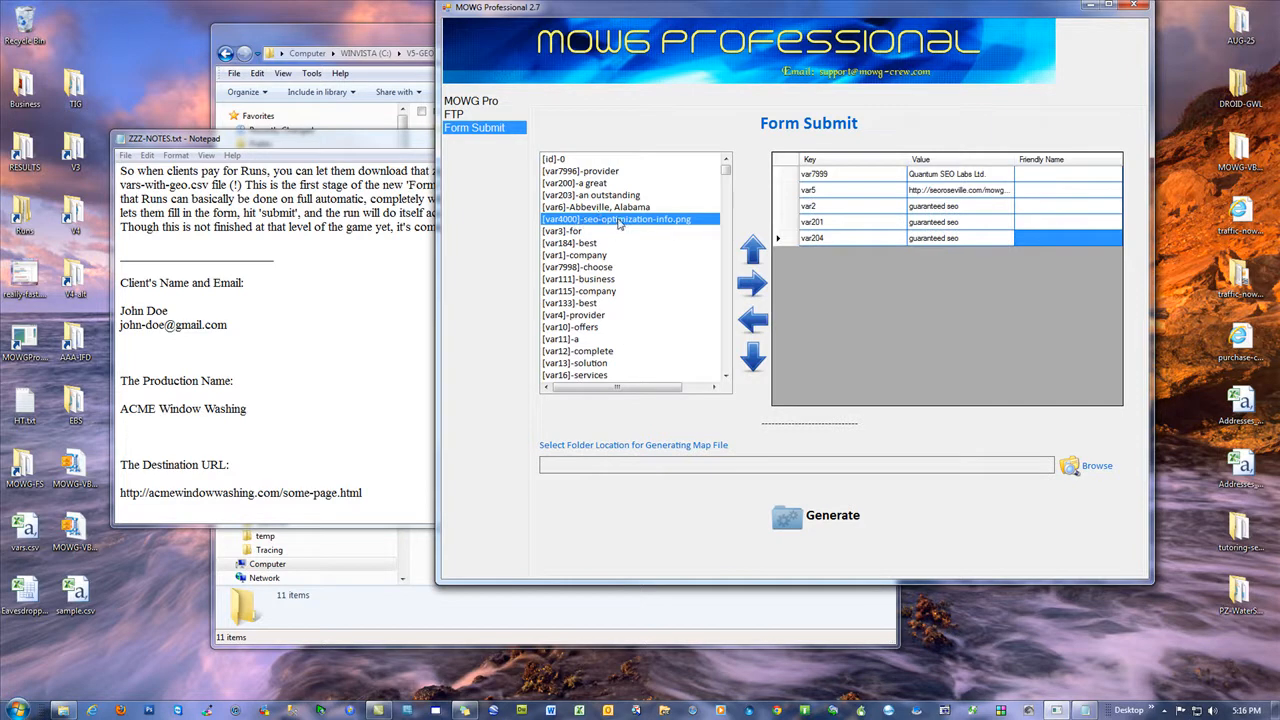
click(754, 285)
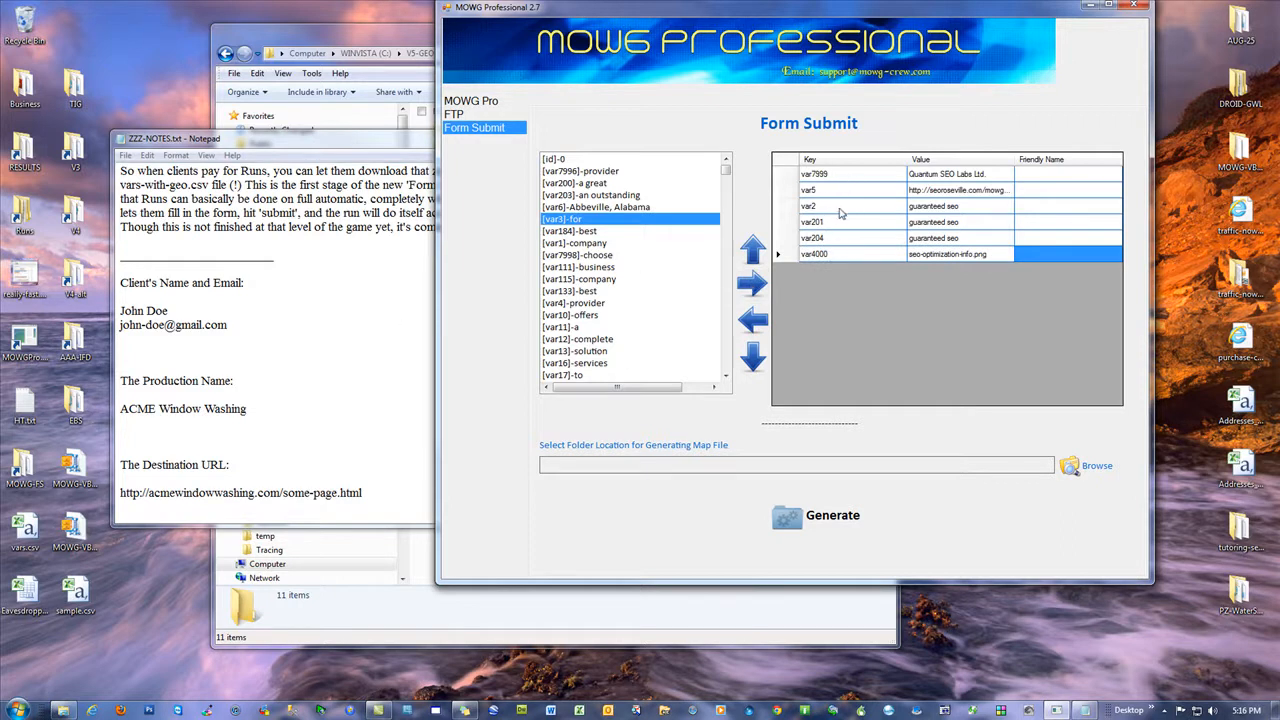
Step: Review ZZZ-NOTES.txt from the Production Name down to the Geo-targeting heading, highlighting the custom image name and keyword list
click(305, 333)
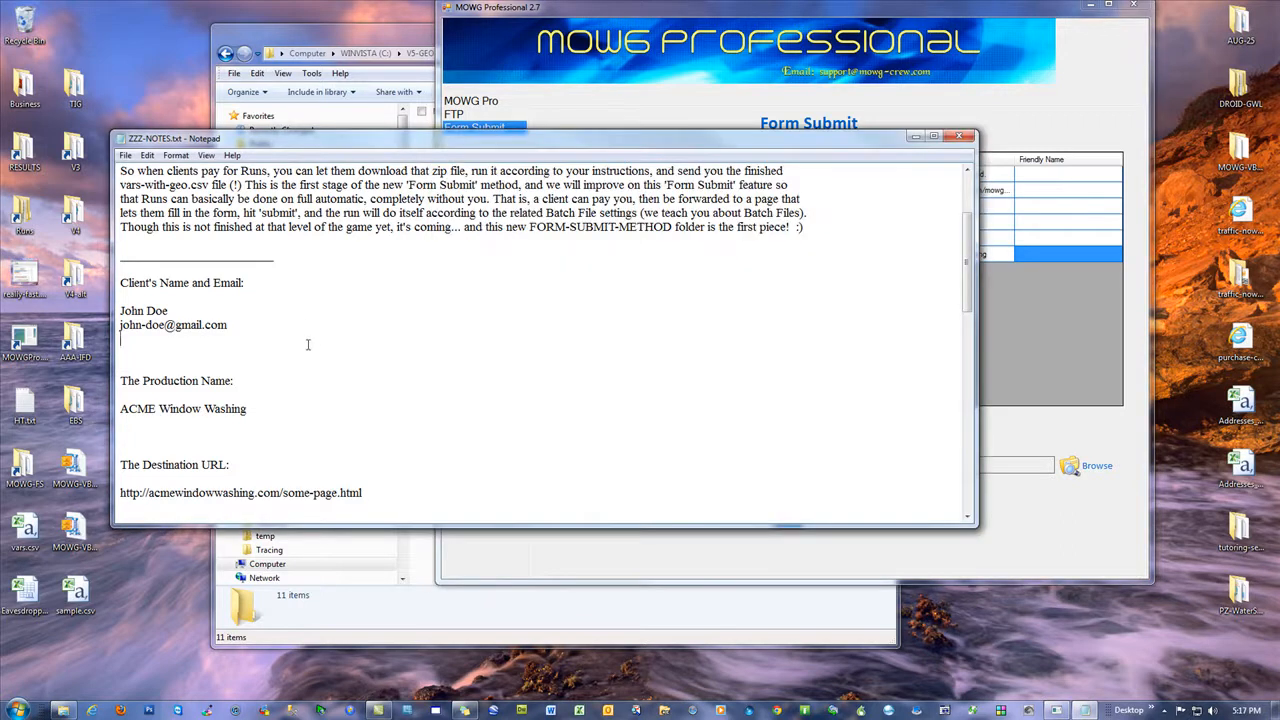
drag(263, 410, 143, 399)
scroll(357, 448, down, 3)
click(270, 366)
scroll(512, 364, down, 3)
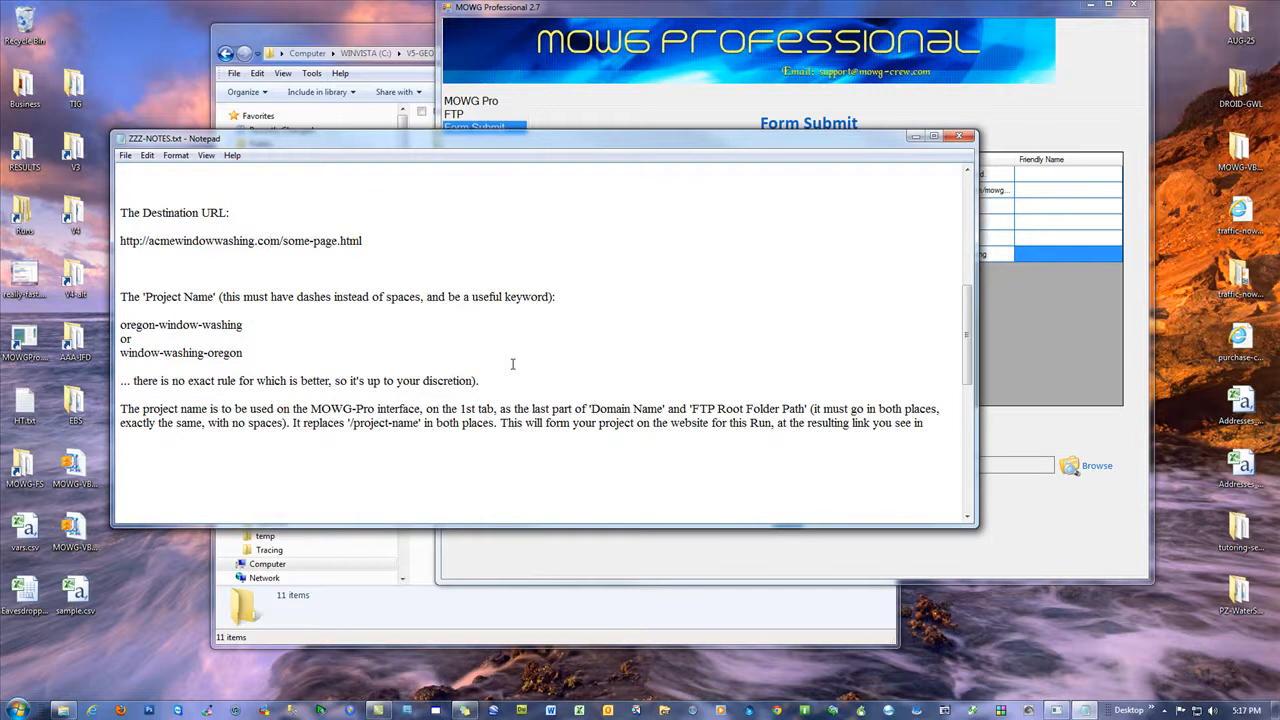
scroll(512, 364, down, 3)
drag(198, 383, 119, 383)
scroll(328, 407, down, 3)
drag(237, 449, 172, 353)
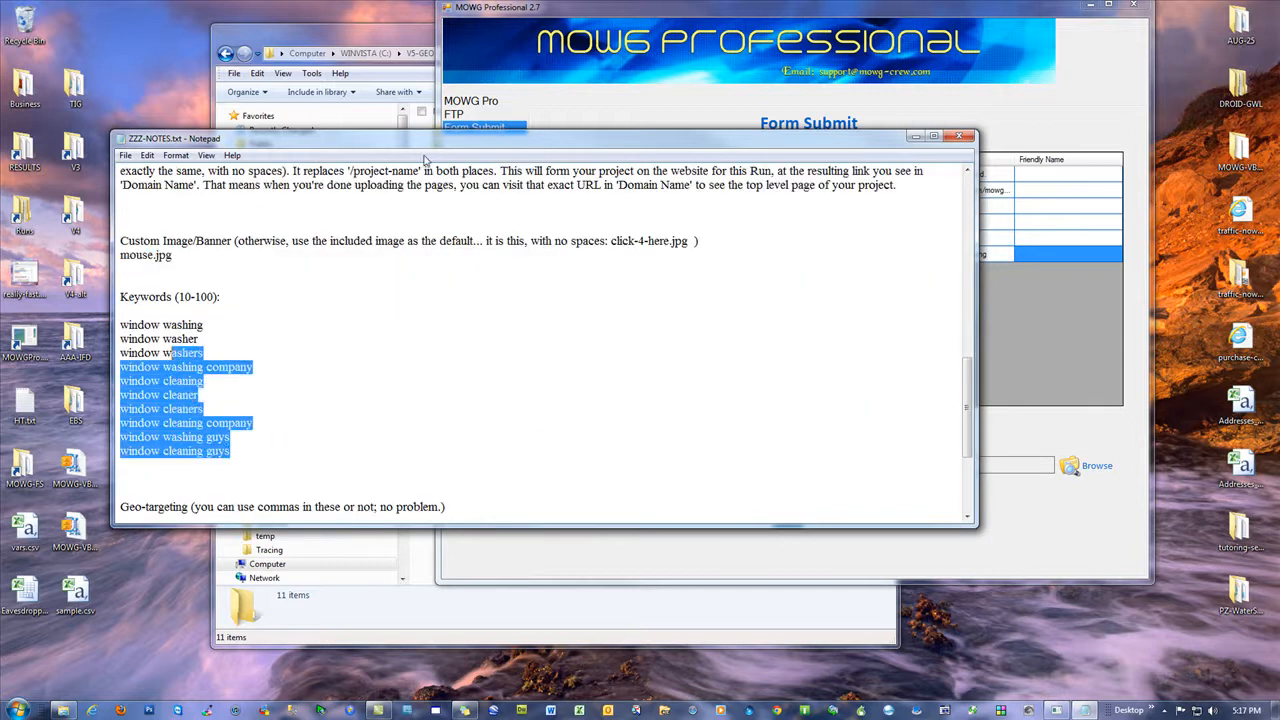
click(537, 375)
Step: Back in MOWG Professional, add var6 (Abbeville, Alabama) to the Form Submit table and move its row up to directly below var5
click(724, 5)
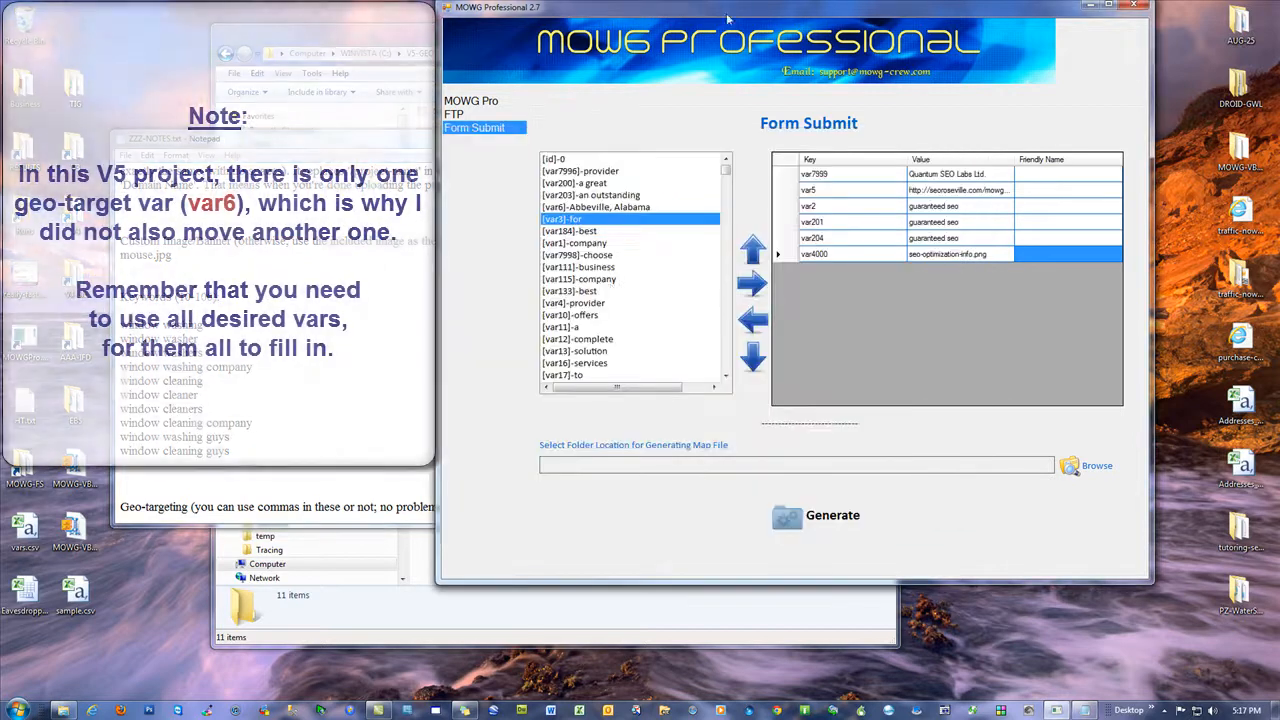
click(598, 207)
click(752, 284)
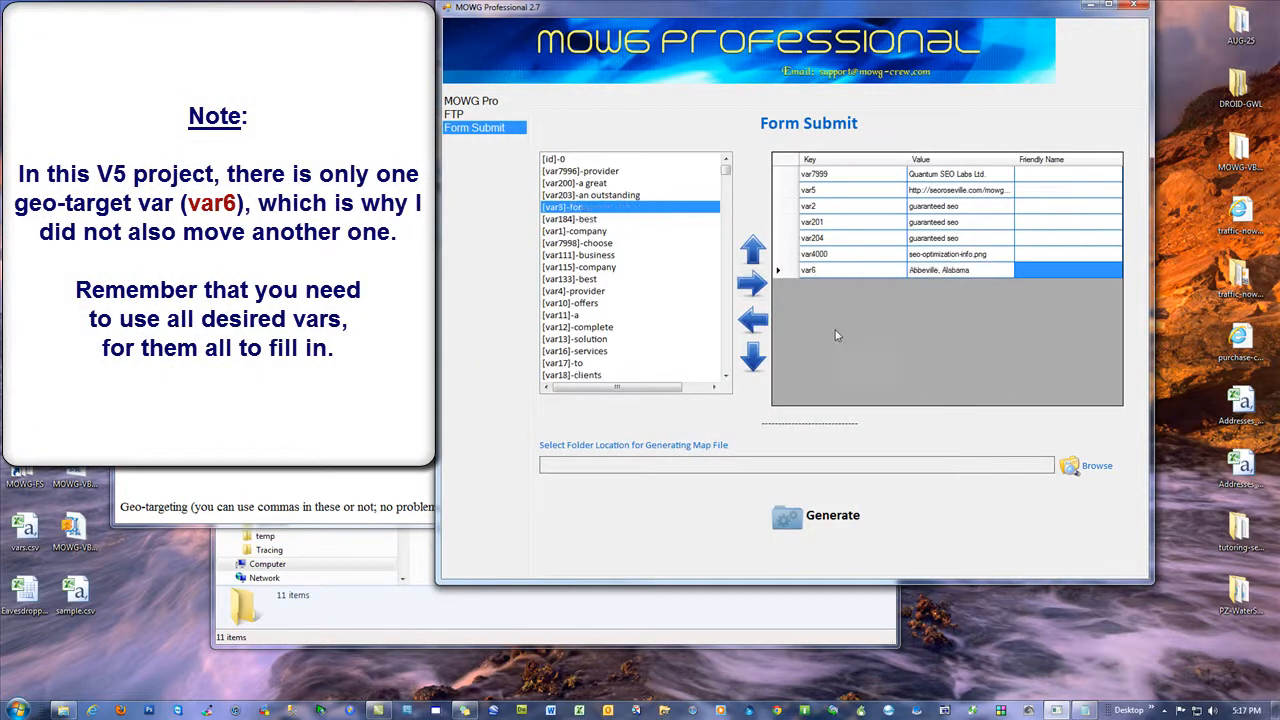
click(785, 272)
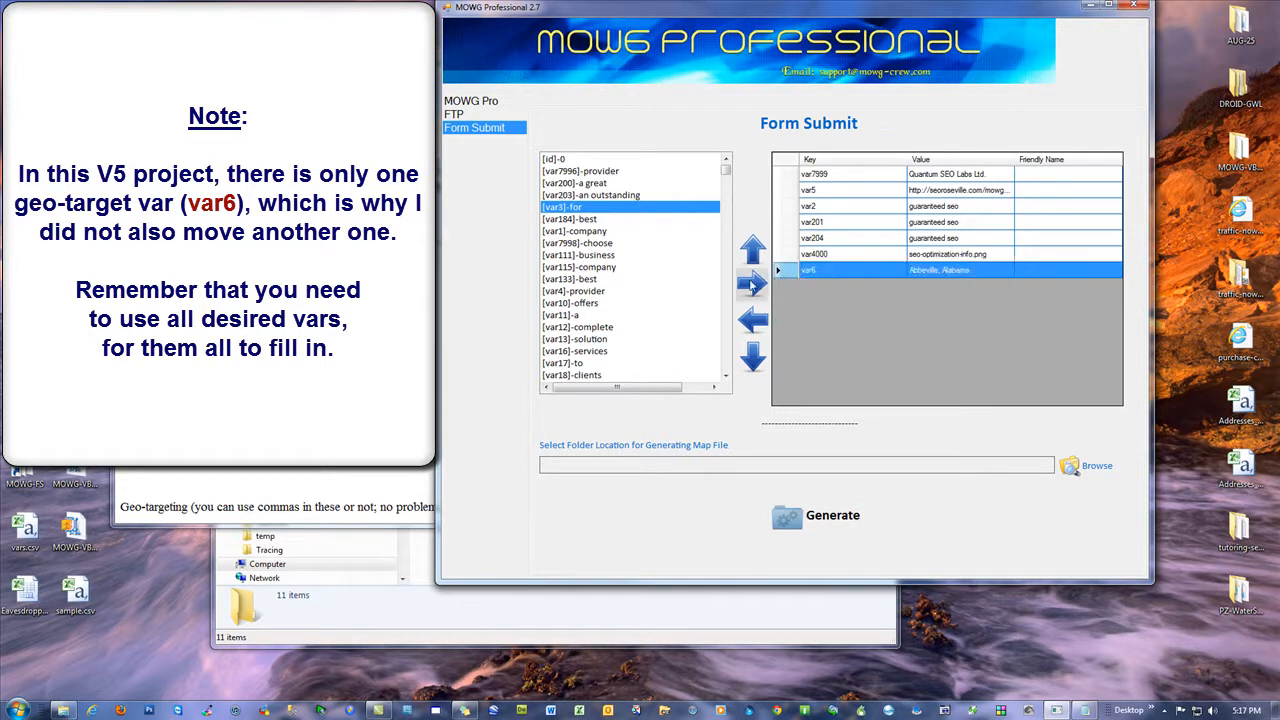
click(750, 252)
click(750, 252)
click(750, 252)
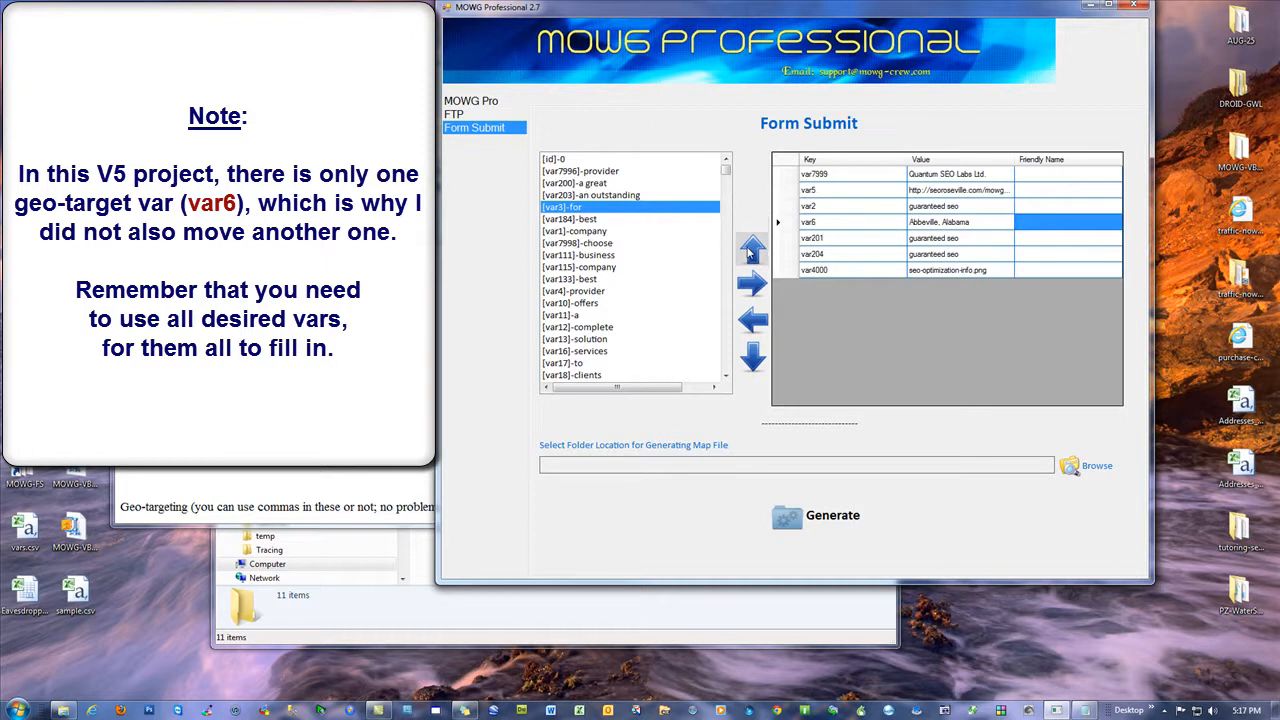
click(750, 252)
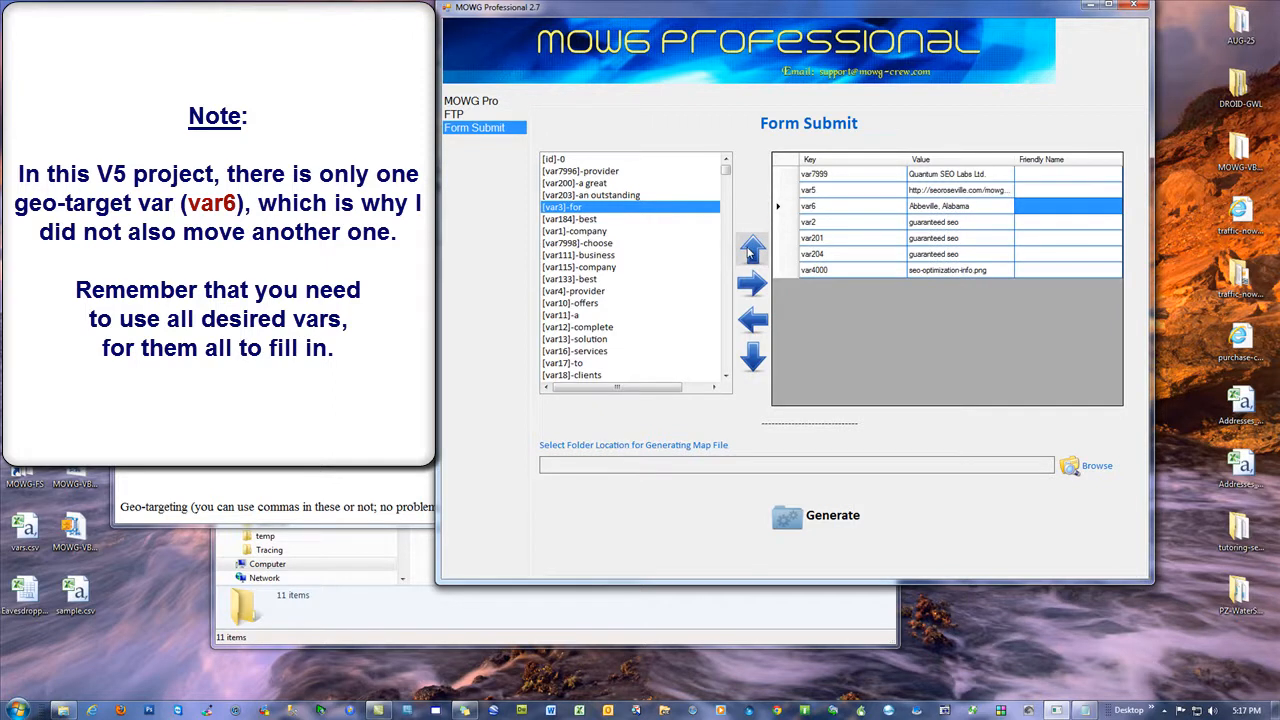
Step: Set the friendly names of var7999 to Production Name and var5 to destination link
click(1050, 176)
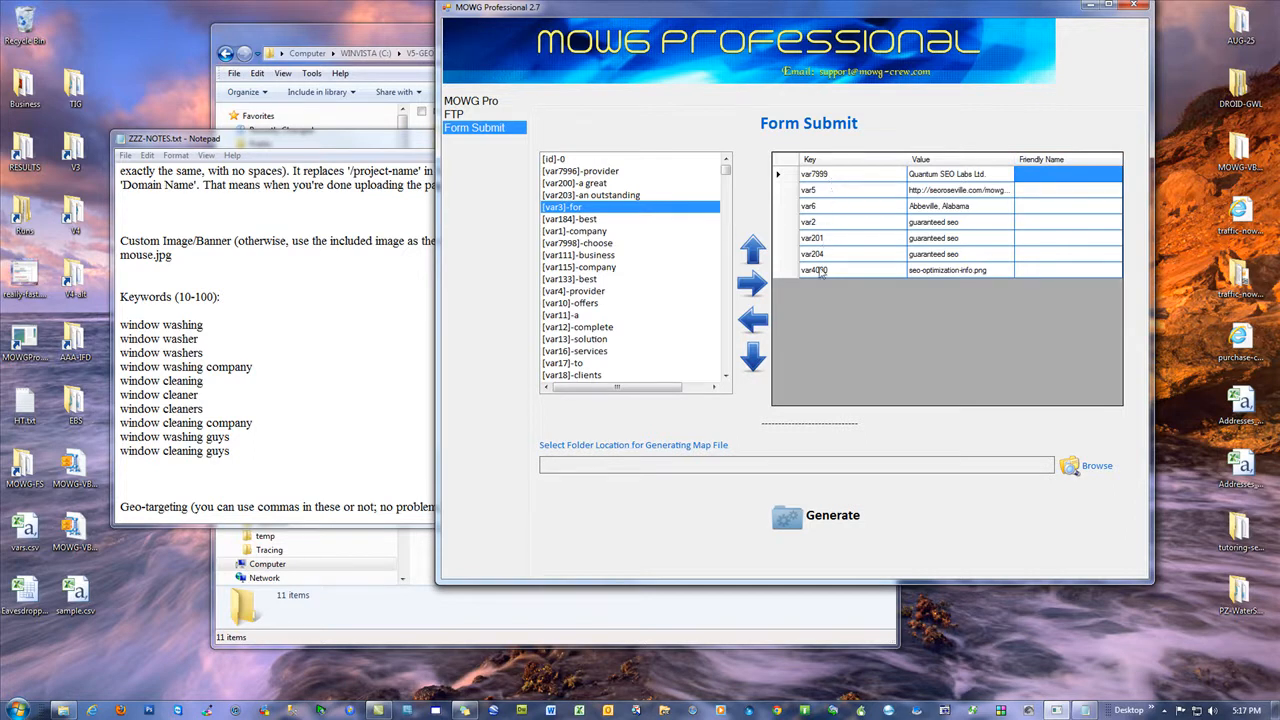
click(1038, 174)
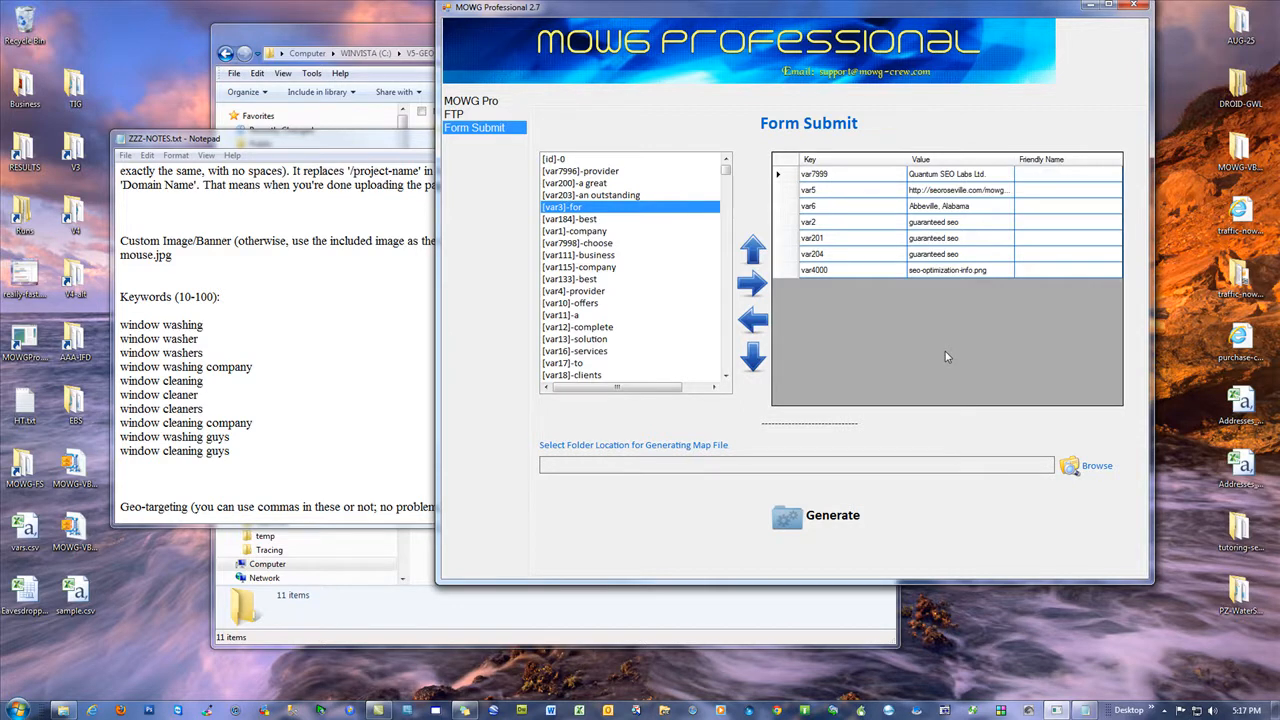
text(Production Name)
key(Return)
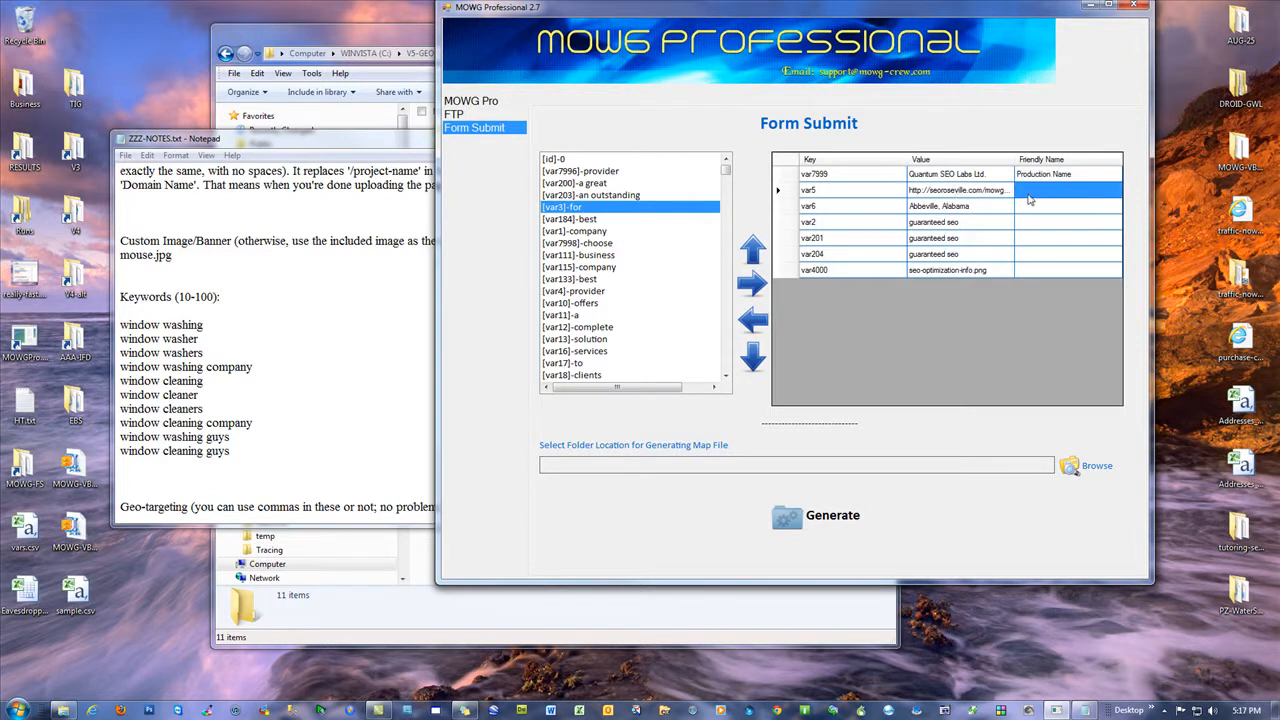
text(destin)
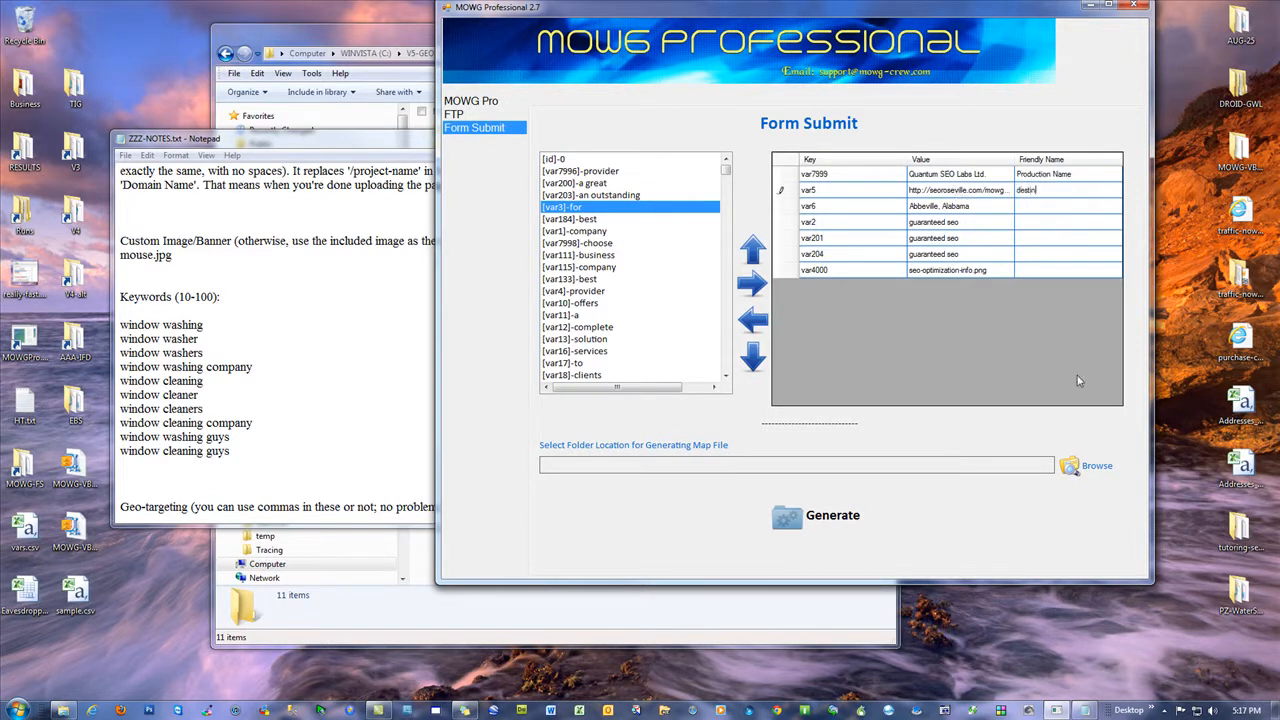
text(ation link)
Step: Set the friendly name of var6 to city states and give var2, var201 and var204 the friendly name keywords
click(1041, 206)
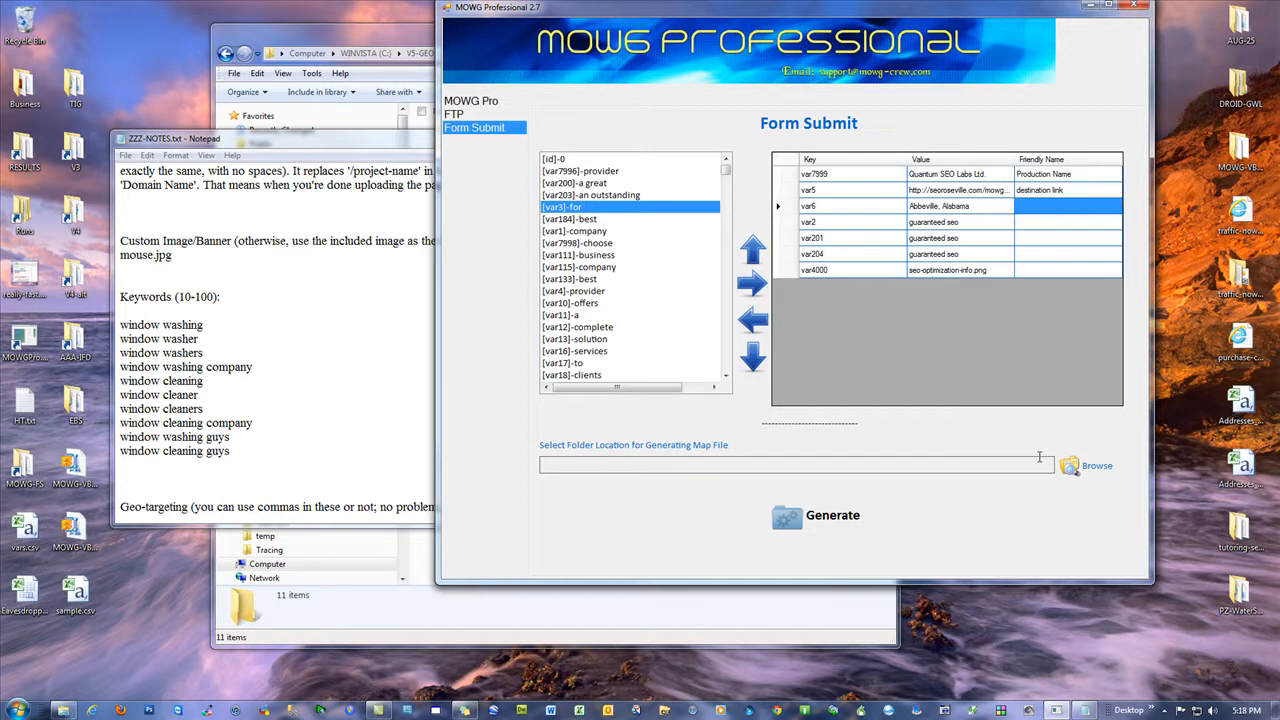
text(city)
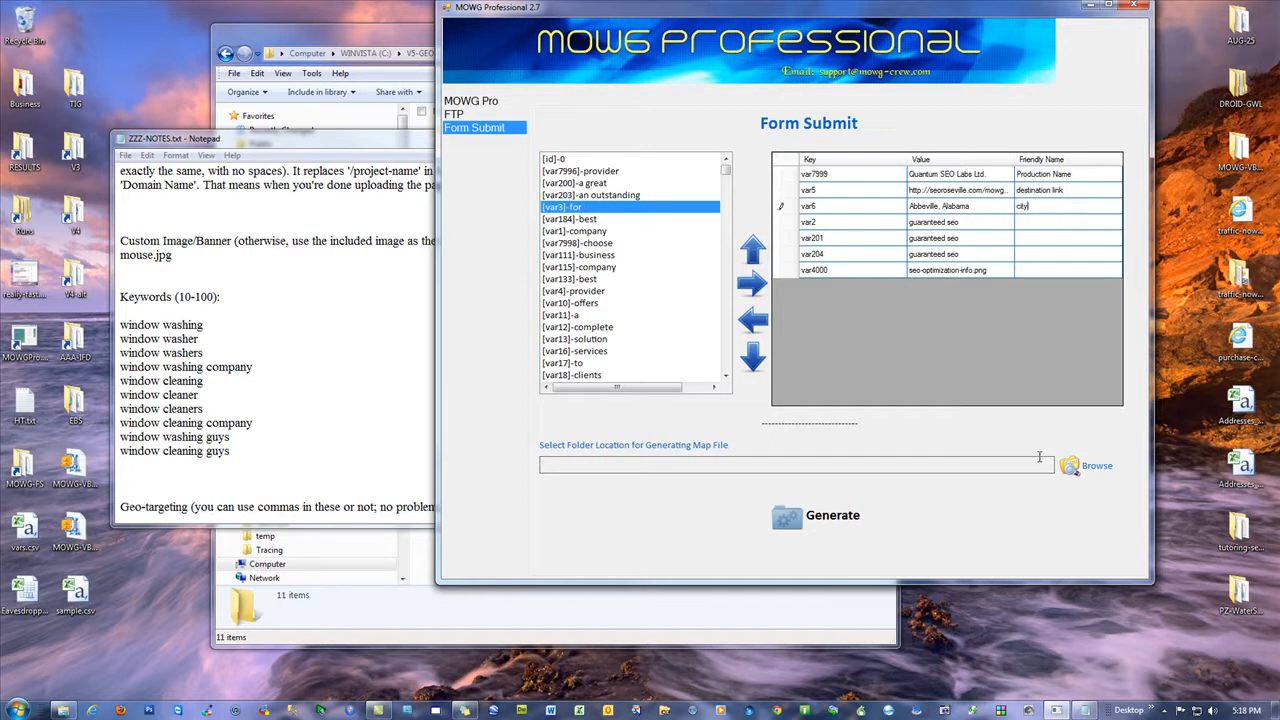
text( states)
click(1044, 224)
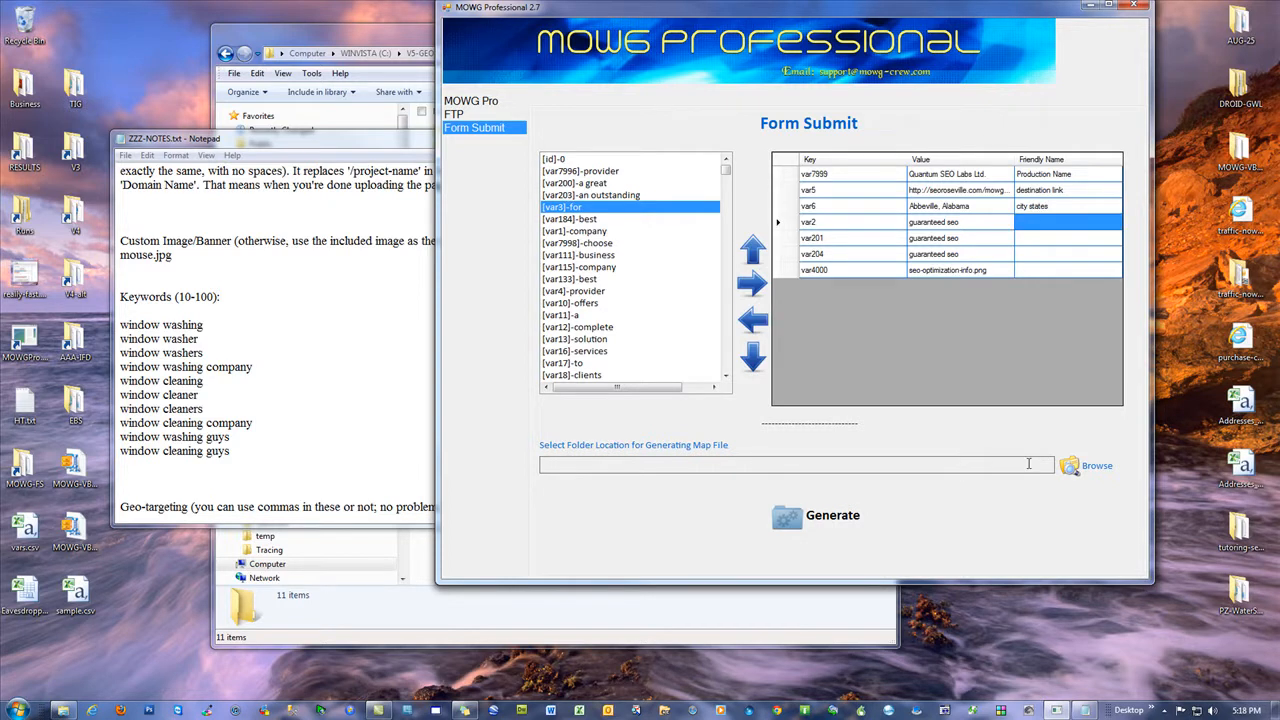
text(keywords)
key(Return)
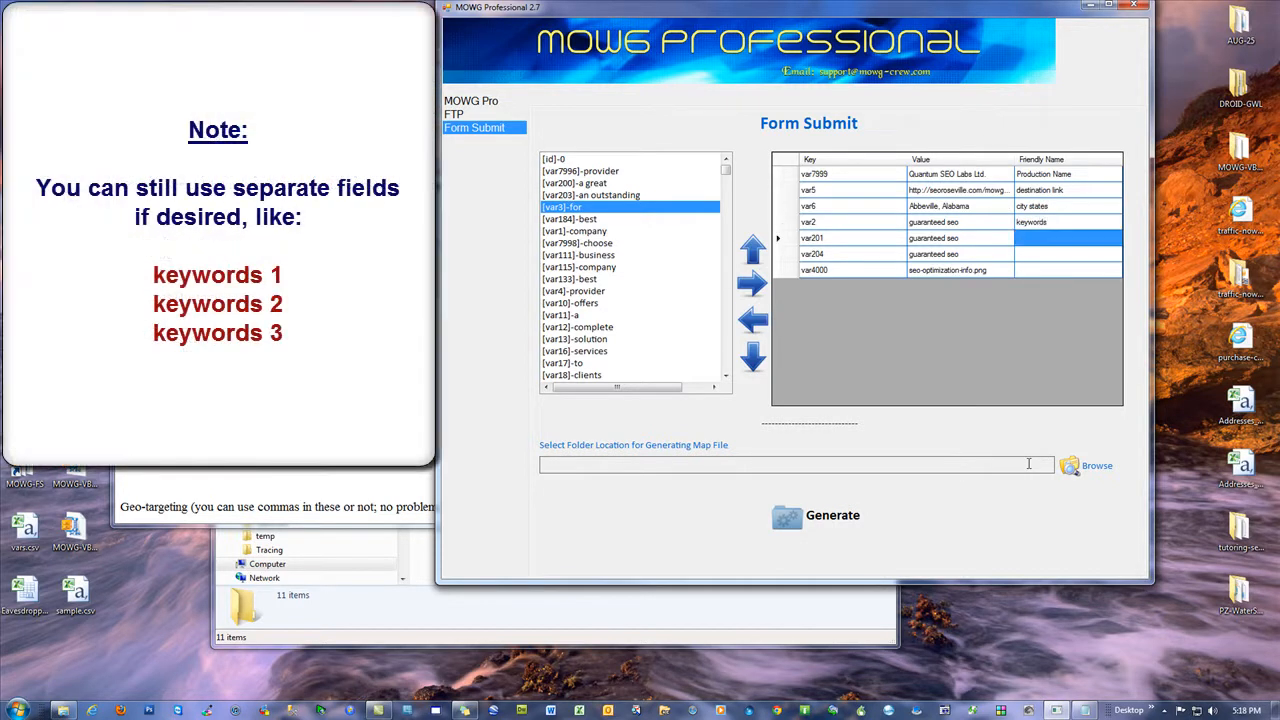
text(keywords)
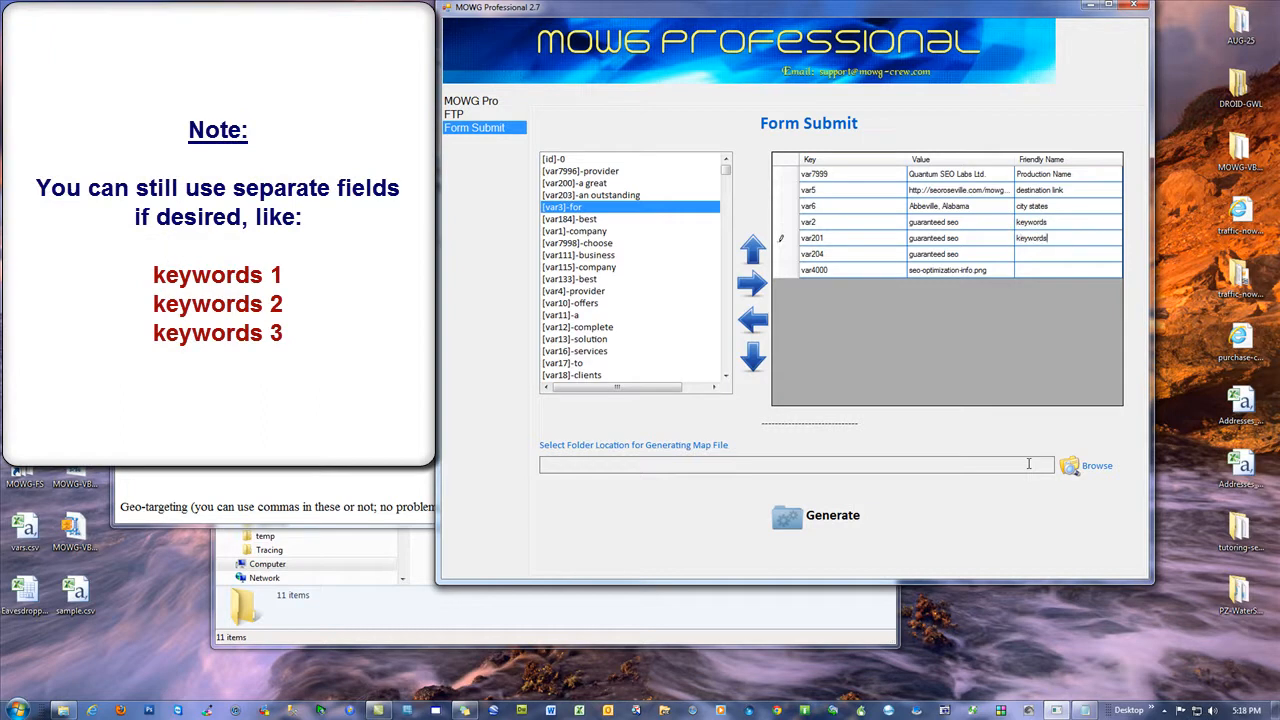
key(Return)
text(keywords)
key(Return)
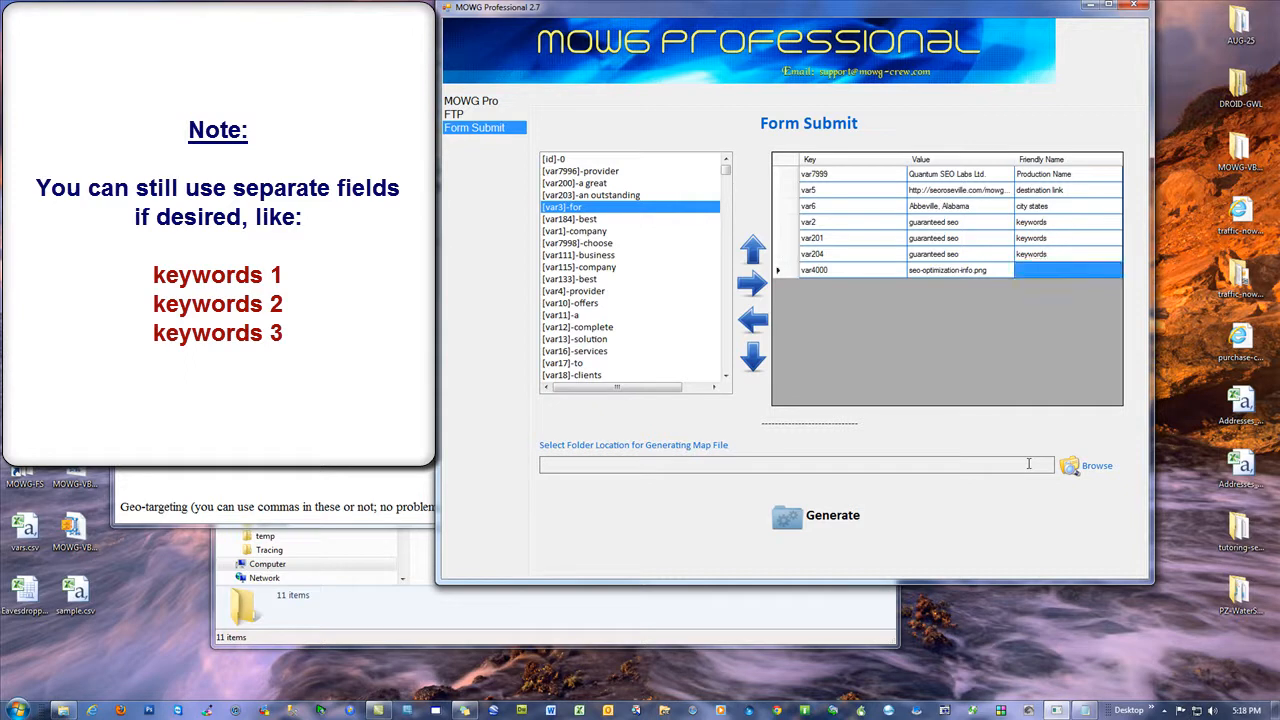
Step: Set the friendly name of var4000 to Image File
text(Image File)
click(1053, 260)
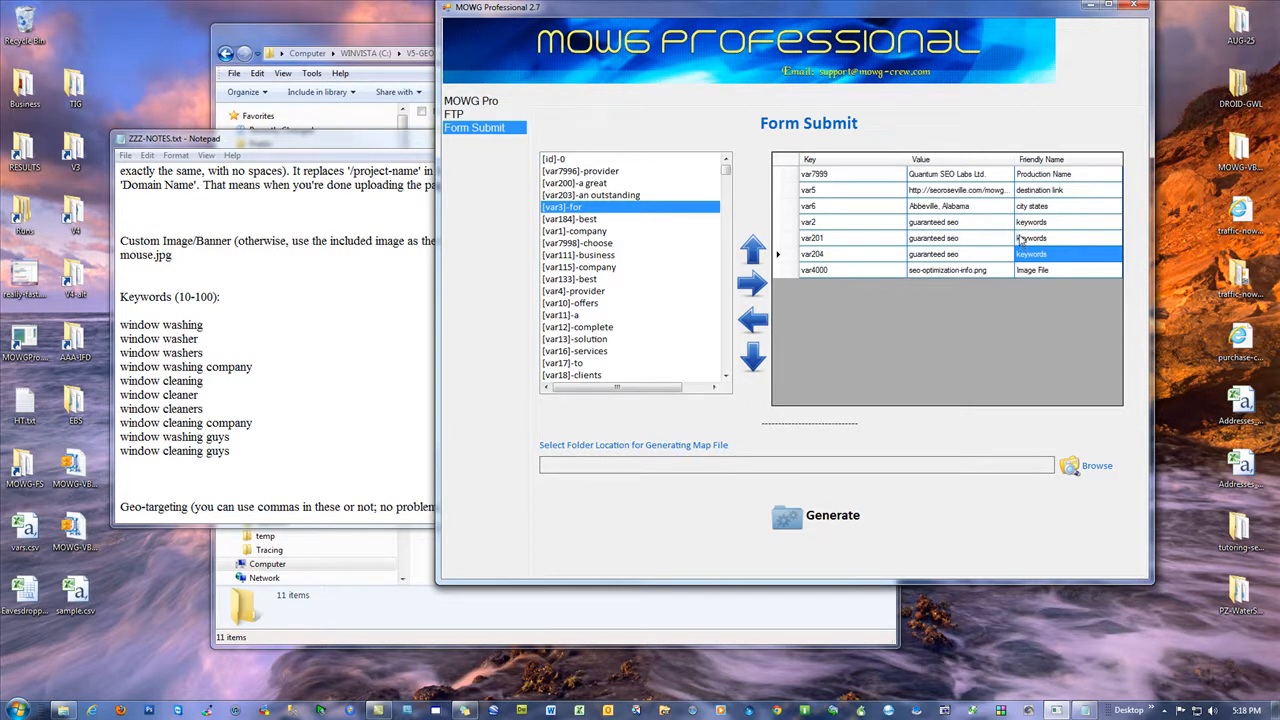
click(1059, 276)
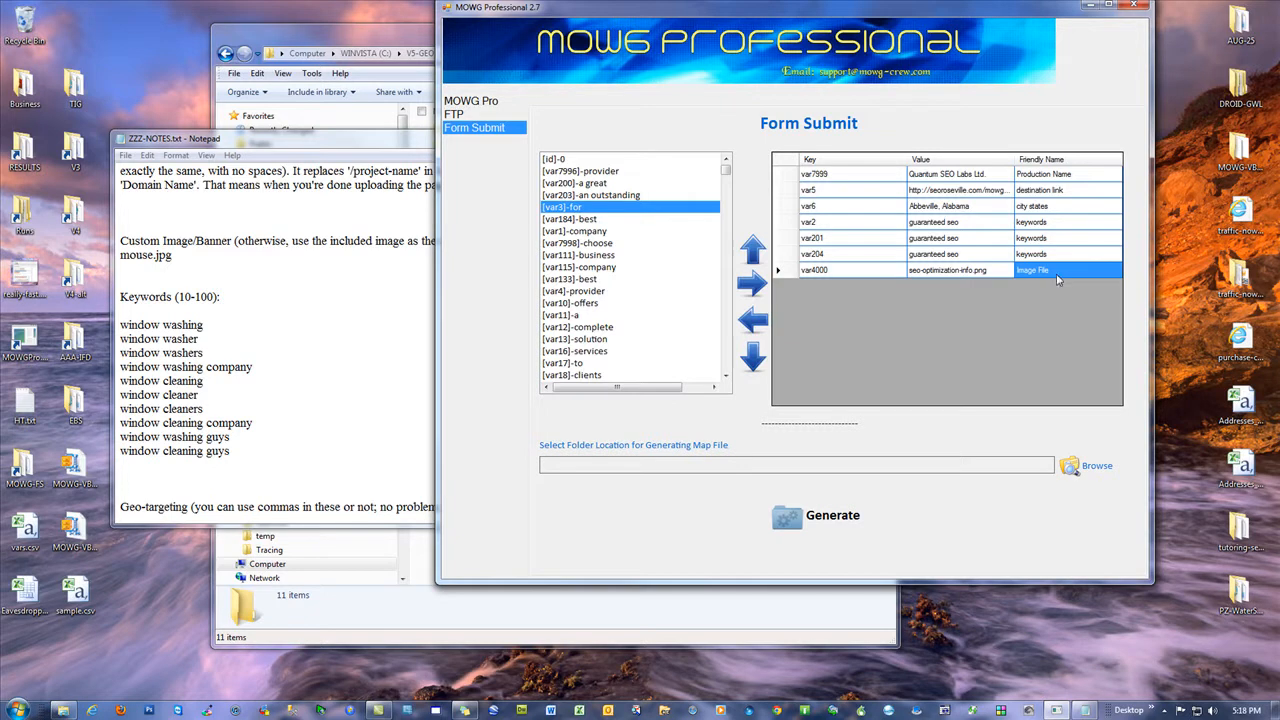
click(858, 281)
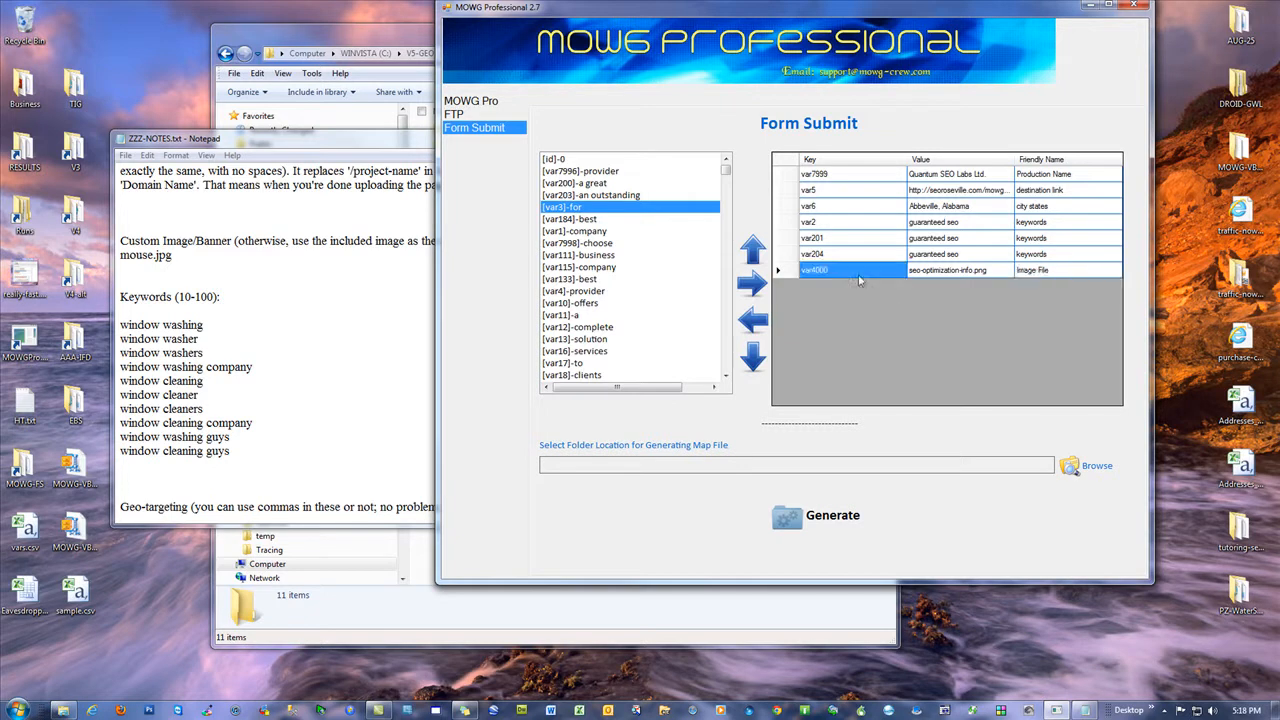
click(1070, 279)
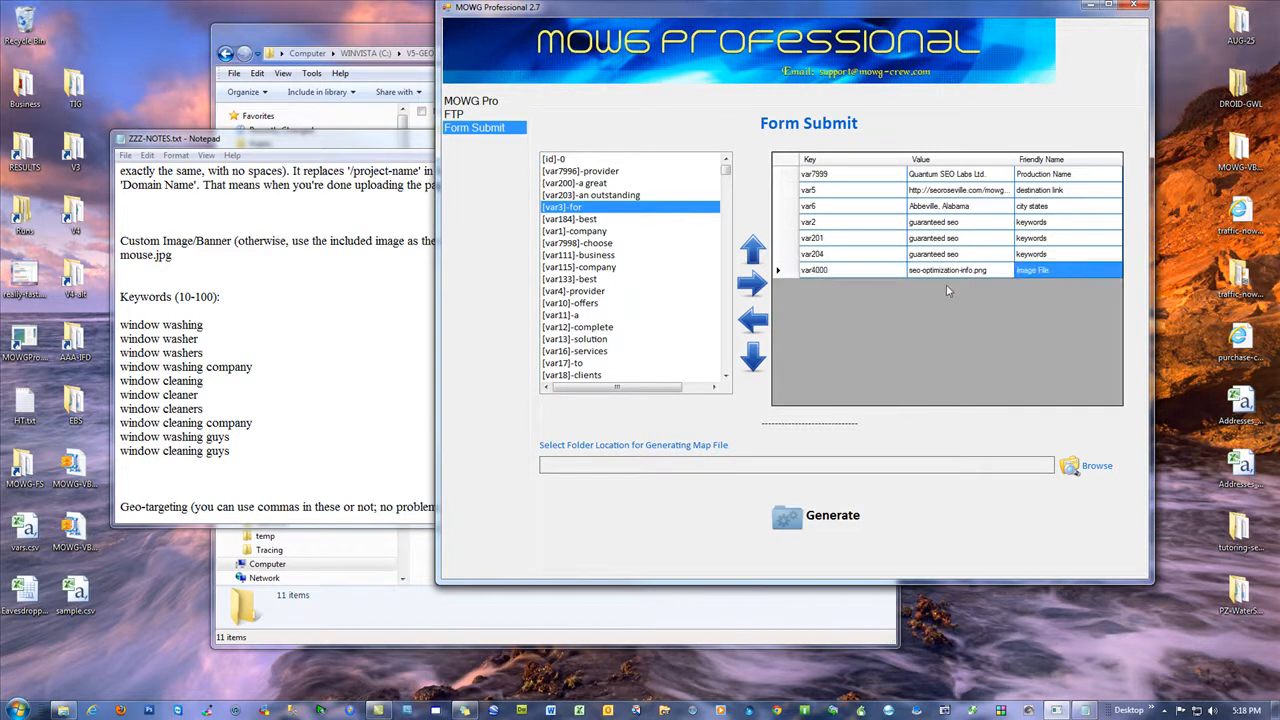
click(838, 278)
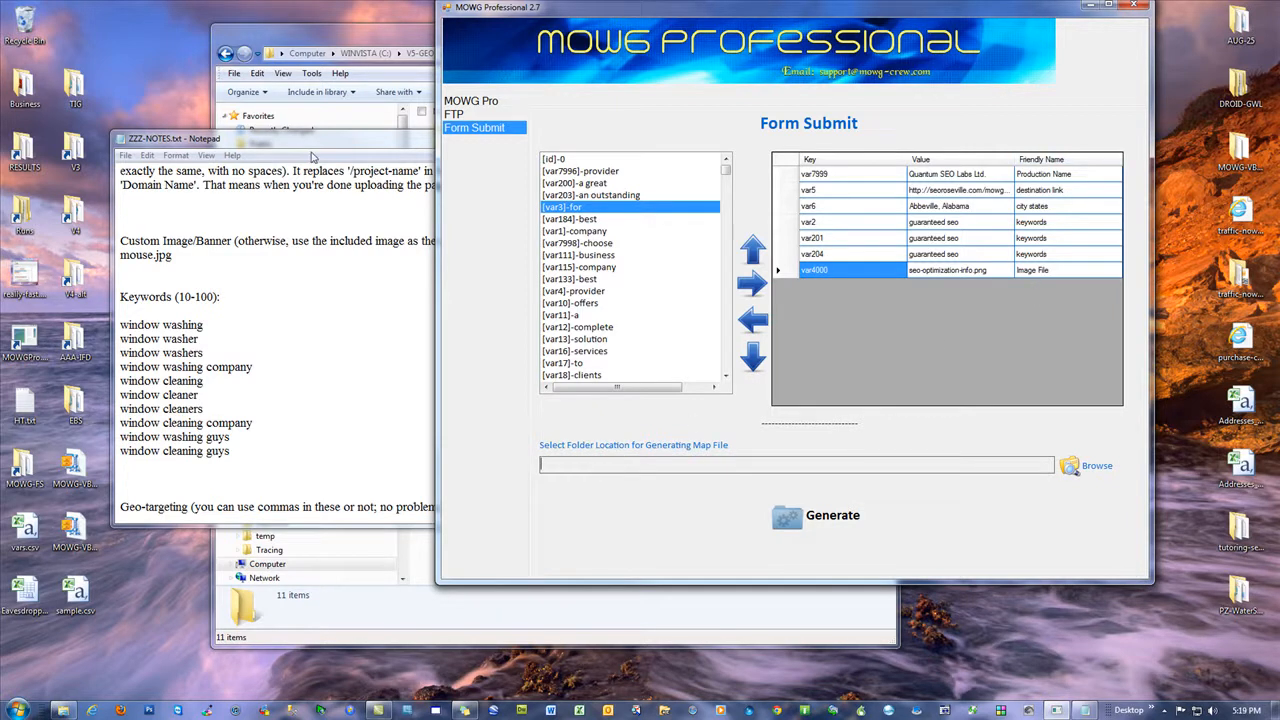
Step: Close the ZZZ-NOTES.txt file, saving its changes
click(350, 152)
click(966, 140)
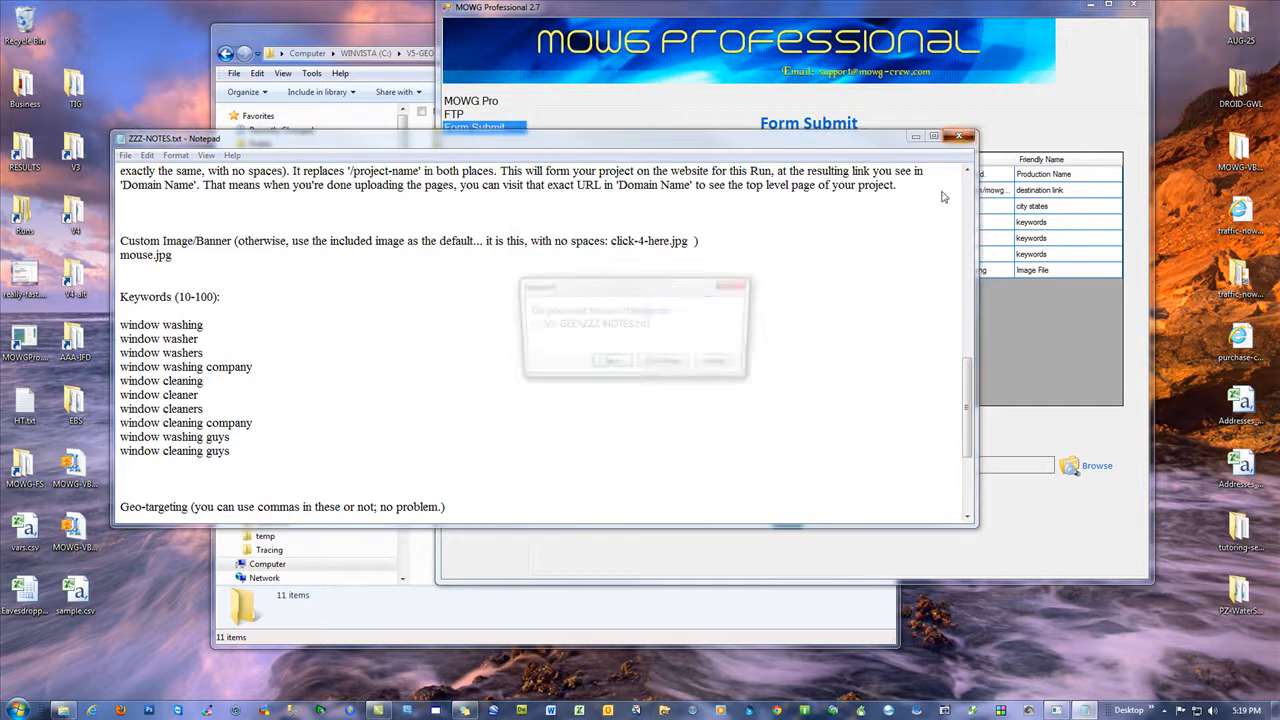
click(610, 368)
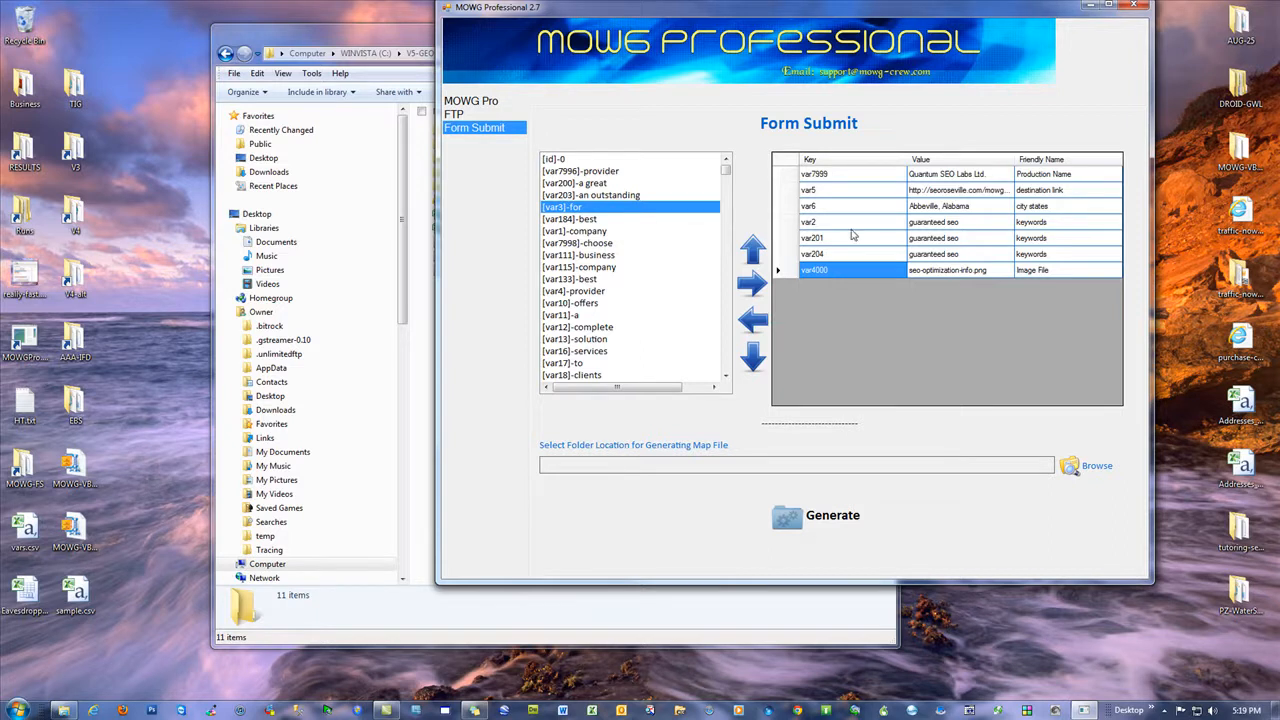
Step: Open model-with-geo.html from the V5-GEO folder for editing in Notepad
click(377, 37)
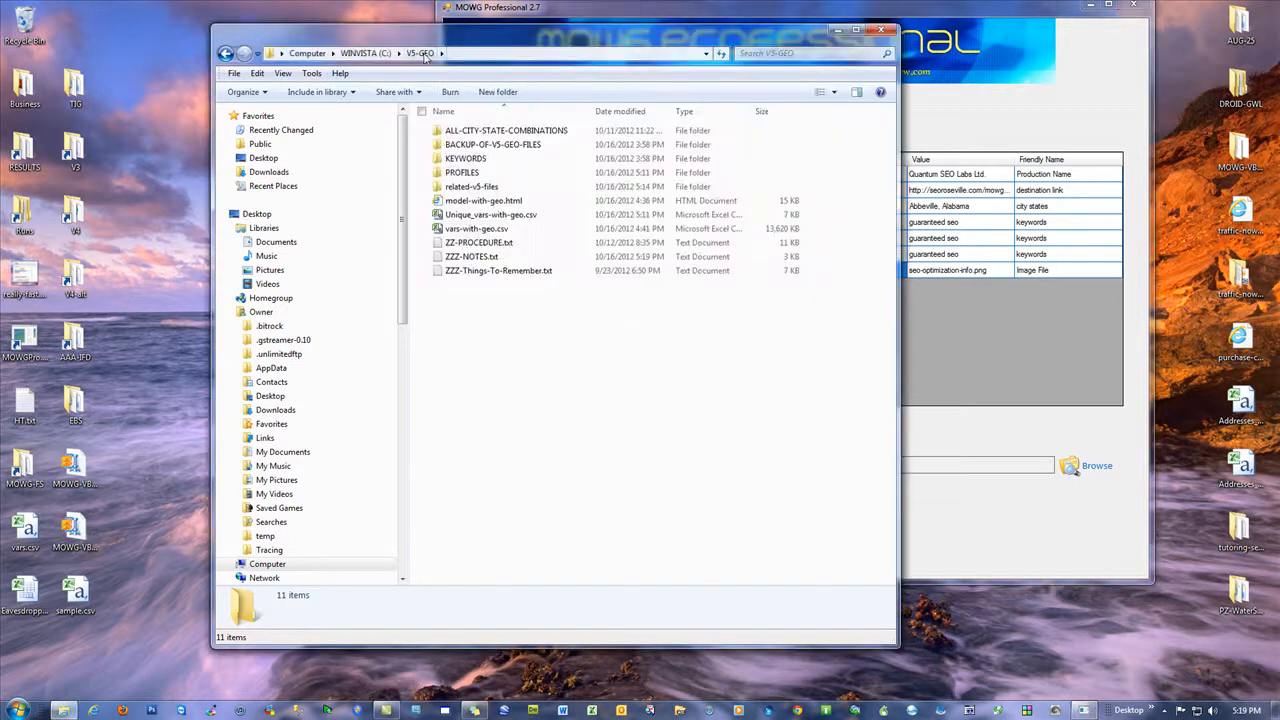
click(480, 201)
right_click(483, 204)
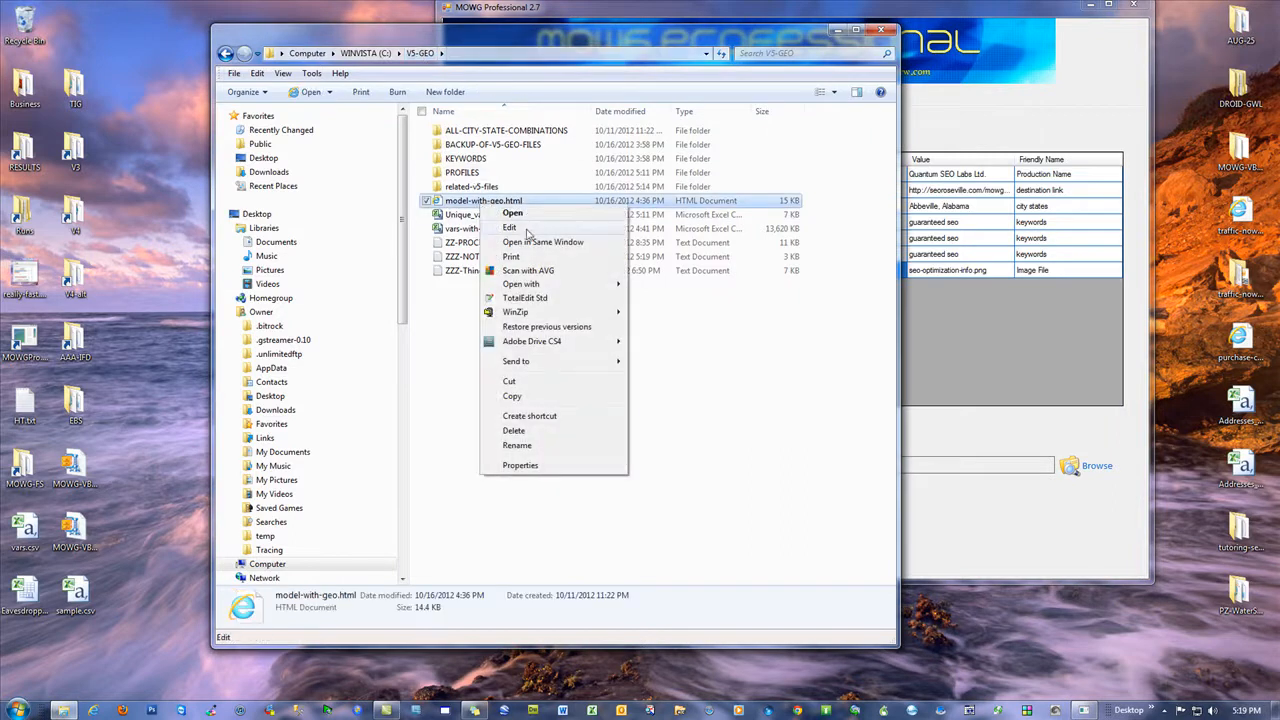
click(529, 231)
Step: Highlight the StatCounter script block near the end of model-with-geo.html and inspect the code above it
drag(968, 200, 975, 515)
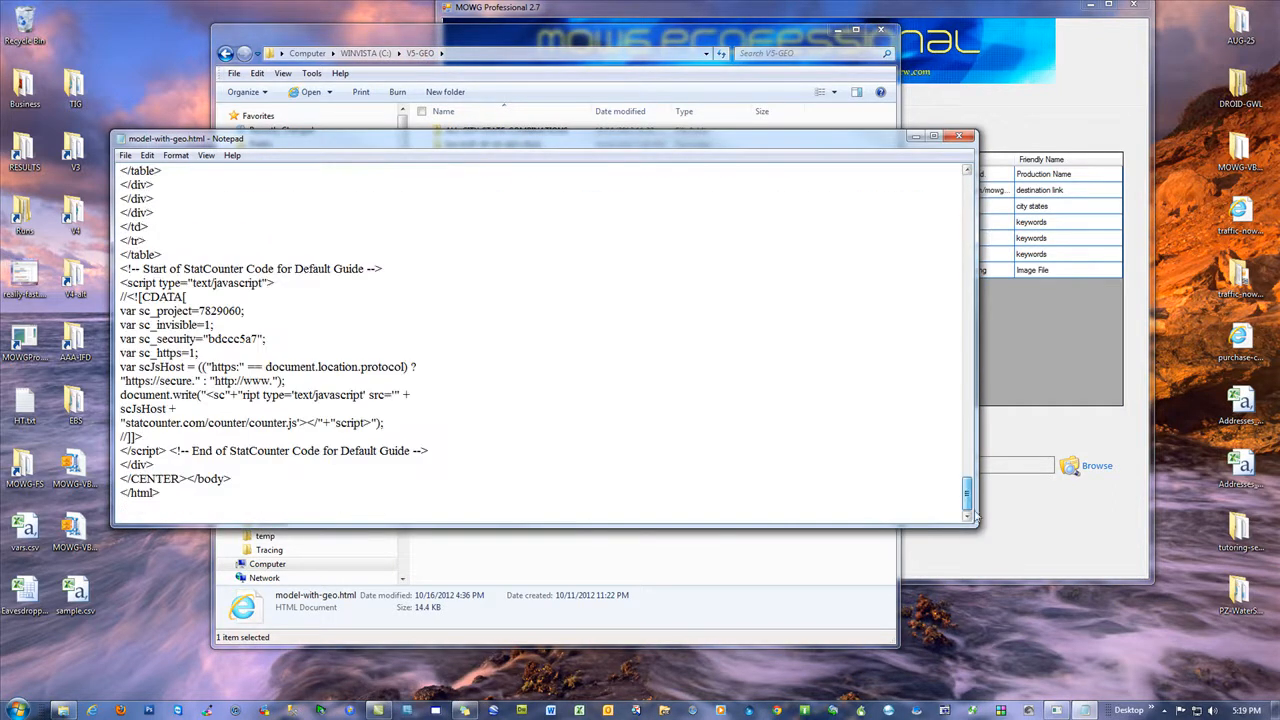
drag(465, 455, 122, 266)
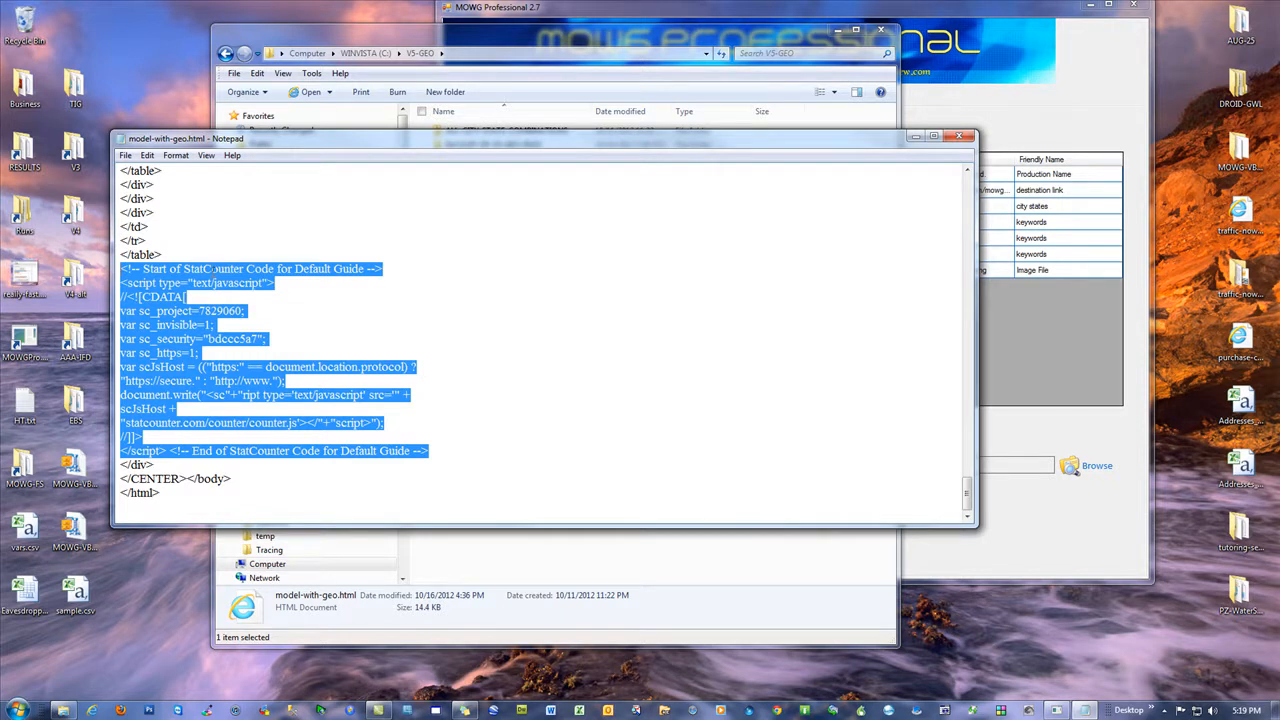
scroll(497, 333, up, 3)
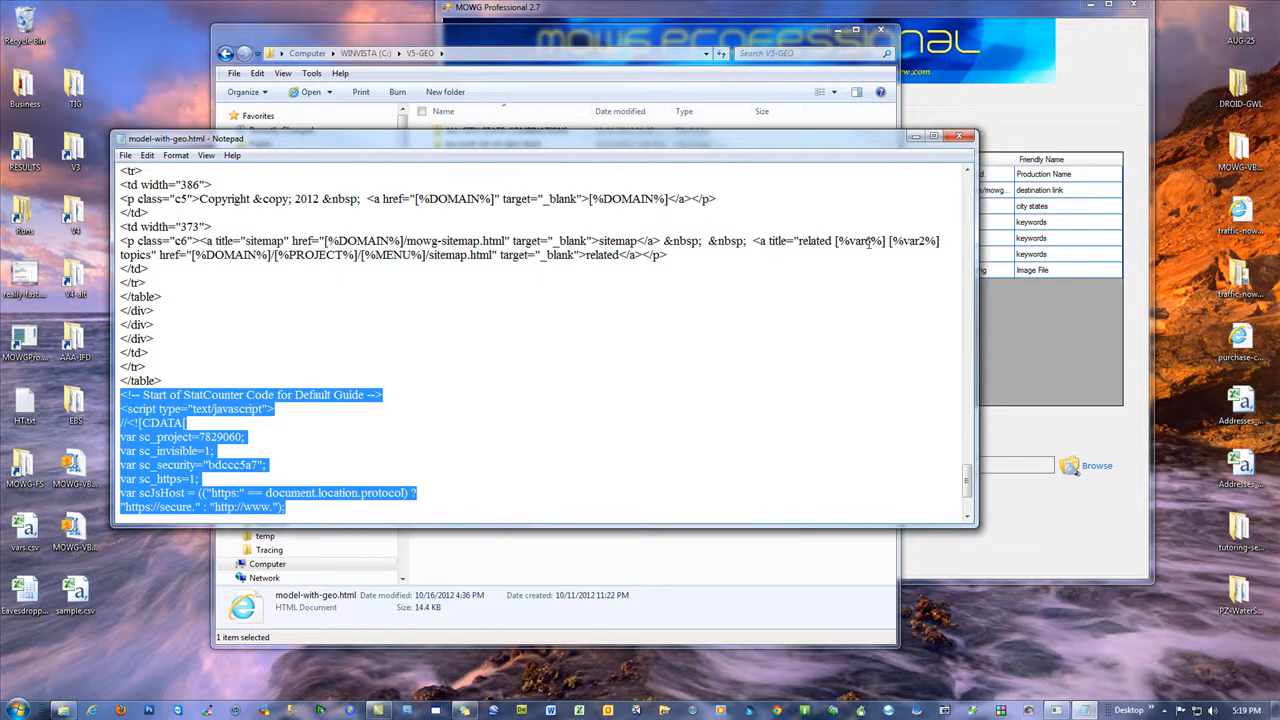
Step: Check the rest of the StatCounter script in model-with-geo.html and close the file
scroll(655, 387, down, 3)
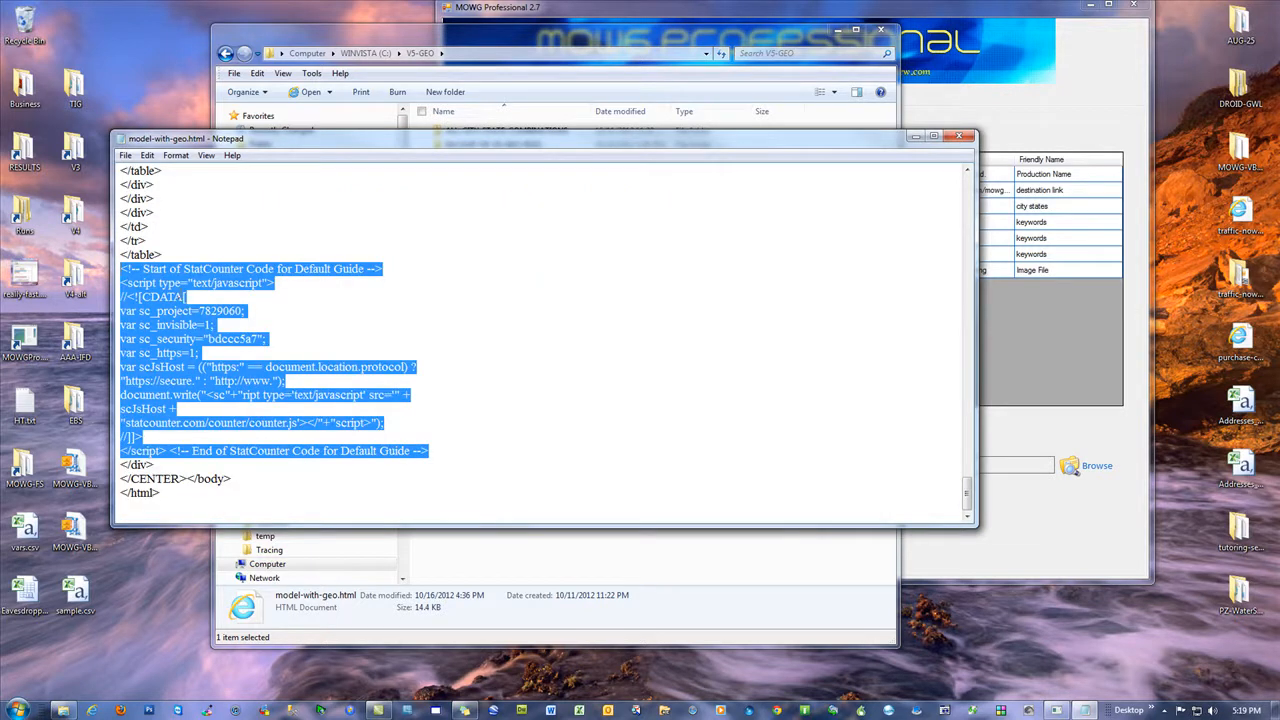
click(385, 241)
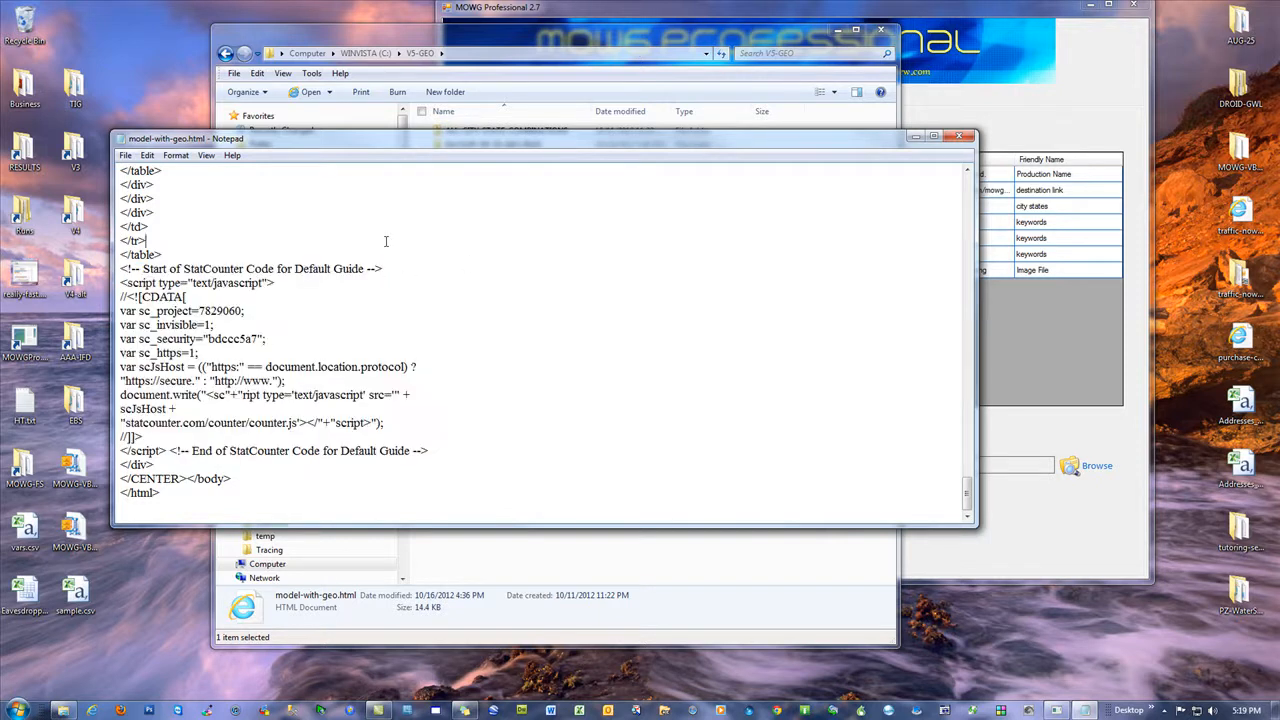
click(961, 140)
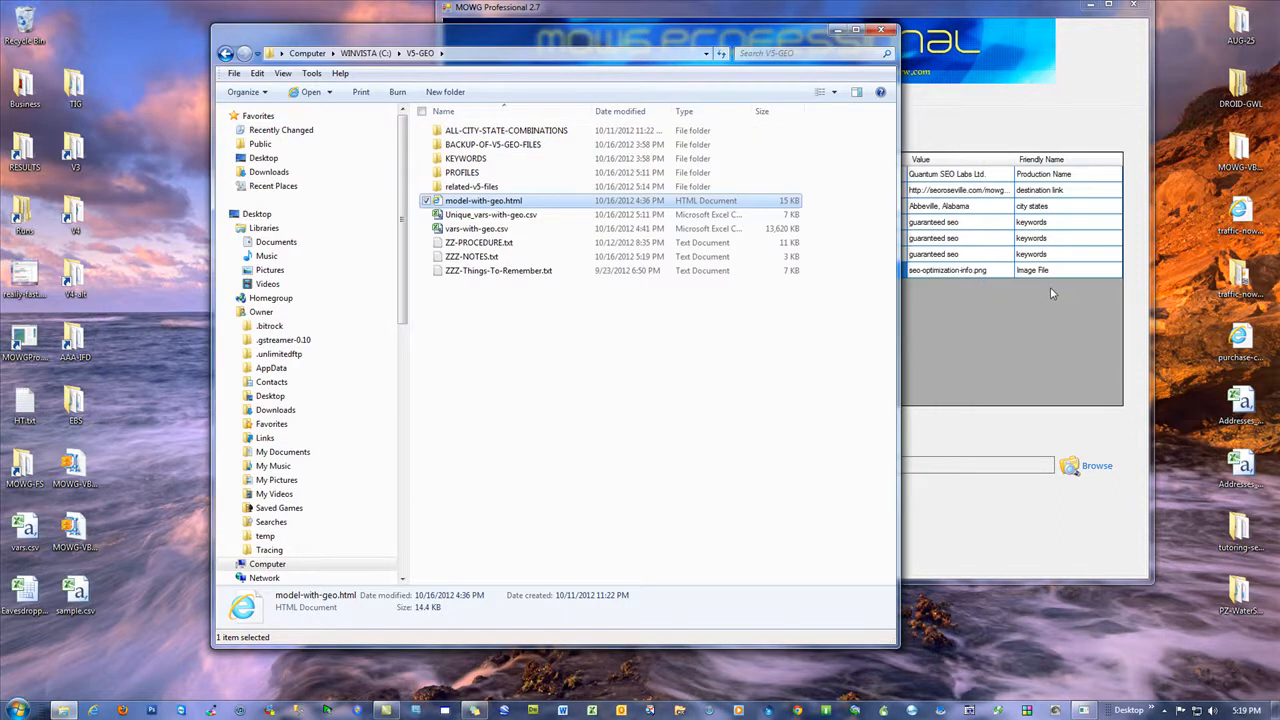
Step: Move the V5-GEO folder window aside to uncover the Form Submit mapping table and the map file location setting
click(977, 16)
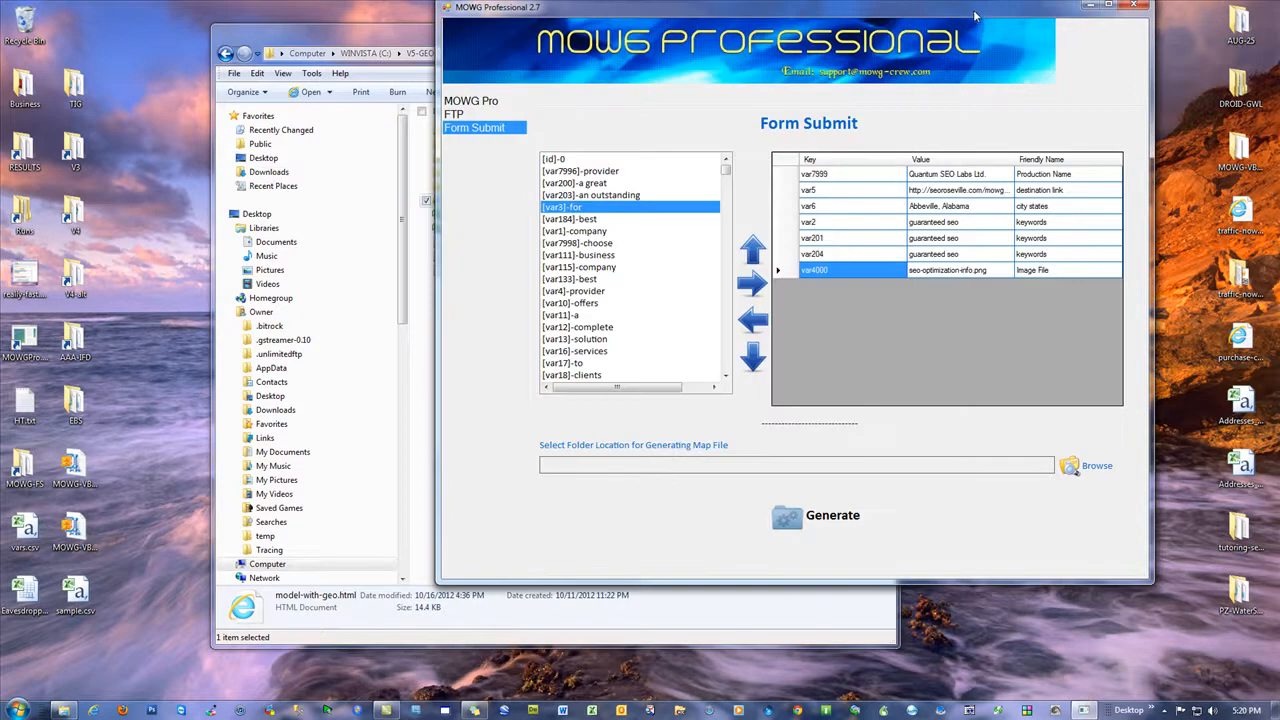
click(355, 26)
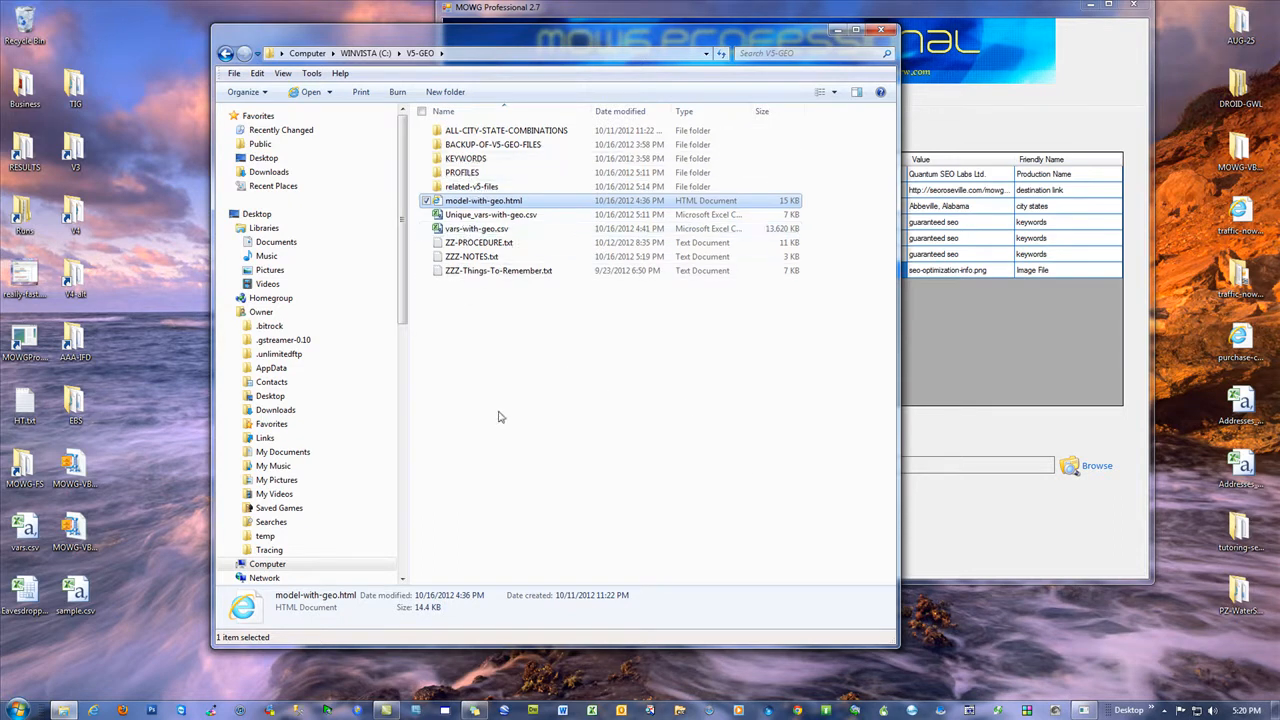
click(558, 364)
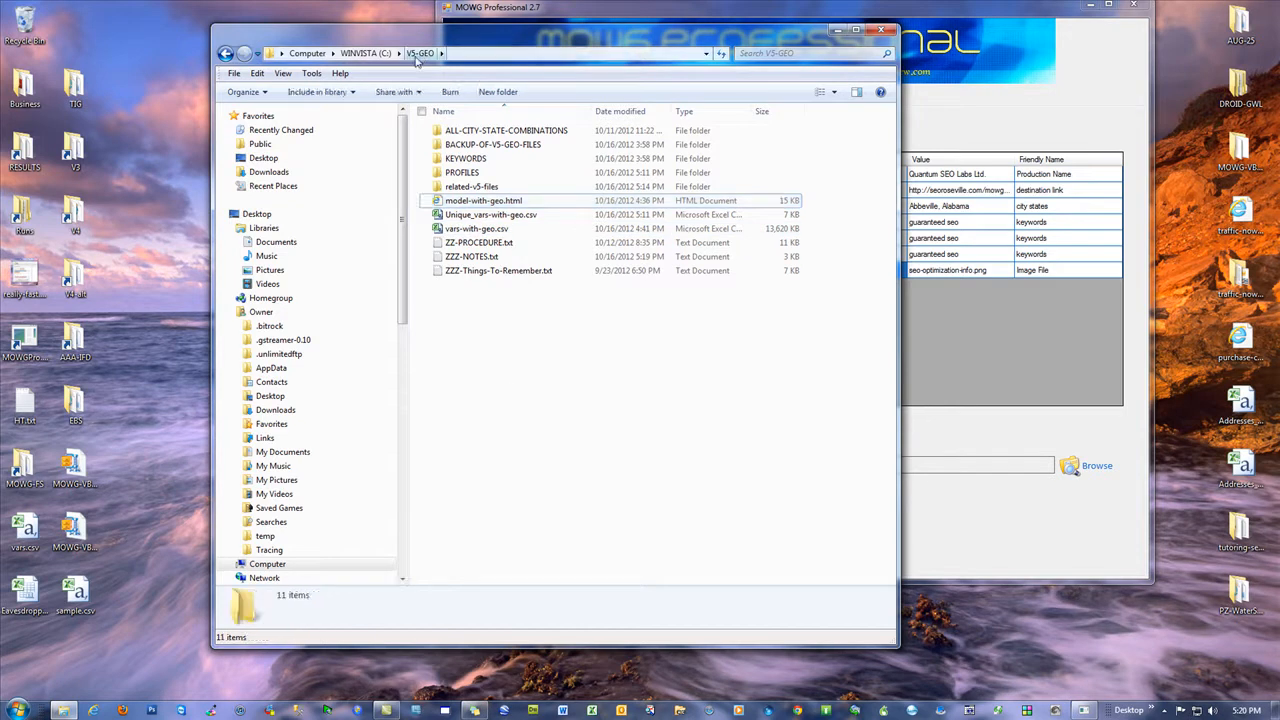
drag(418, 57, 268, 57)
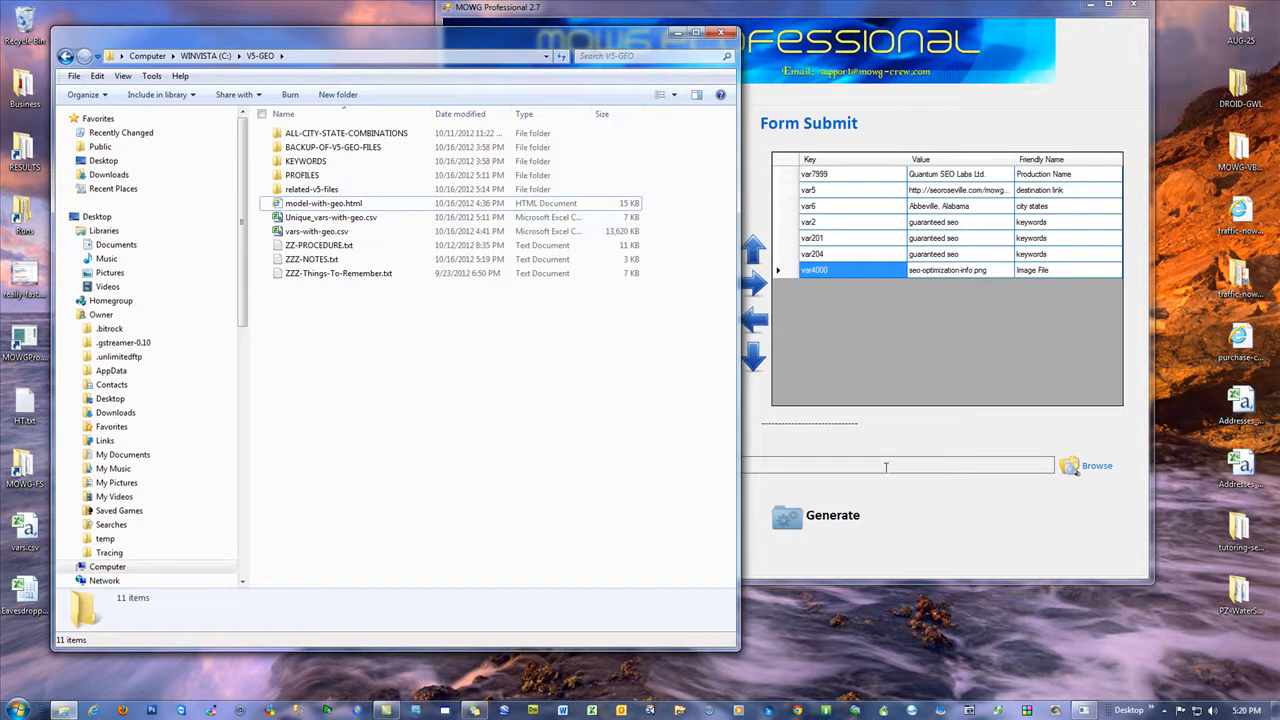
Step: Browse for the map file's folder location and expand the V5-GEO folder on the C: drive
click(890, 465)
click(1080, 467)
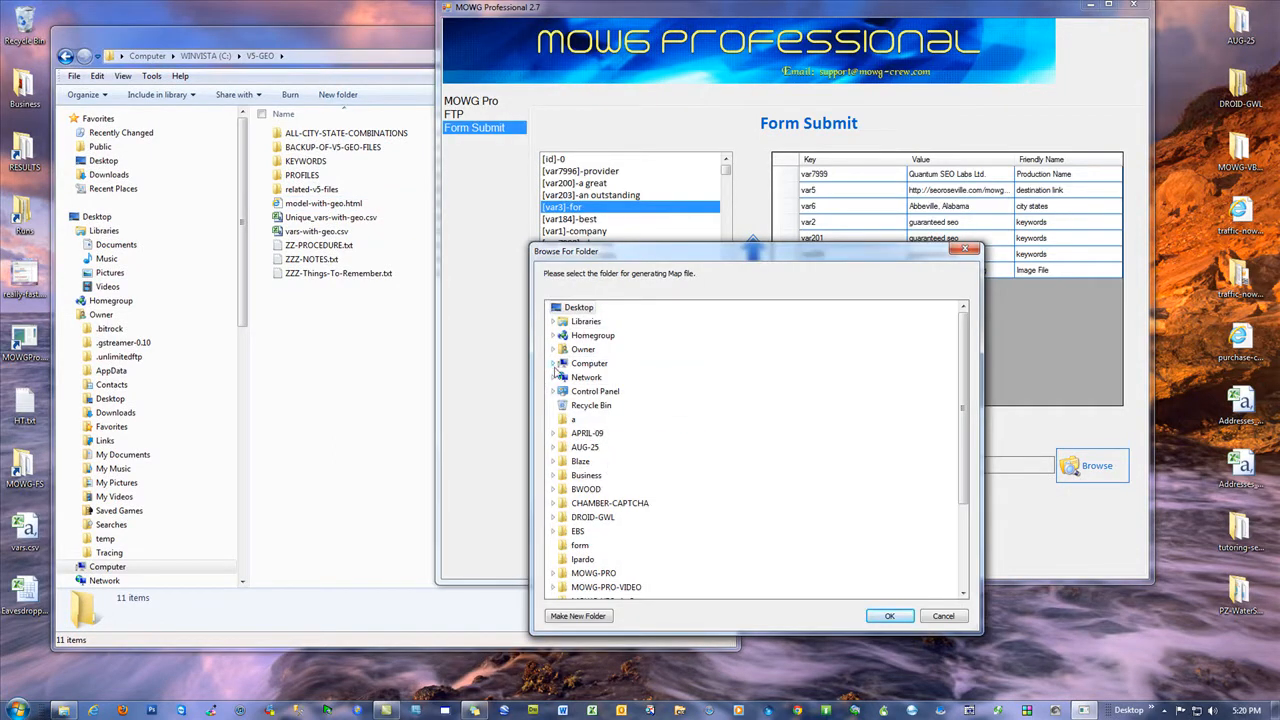
click(554, 364)
click(600, 379)
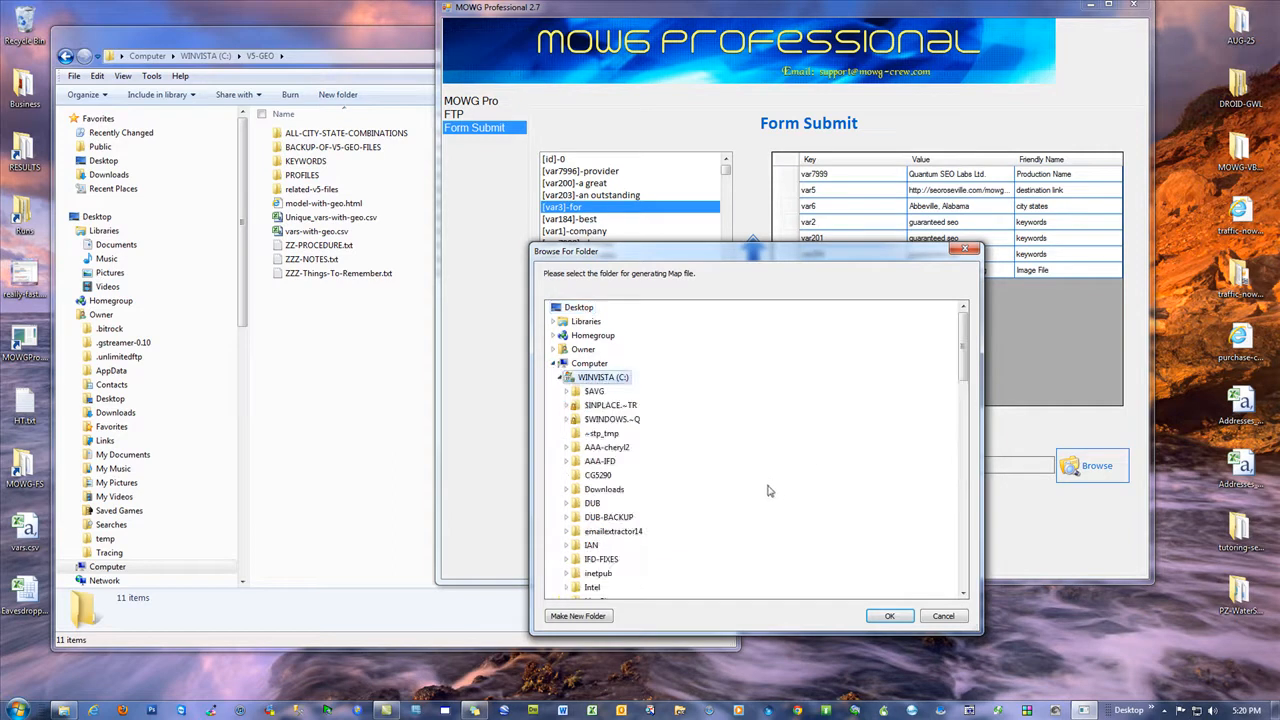
scroll(770, 487, down, 3)
scroll(786, 491, down, 9)
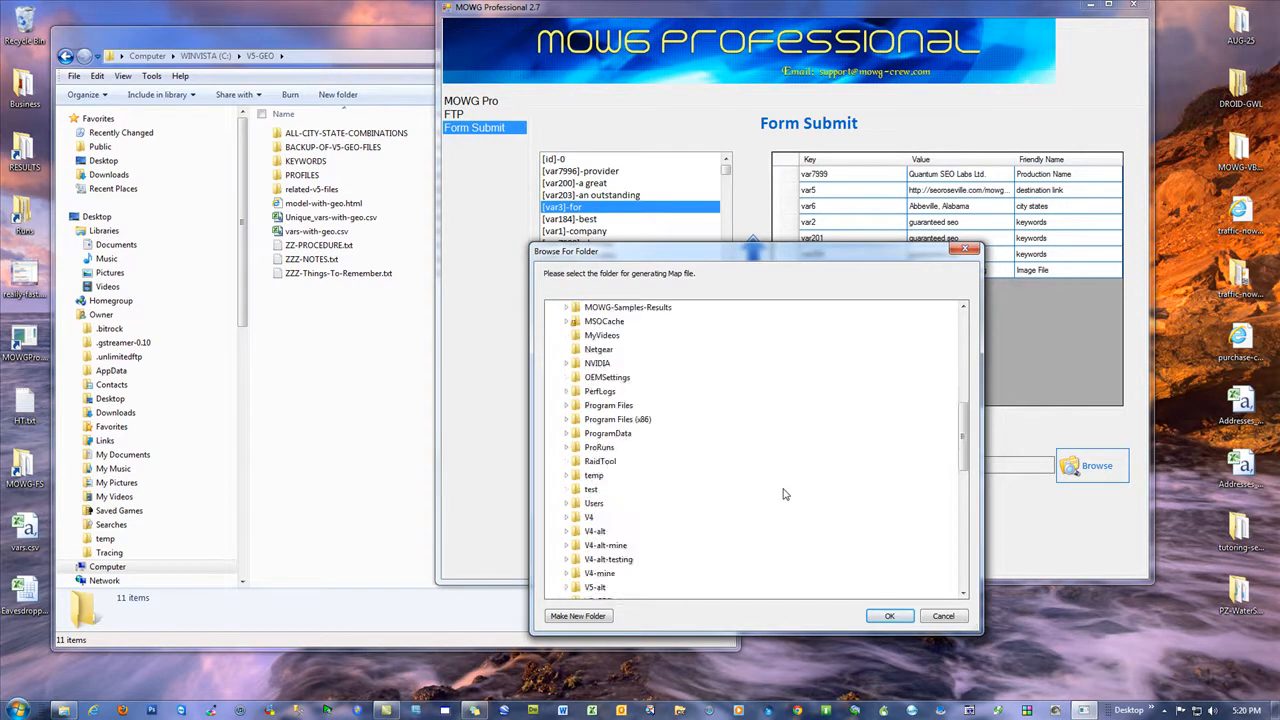
double_click(598, 476)
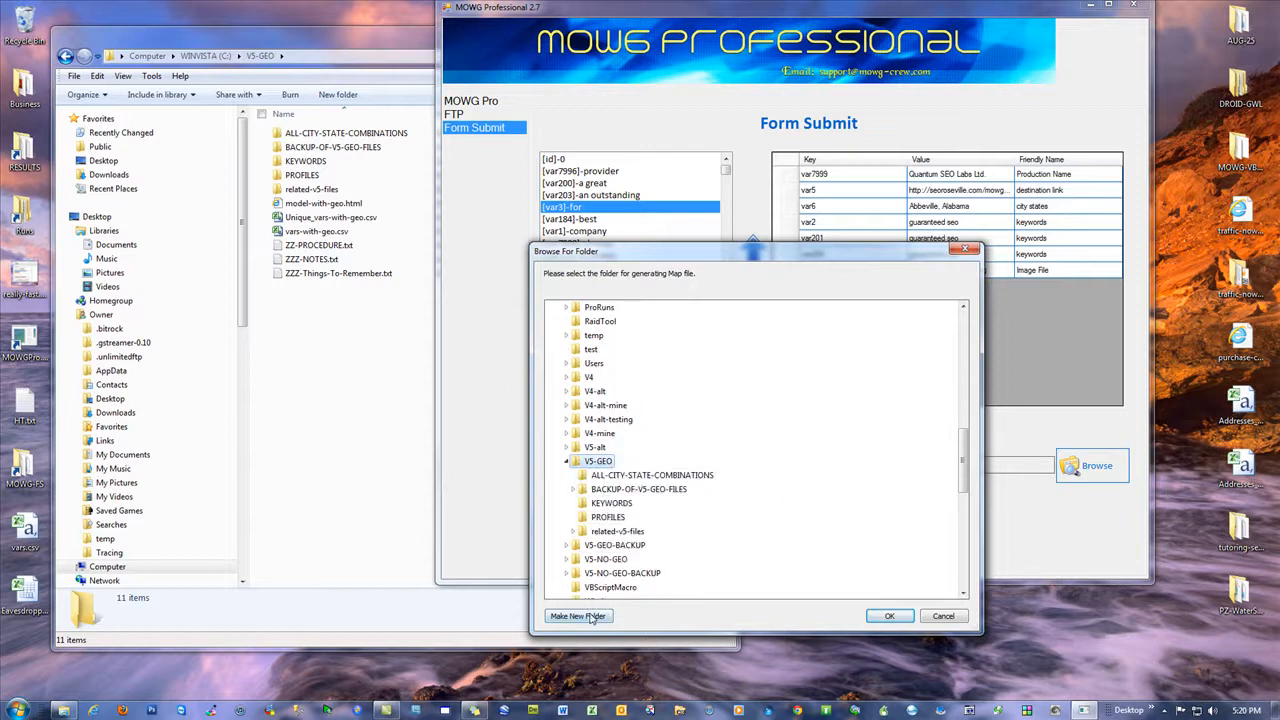
Step: Create a new folder named INPUT inside V5-GEO for the map file
key(alt+m)
text(IN)
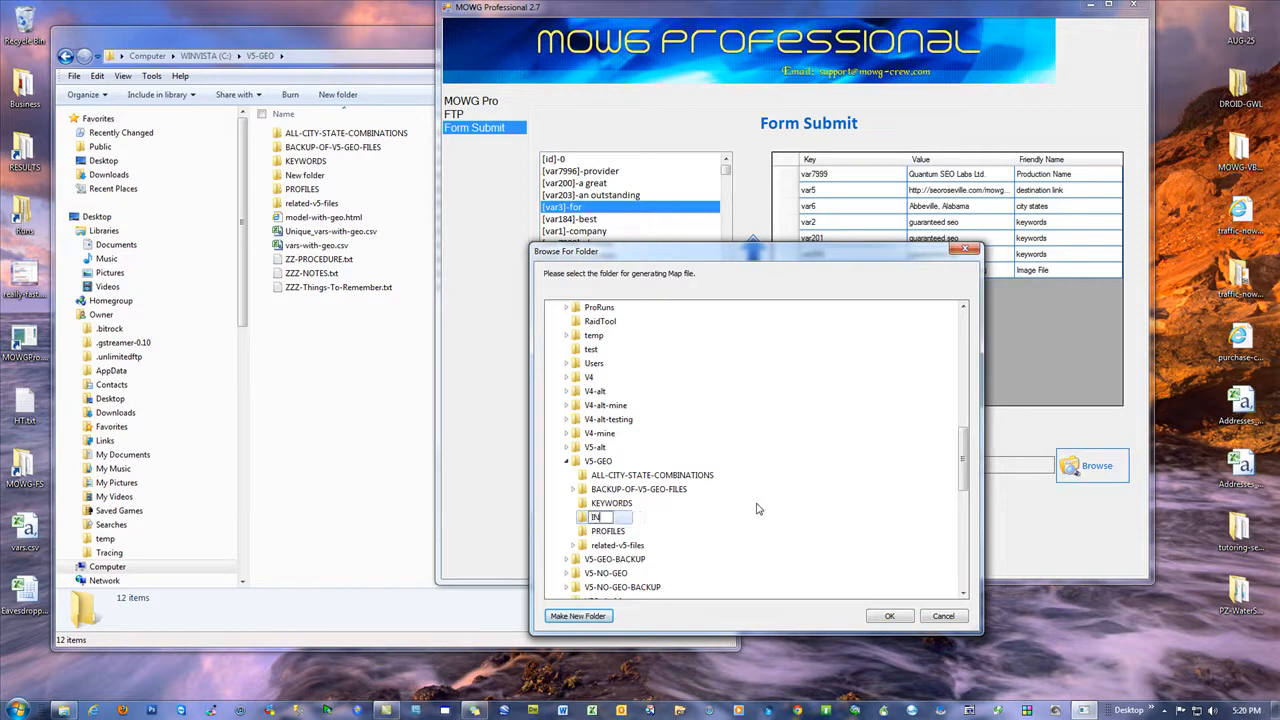
text(PUT)
key(Return)
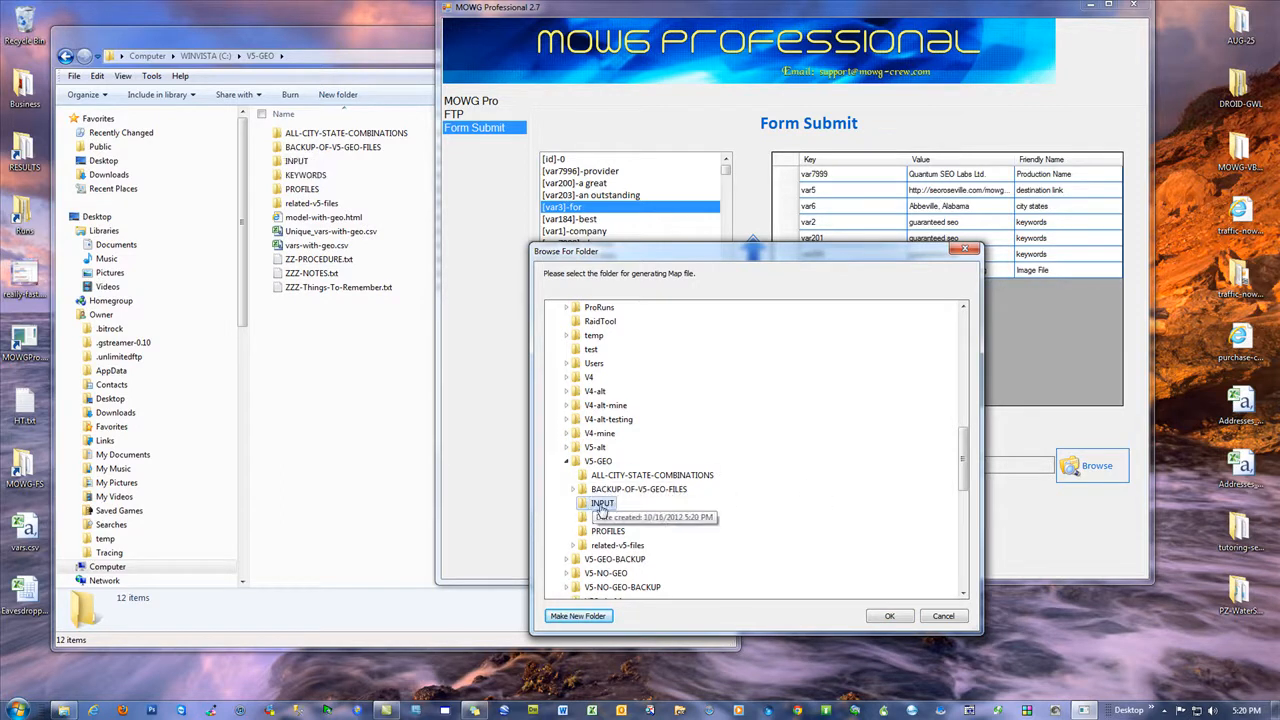
Step: Accept C:\V5-GEO\INPUT as the map file location and generate the map file
click(889, 617)
click(840, 527)
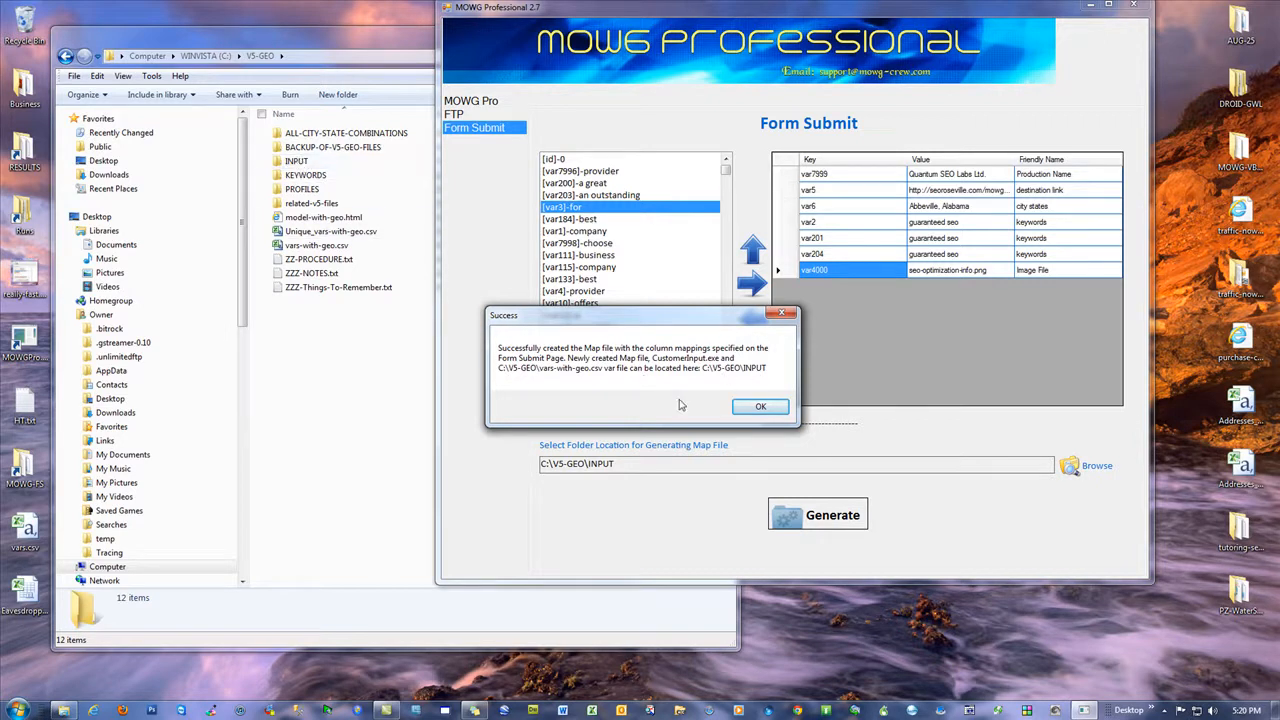
click(765, 408)
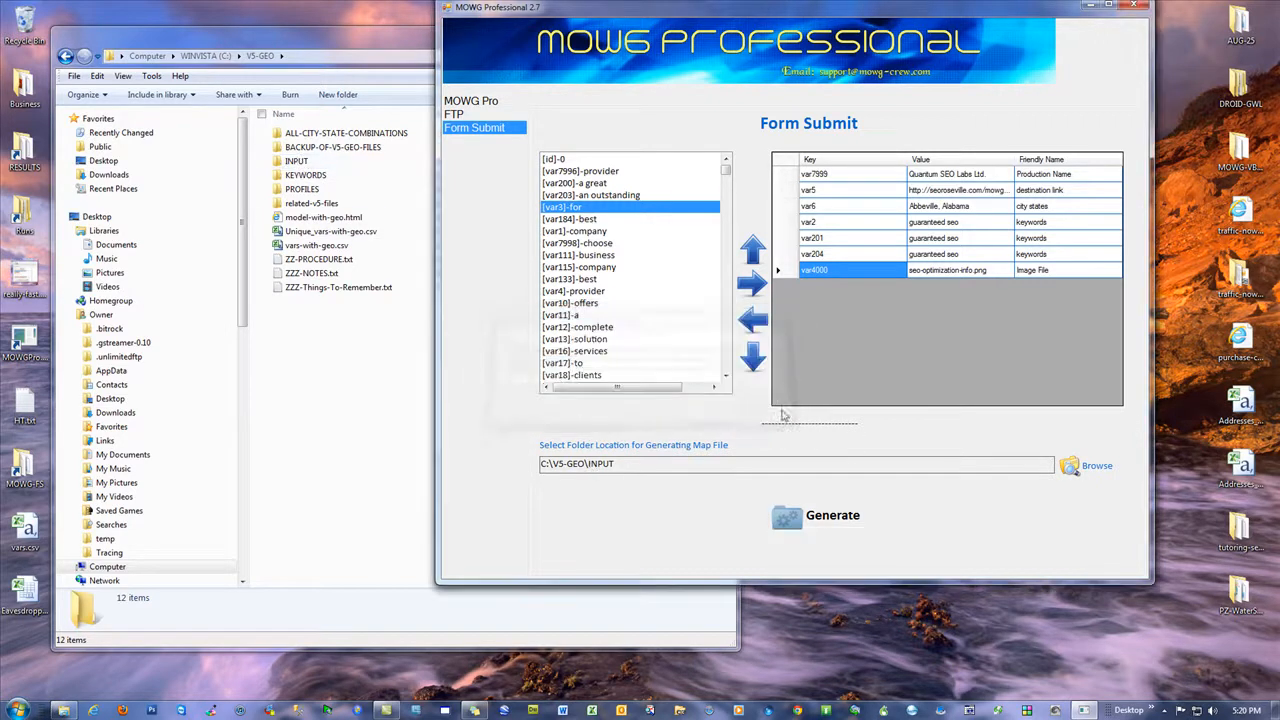
Step: Return to the MOWG Pro input details, close MOWG Professional and switch to the V5-GEO folder window
click(490, 103)
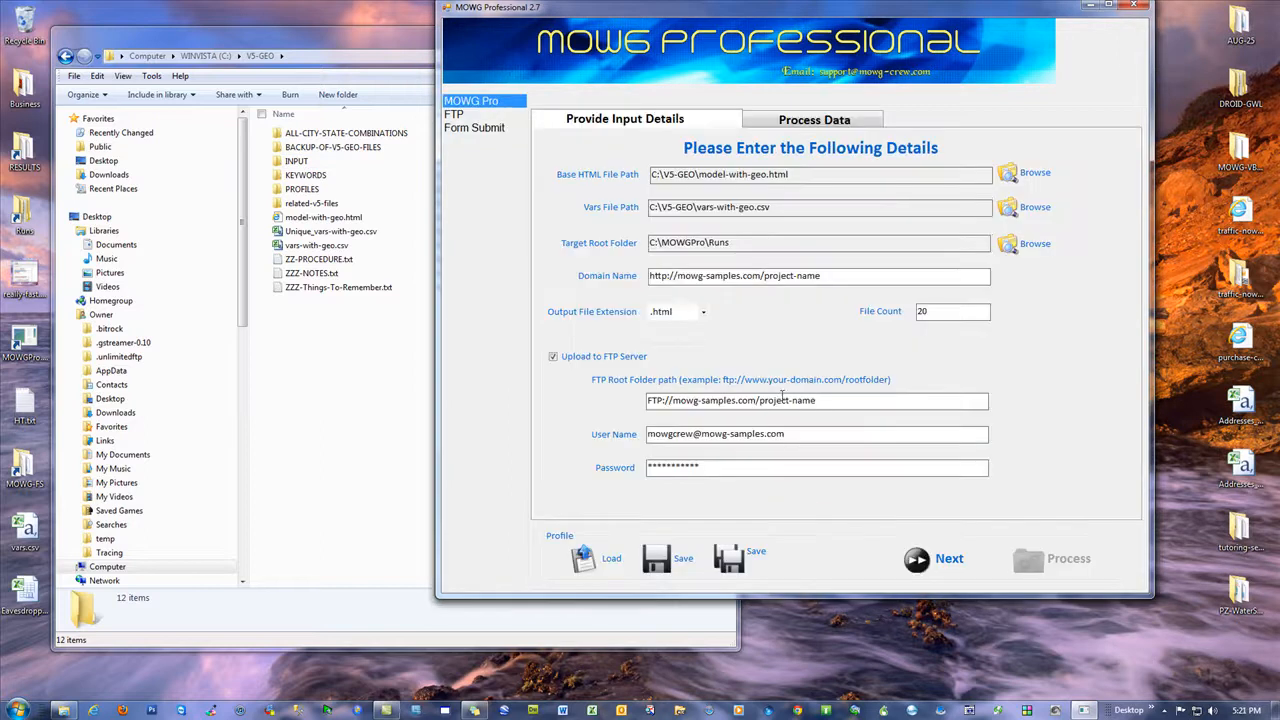
click(1134, 7)
click(618, 403)
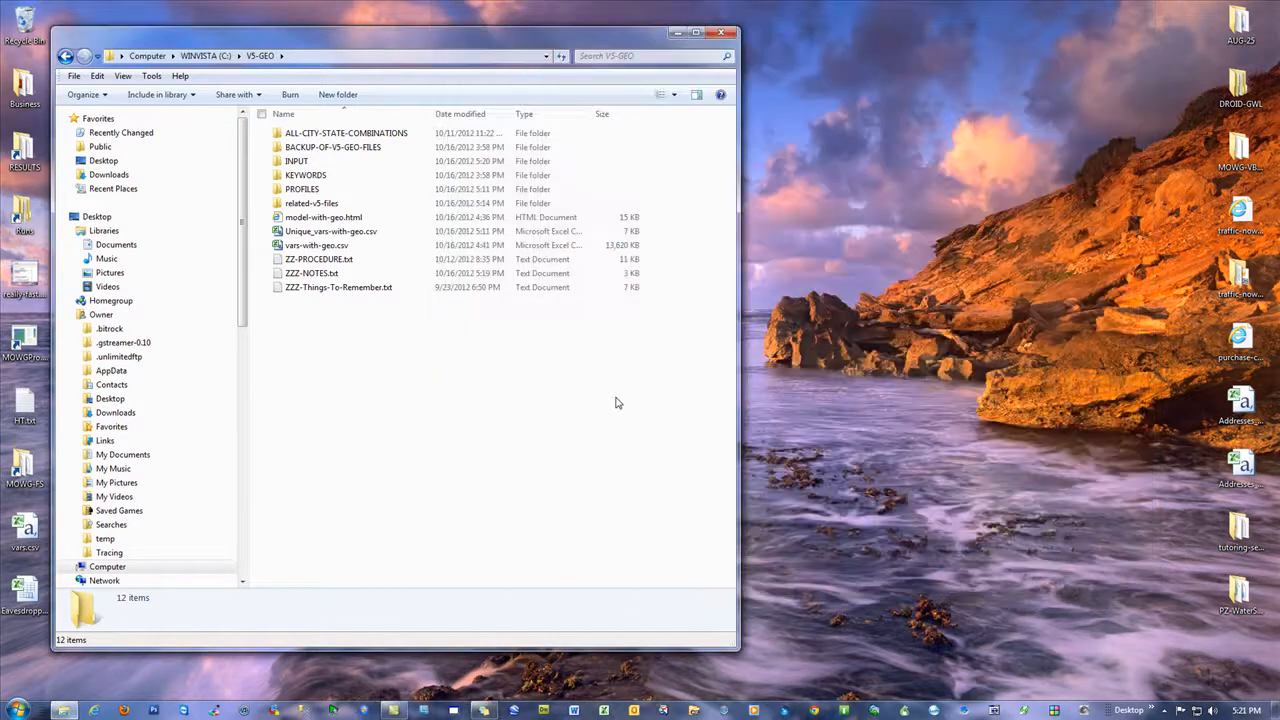